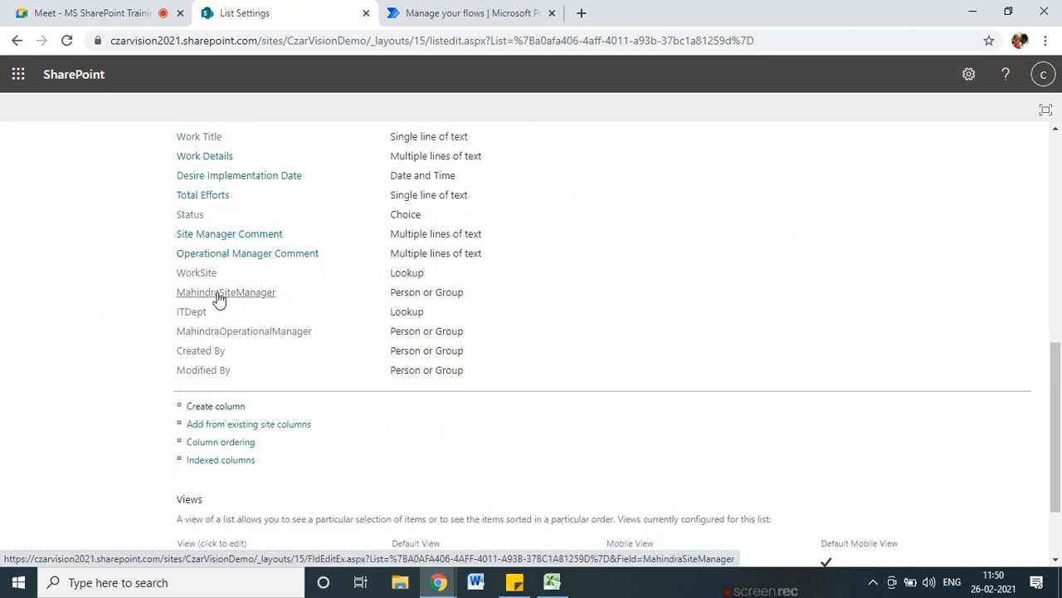
- Rename the MahindraSiteManager column of the list as "Mahindra Site Manager" and save it
left_click(226, 297)
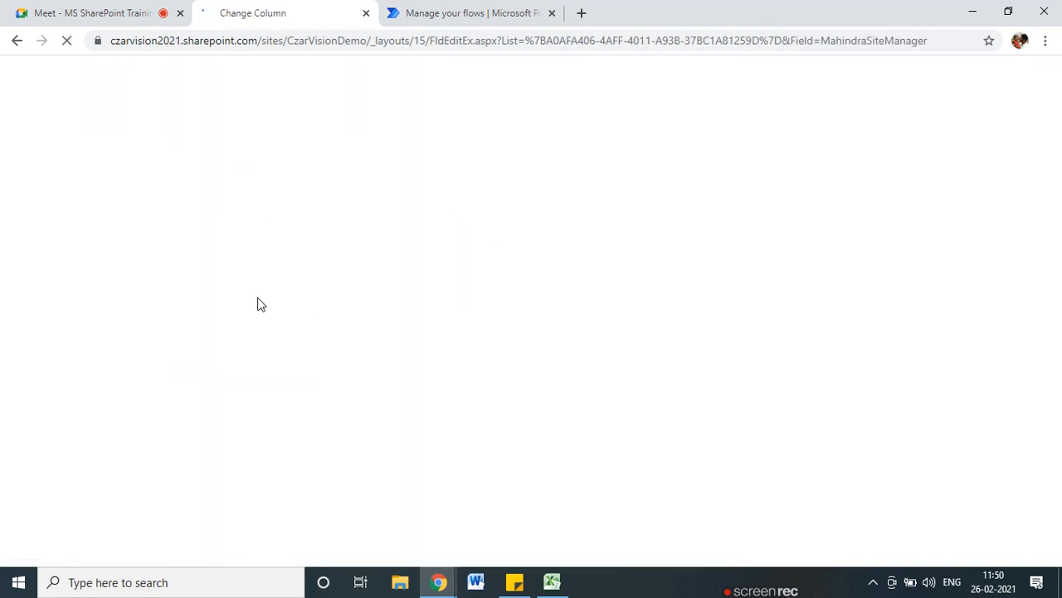
left_click(535, 247)
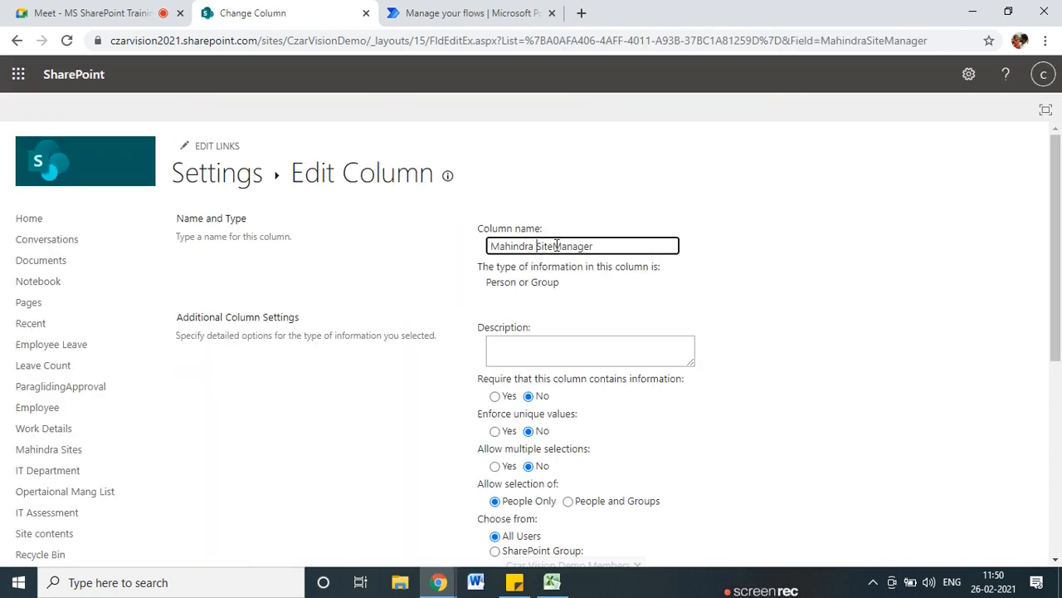
scroll(919, 461, "down", 5)
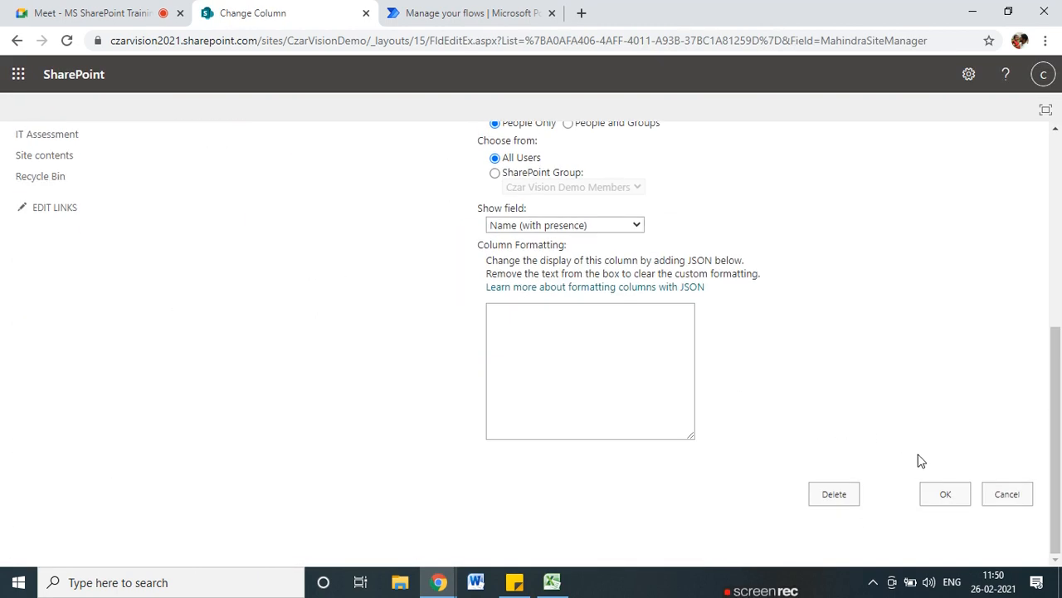
left_click(945, 494)
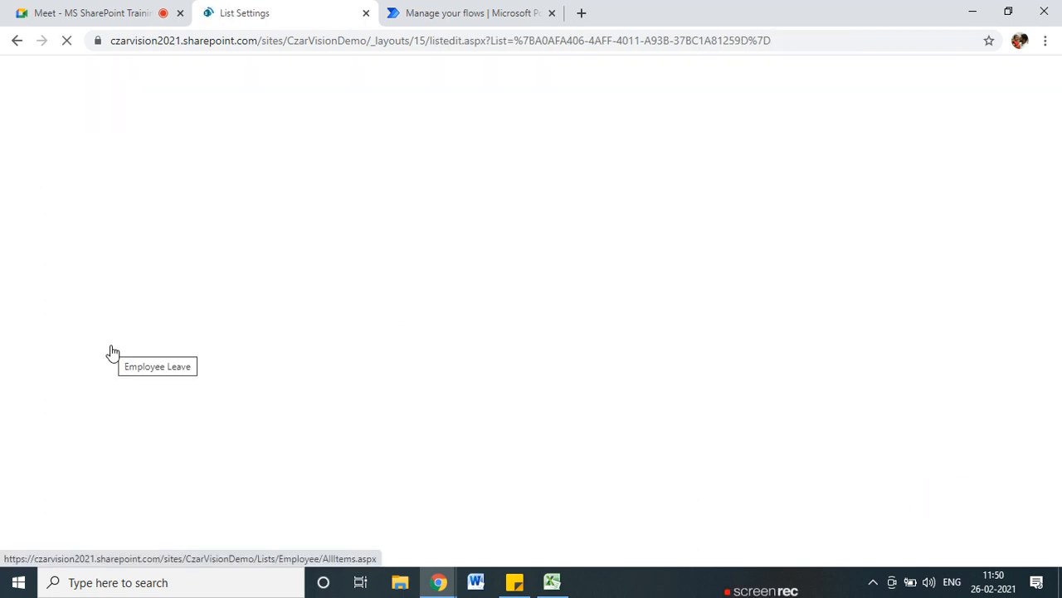
- Rename the MahindraOperationalManager column as "Mahindra Operational Manager" and save it
scroll(311, 407, "down", 6)
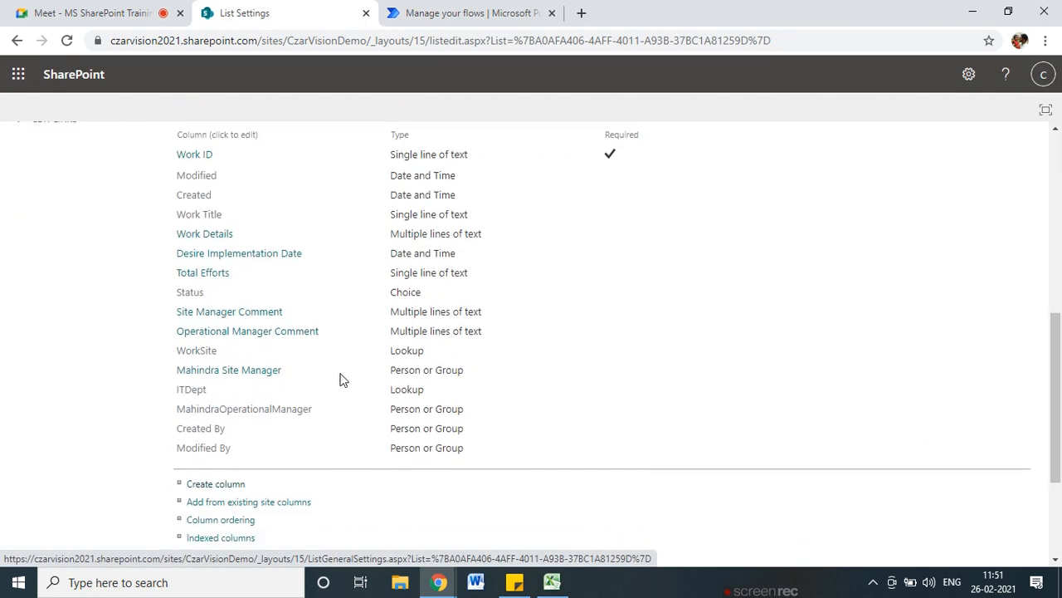
scroll(345, 380, "down", 2)
left_click(239, 253)
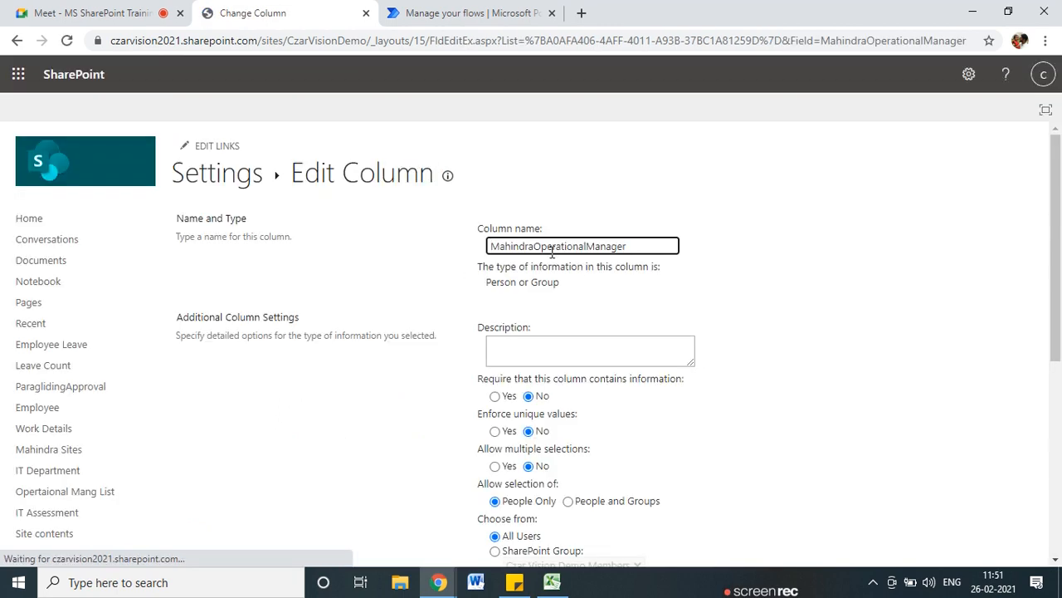
left_click(536, 246)
left_click(591, 246)
scroll(873, 462, "down", 5)
left_click(944, 494)
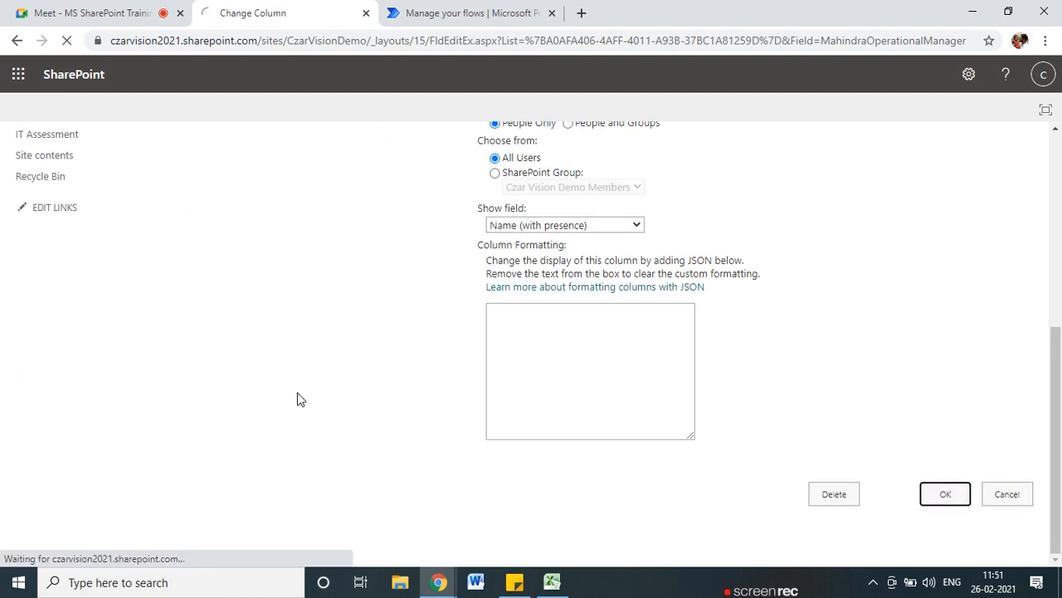
- Review the list's columns against the IT Work Management workflow diagram in Excel and return to the list settings
scroll(300, 378, "down", 10)
scroll(285, 371, "up", 2)
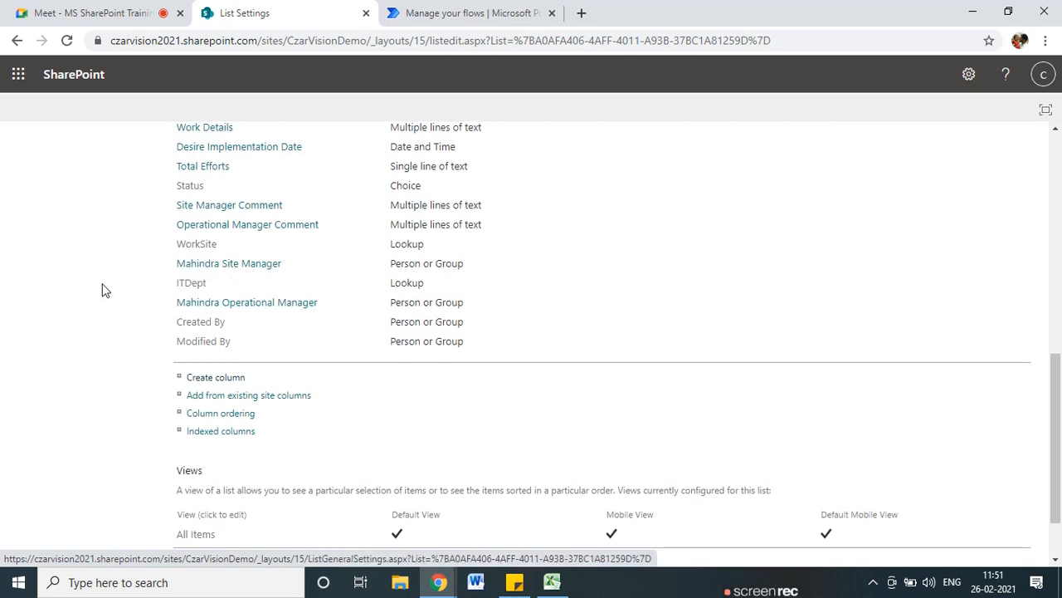
scroll(273, 385, "up", 2)
scroll(164, 314, "up", 1)
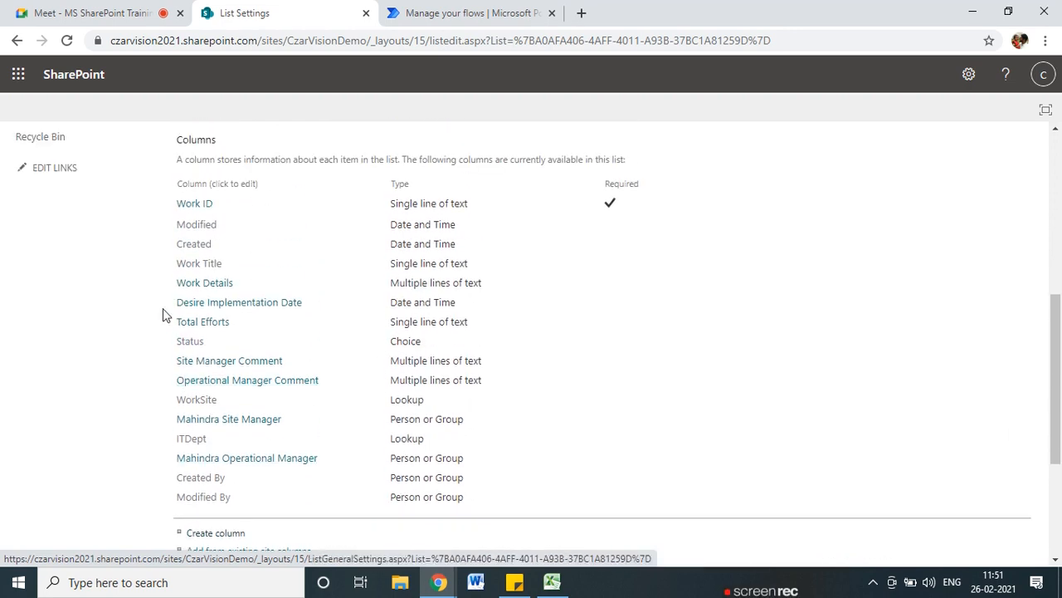
mouse_move(552, 582)
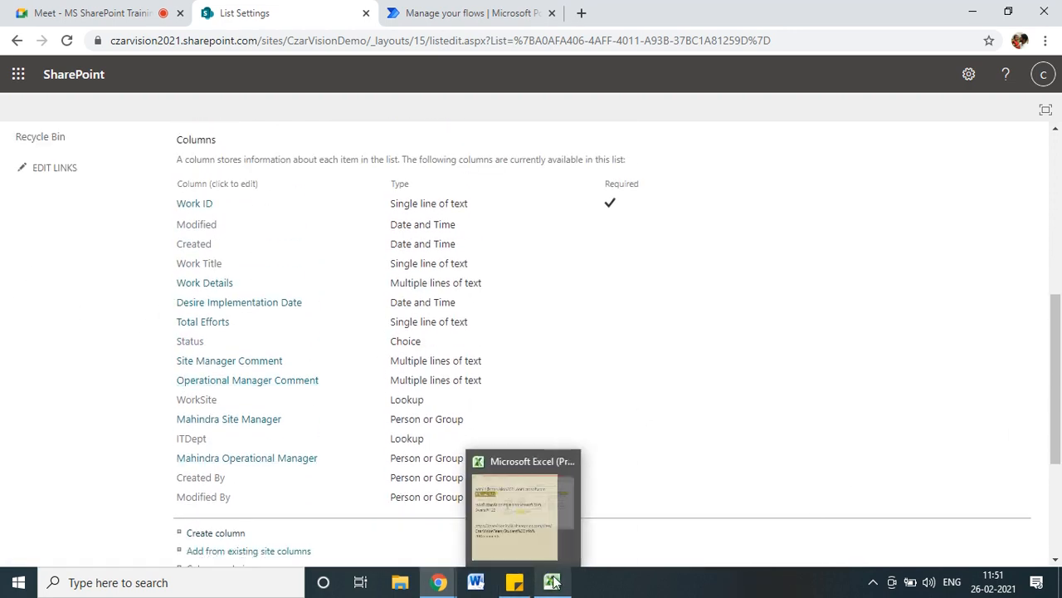
left_click(552, 515)
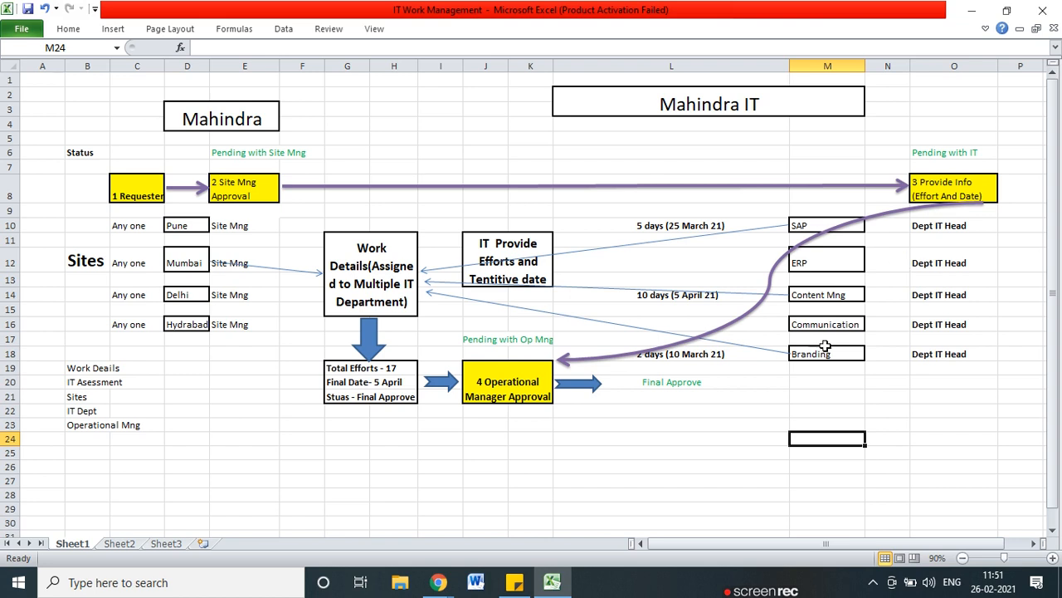
left_click(972, 10)
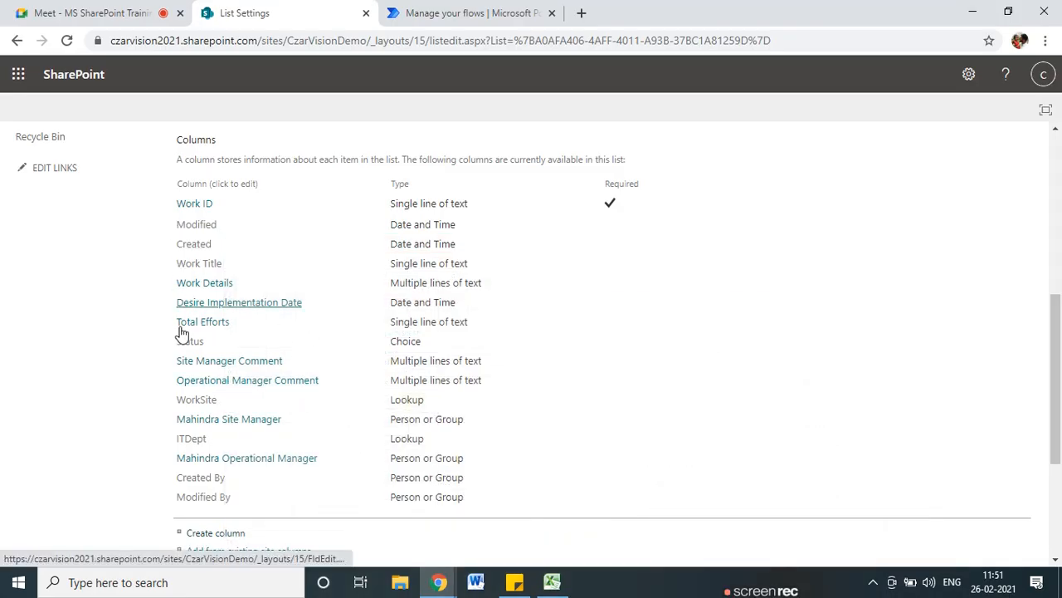
- Rename the ITDept lookup column as "IT Dept", allow multiple values in it and save it
left_click(192, 439)
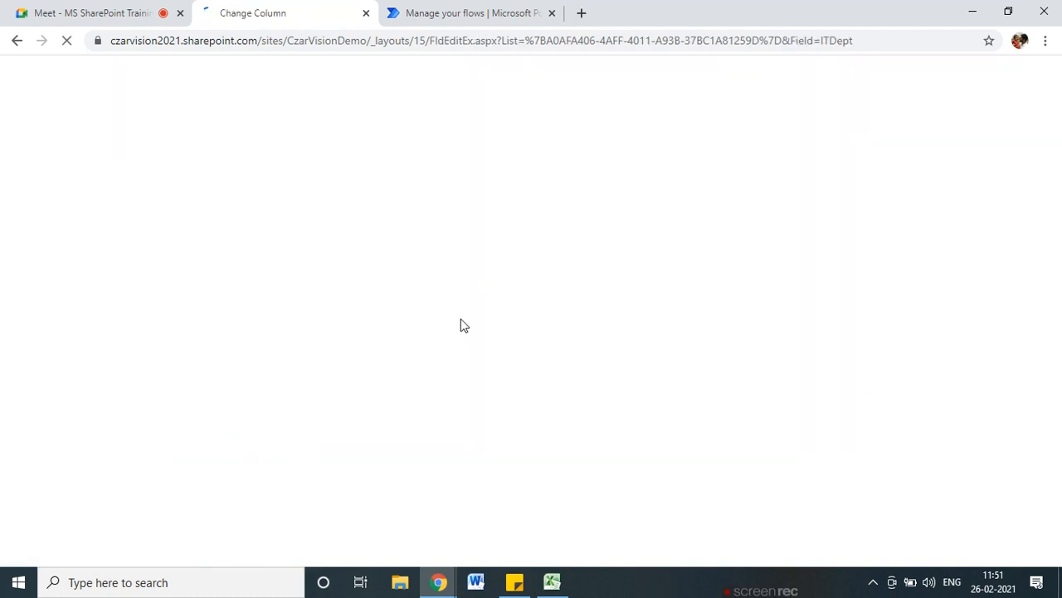
scroll(500, 246, "down", 2)
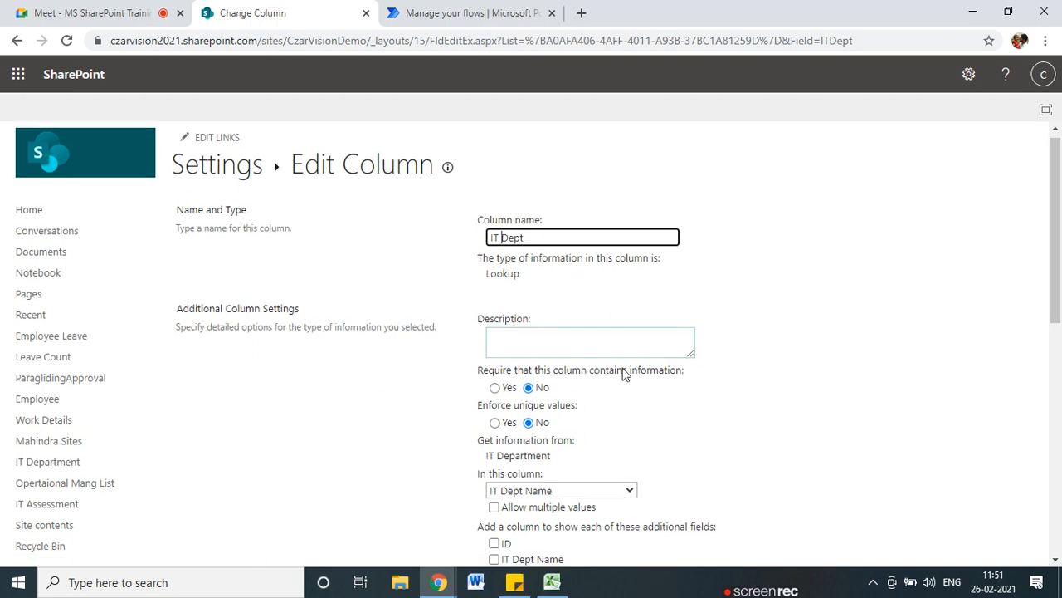
scroll(509, 431, "down", 2)
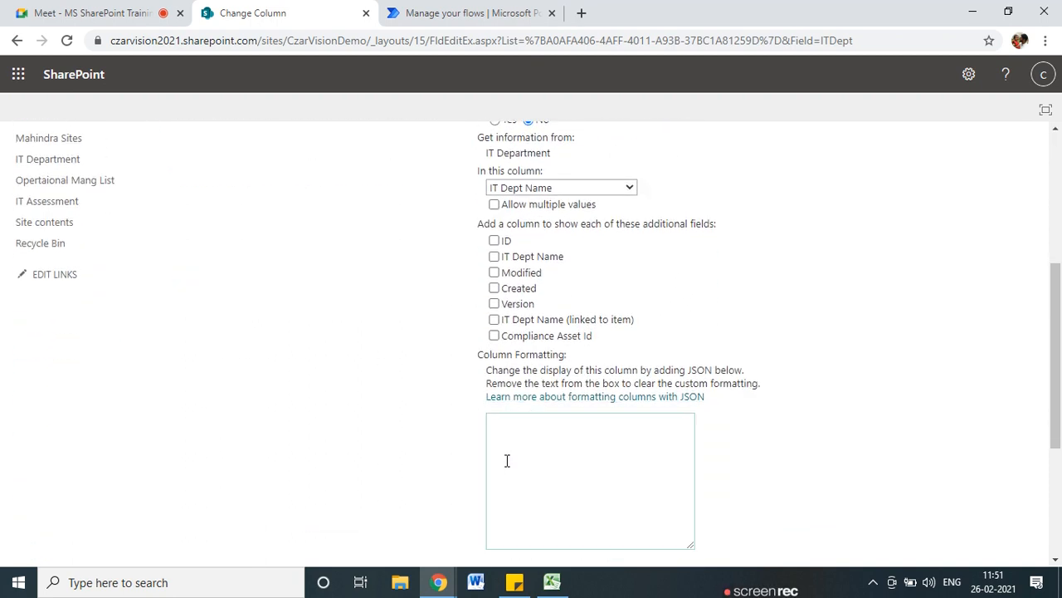
scroll(506, 461, "up", 2)
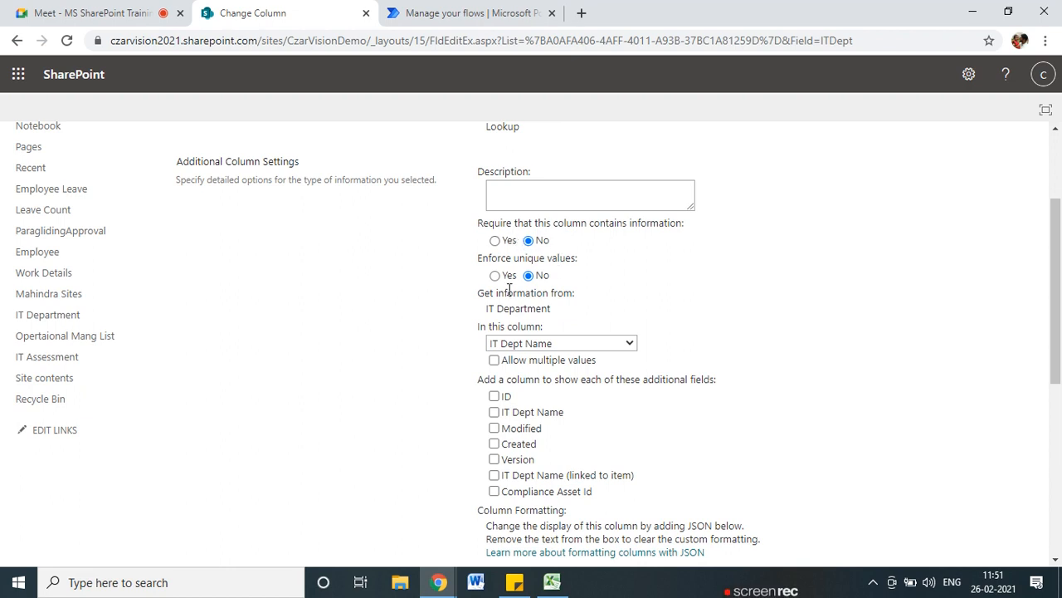
scroll(509, 289, "down", 1)
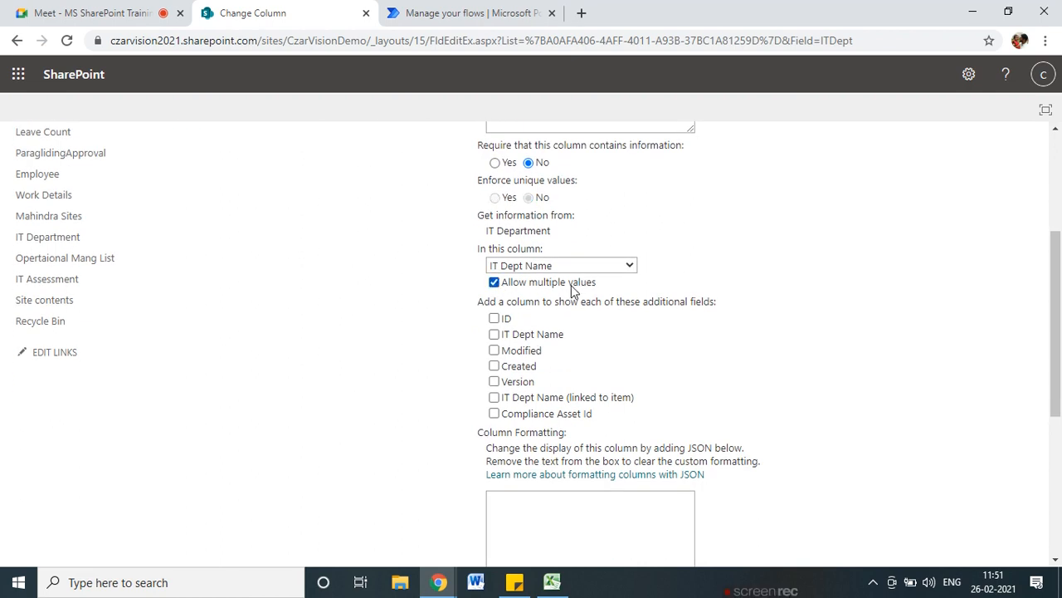
scroll(581, 299, "down", 4)
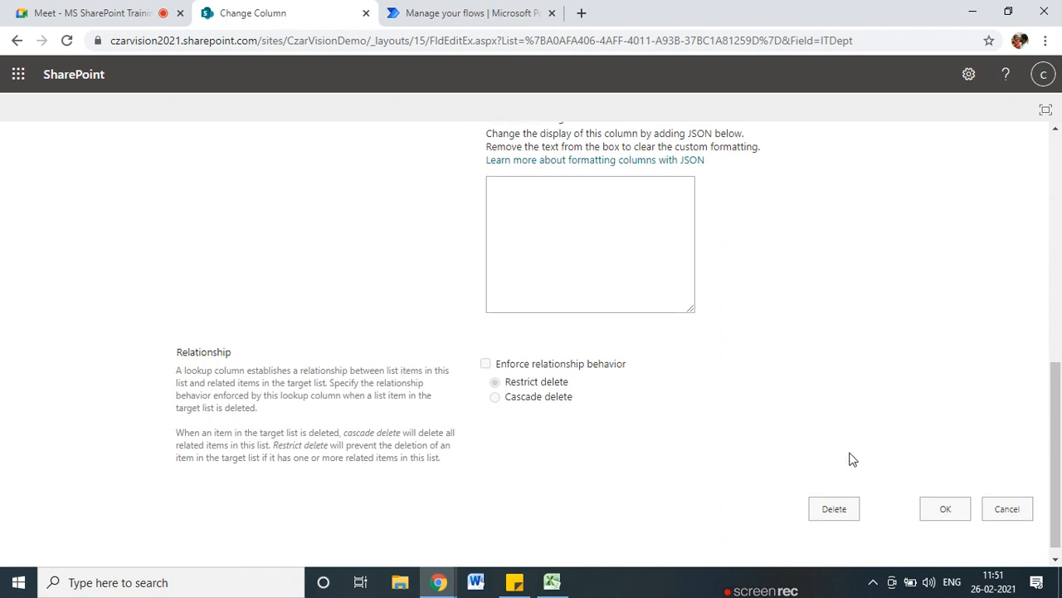
left_click(944, 493)
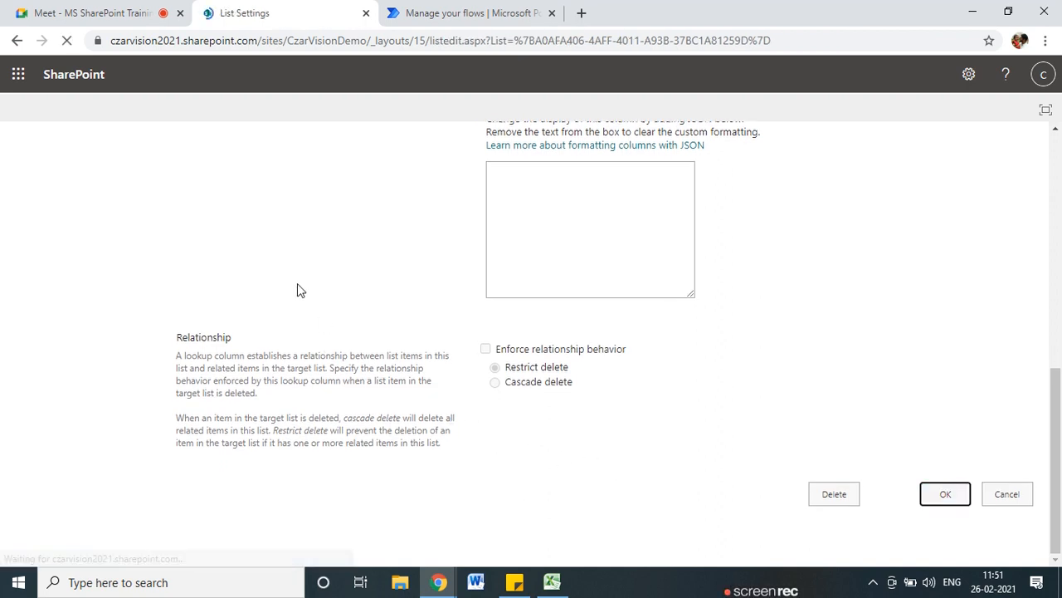
- Consult the workflow diagram in Excel and open the Mahindra Sites list in SharePoint for grid editing
key("alt+Tab")
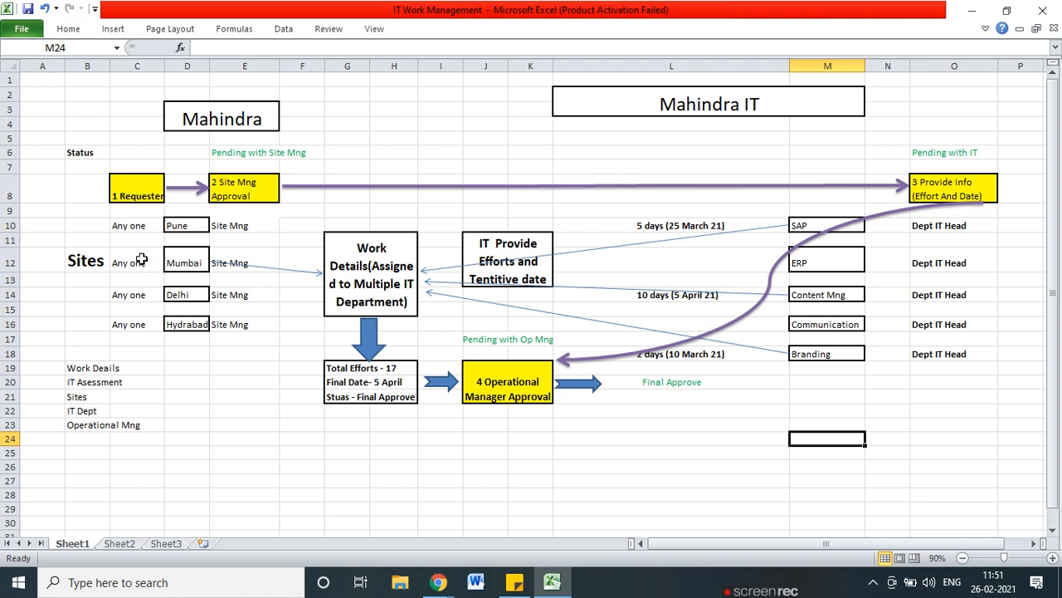
key("alt+Tab")
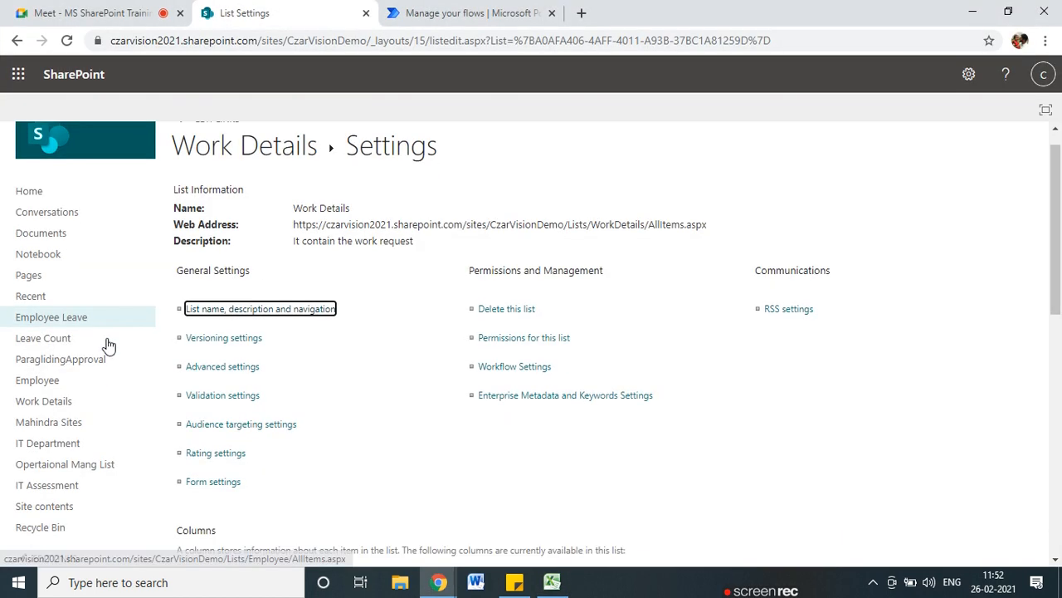
scroll(104, 343, "down", 2)
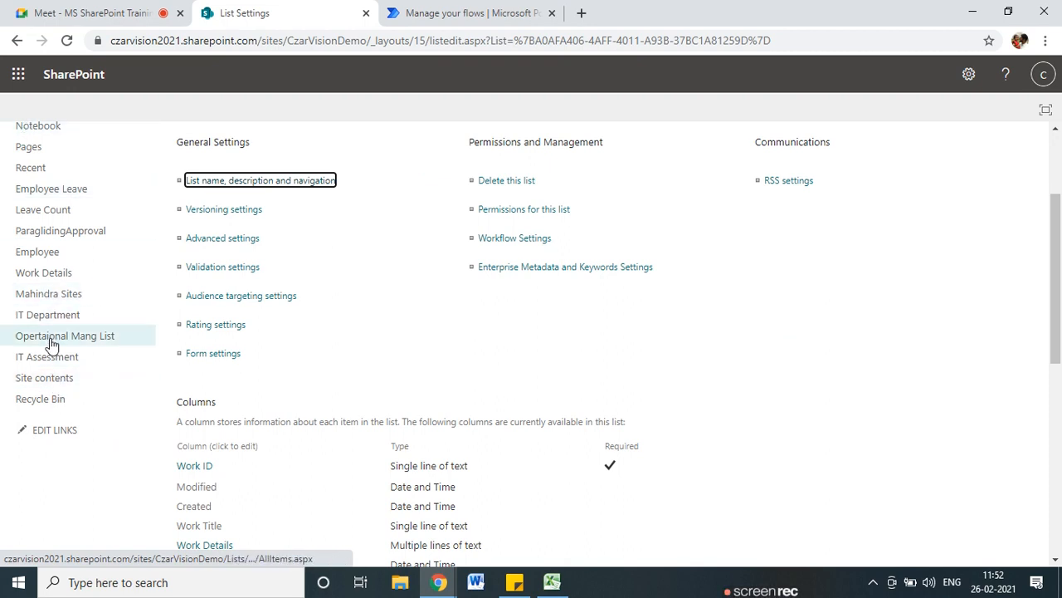
scroll(118, 385, "up", 1)
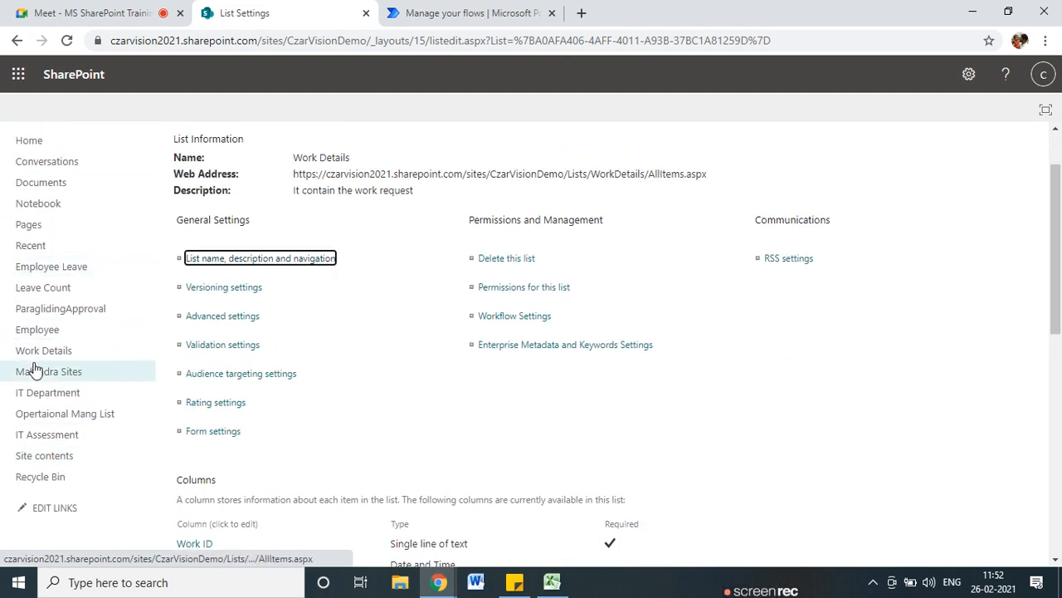
scroll(34, 373, "down", 1)
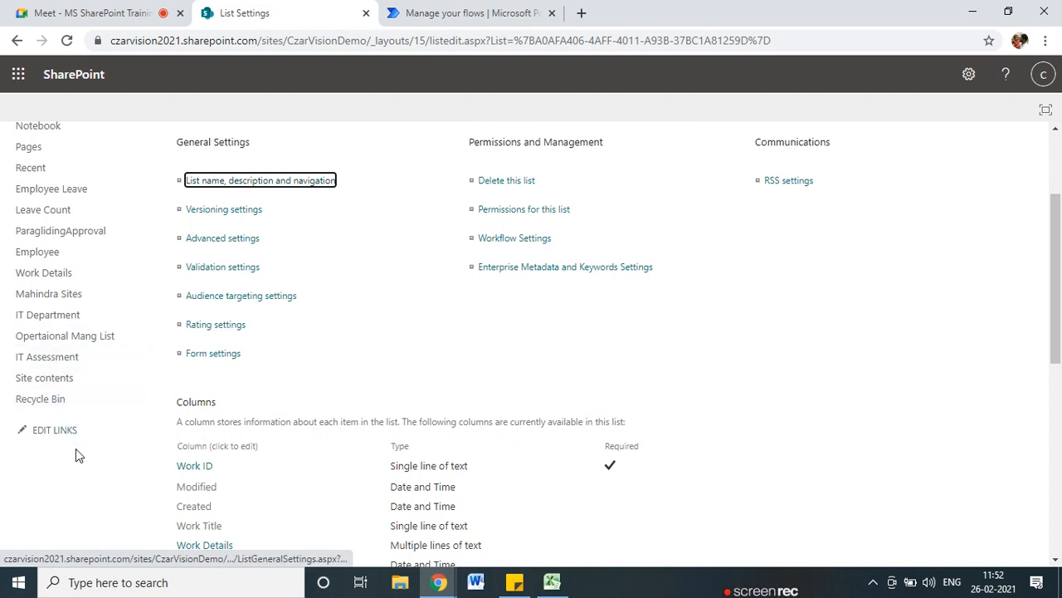
left_click(62, 299)
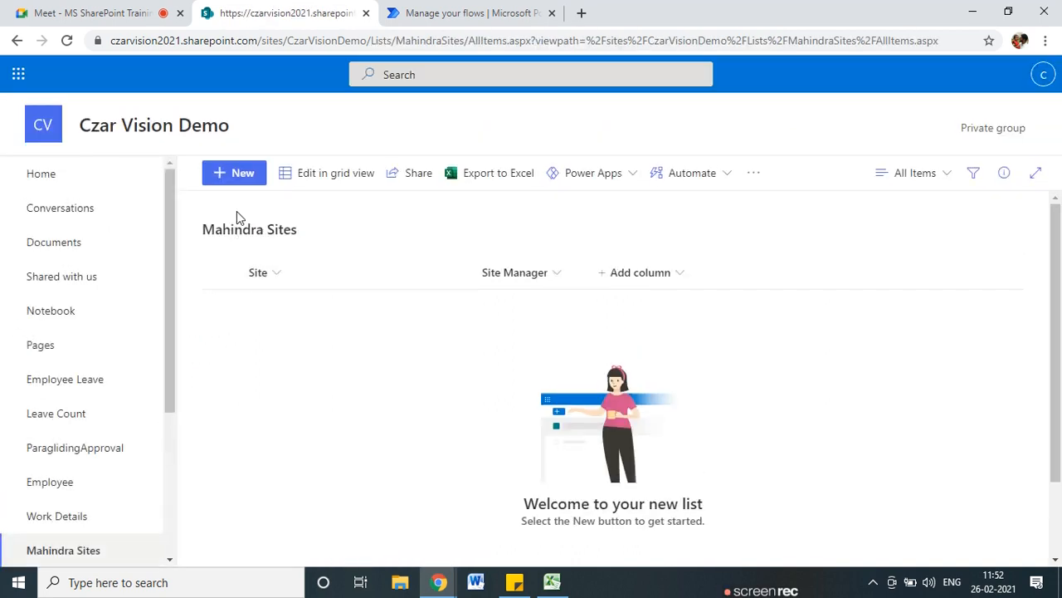
left_click(300, 178)
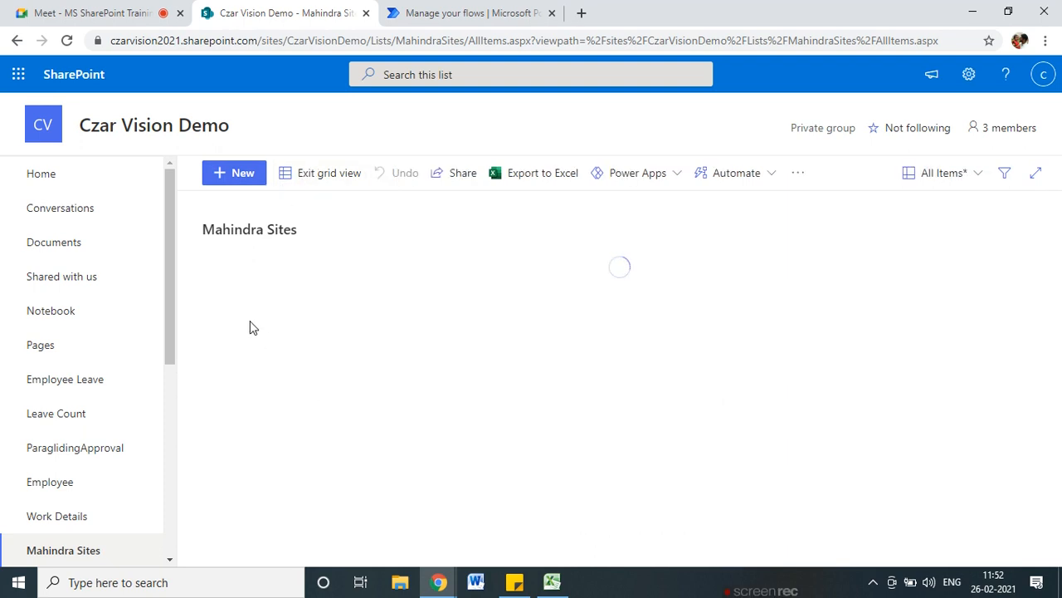
- Add the site Pune to the Mahindra Sites list and assign its site manager from the people suggestions
left_click(294, 316)
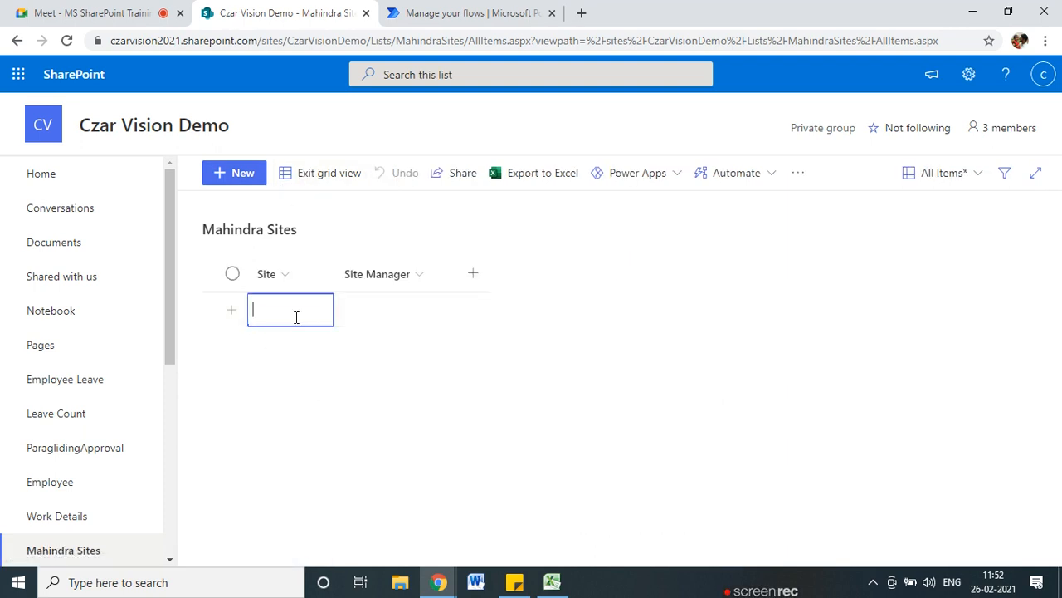
type("Pune")
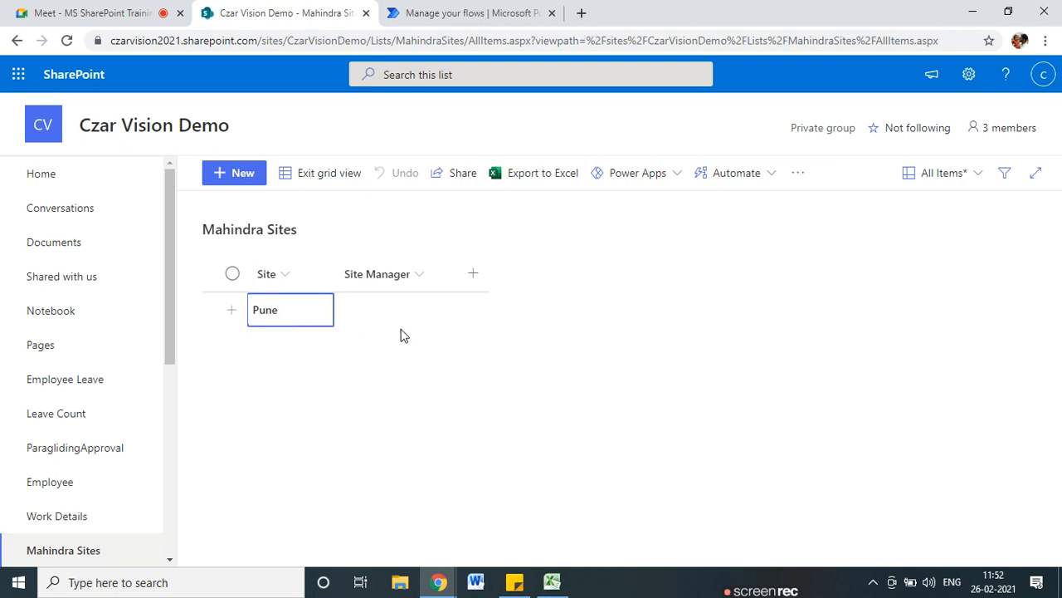
left_click(401, 308)
left_click(401, 308)
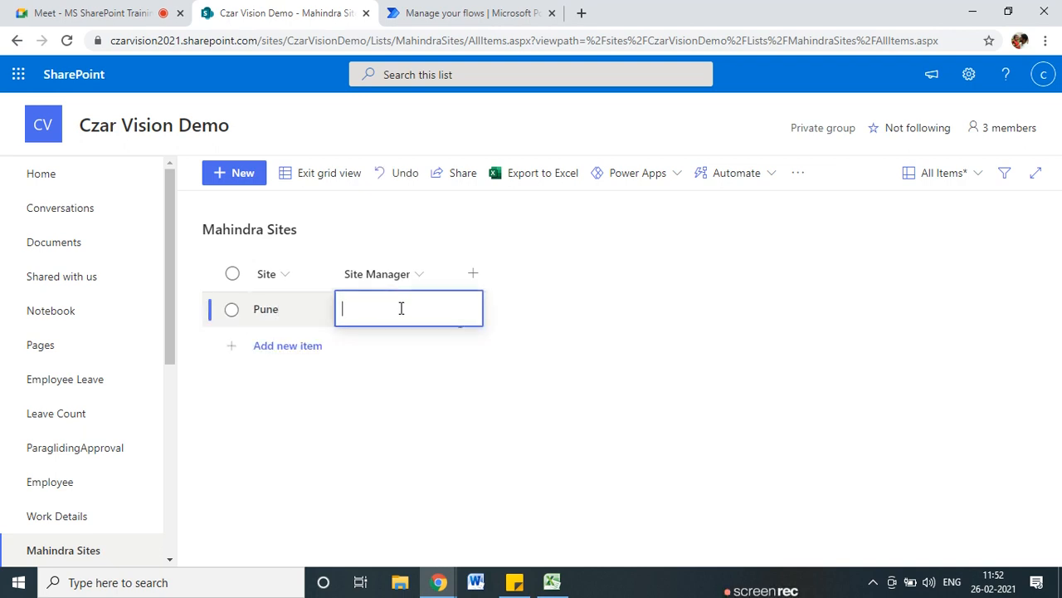
type("raju")
left_click(415, 344)
- Add a second site, Mumbai, and assign its site manager from the people suggestions
left_click(273, 350)
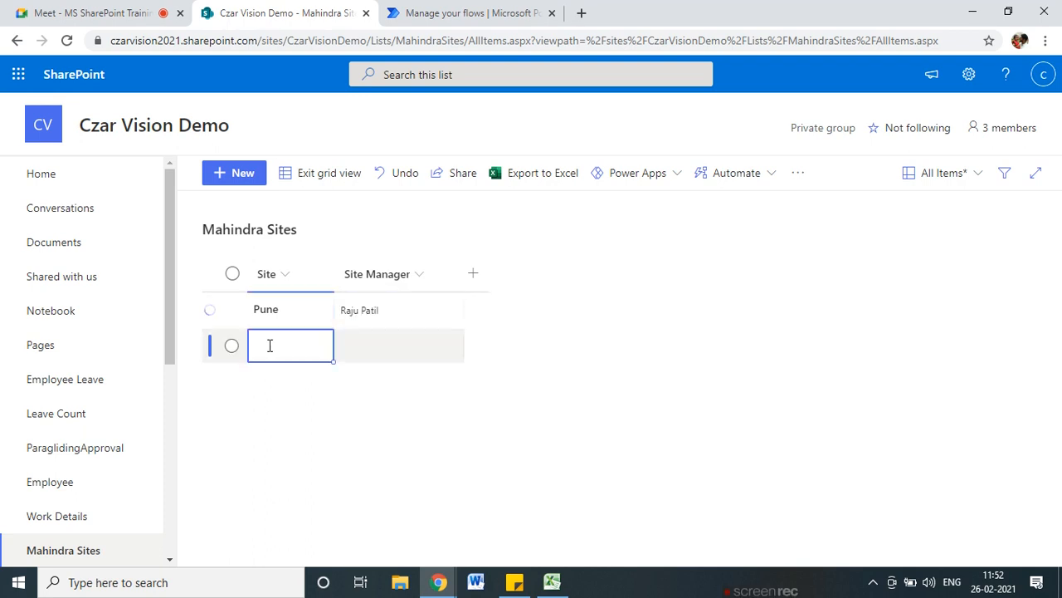
type("Mumbai")
left_click(431, 346)
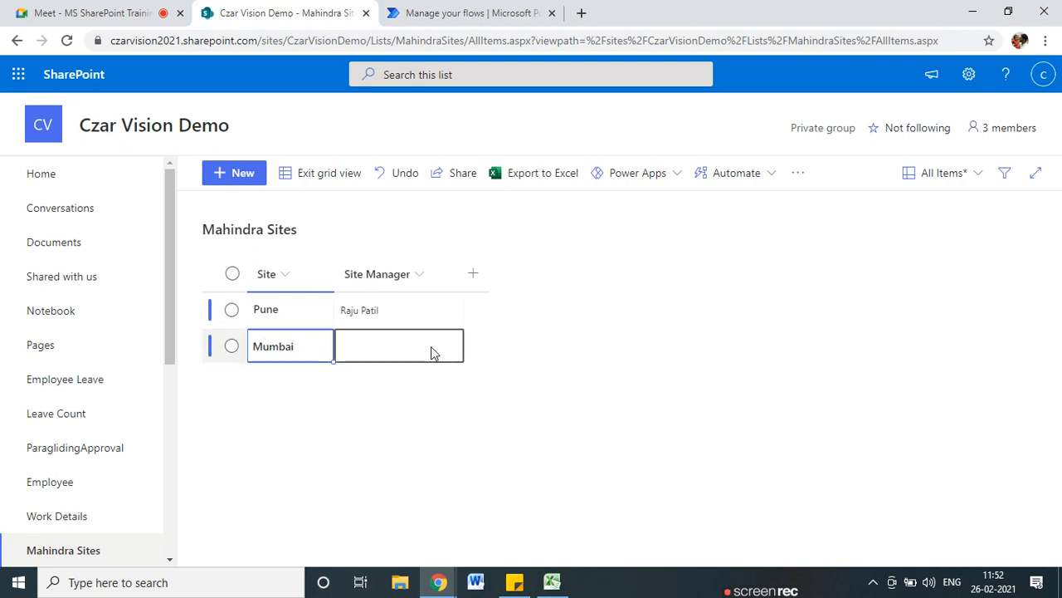
left_click(431, 347)
type("sw")
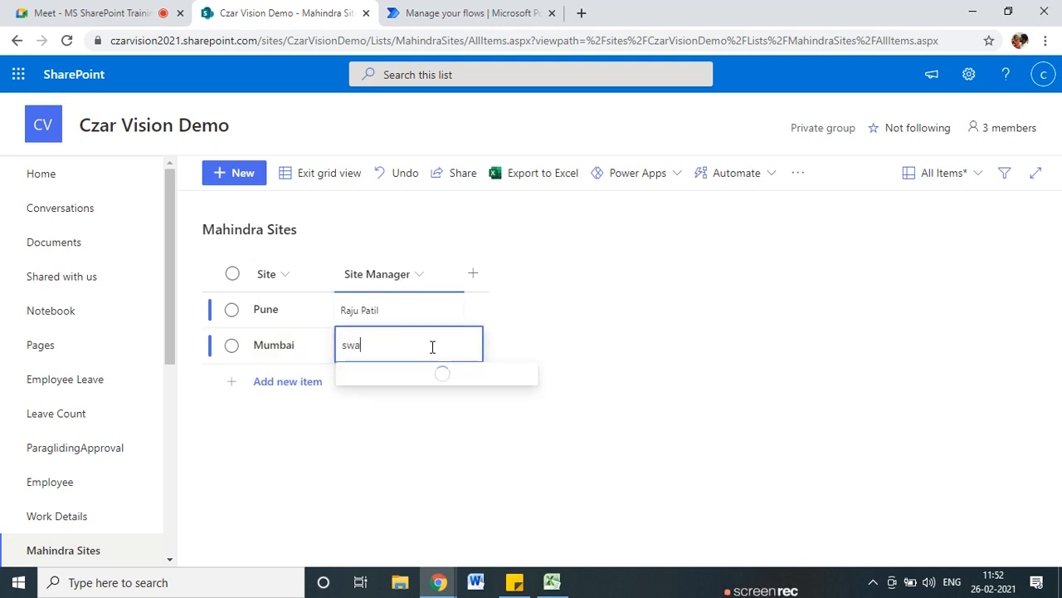
type("a")
left_click(442, 431)
- Add a third site, Hydrabad, to the Mahindra Sites list and assign its site manager from the people suggestions
left_click(274, 383)
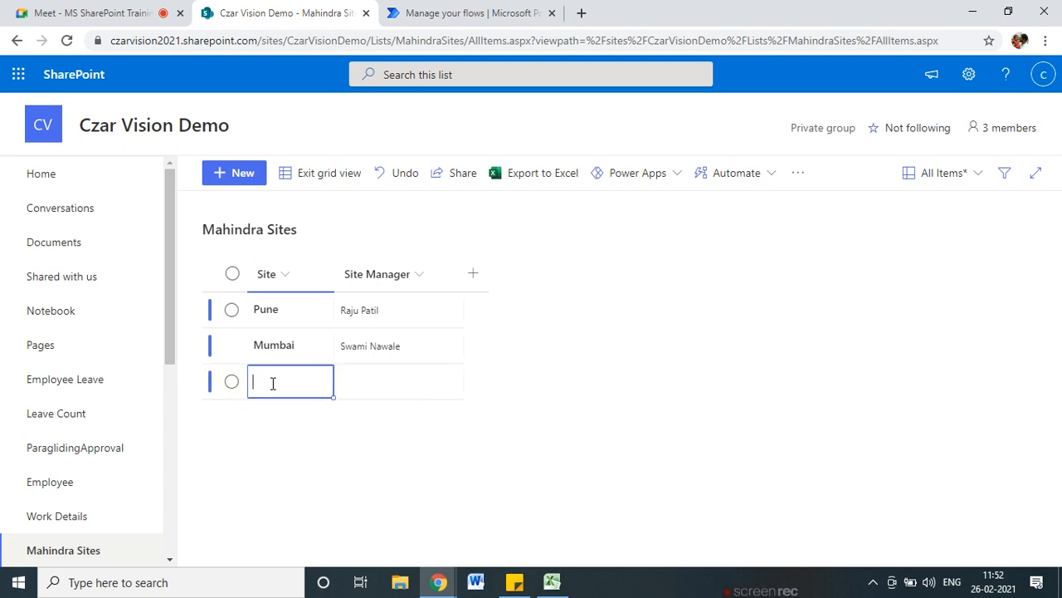
type("H")
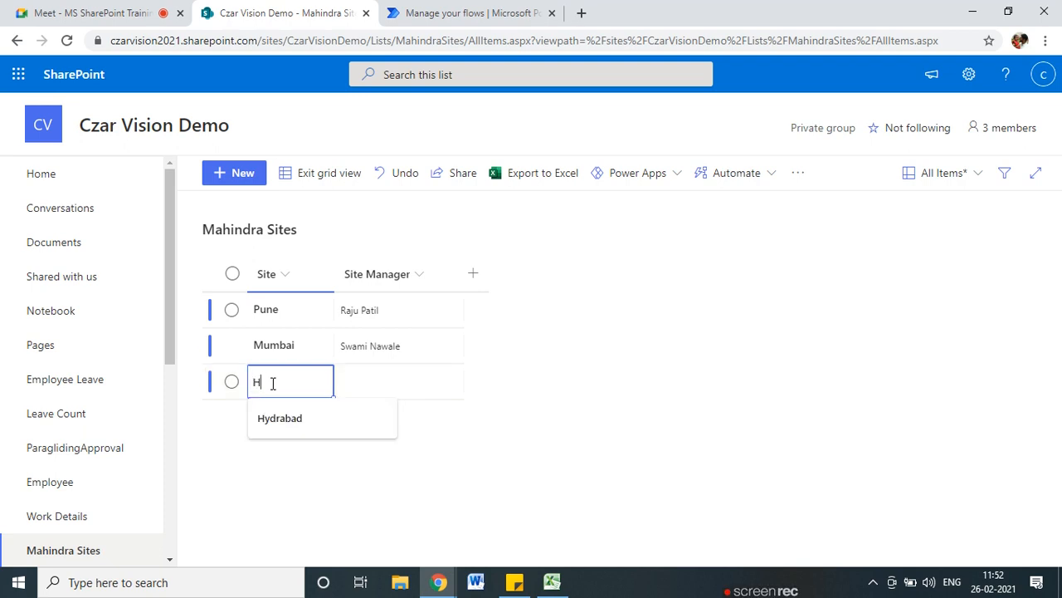
type("ydrabad")
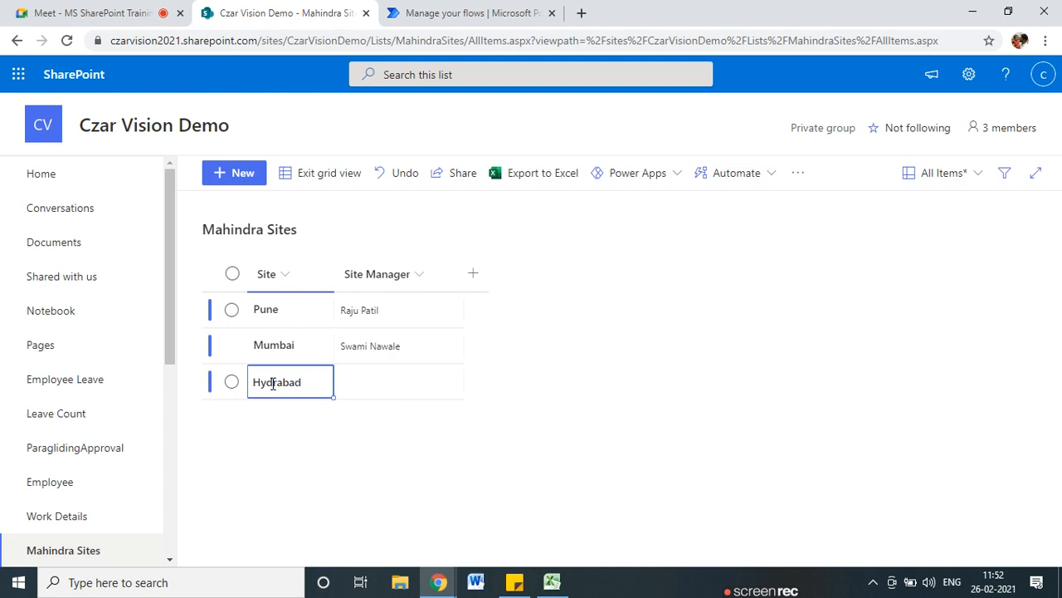
left_click(426, 382)
left_click(426, 379)
type("kub")
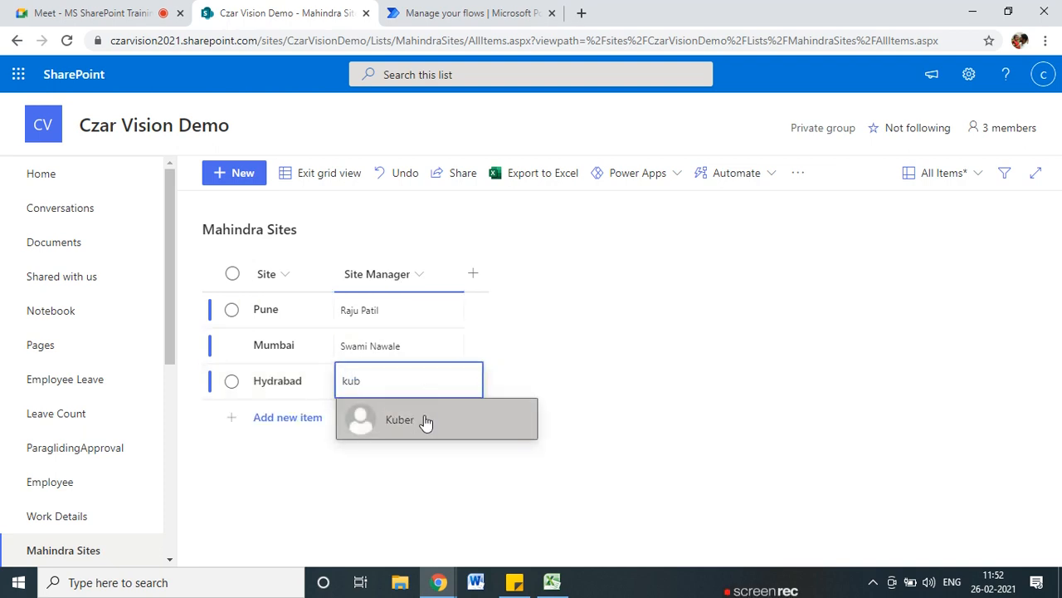
left_click(424, 420)
- Add a fourth site, Chennai, assign its site manager from the people suggestions, and exit grid editing
left_click(287, 411)
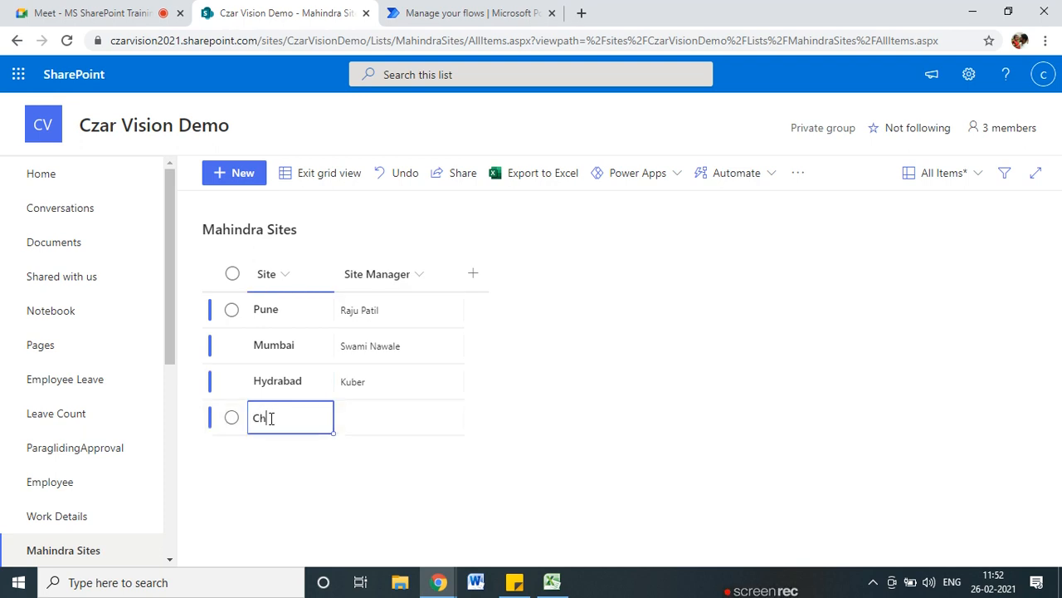
left_click(421, 424)
left_click(422, 425)
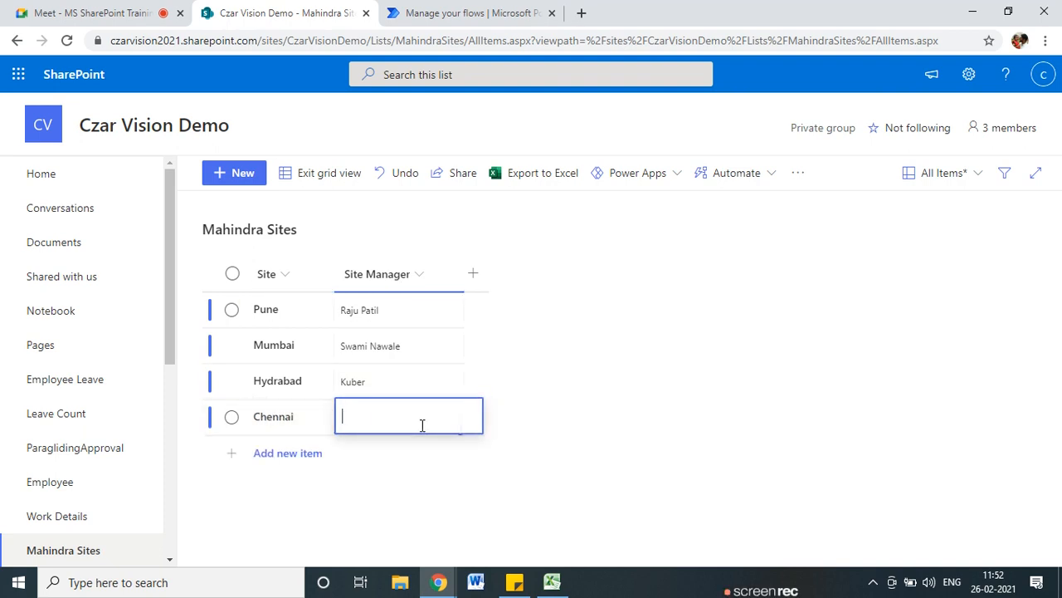
type("Sneha")
left_click(422, 460)
left_click(277, 179)
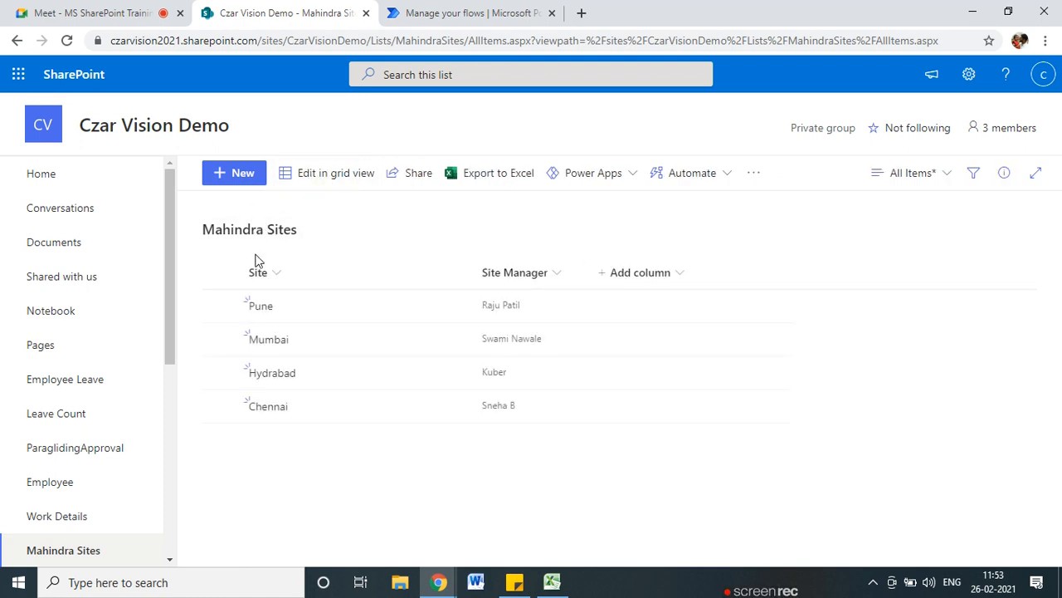
- Create an item titled "Operational Manager" in the Opertaional Mang List, assign the person for OperationalMng and save it
scroll(141, 377, "down", 1)
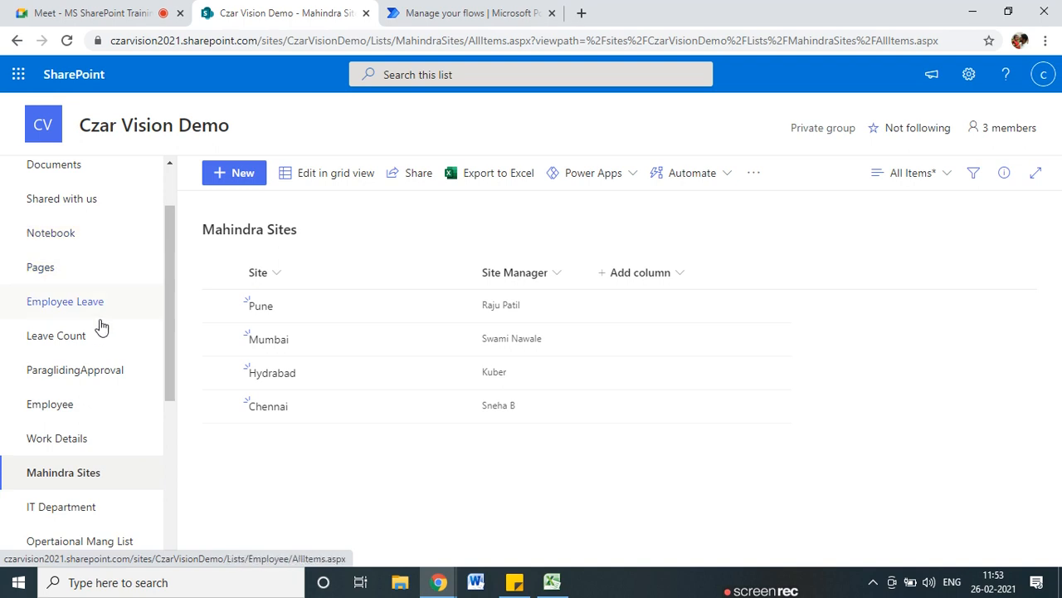
scroll(122, 382, "down", 1)
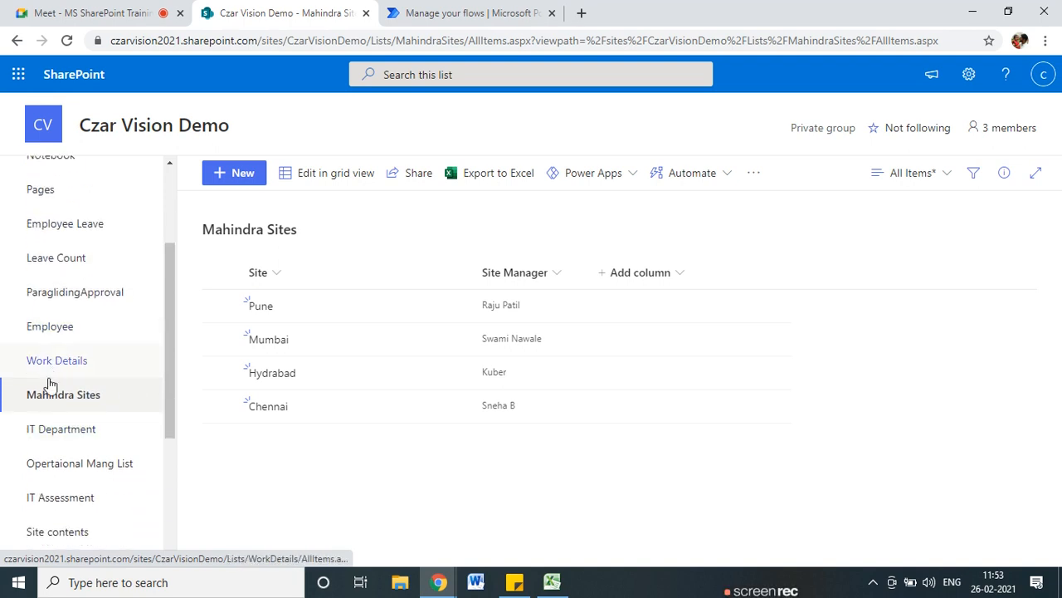
left_click(95, 467)
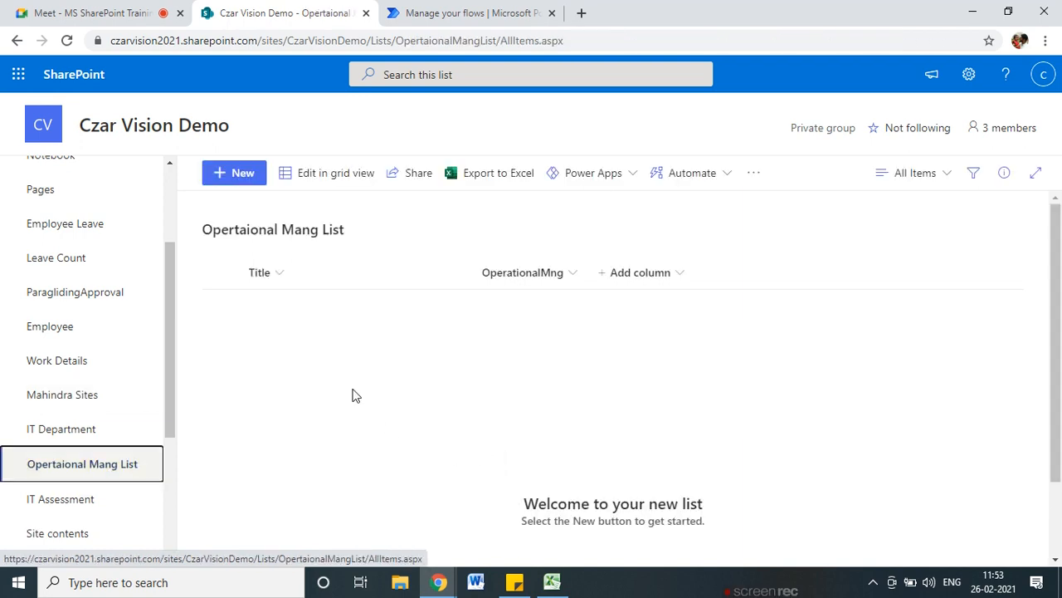
left_click(246, 187)
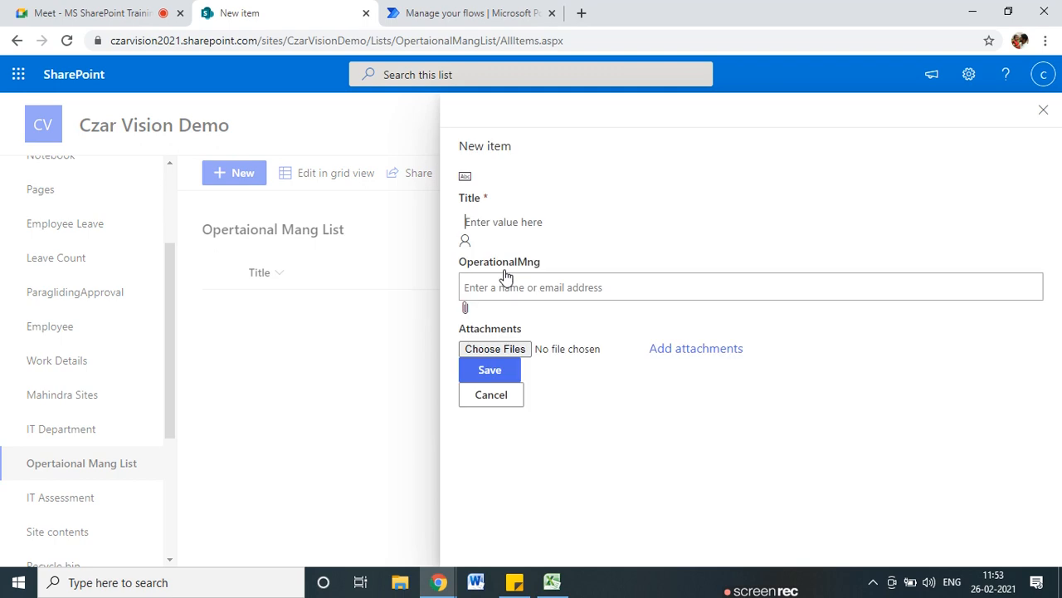
left_click(515, 210)
type("O")
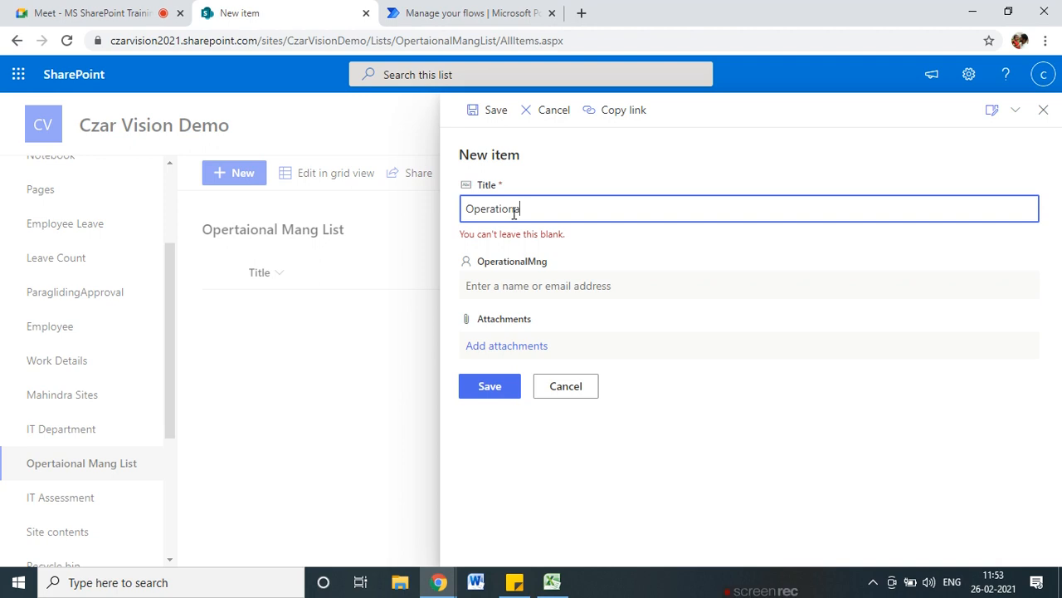
type("perational Manager")
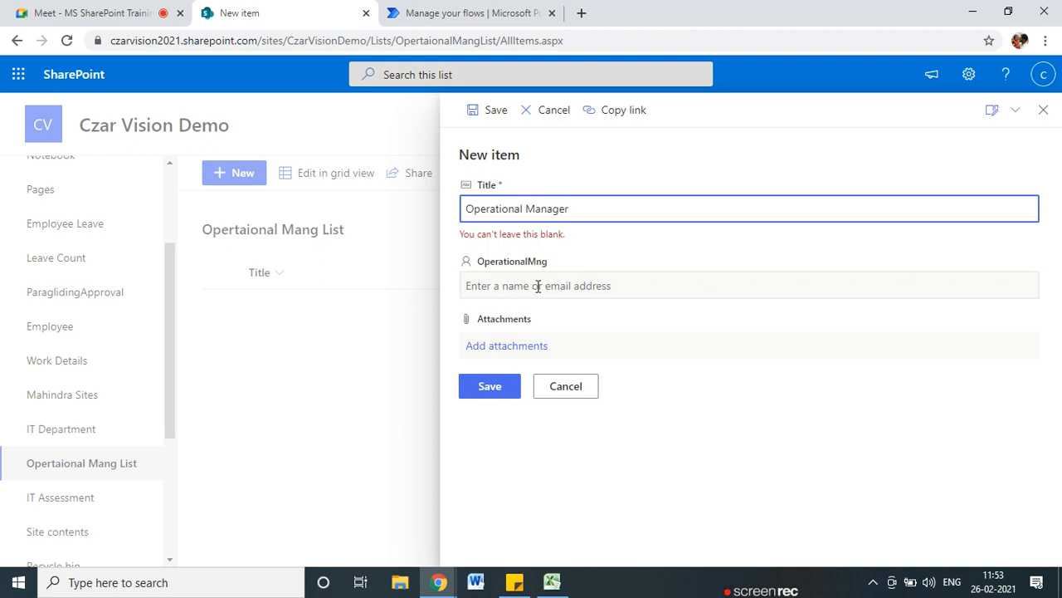
left_click(538, 286)
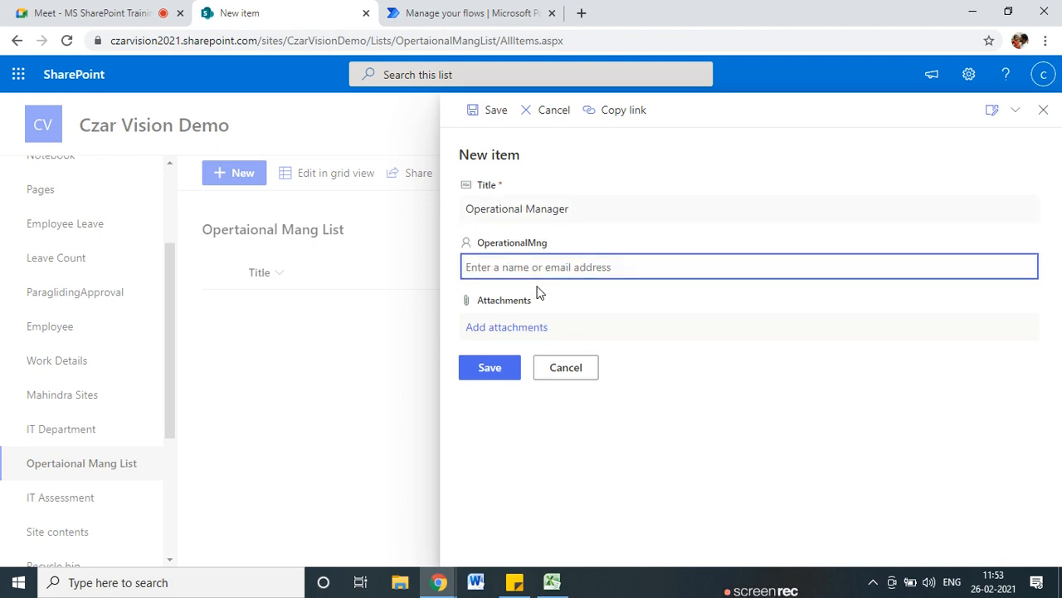
type("pankaj")
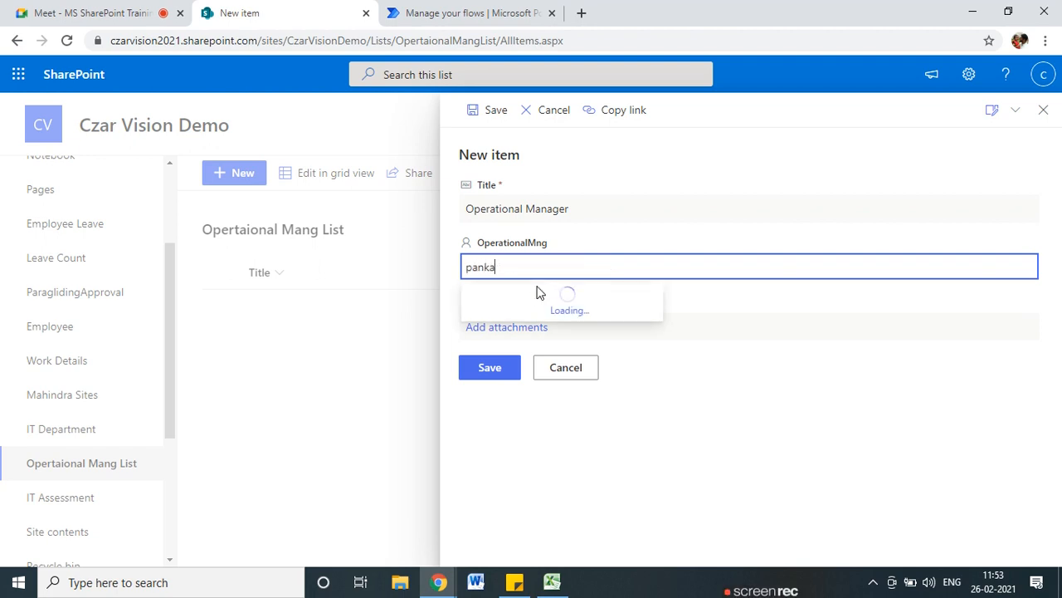
left_click(525, 344)
left_click(478, 370)
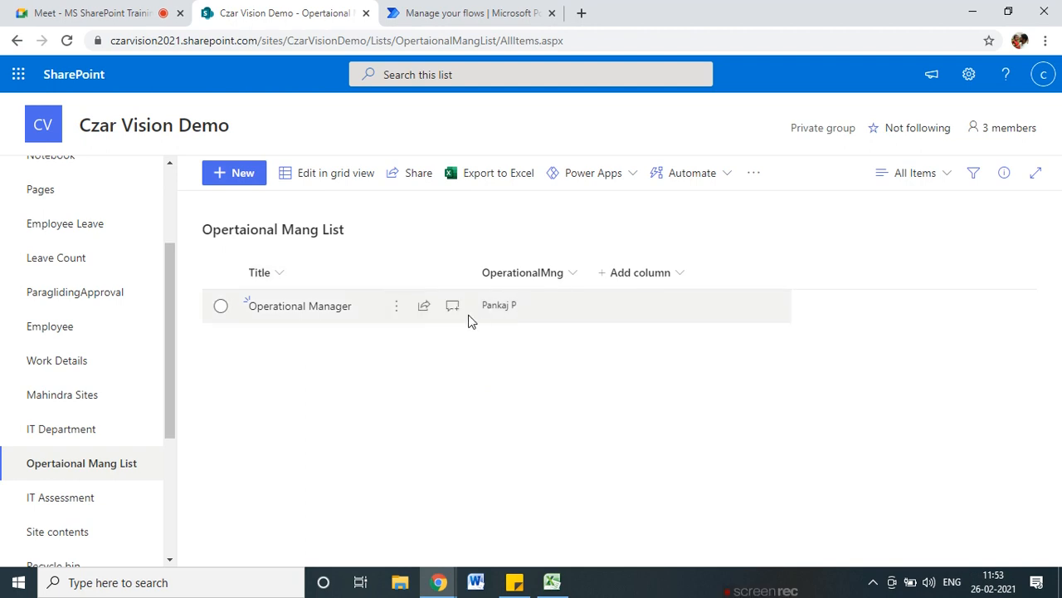
- Open the Work Details list
scroll(119, 433, "down", 2)
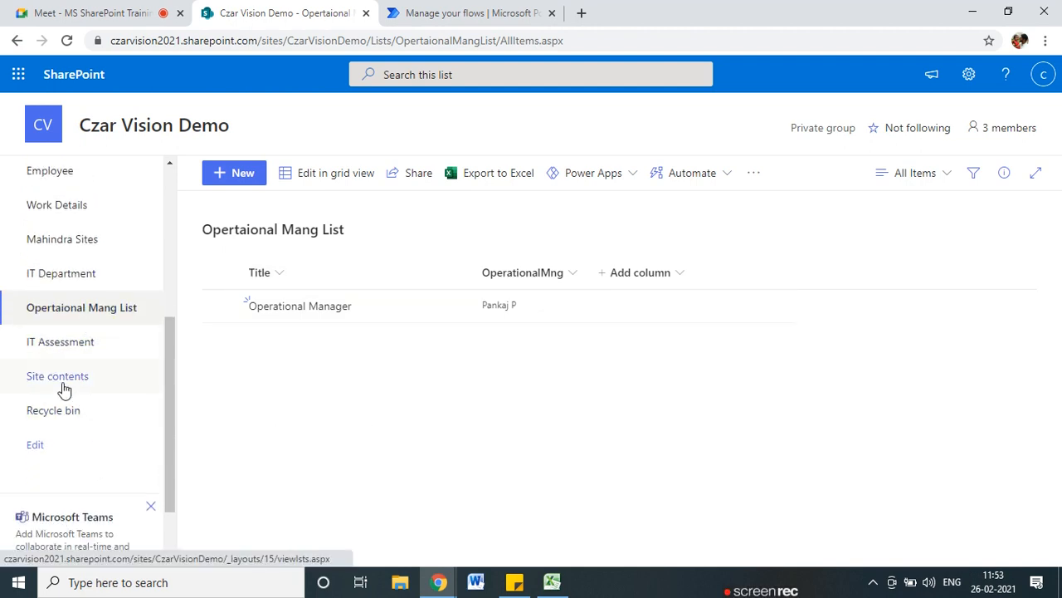
scroll(33, 332, "up", 1)
left_click(53, 283)
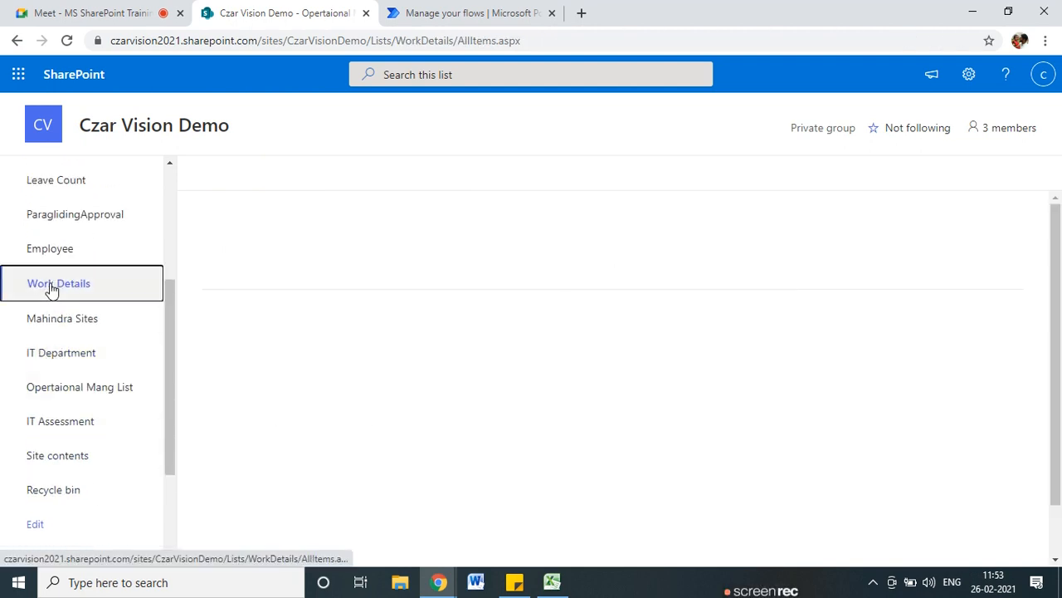
left_click(238, 182)
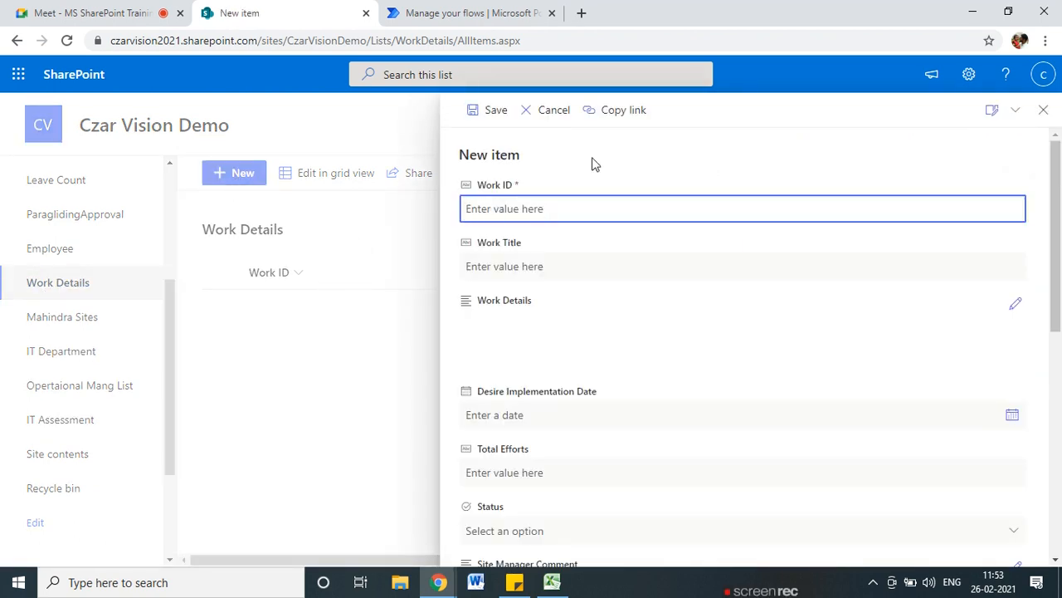
left_click(866, 133)
left_click(1043, 110)
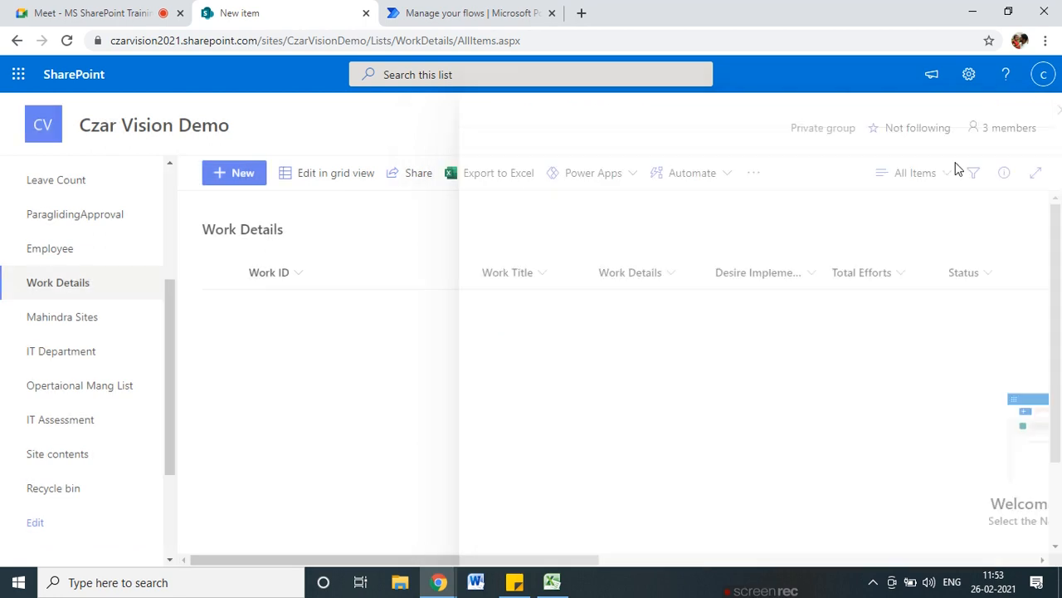
- In the Work Details list settings, make the Work ID column not required, save it and return to the list
left_click(968, 73)
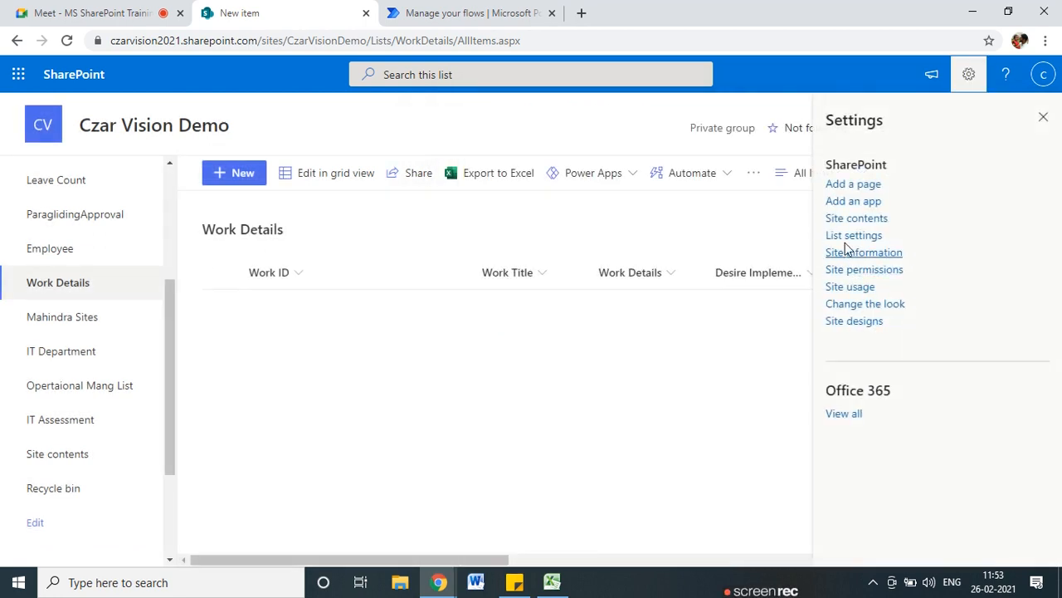
left_click(846, 235)
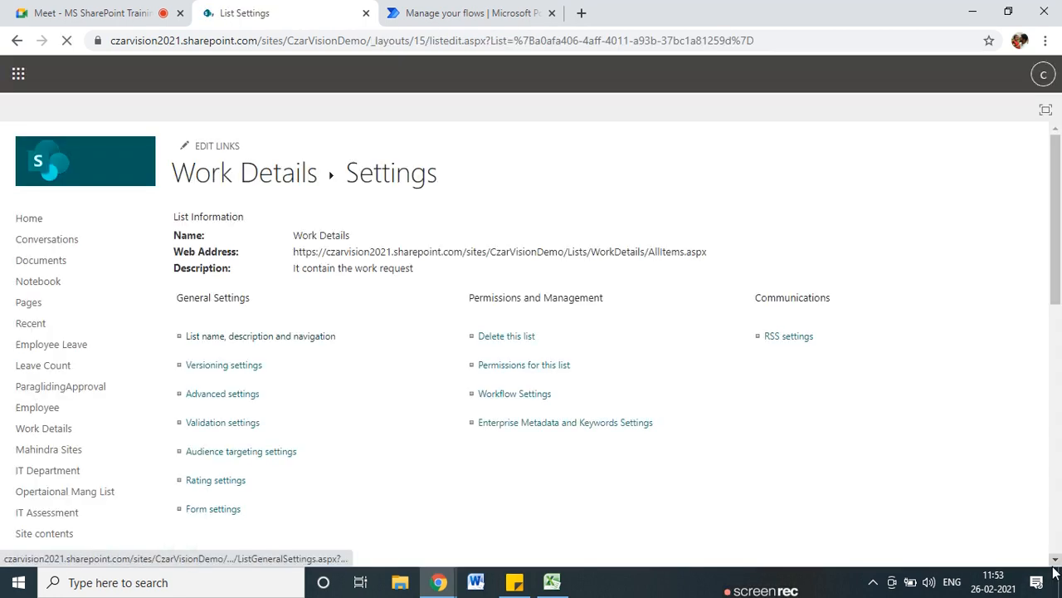
scroll(249, 424, "down", 1)
scroll(253, 440, "down", 4)
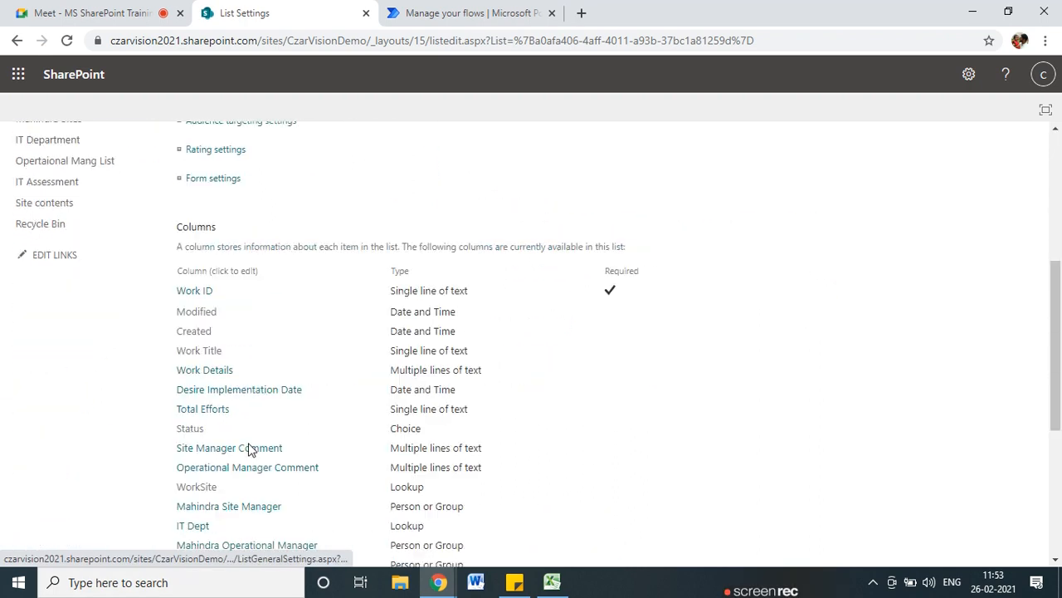
left_click(196, 235)
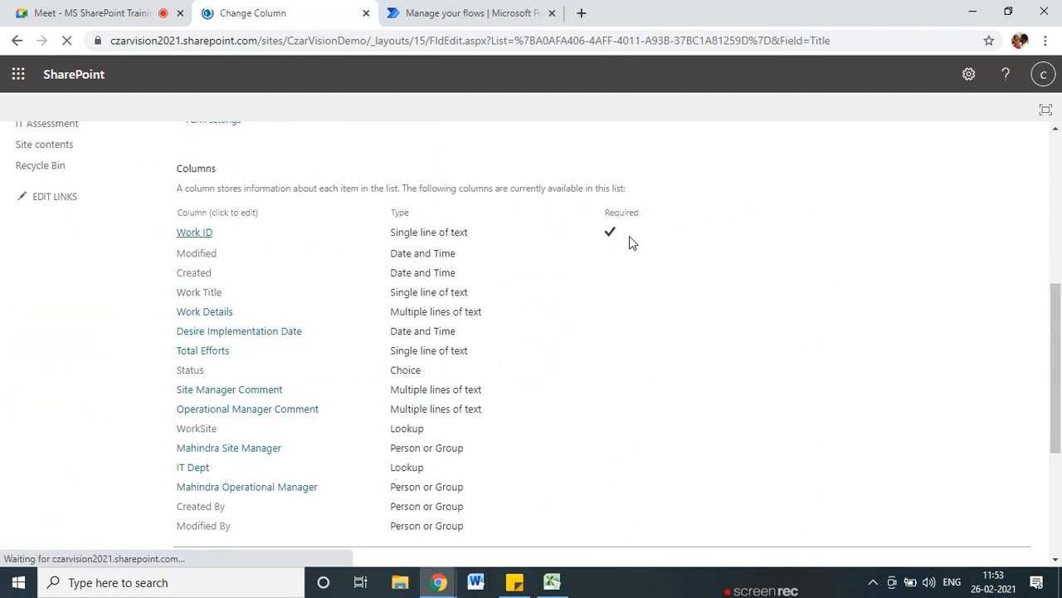
scroll(365, 341, "down", 4)
scroll(357, 303, "up", 2)
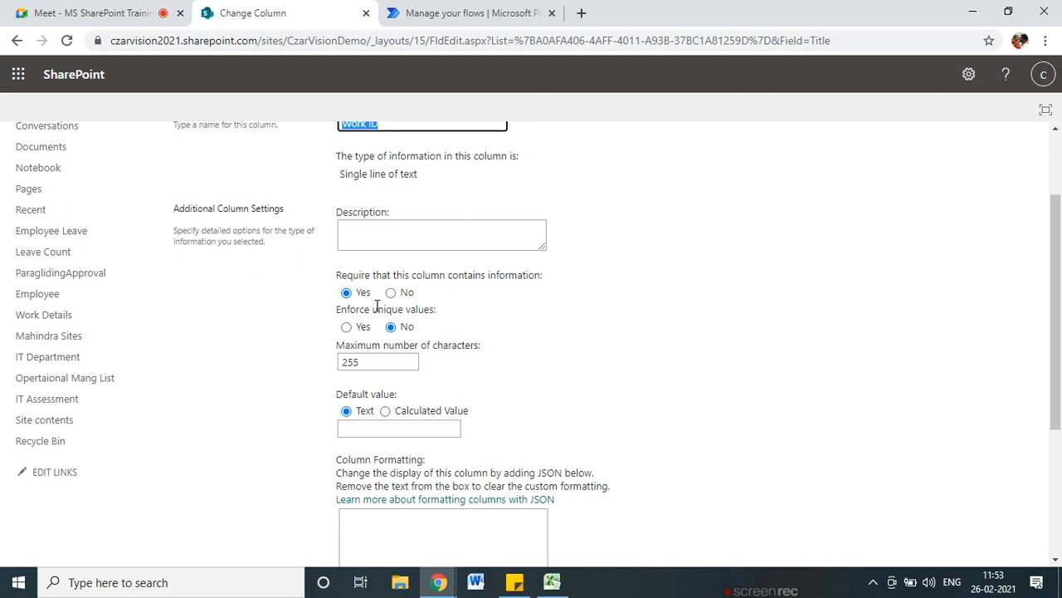
left_click(391, 293)
scroll(870, 398, "down", 3)
left_click(941, 483)
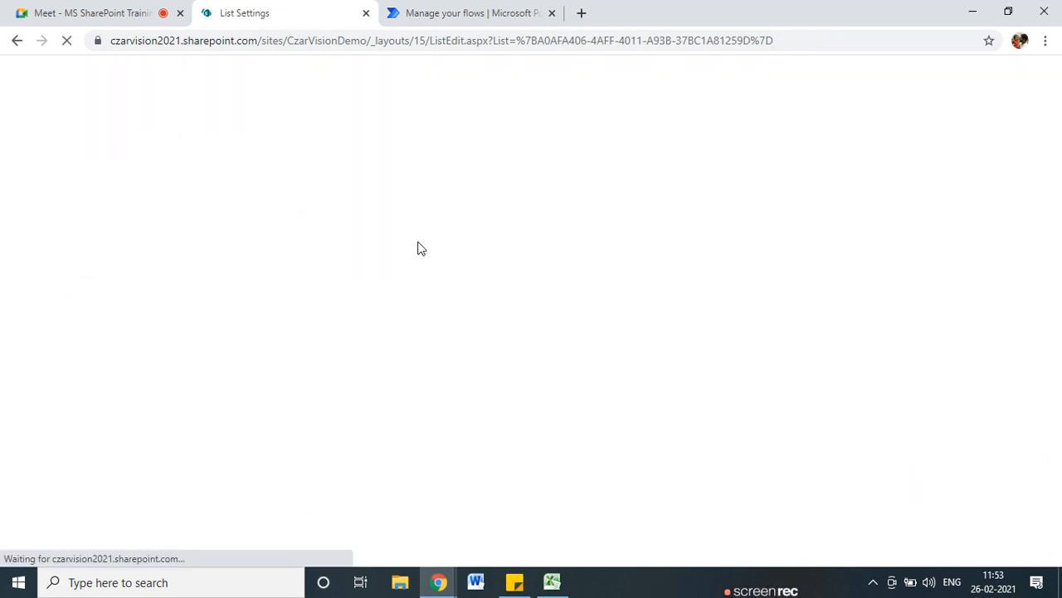
left_click(230, 170)
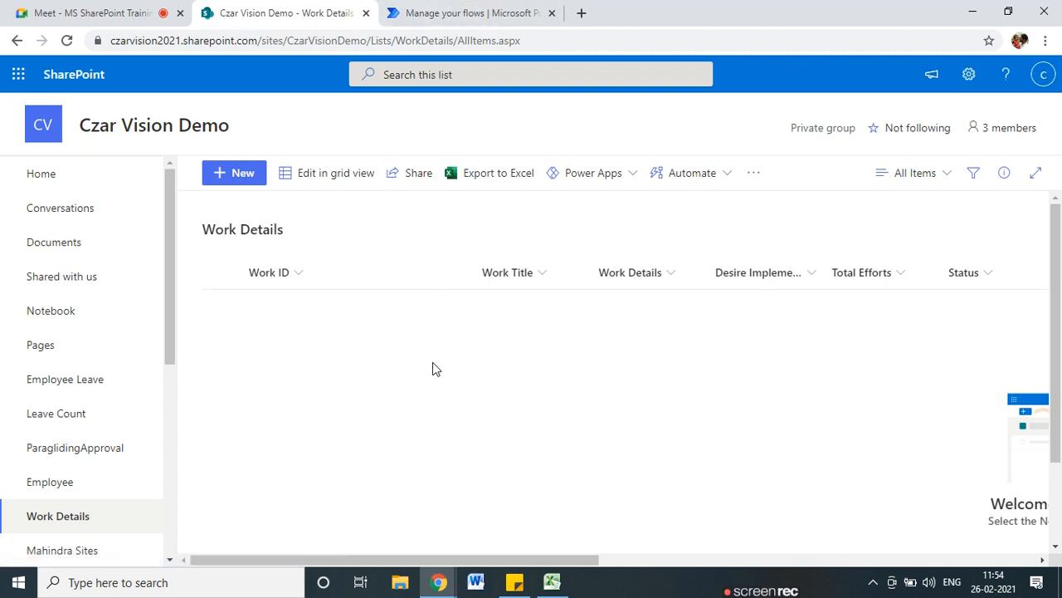
scroll(58, 366, "down", 2)
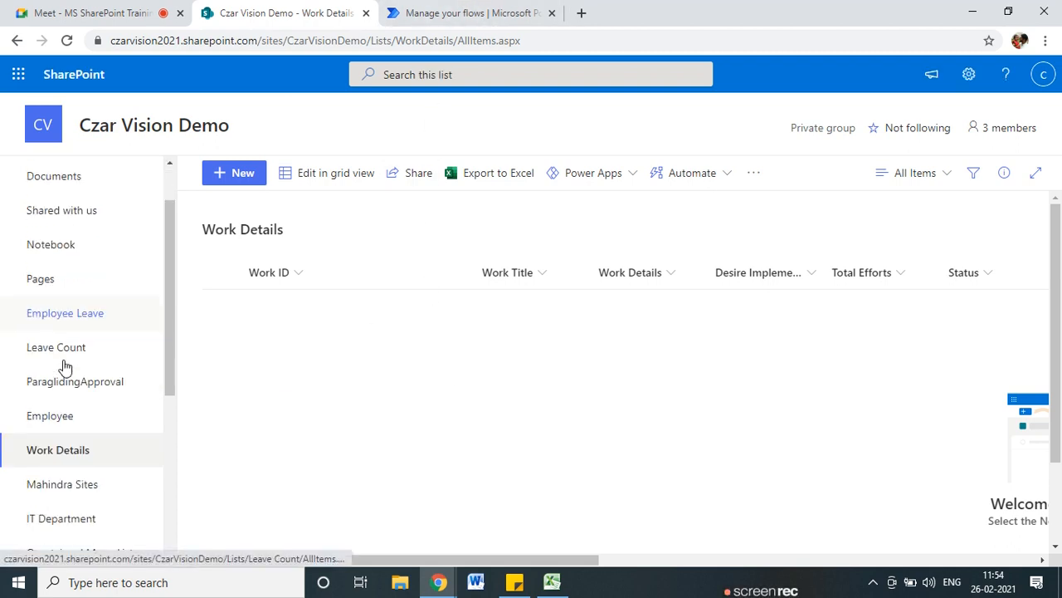
left_click(183, 581)
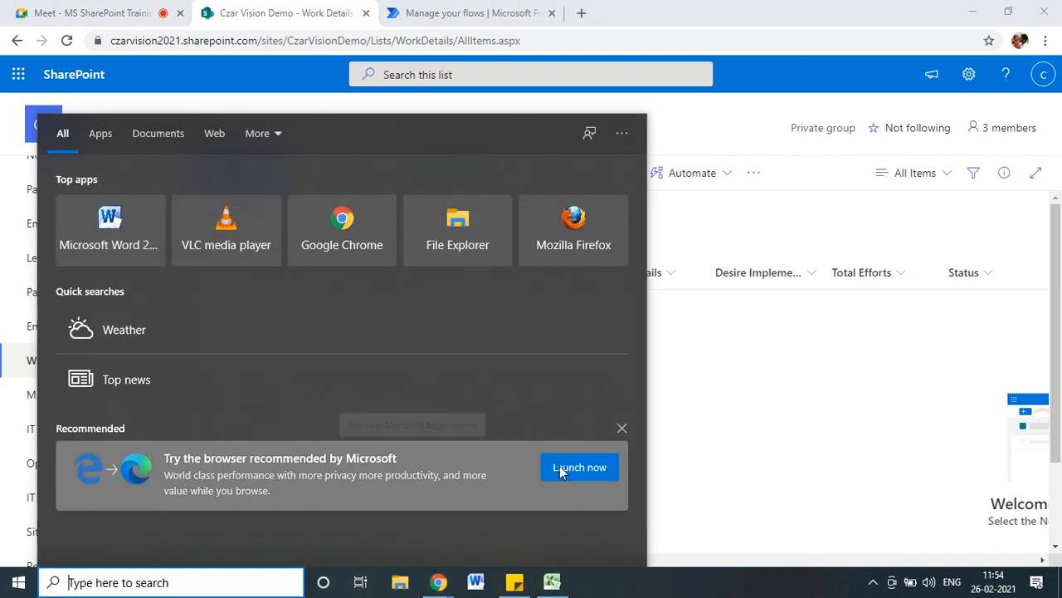
left_click(846, 483)
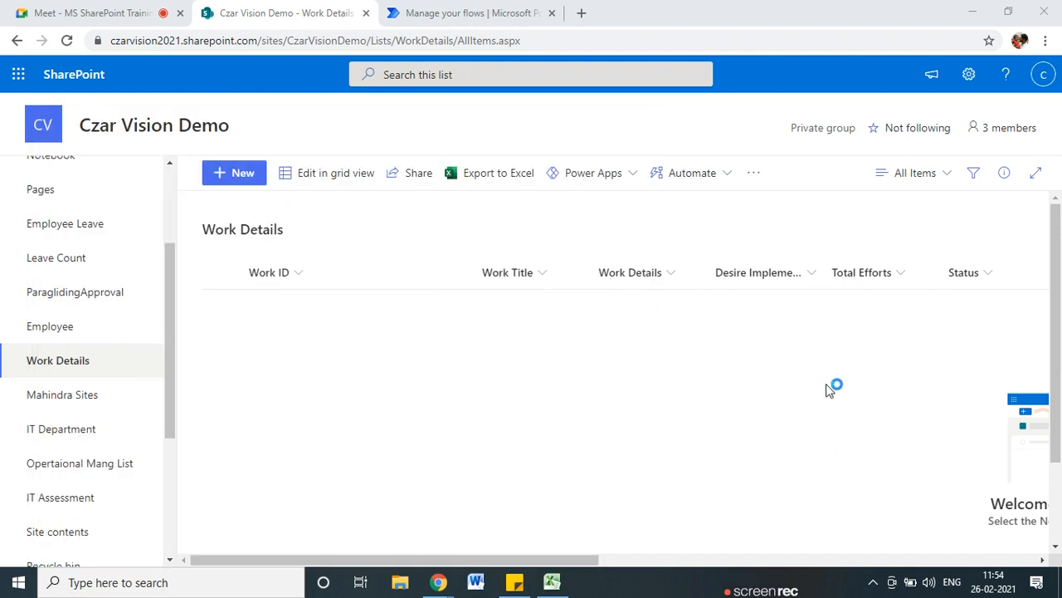
left_click(362, 40)
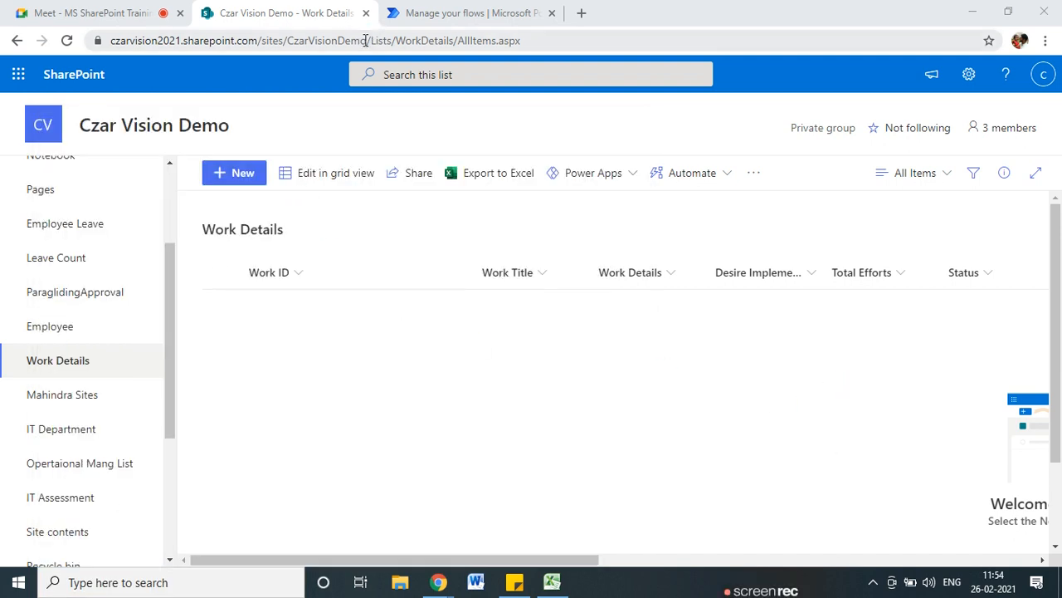
left_click_drag(363, 40, 4, 38)
key("ctrl+c")
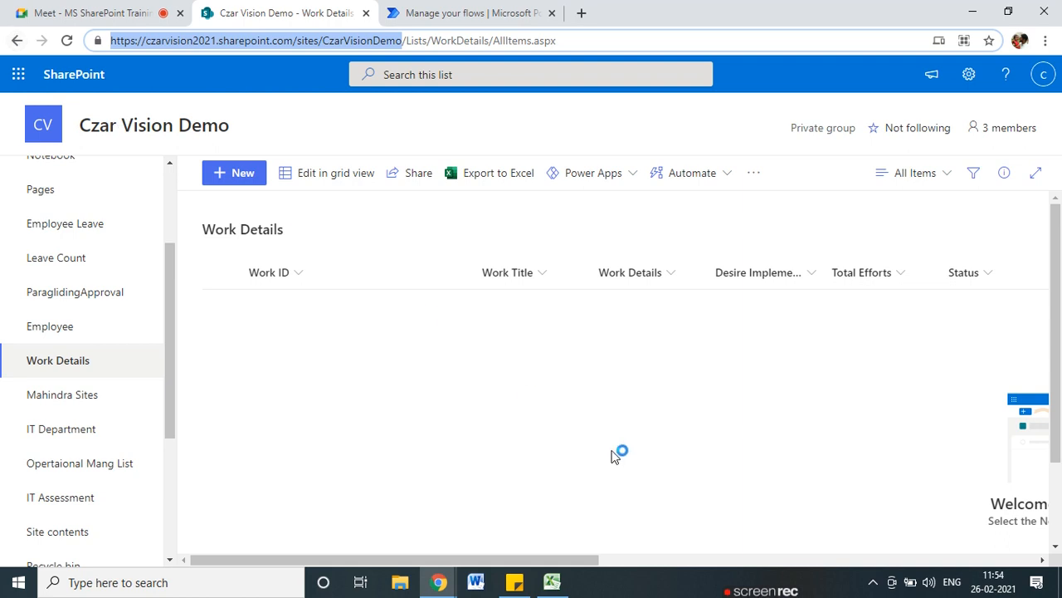
left_click(545, 421)
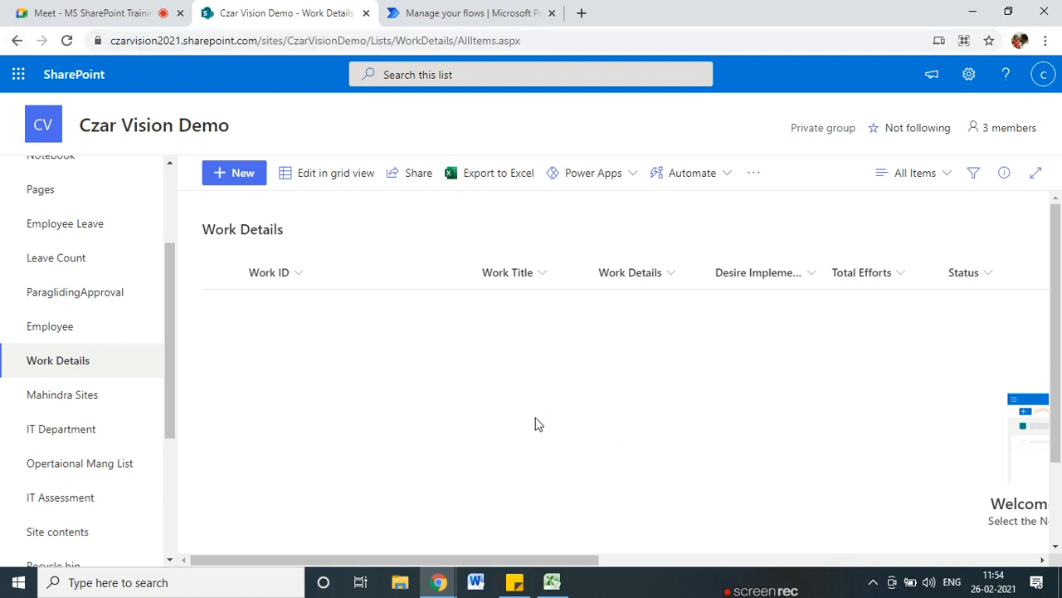
- Switch to the IT Work Management workbook in Excel and circle the "1 Requester" box in the workflow diagram
left_click(553, 583)
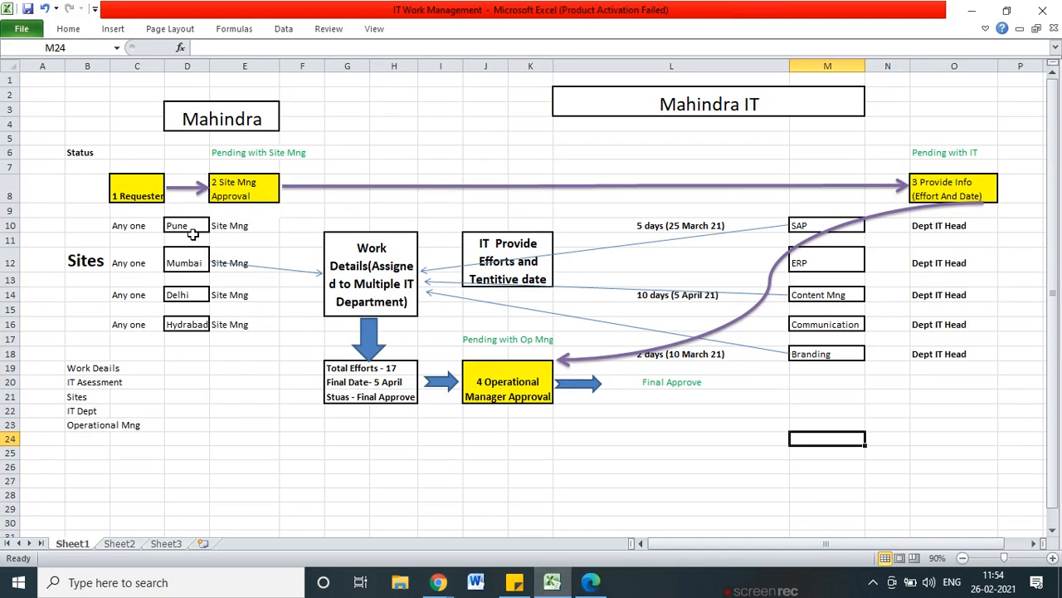
left_click_drag(149, 165, 175, 170)
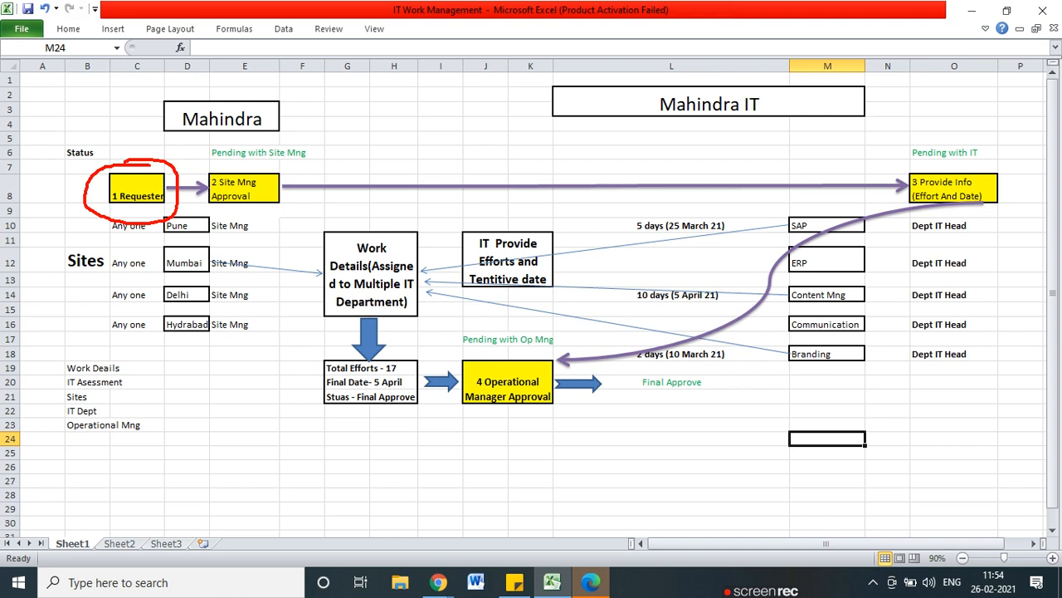
- Circle the Pune site in the workflow diagram, mark an arrow from its Site Mng towards the approval box, and clear the markup
left_click_drag(165, 240, 262, 222)
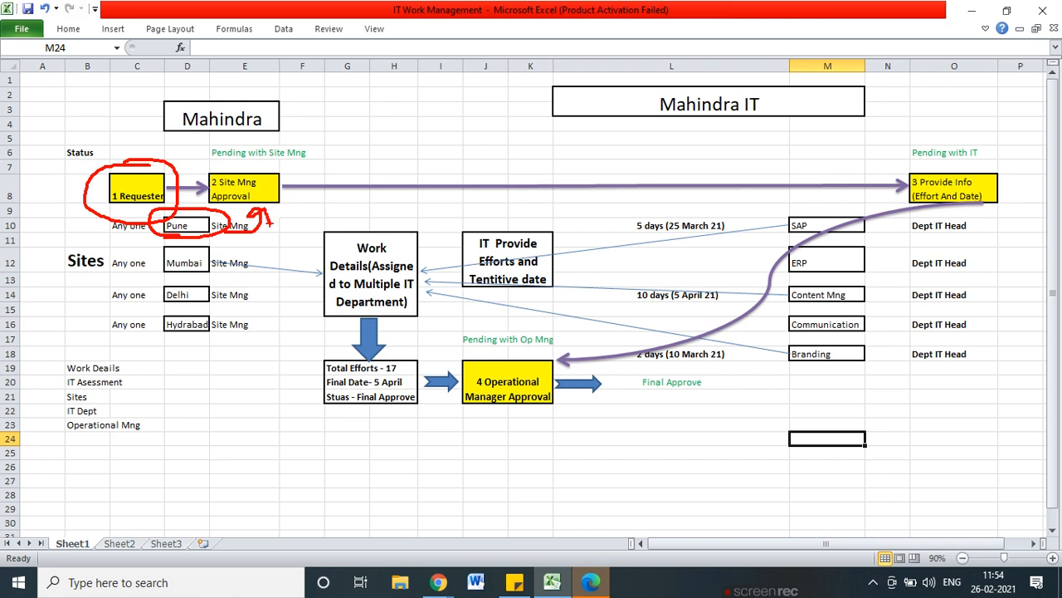
key("Escape")
- Switch back to the Czar Vision Demo site in Chrome and open the Mahindra Sites list
key("alt+Tab")
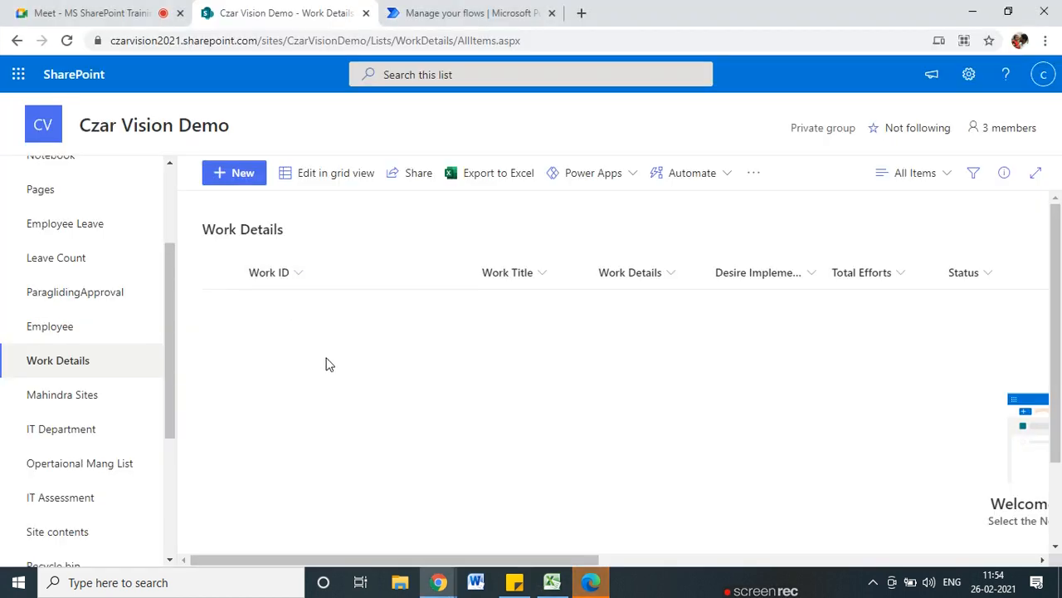
scroll(127, 430, "down", 1)
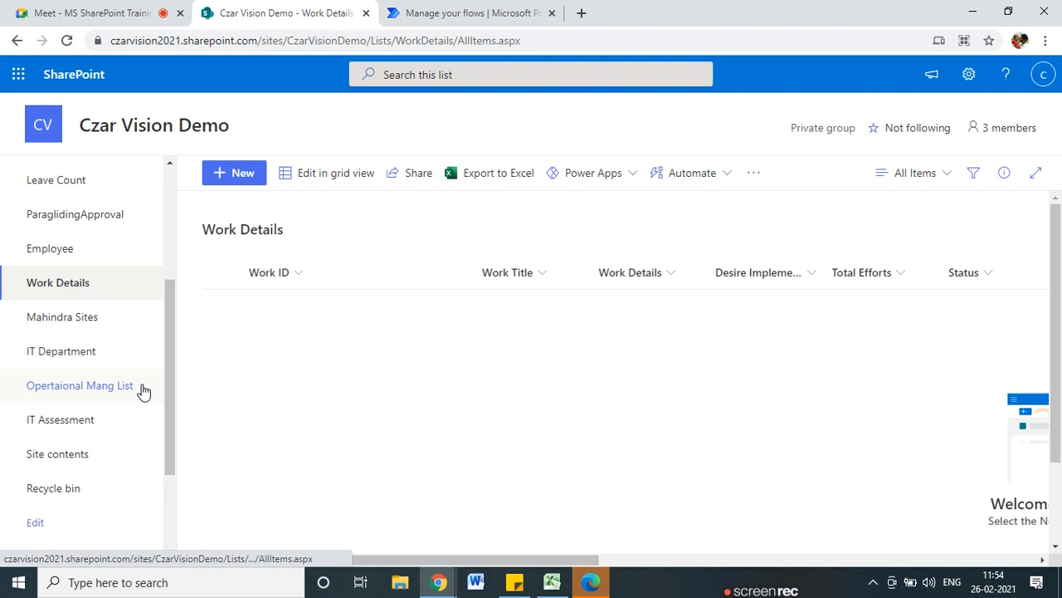
scroll(81, 452, "up", 2)
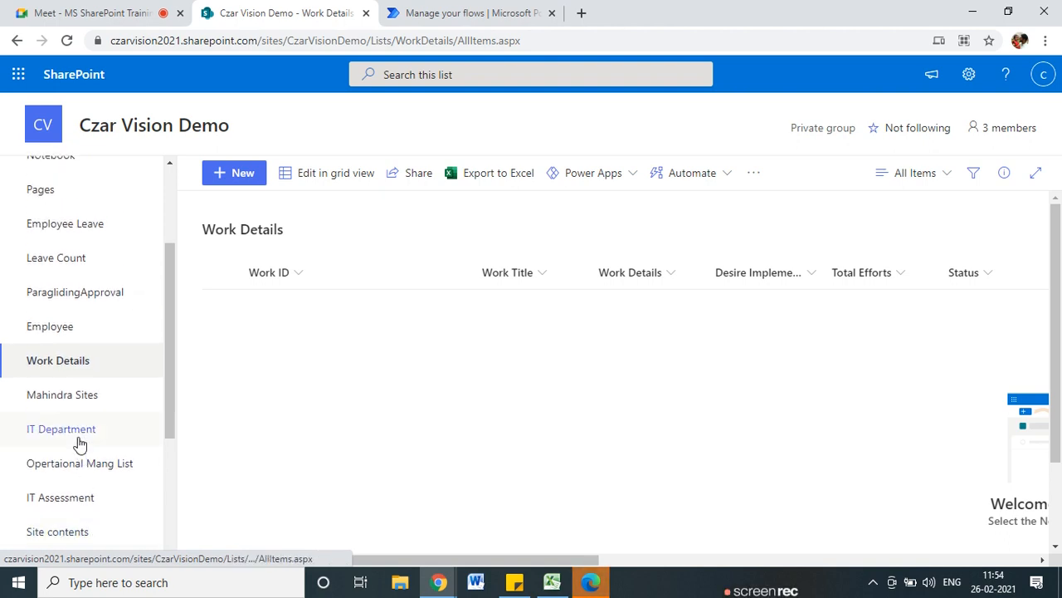
left_click(88, 395)
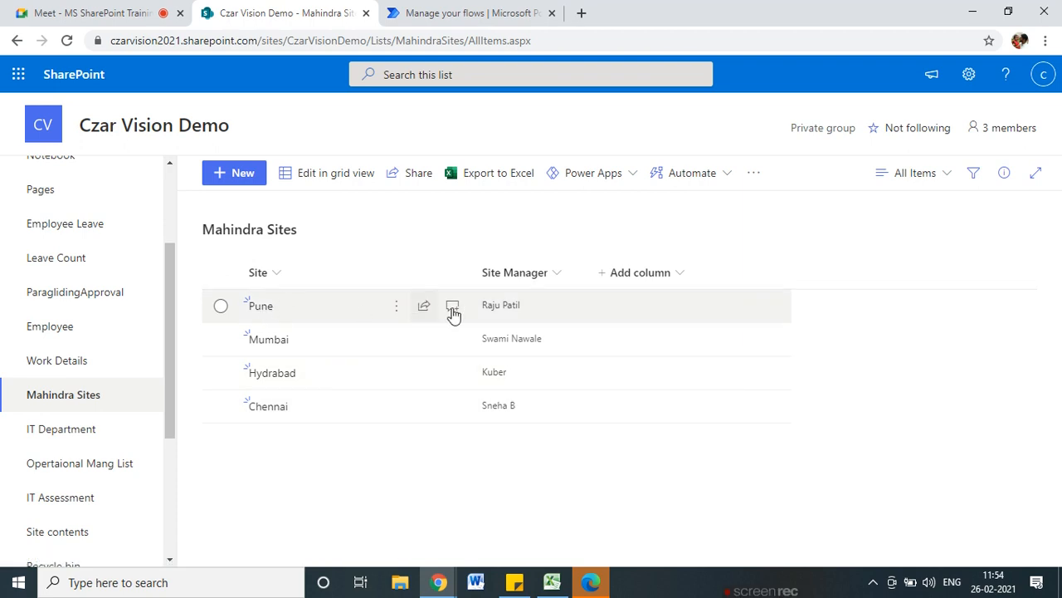
mouse_move(591, 582)
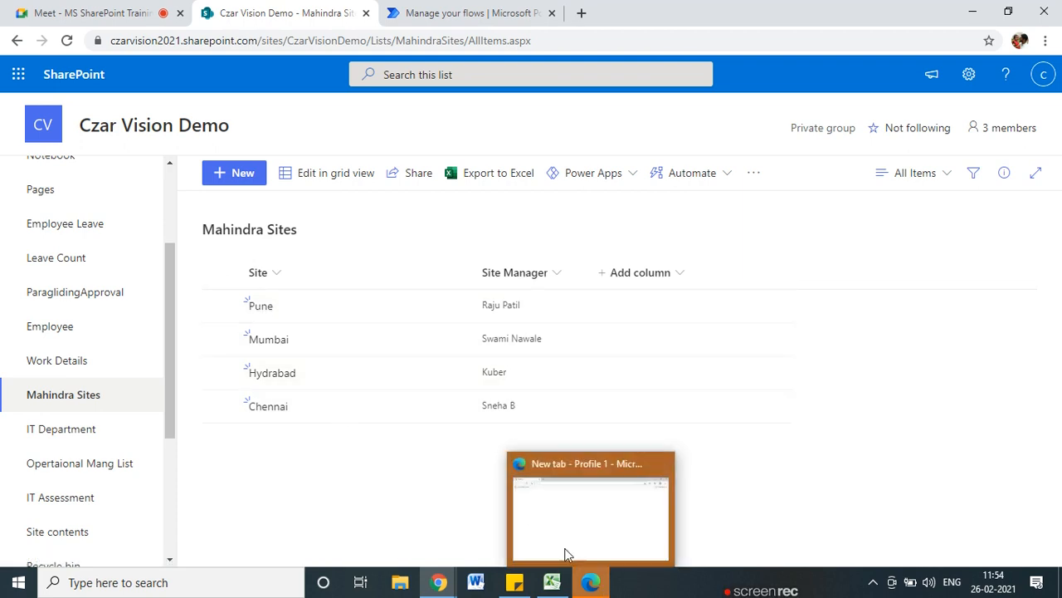
left_click(435, 10)
left_click(257, 10)
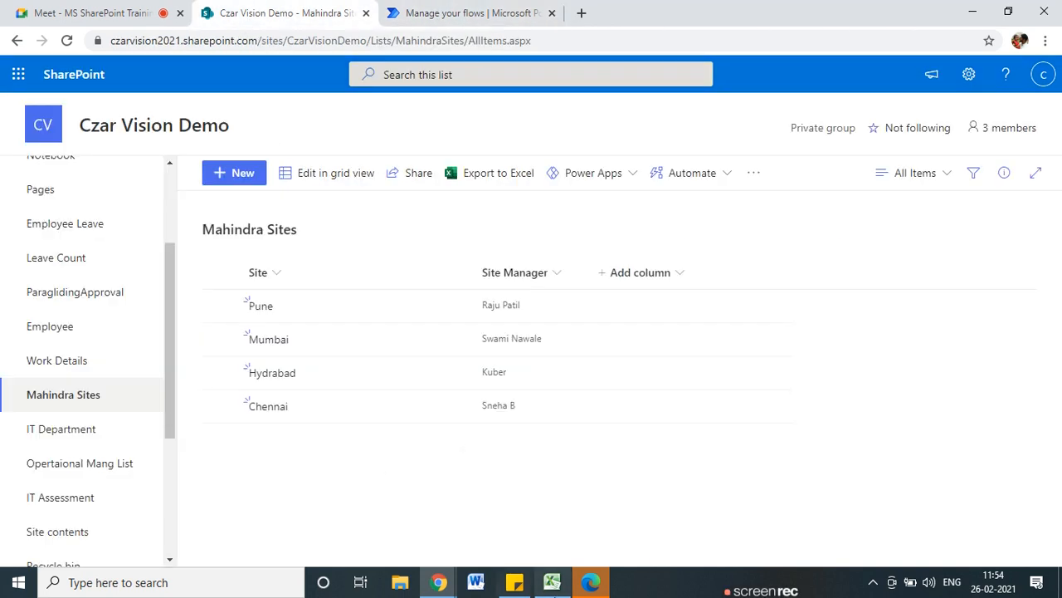
left_click(591, 582)
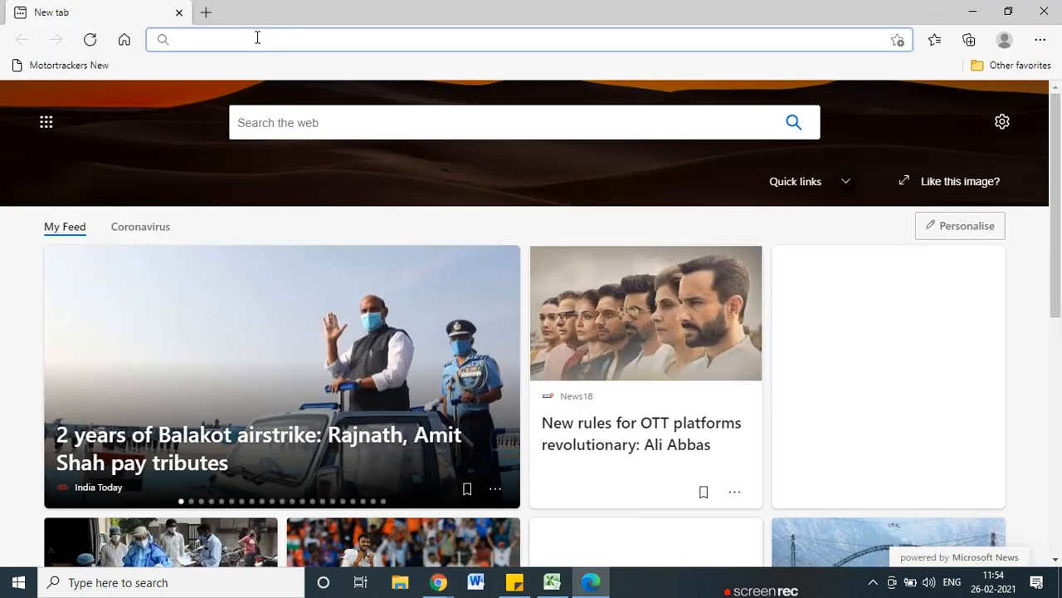
key("ctrl+v")
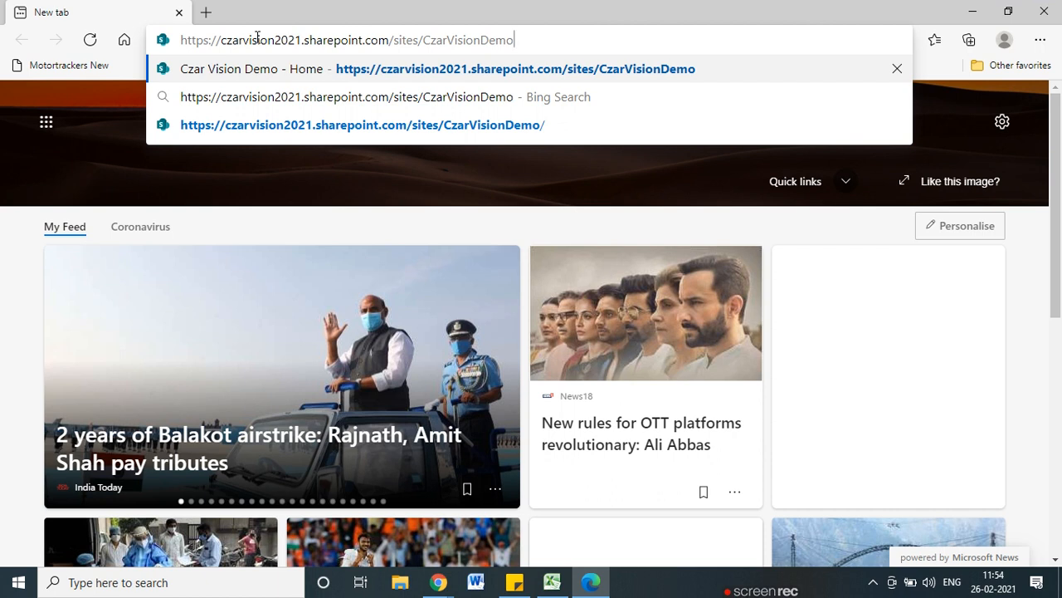
key("Return")
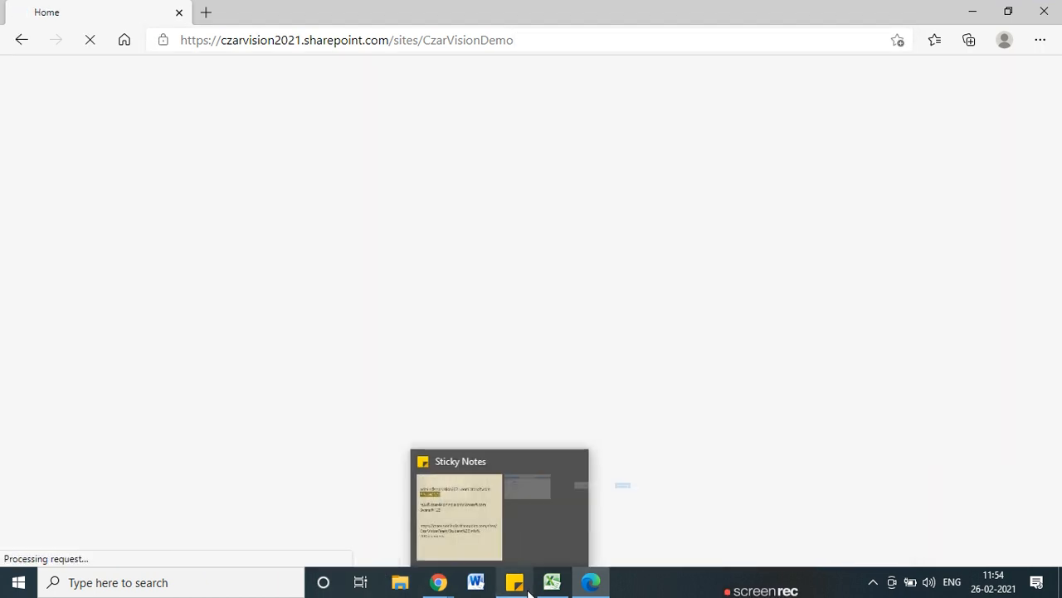
left_click(527, 589)
left_click(526, 591)
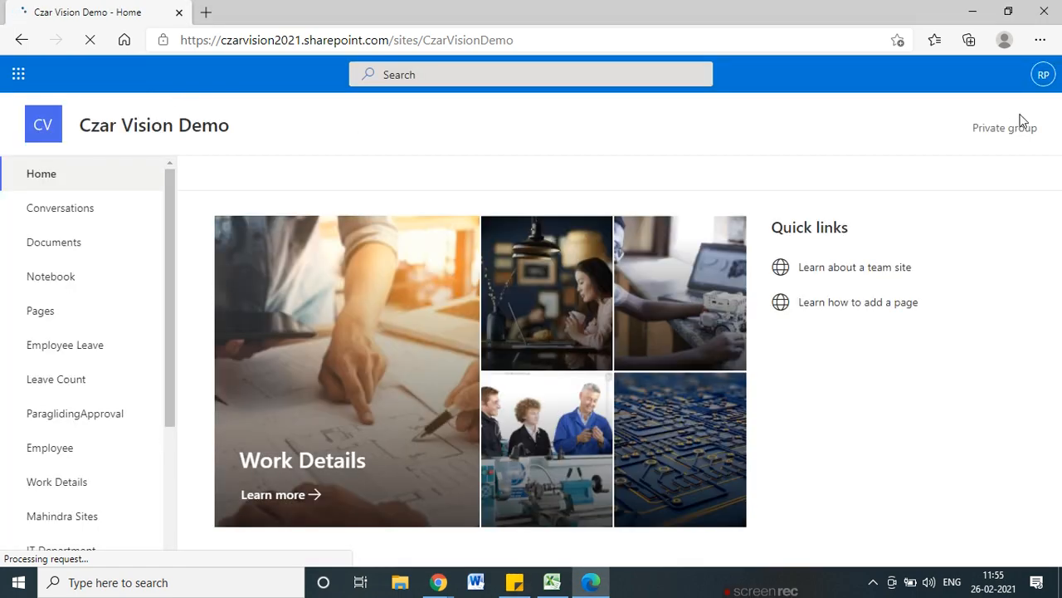
- Check which account is signed in on the site's home page and look through the site's navigation lists
left_click(1043, 76)
left_click(647, 130)
scroll(144, 356, "down", 2)
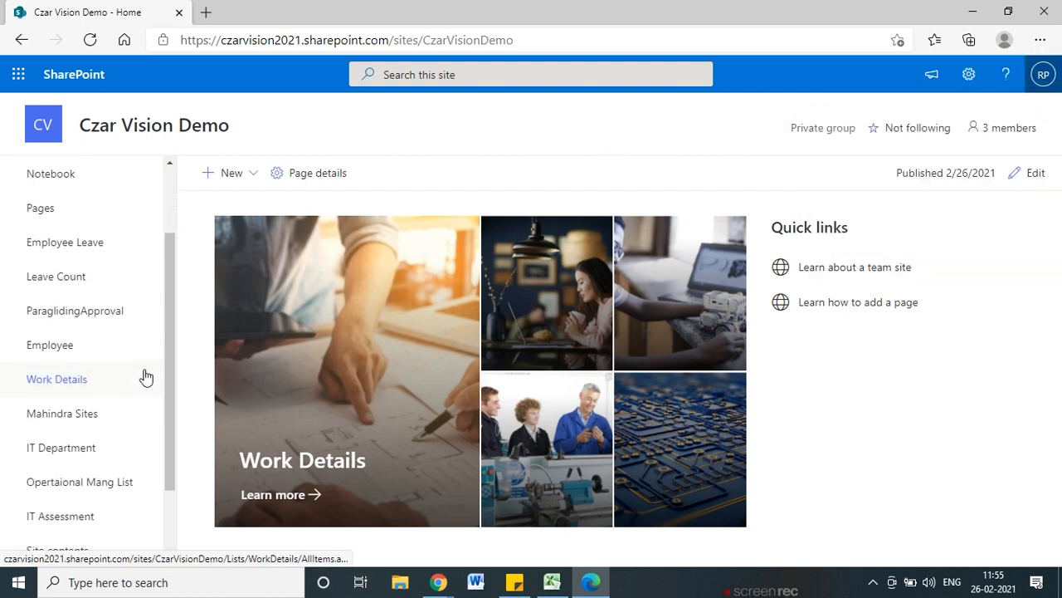
scroll(146, 378, "up", 2)
- Open Outlook for the signed-in account from the Microsoft 365 apps
left_click(31, 84)
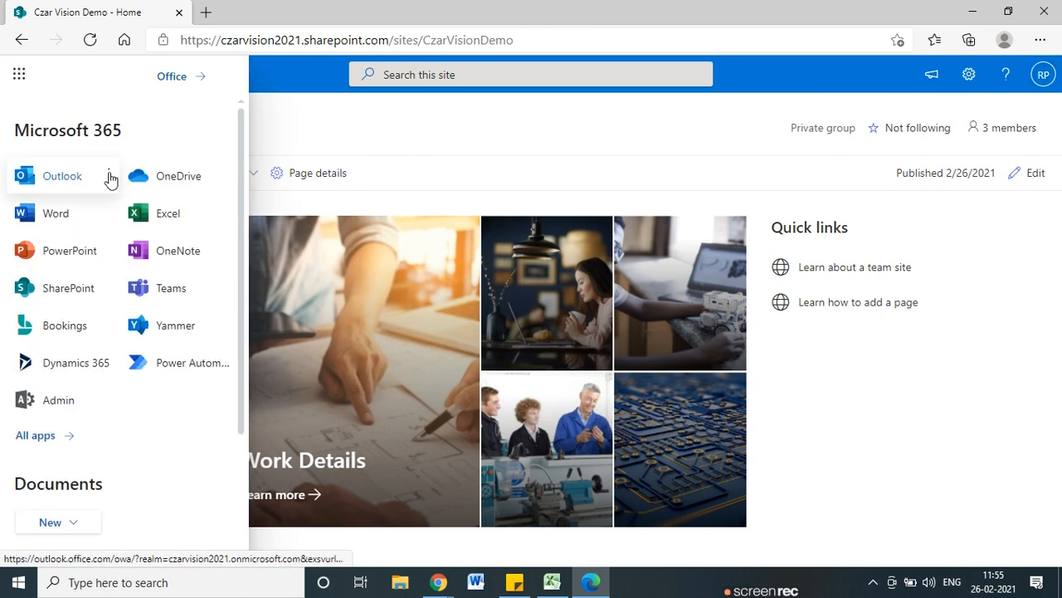
left_click(111, 176)
left_click(147, 207)
left_click_drag(237, 17, 29, 9)
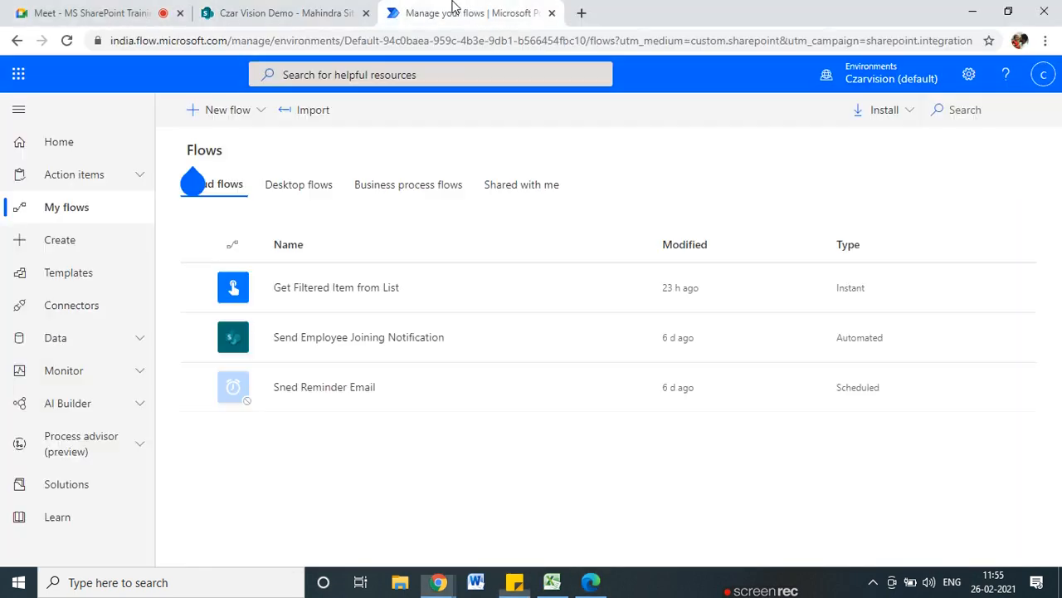
- Dismiss the new names notice on Power Automate's My flows page in Chrome
left_click(259, 119)
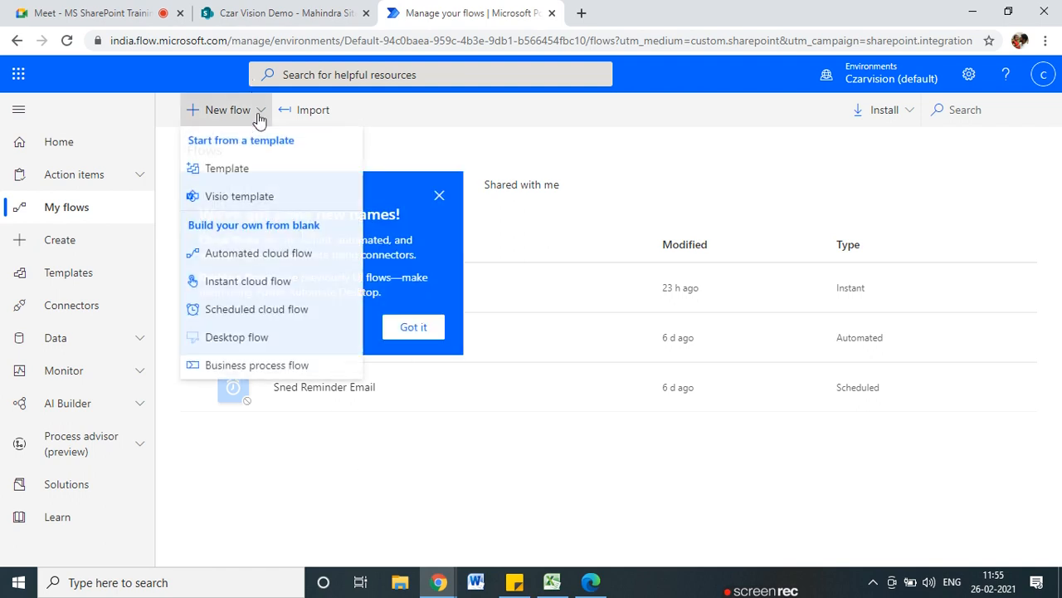
left_click(439, 195)
- Return to the SharePoint site, open the Work Details list and open it again in a second browser tab
left_click(299, 10)
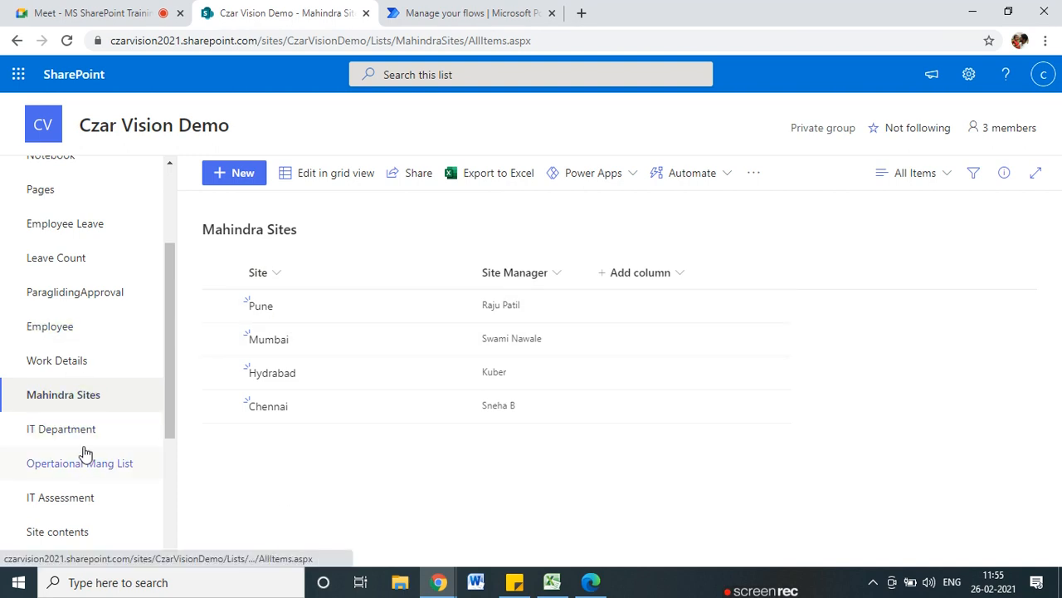
scroll(95, 486, "down", 2)
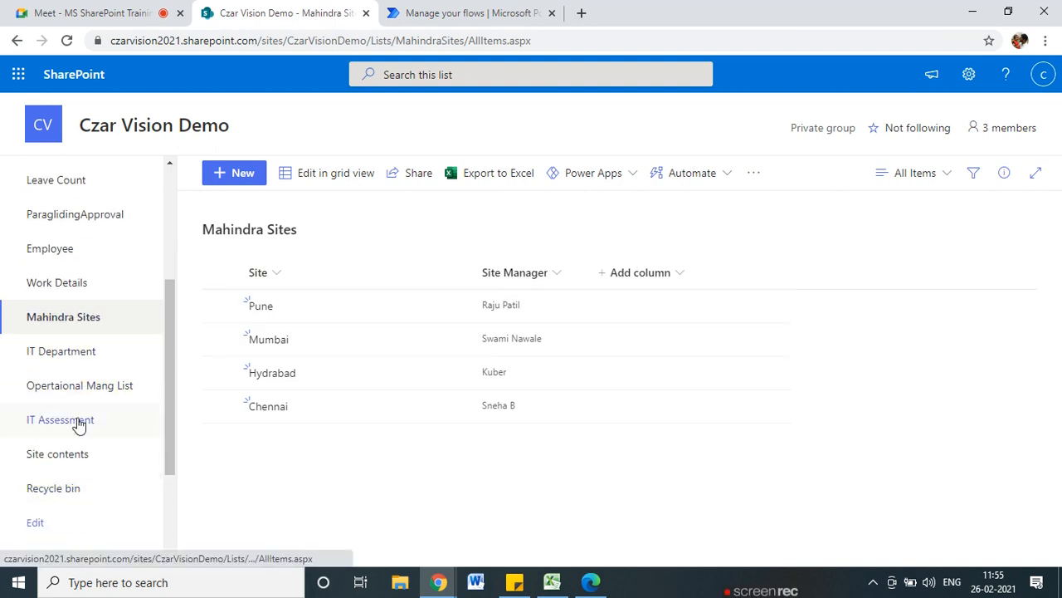
left_click(83, 287)
right_click(84, 287)
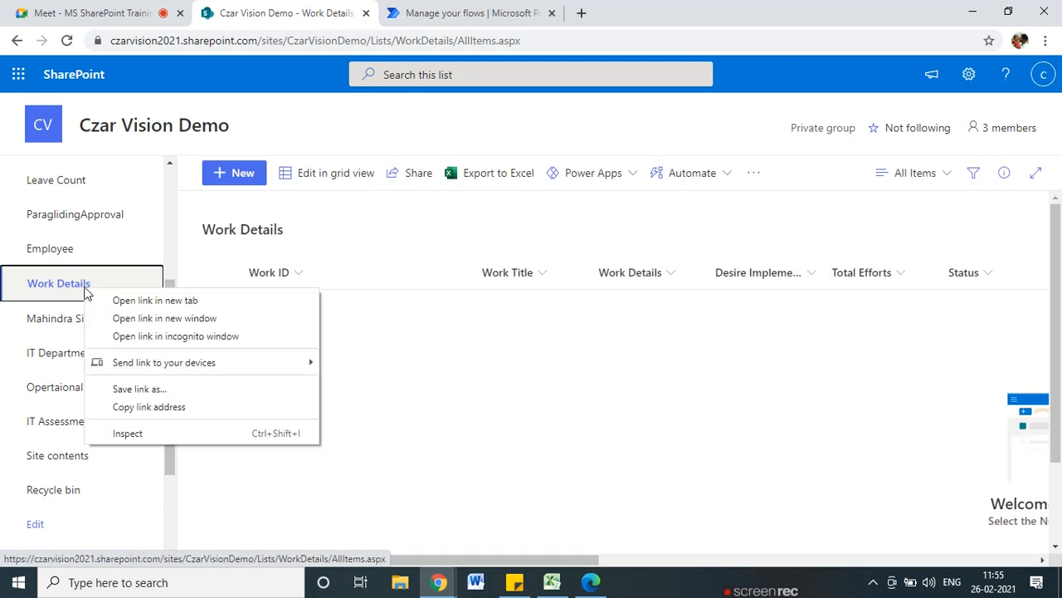
left_click(114, 301)
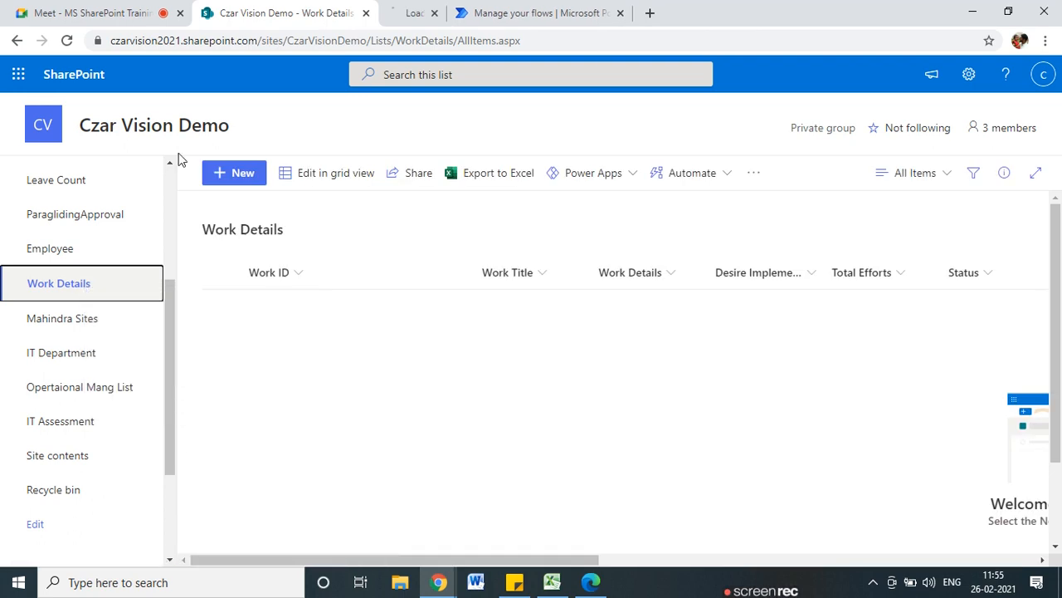
left_click(421, 10)
left_click(324, 10)
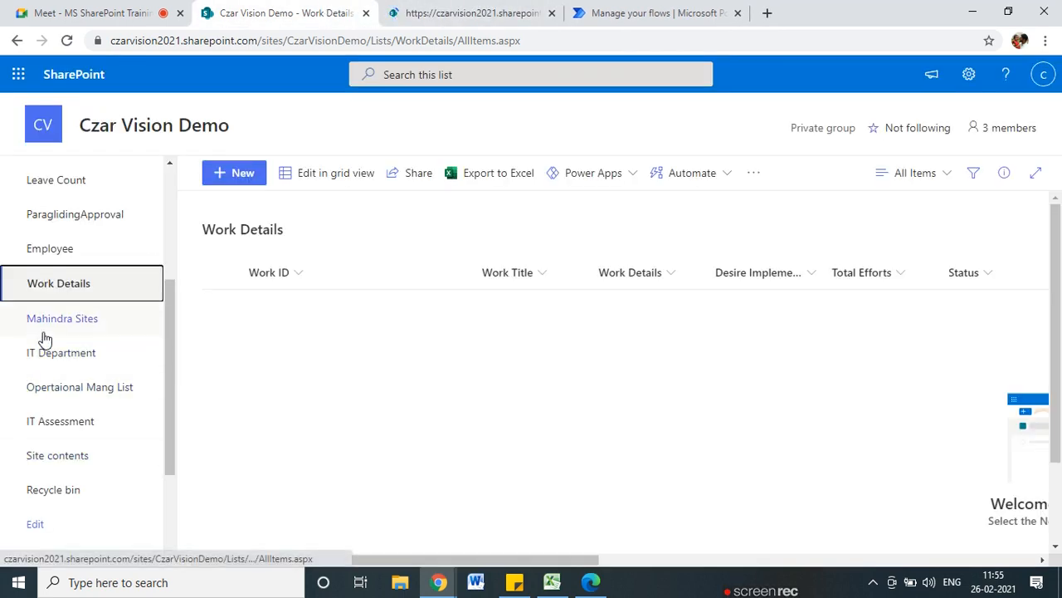
- Open the Mahindra Sites list in the original browser tab and move the Work Details tab ahead of it
left_click(78, 318)
left_click(427, 12)
left_click_drag(415, 10, 268, 11)
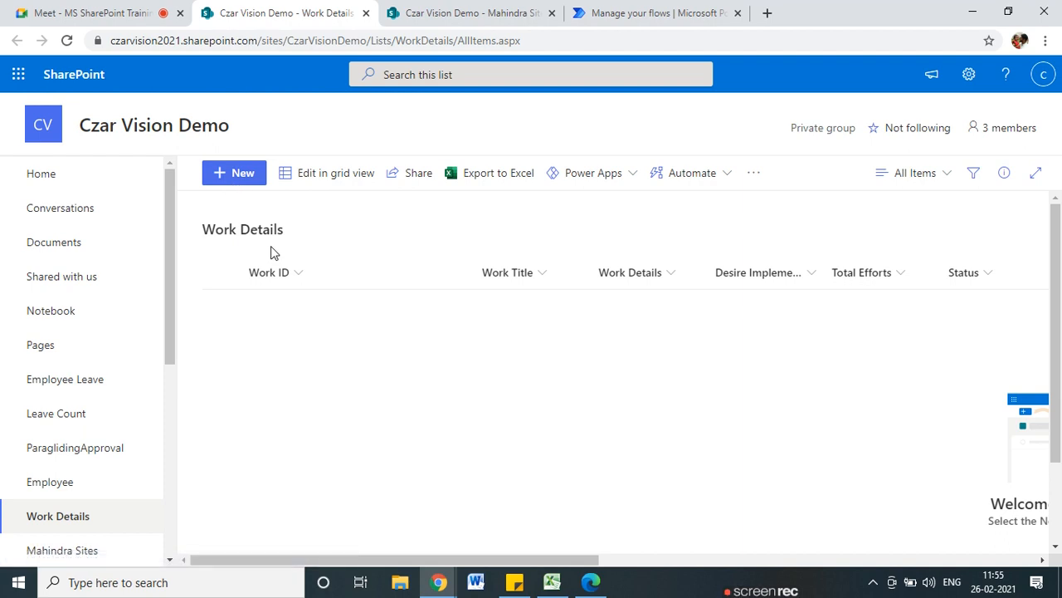
- Switch to Power Automate and start building an automated cloud flow from blank
left_click(673, 10)
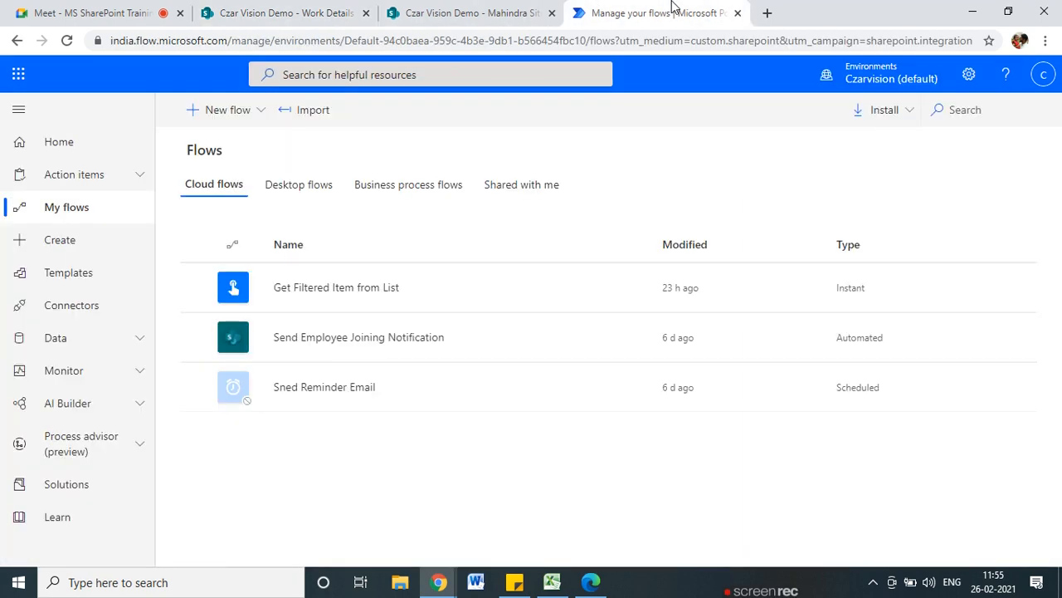
left_click(237, 114)
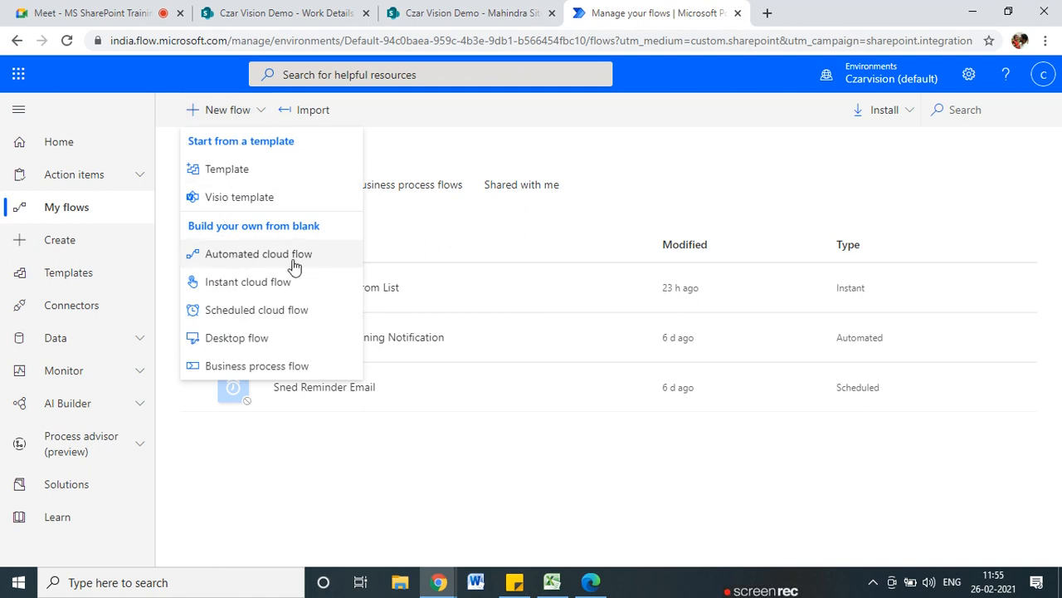
left_click(79, 254)
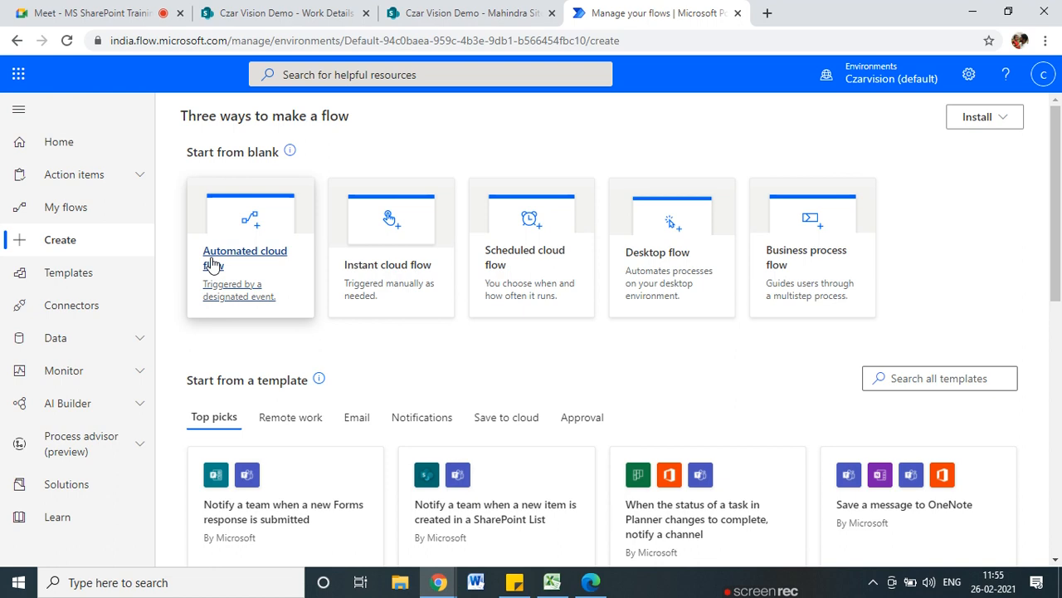
left_click(214, 264)
- Name the flow IT Work Management Flow, choose the SharePoint trigger "When an item is created" and create the flow
left_click(618, 170)
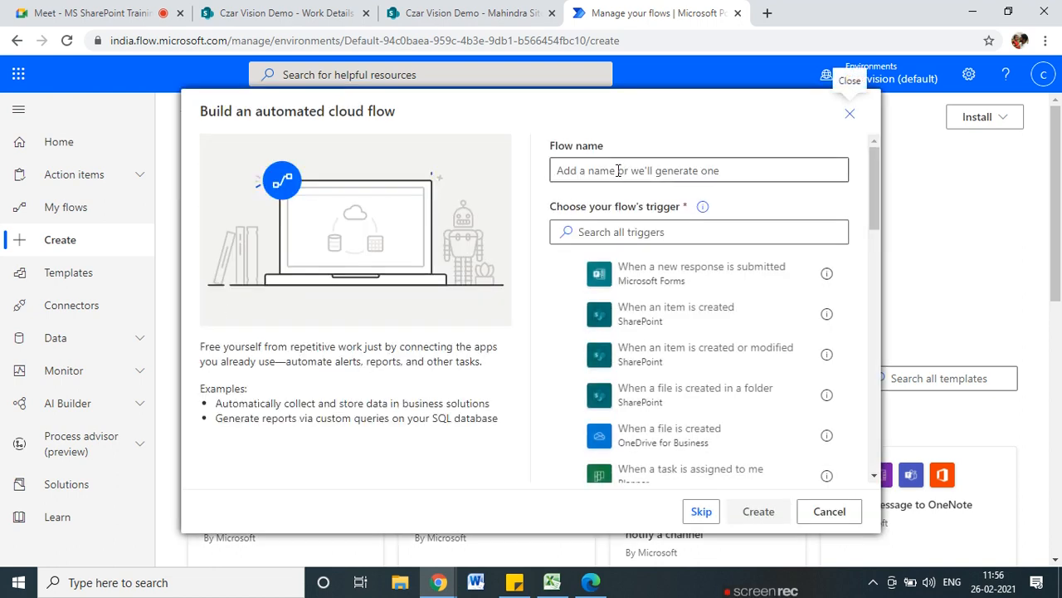
type("Work")
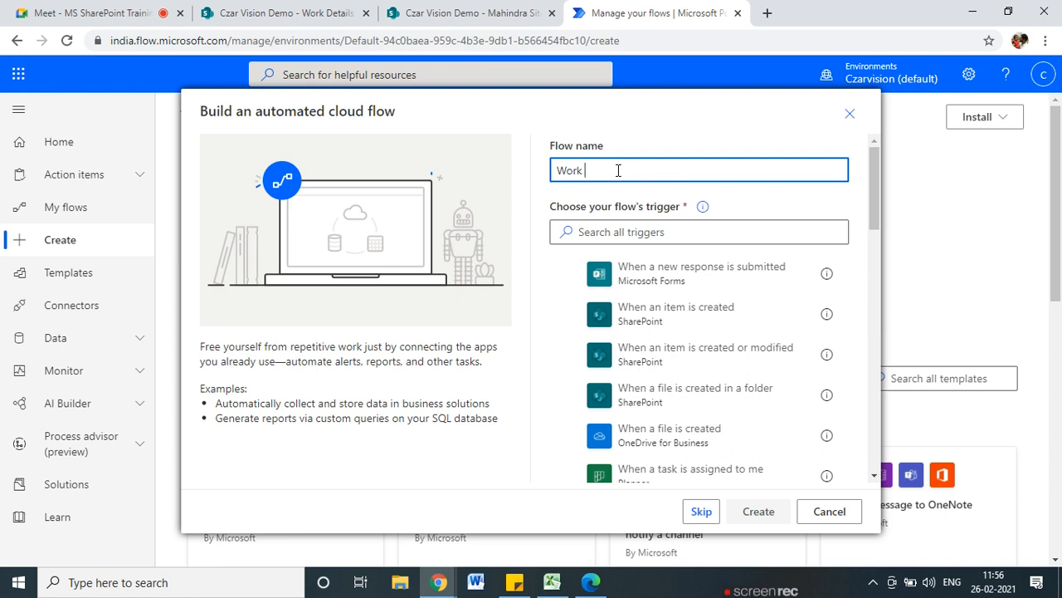
key("BackSpace")
key("BackSpace")
key("BackSpace")
key("BackSpace")
key("BackSpace")
type("IT")
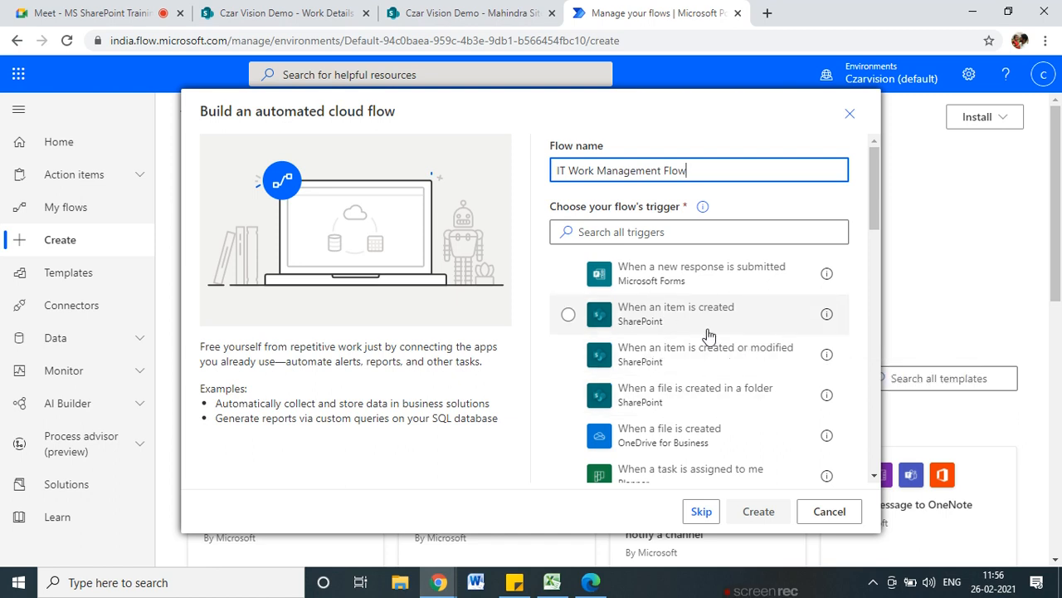
left_click(654, 321)
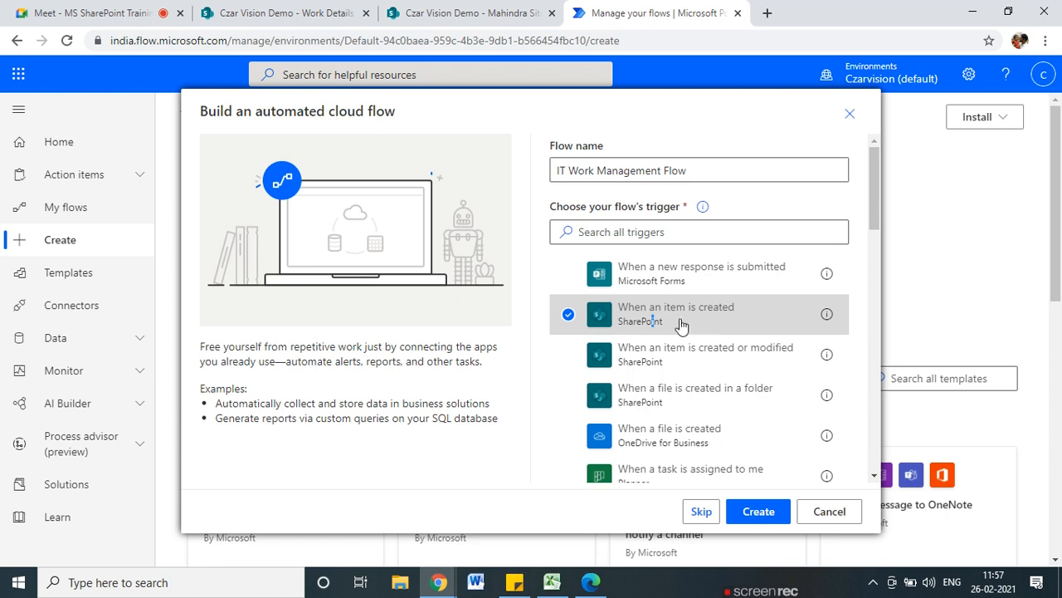
left_click(759, 510)
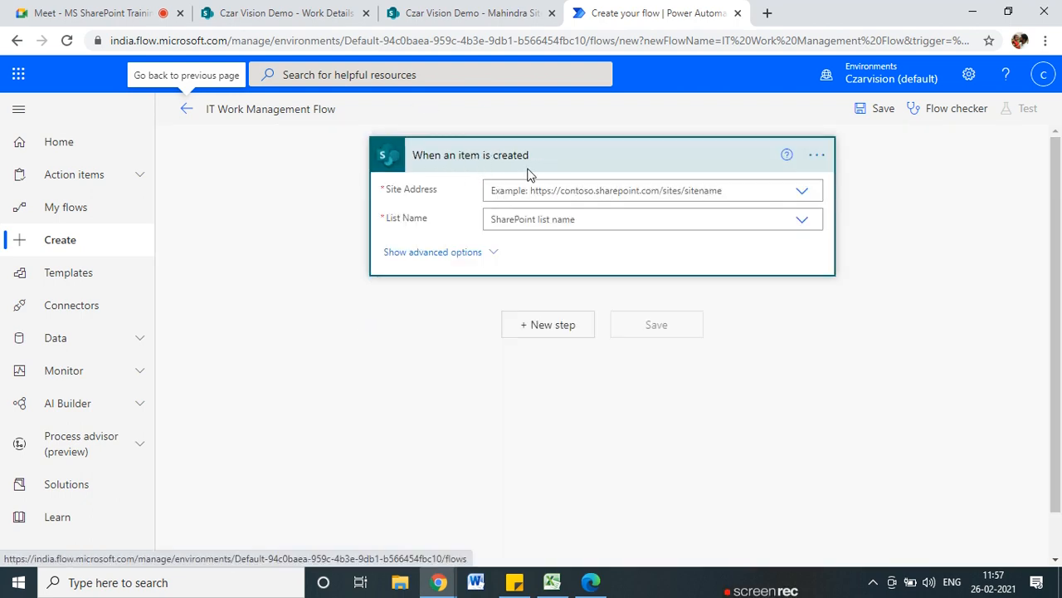
left_click(434, 12)
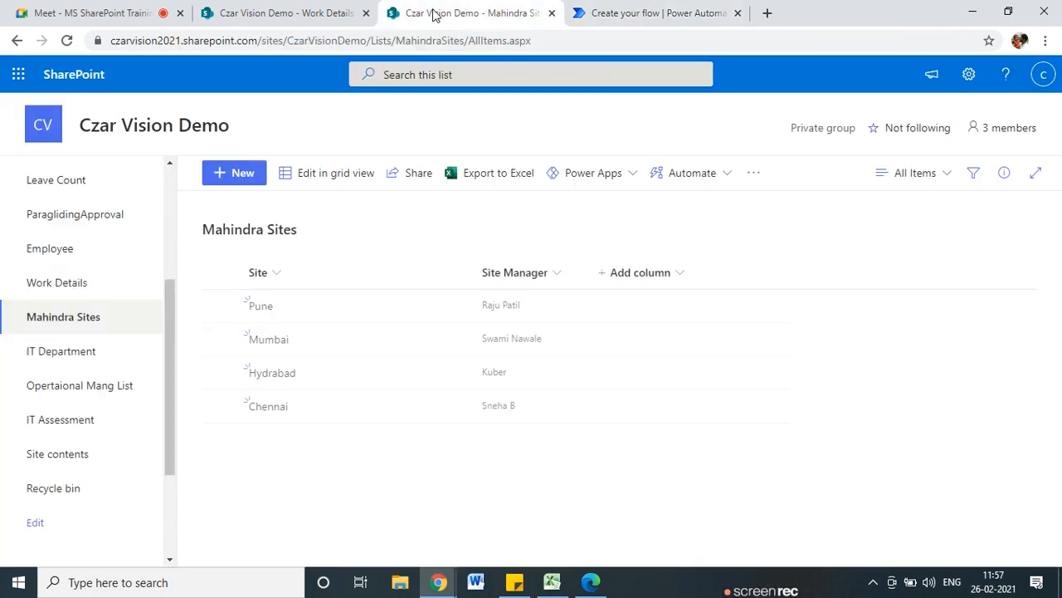
left_click(361, 40)
left_click_drag(297, 41, 98, 40)
key("ctrl+c")
left_click(664, 12)
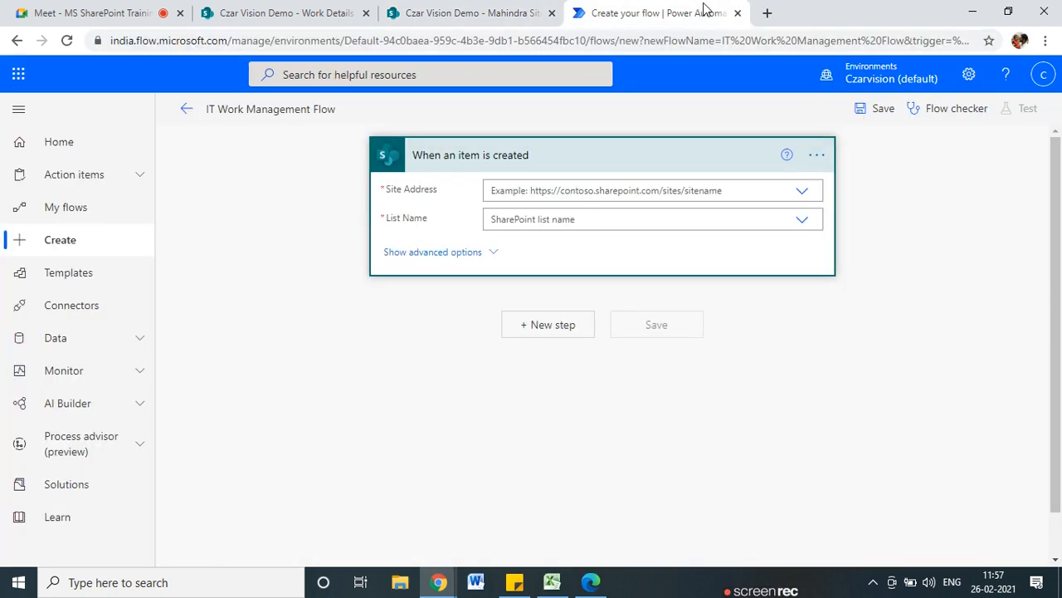
- Set the trigger's site address to Czar Vision Demo and its list to Work Details, and start adding a new step
left_click(604, 190)
left_click(577, 232)
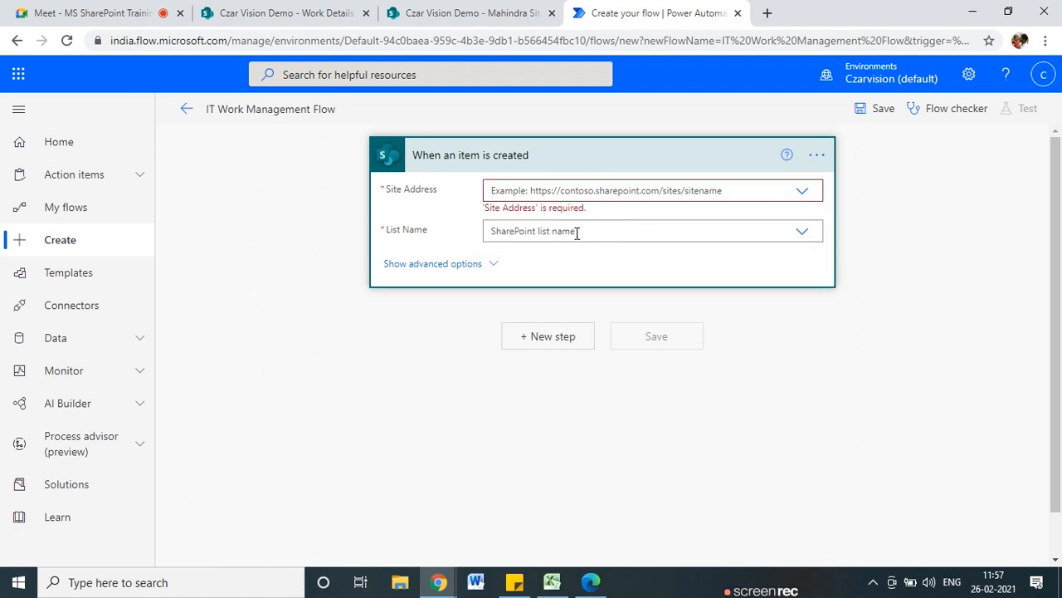
left_click(702, 193)
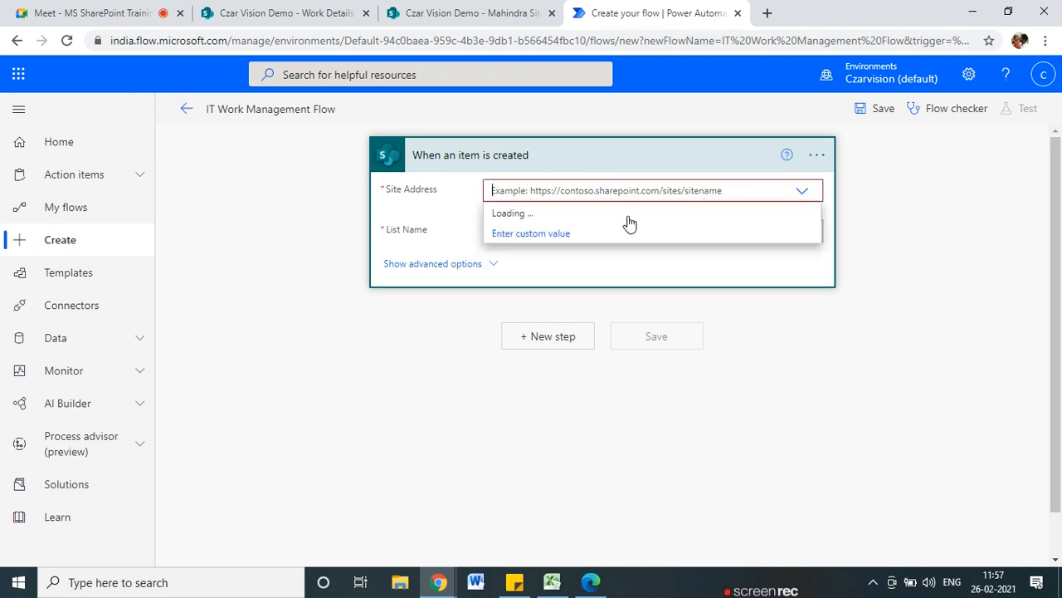
key("ctrl+v")
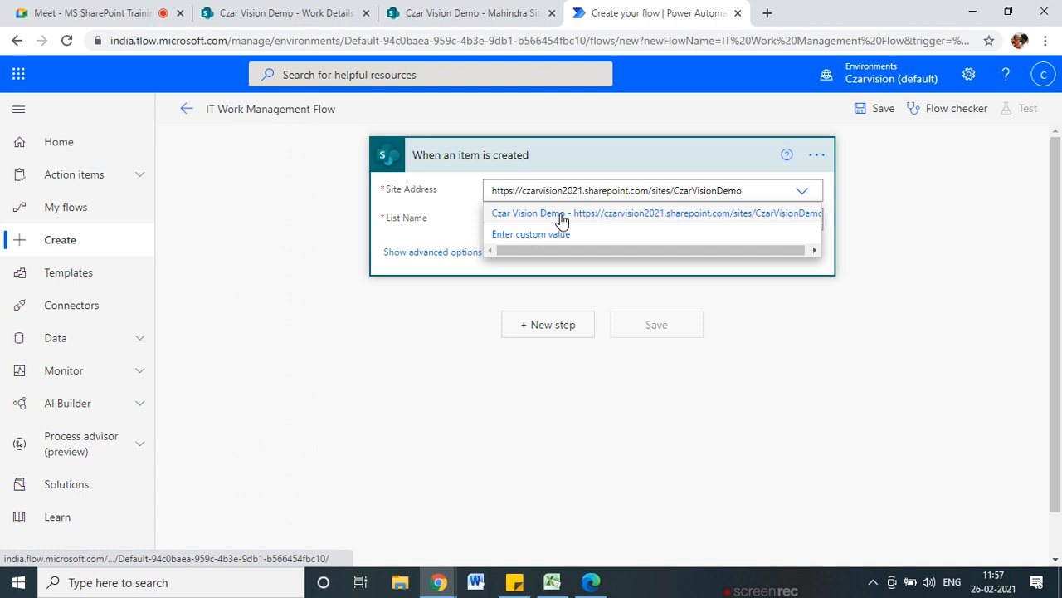
left_click(561, 218)
left_click(802, 238)
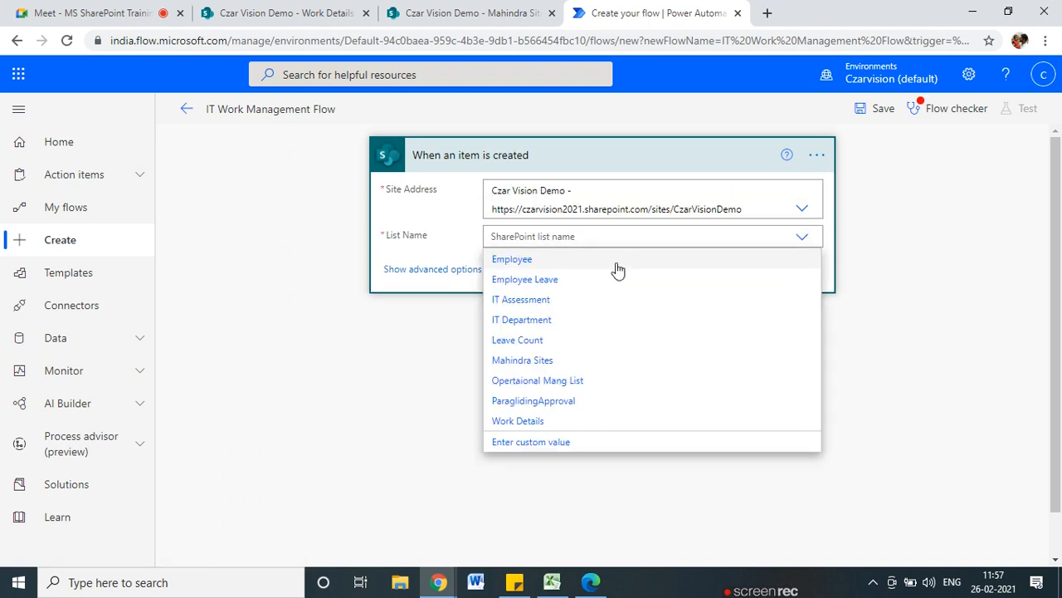
left_click(445, 423)
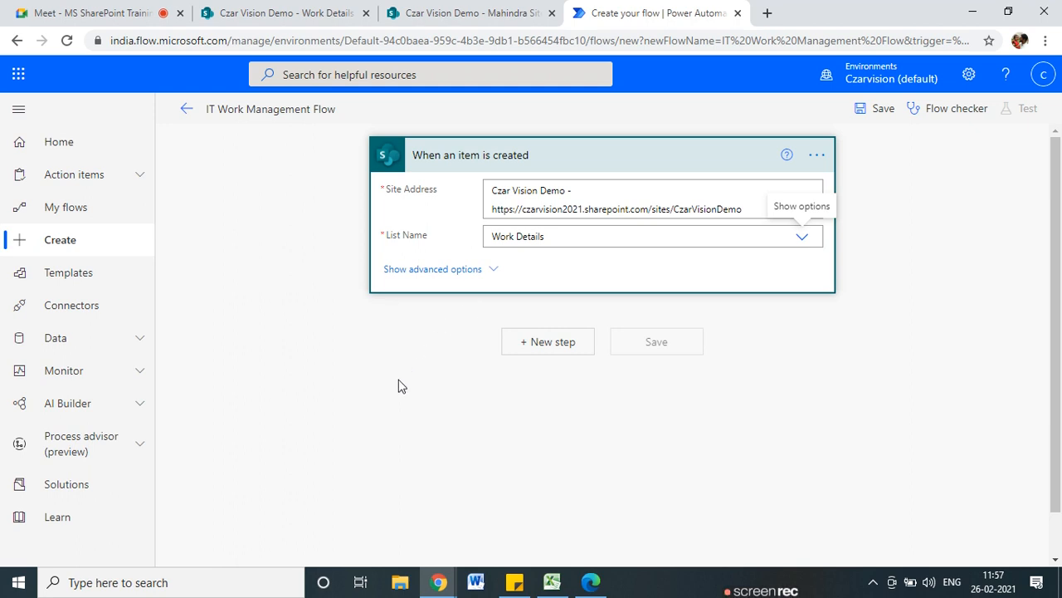
left_click(494, 271)
left_click(485, 300)
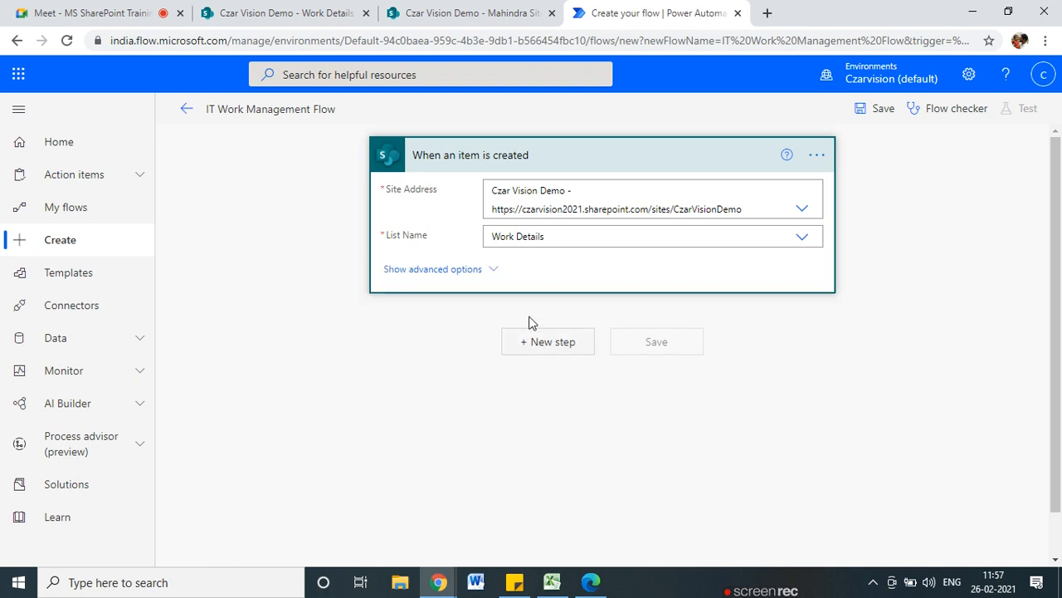
left_click(546, 341)
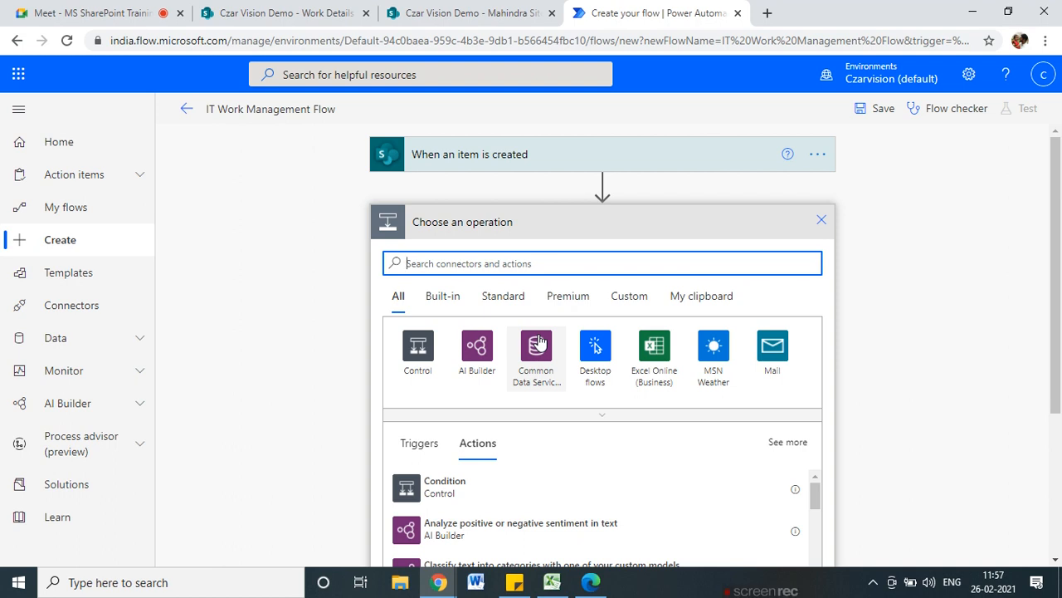
- Check the Pune site and its assigned site manager in the Mahindra Sites list and return to the flow
left_click(309, 10)
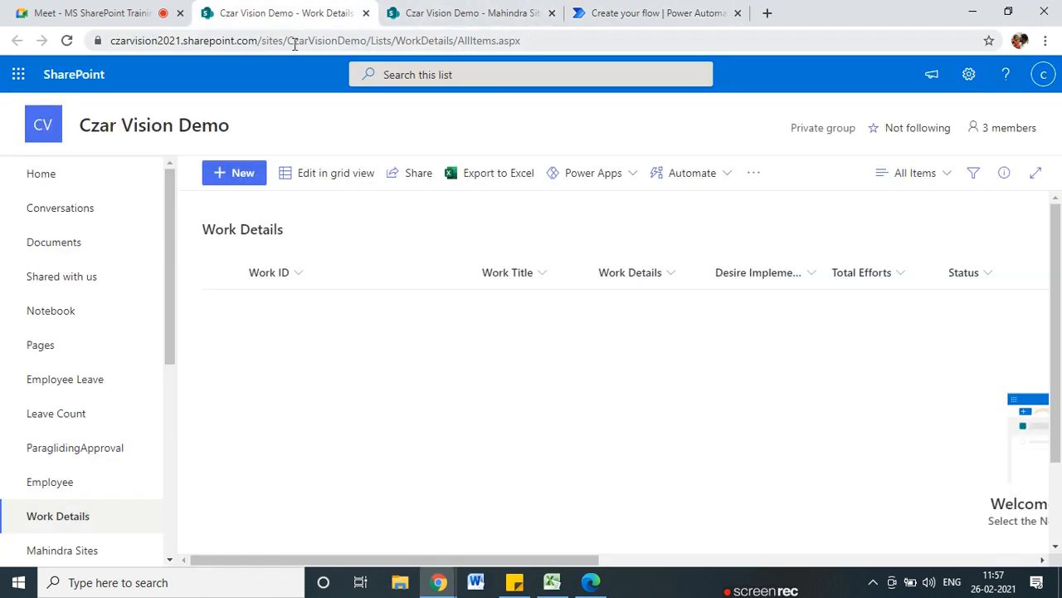
left_click(425, 6)
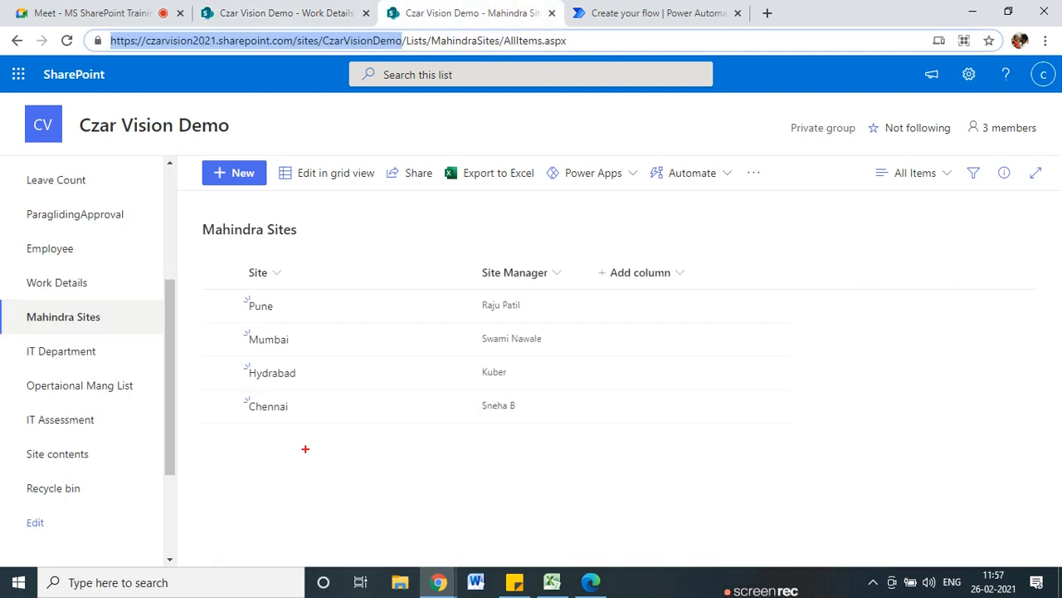
mouse_move(262, 292)
left_mouse_down()
mouse_move(226, 318)
mouse_move(292, 307)
left_mouse_up()
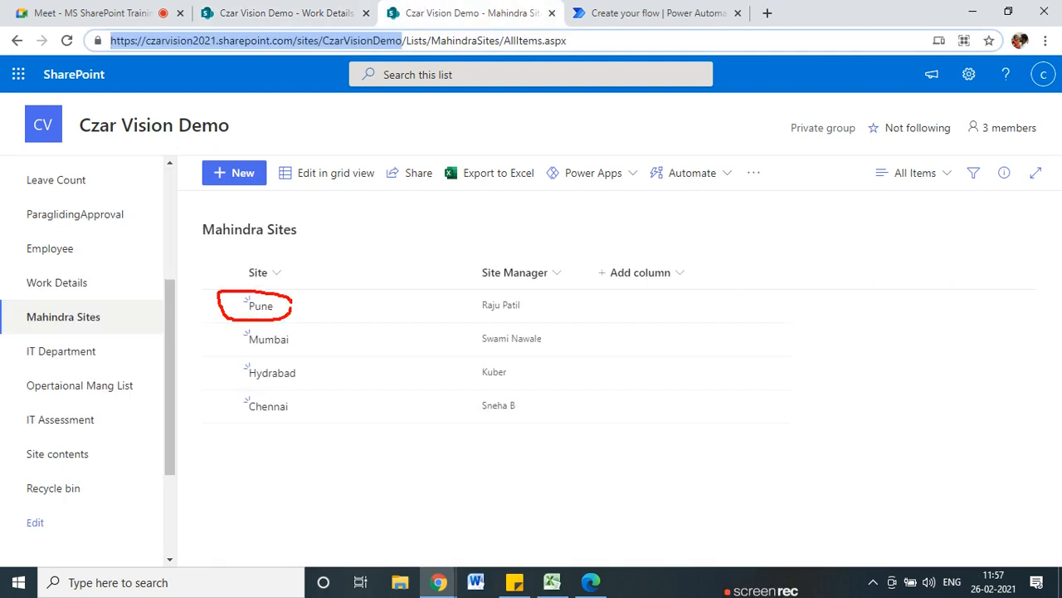
mouse_move(476, 317)
left_mouse_down()
mouse_move(536, 315)
mouse_move(478, 317)
left_mouse_up()
left_click_drag(577, 504, 584, 566)
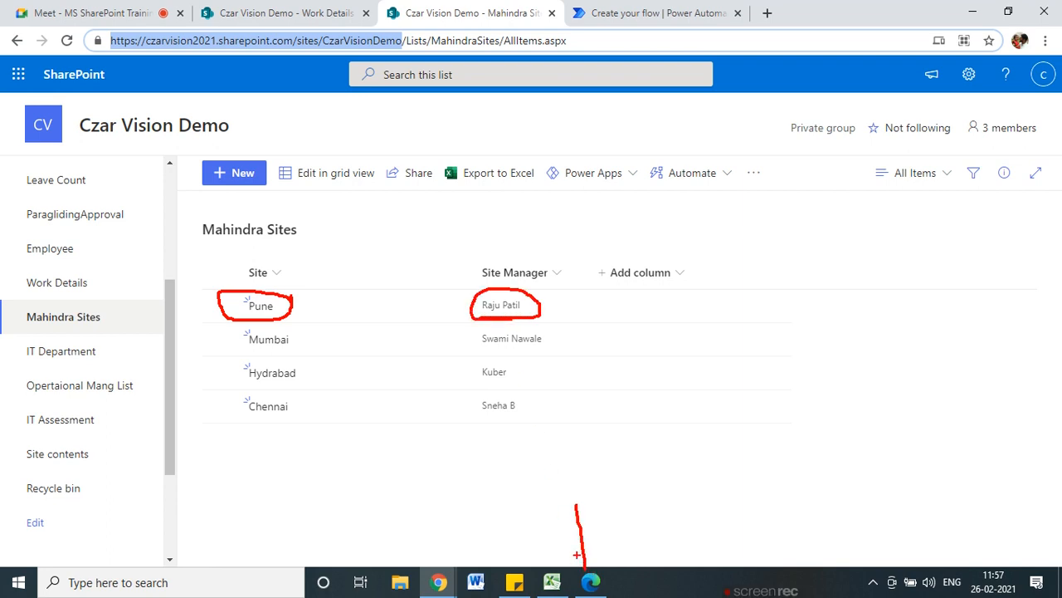
key("Escape")
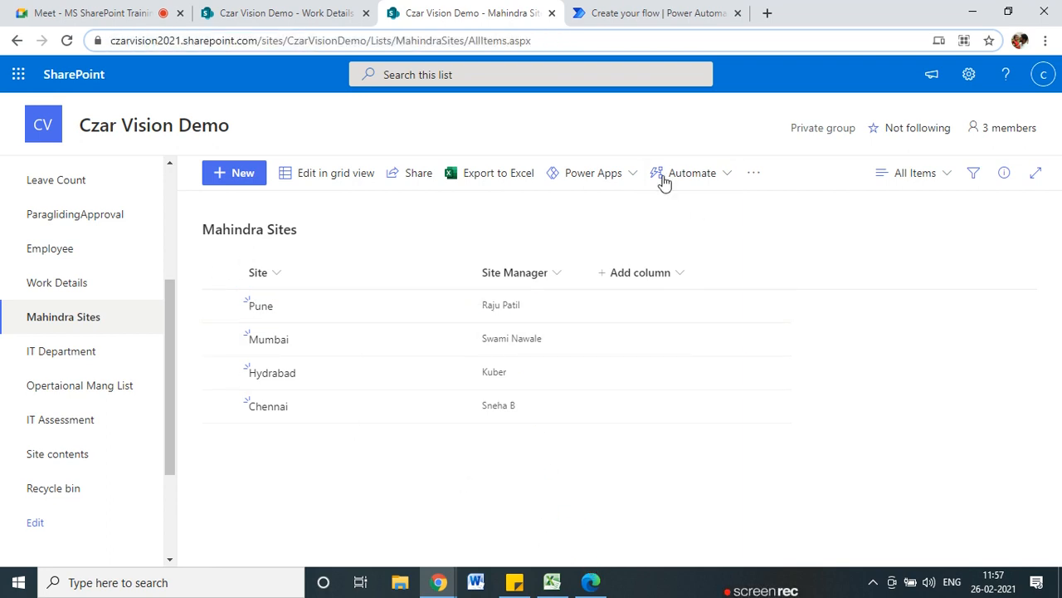
left_click(655, 13)
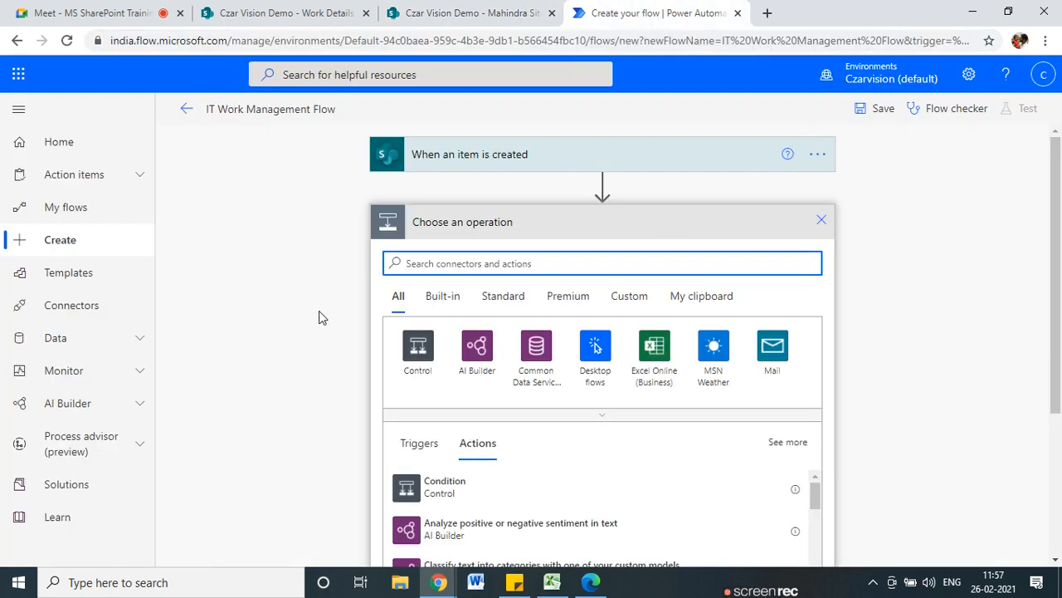
scroll(606, 374, "down", 1)
scroll(607, 374, "down", 1)
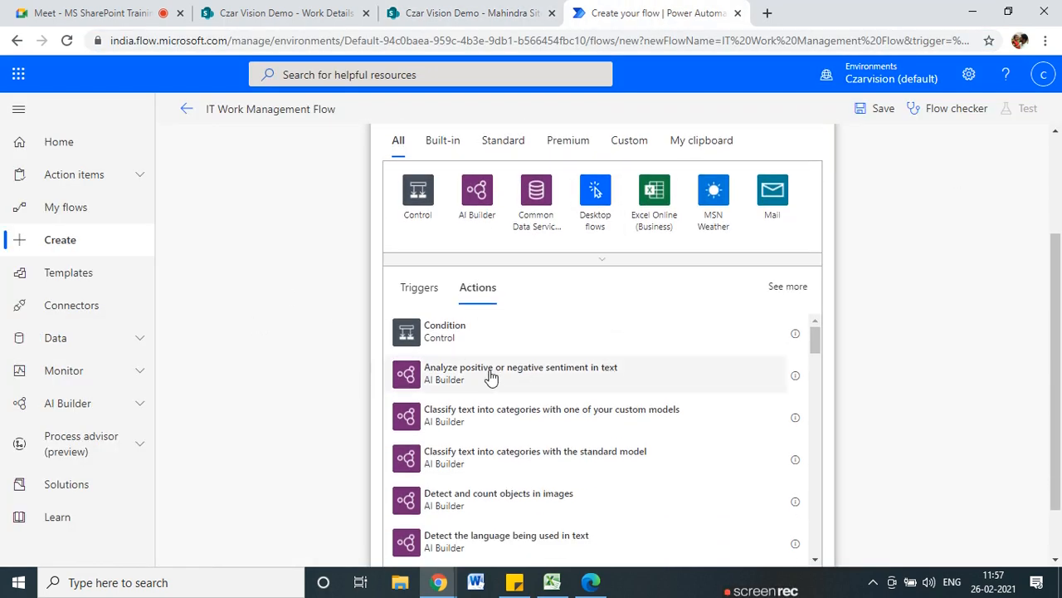
scroll(439, 245, "up", 2)
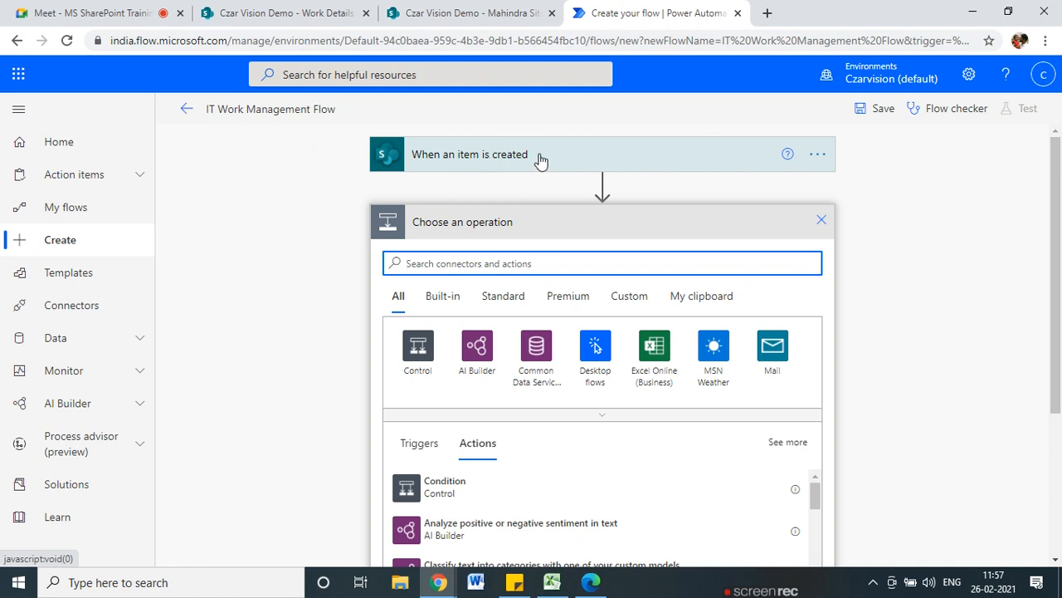
scroll(674, 455, "down", 1)
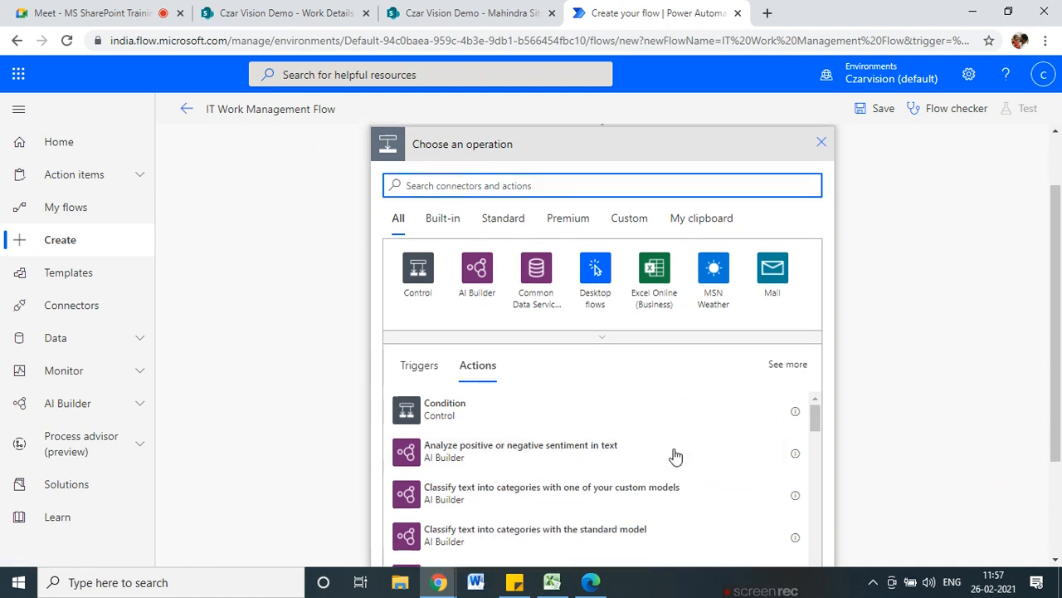
scroll(576, 426, "up", 1)
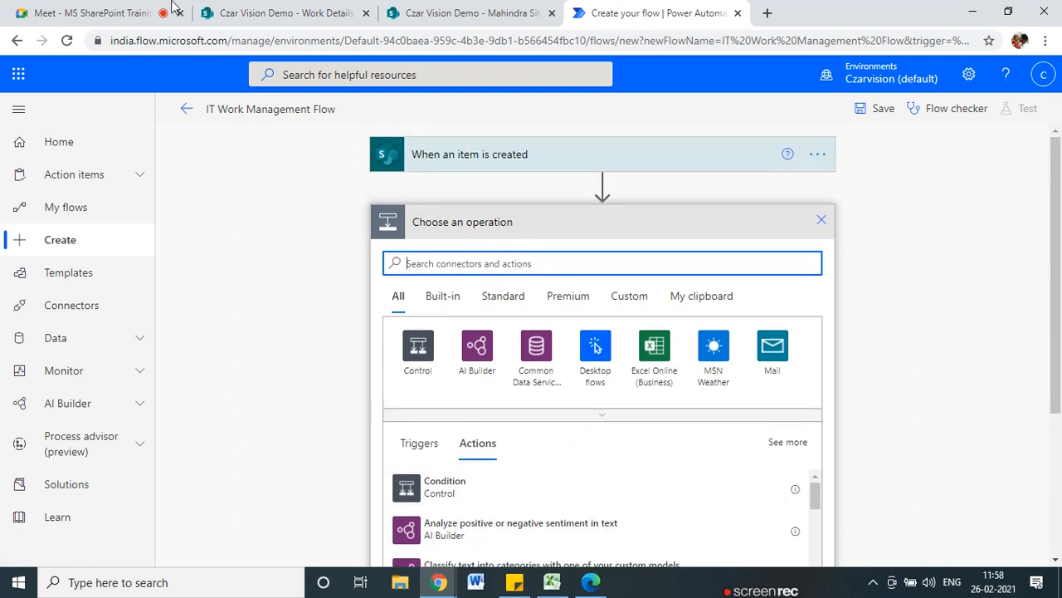
- Look at the item creation command in the Work Details list and the Pune entry in the Mahindra Sites list
left_click(324, 10)
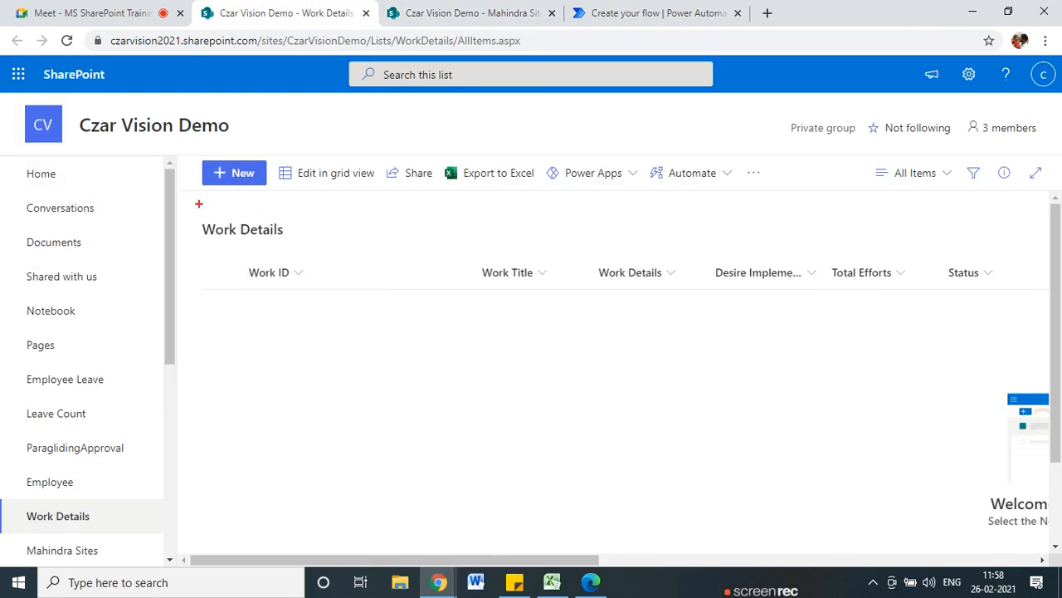
mouse_move(226, 206)
left_mouse_down()
mouse_move(320, 241)
mouse_move(225, 194)
left_mouse_up()
key("Escape")
left_click(426, 12)
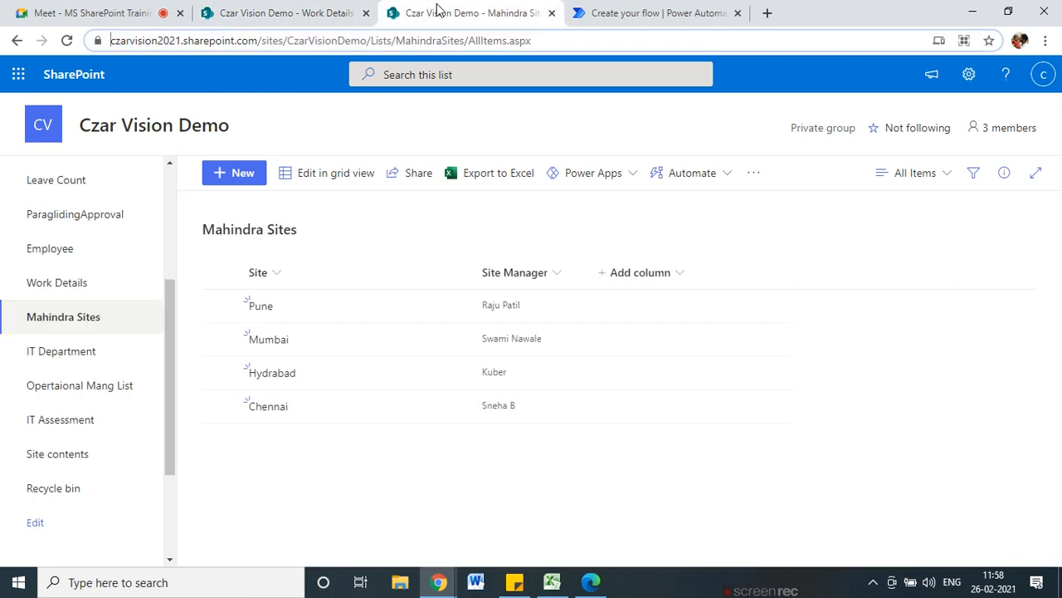
left_click_drag(254, 290, 297, 296)
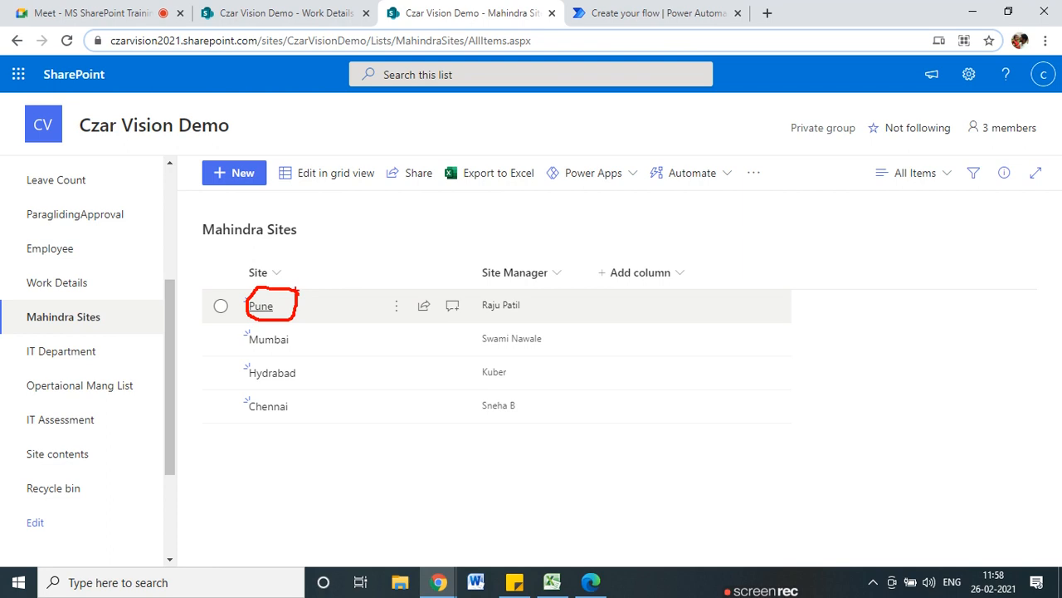
- Open a blank item form in the Work Details list, examine the WorkSite choices and return to the flow
left_click(333, 10)
left_click(241, 174)
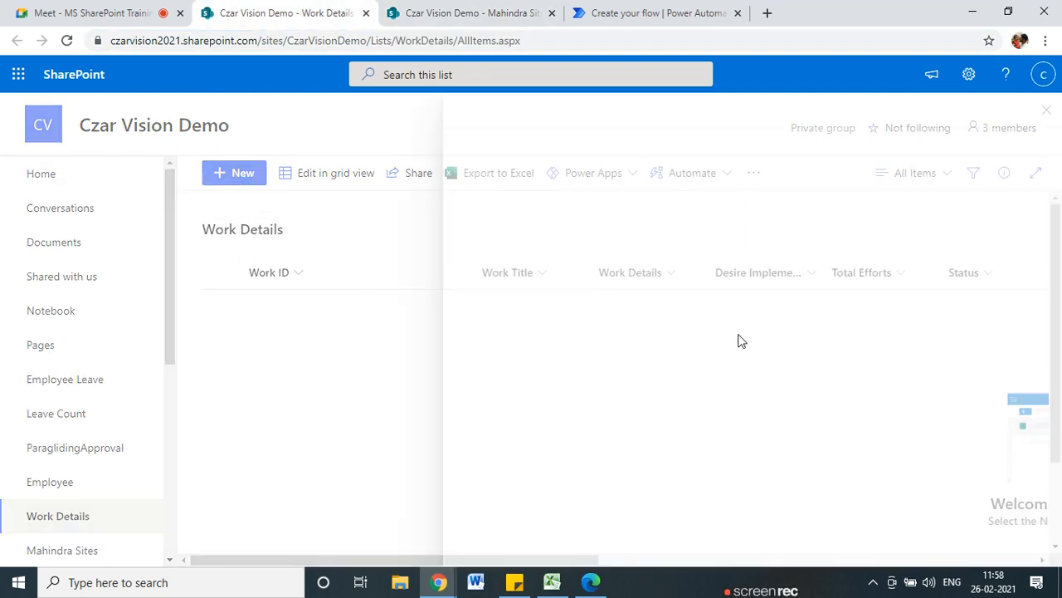
scroll(547, 365, "down", 2)
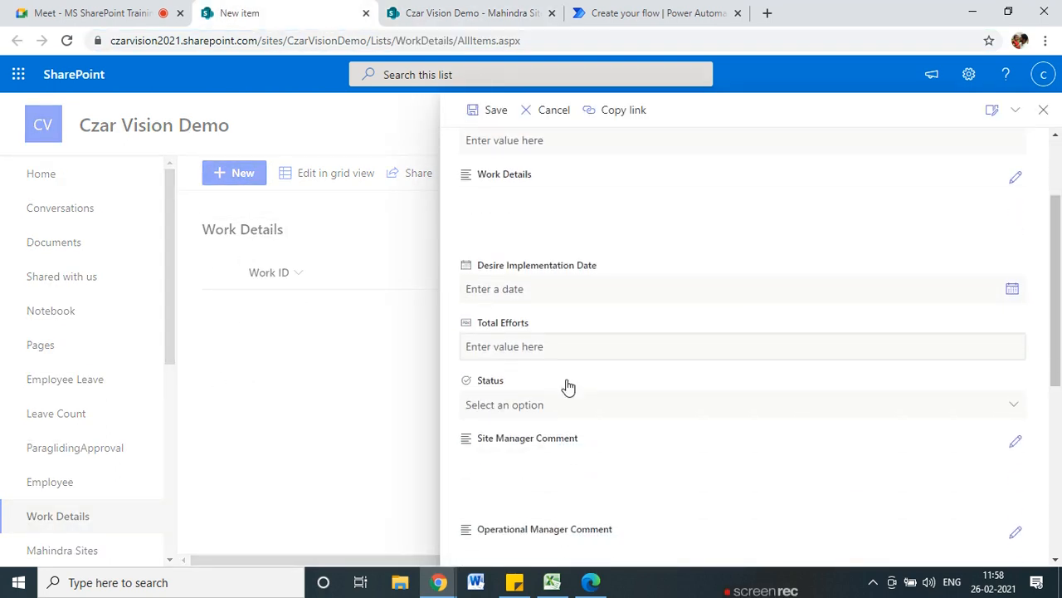
scroll(525, 373, "down", 5)
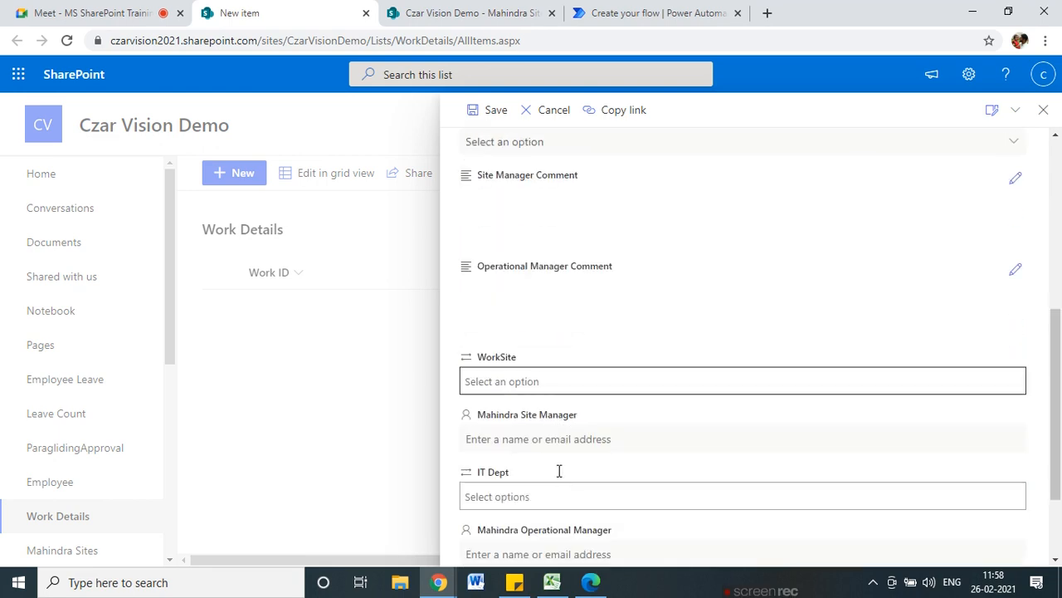
left_click(521, 259)
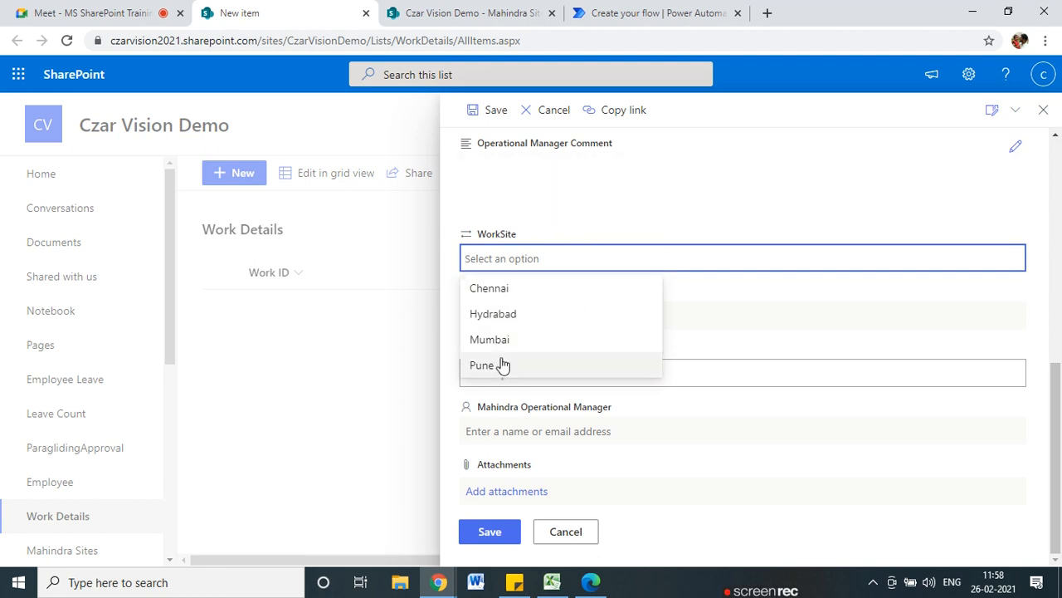
left_click(330, 390)
left_click(647, 7)
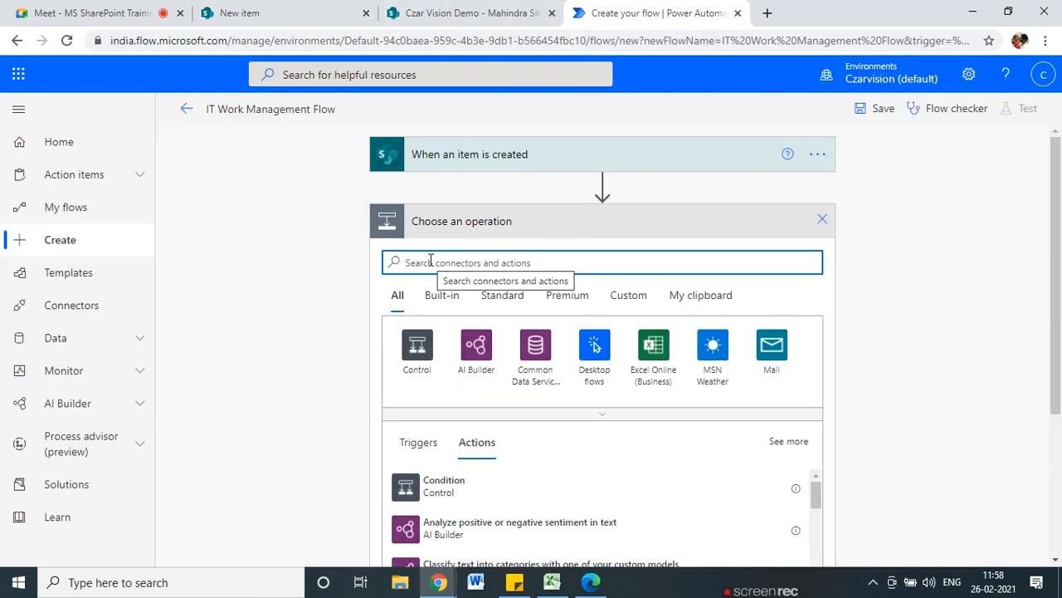
- Trace how the Pune entry in the Mahindra Sites list maps to its site manager
left_click(478, 10)
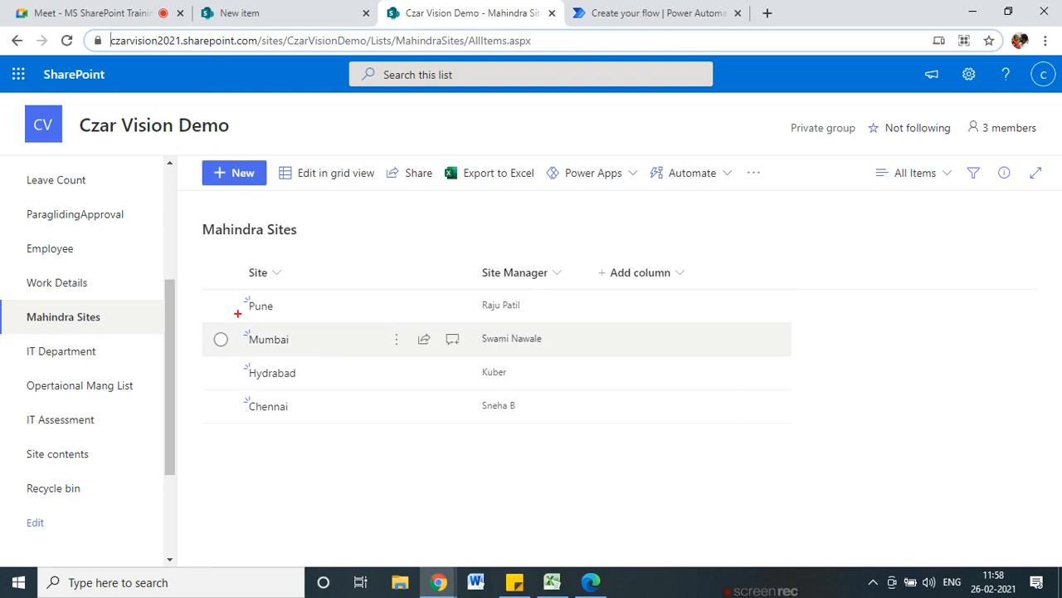
left_click_drag(170, 303, 209, 302)
mouse_move(199, 246)
left_mouse_down()
mouse_move(312, 254)
mouse_move(249, 213)
mouse_move(194, 242)
left_mouse_up()
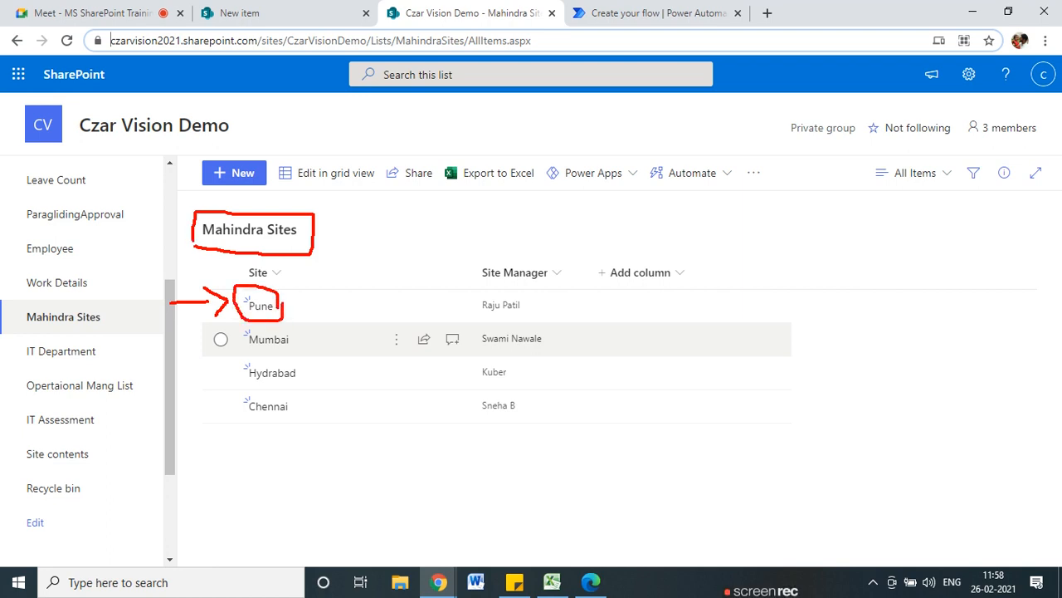
left_click_drag(298, 304, 473, 295)
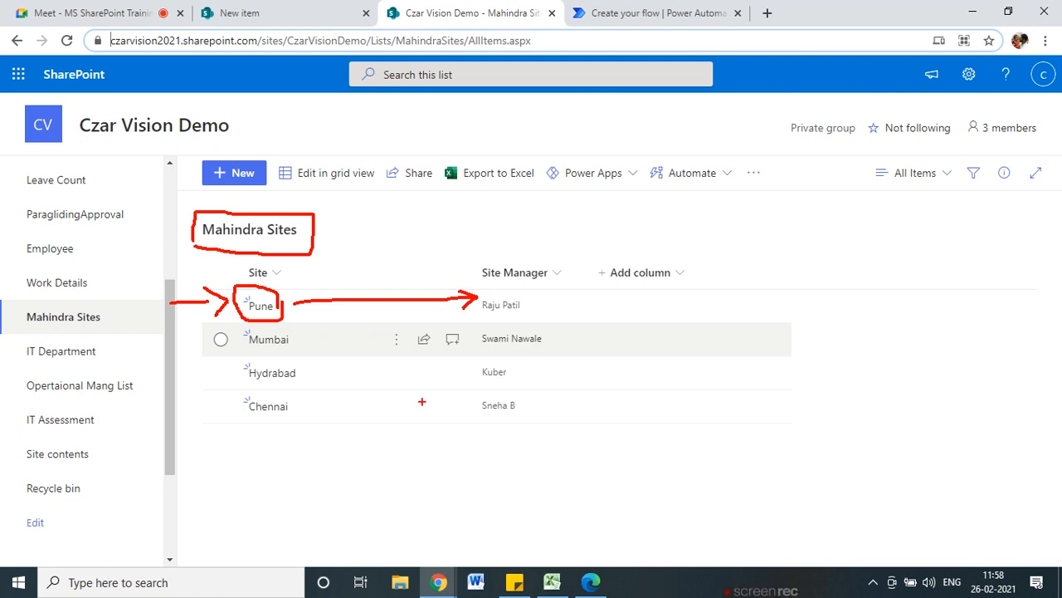
key("Escape")
- Return to the flow, search the operations for "get" and add the SharePoint Get items action
left_click(687, 12)
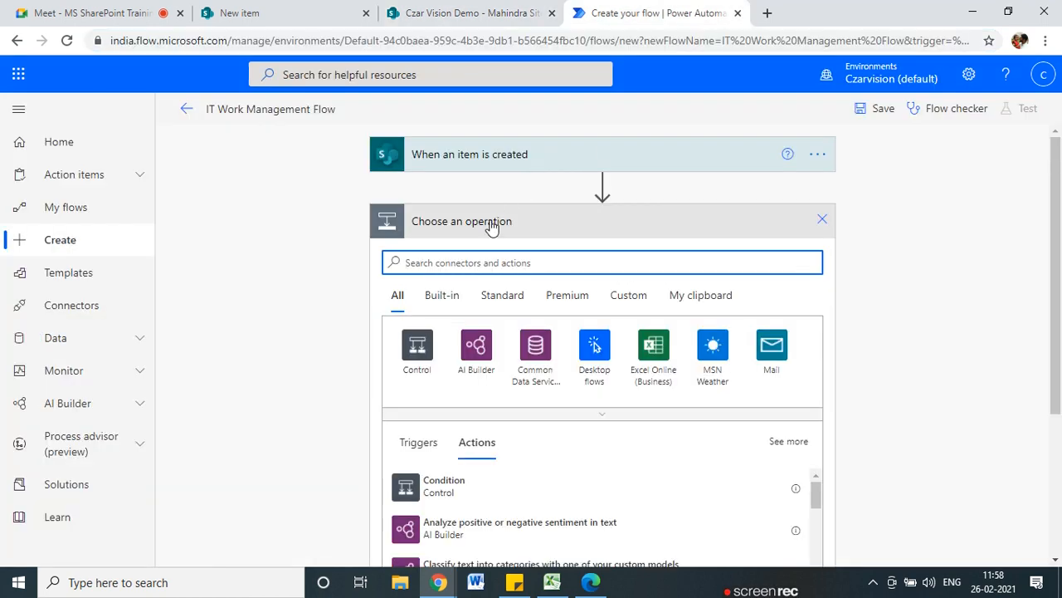
type("get")
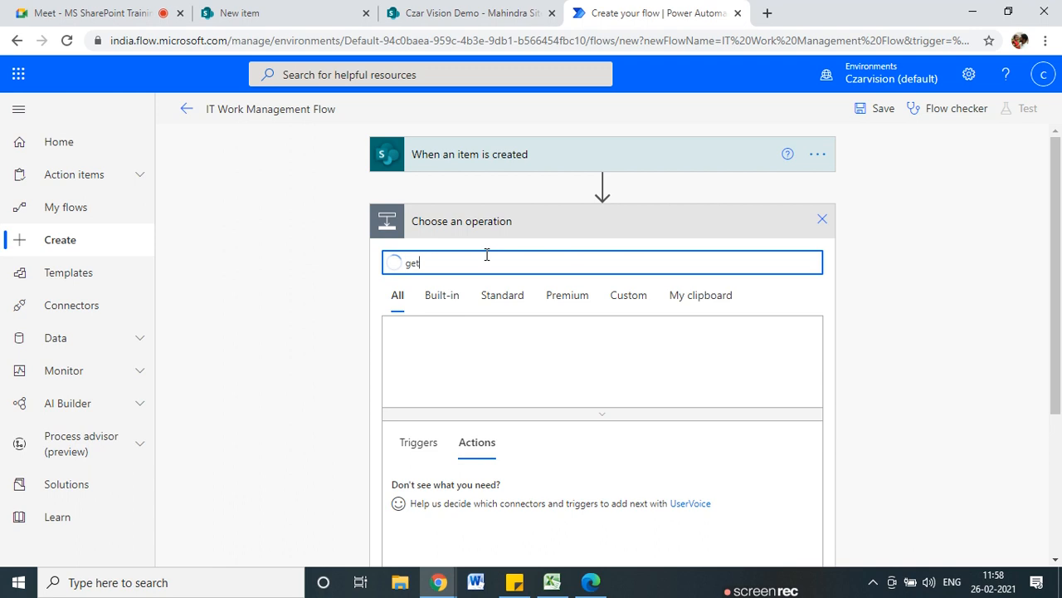
scroll(452, 407, "down", 1)
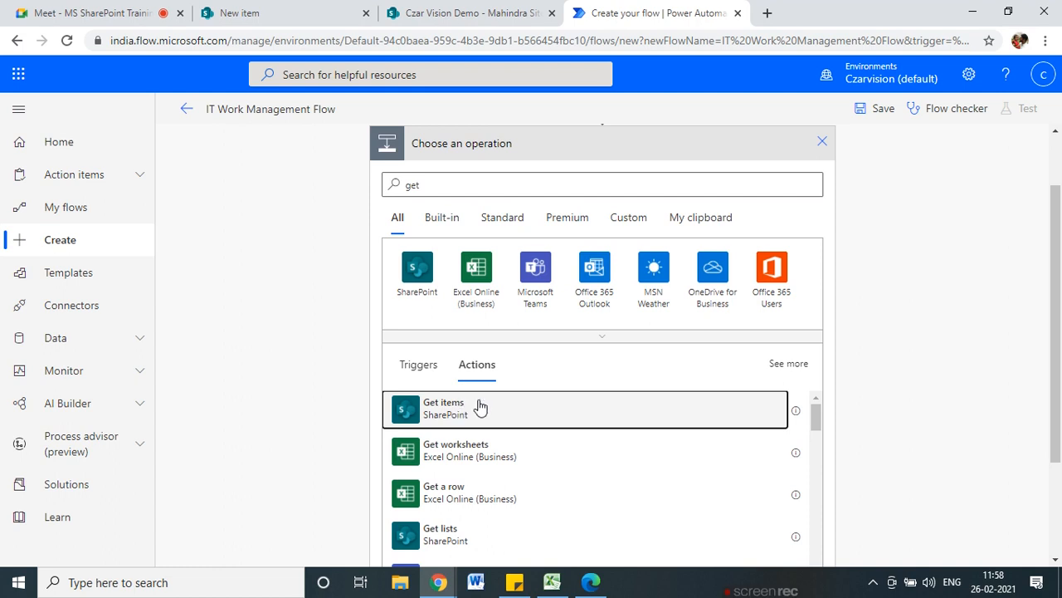
left_click(639, 396)
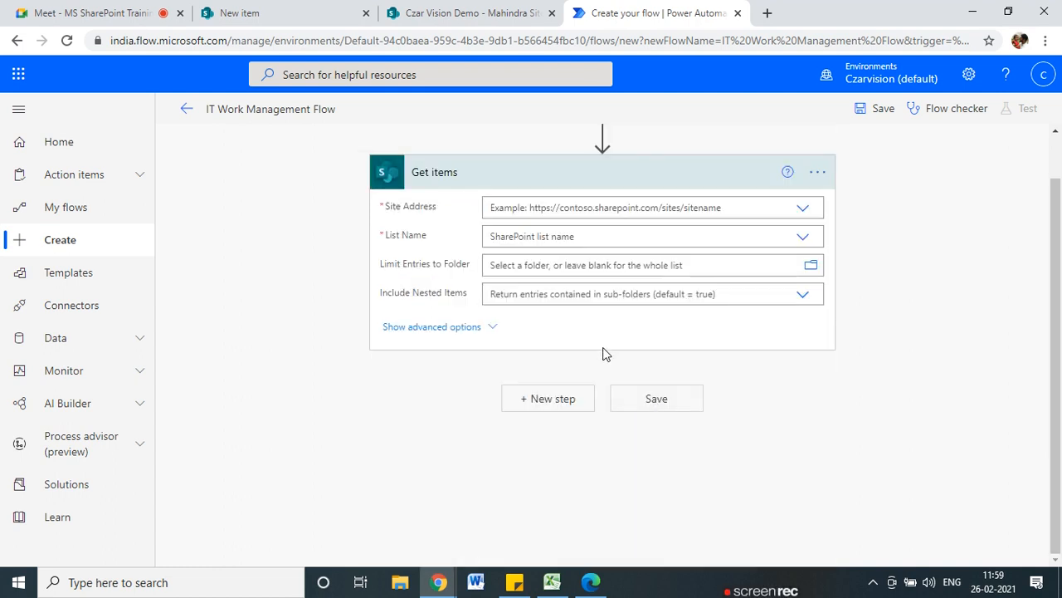
- Set the Get items action's site address to Czar Vision Demo and its list to Mahindra Sites
left_click(801, 209)
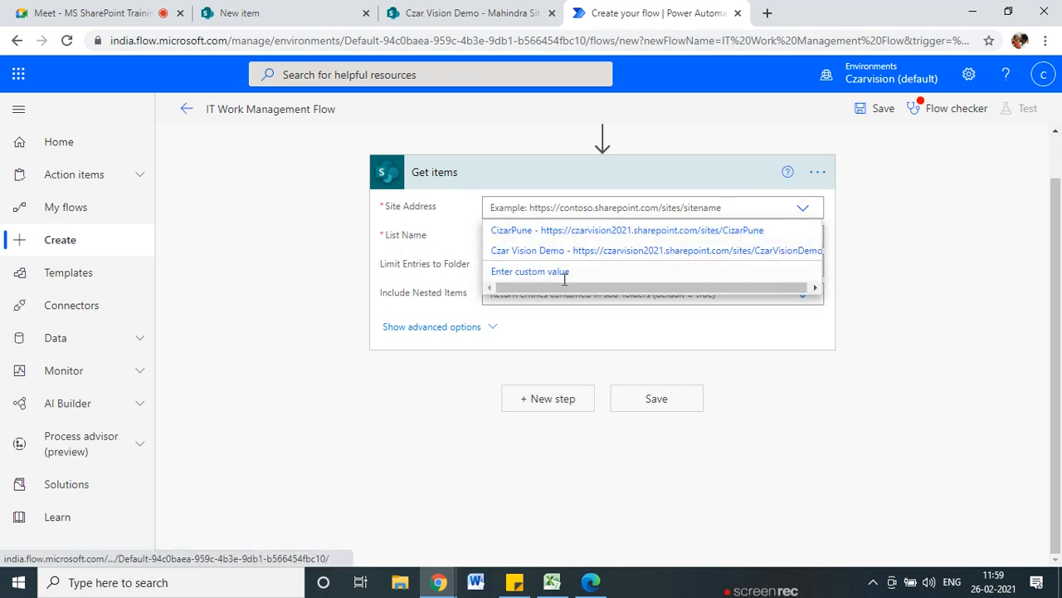
left_click(573, 252)
left_click(518, 254)
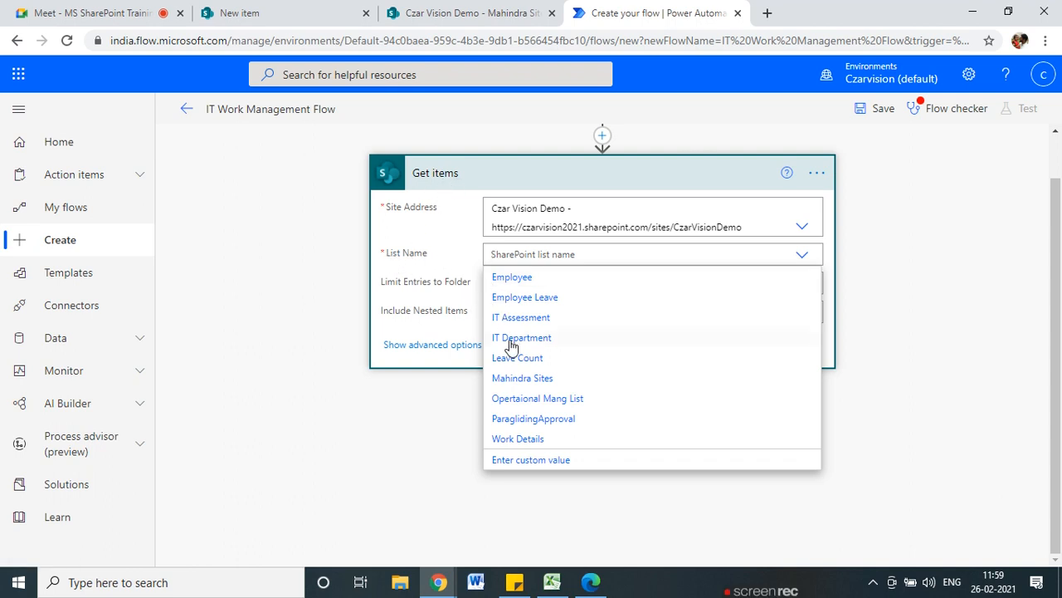
left_click(520, 380)
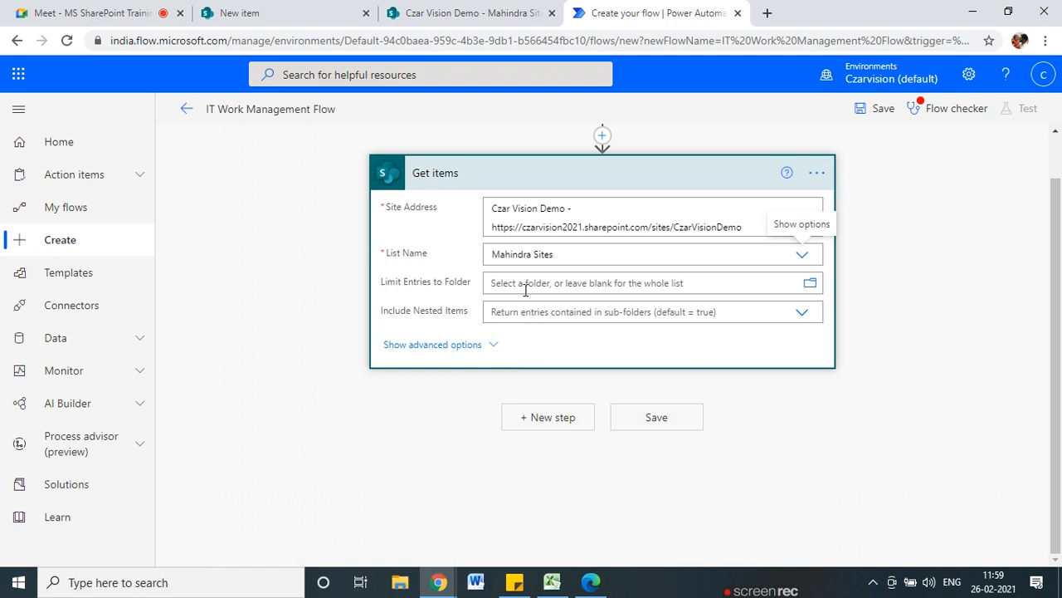
- Show the advanced options of Get items, and look up the Site column's internal name in the Mahindra Sites list settings
left_click(491, 346)
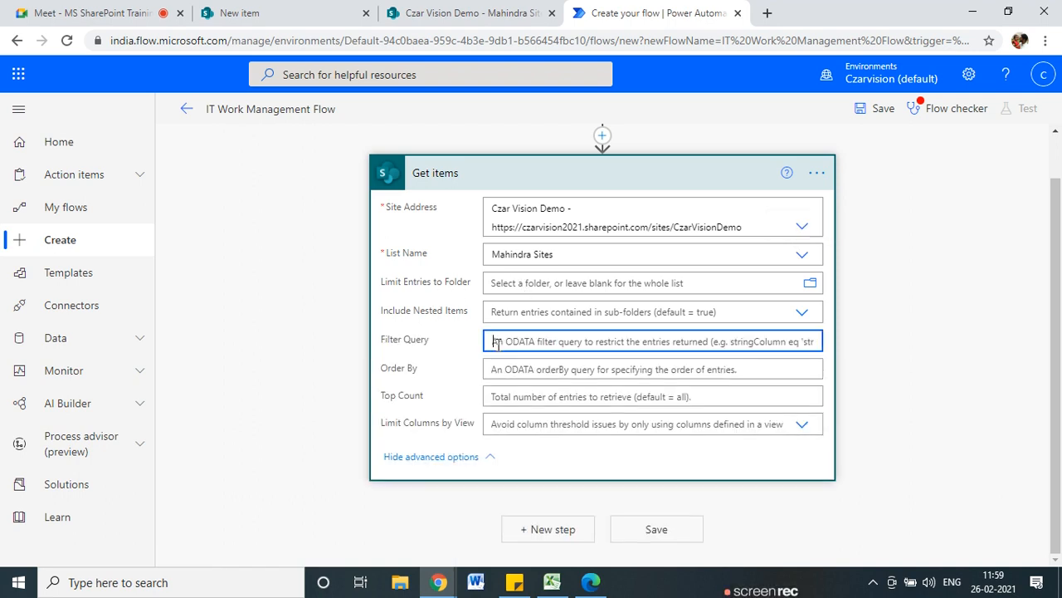
left_click(496, 342)
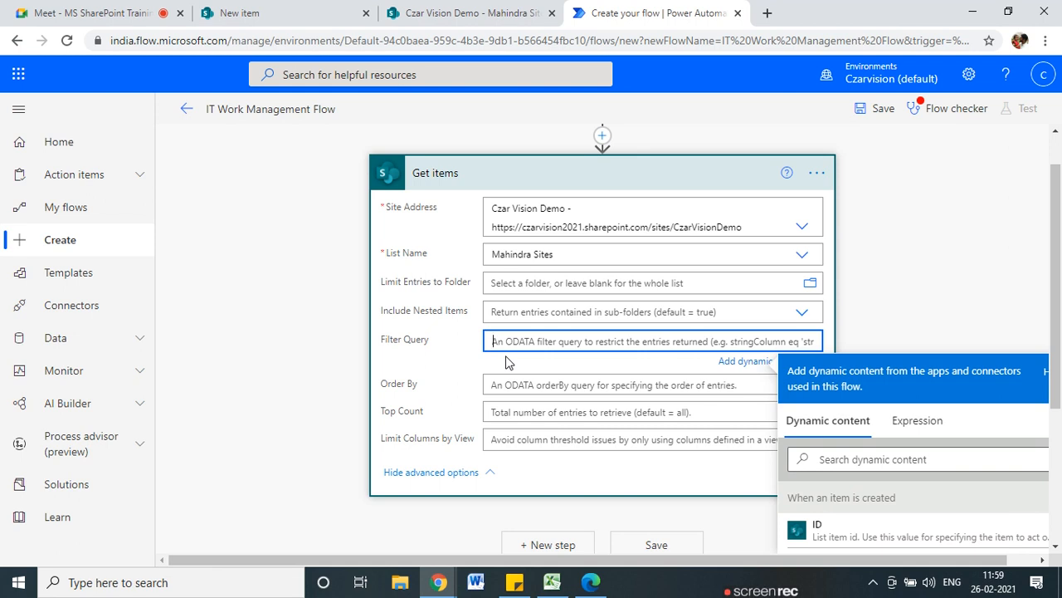
left_click(465, 12)
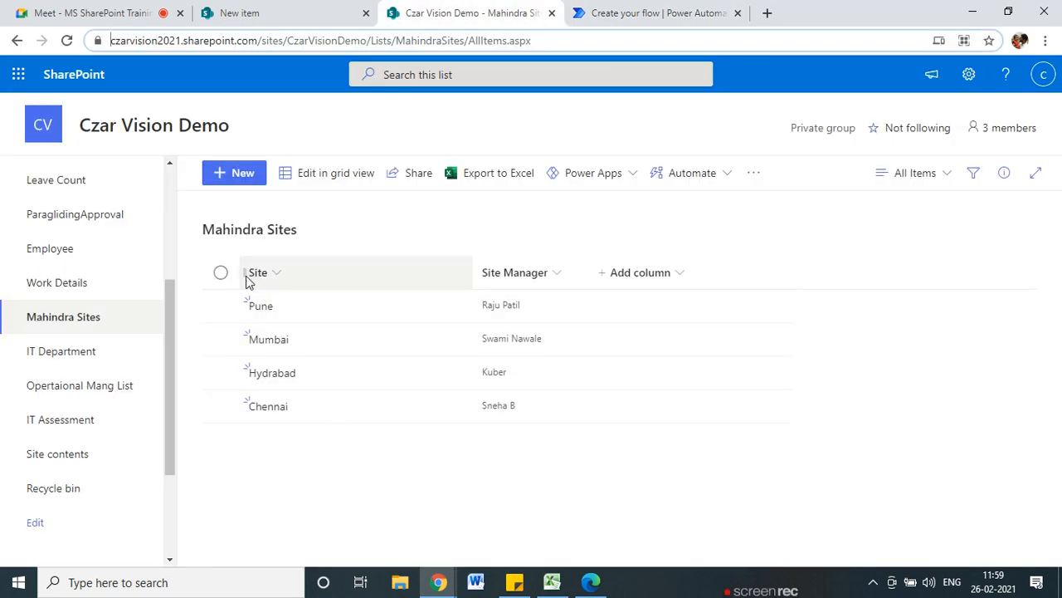
left_click(967, 75)
left_click(843, 237)
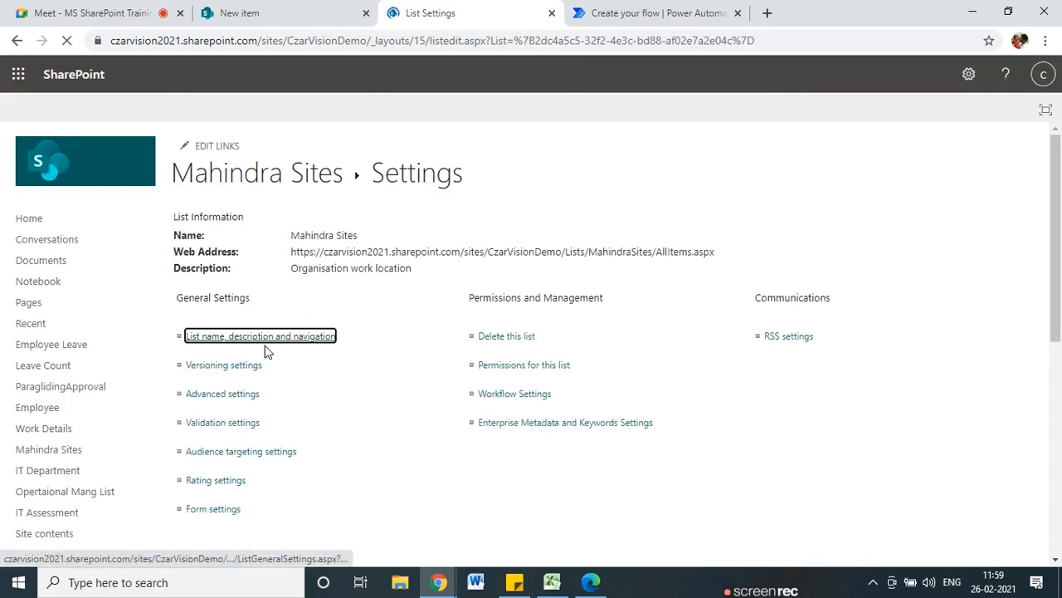
scroll(154, 324, "down", 5)
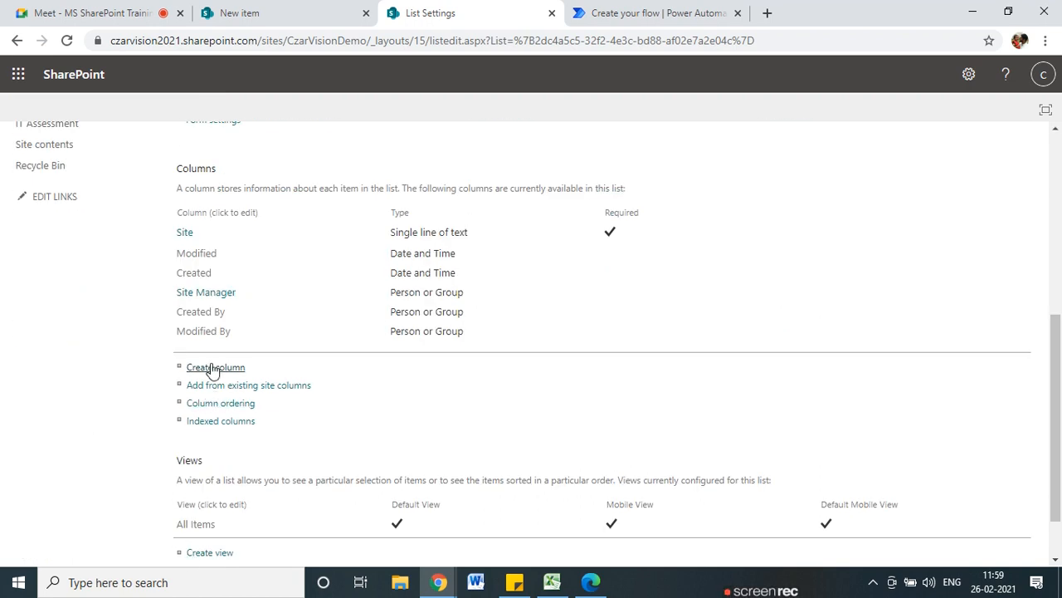
scroll(208, 368, "up", 1)
left_click(181, 312)
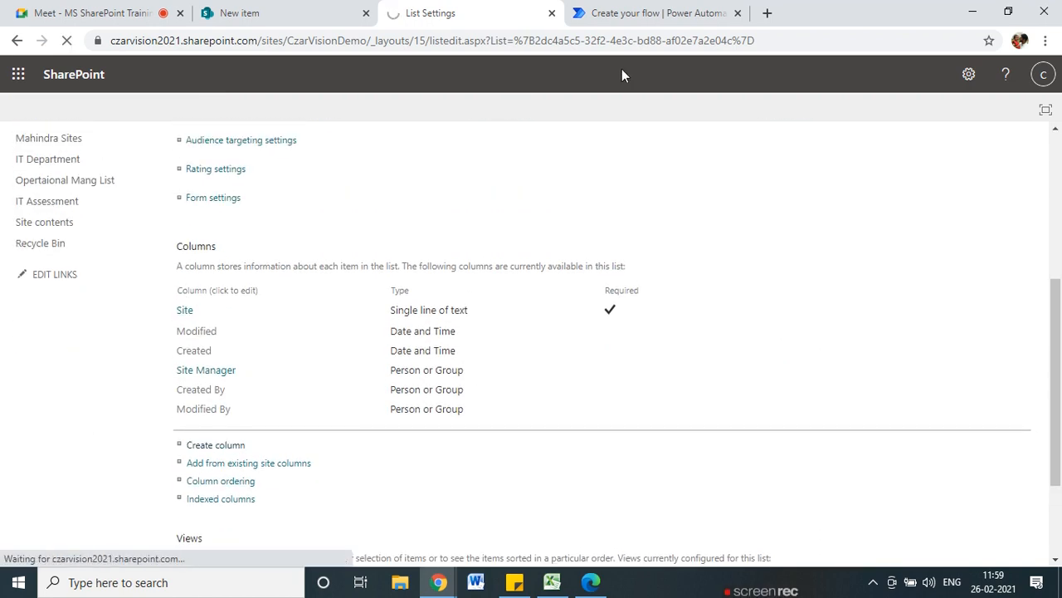
left_click_drag(834, 41, 808, 42)
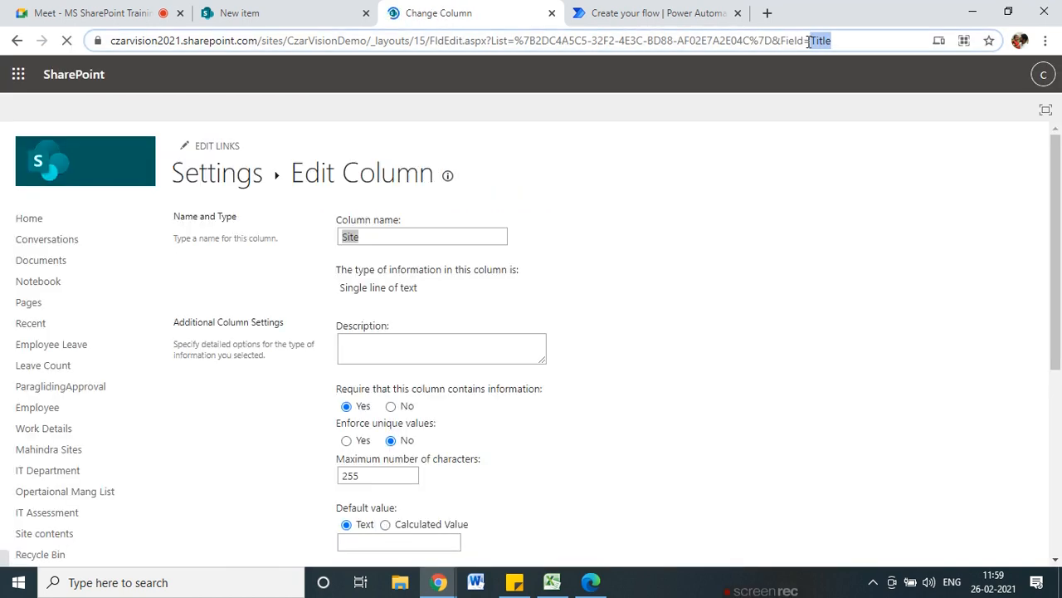
- Return to the flow, begin the Get items filter query with "Title eq" and check the WorkSite field in the Work Details form
left_click(611, 13)
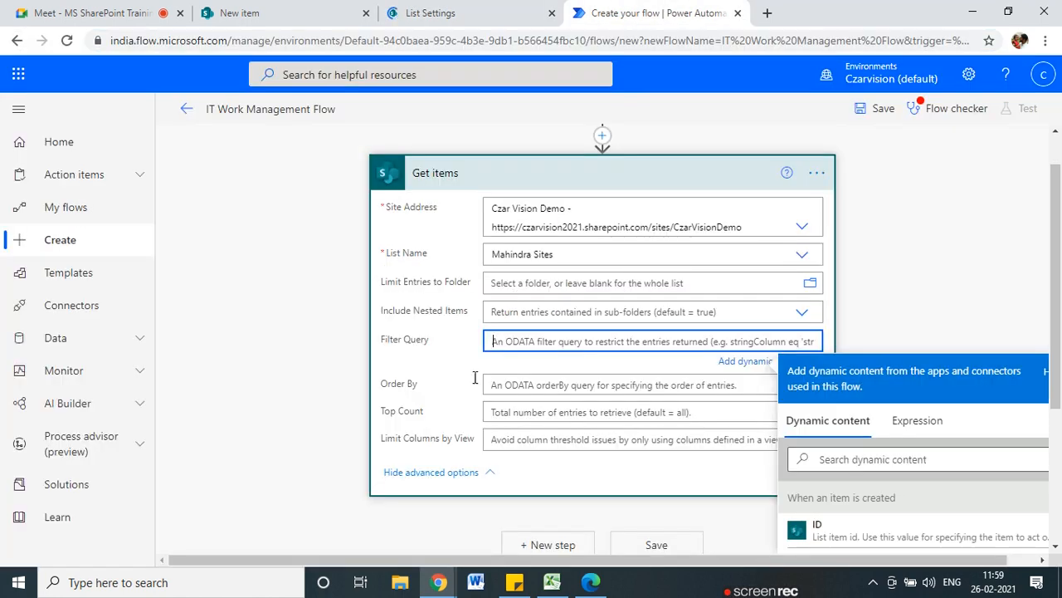
type("Title eq")
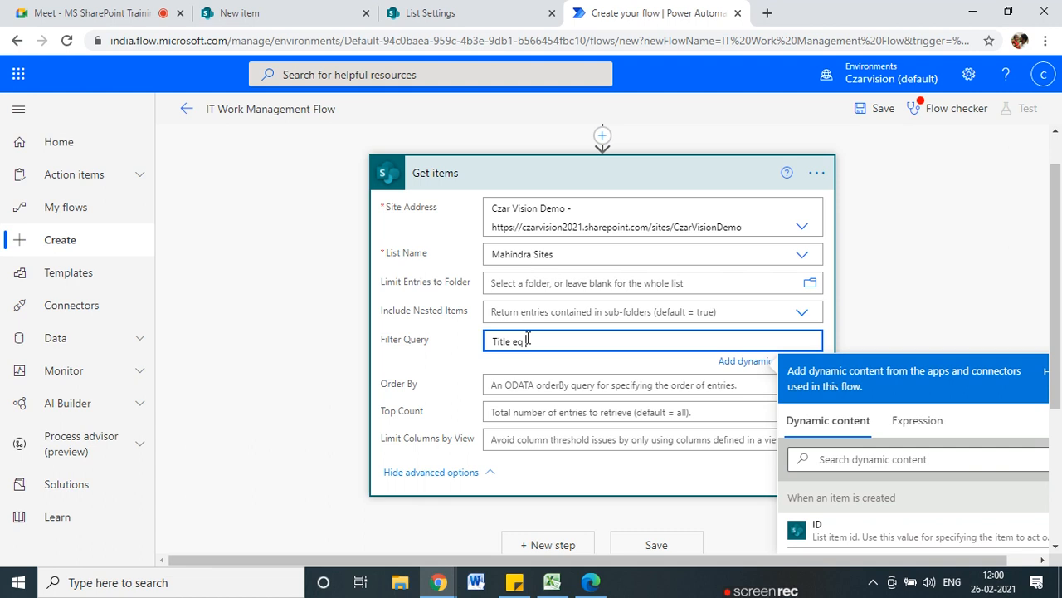
left_click(290, 10)
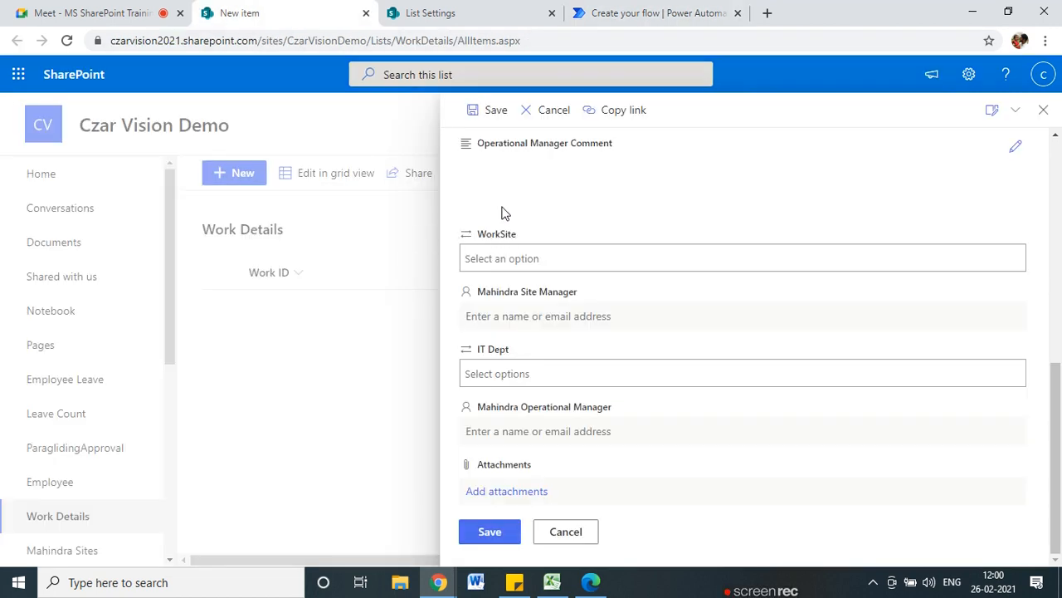
left_click(617, 10)
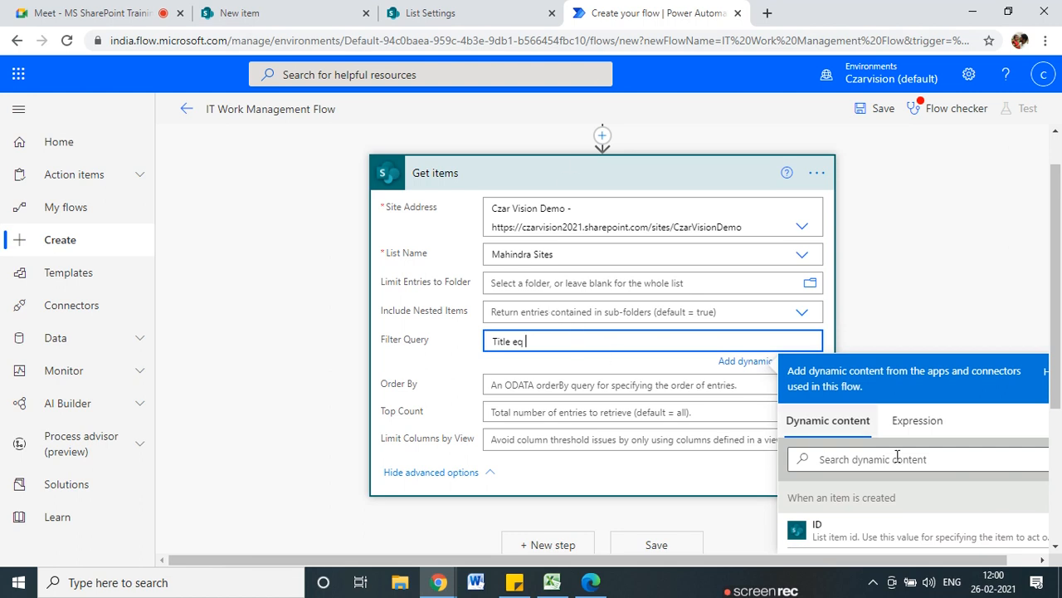
- Search the dynamic content for "work" and compare the WorkSite Id and WorkSite Value entries
left_click_drag(1060, 345, 1060, 315)
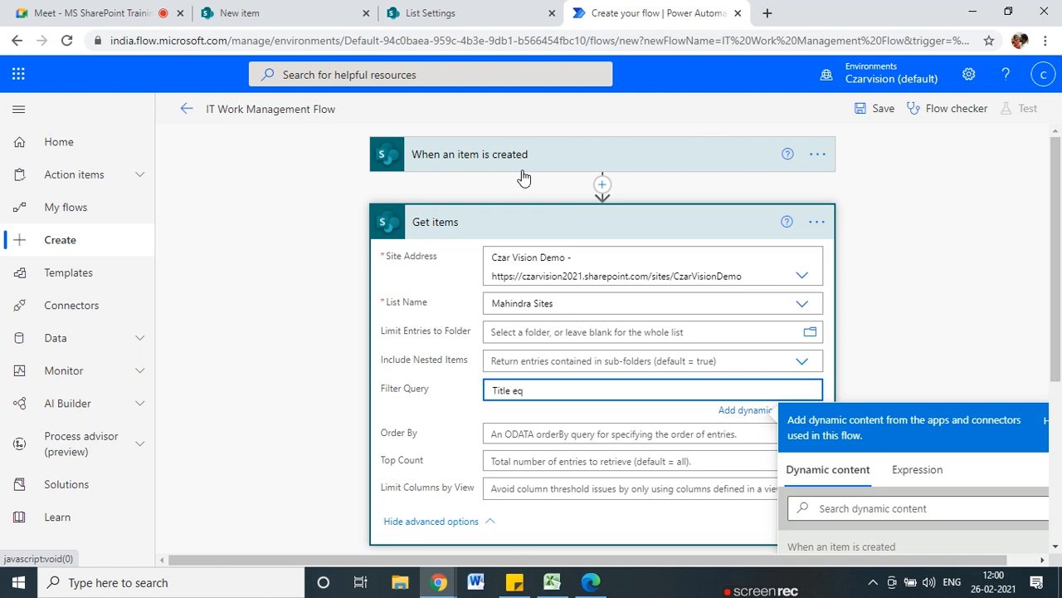
scroll(960, 505, "down", 5)
scroll(919, 449, "down", 1)
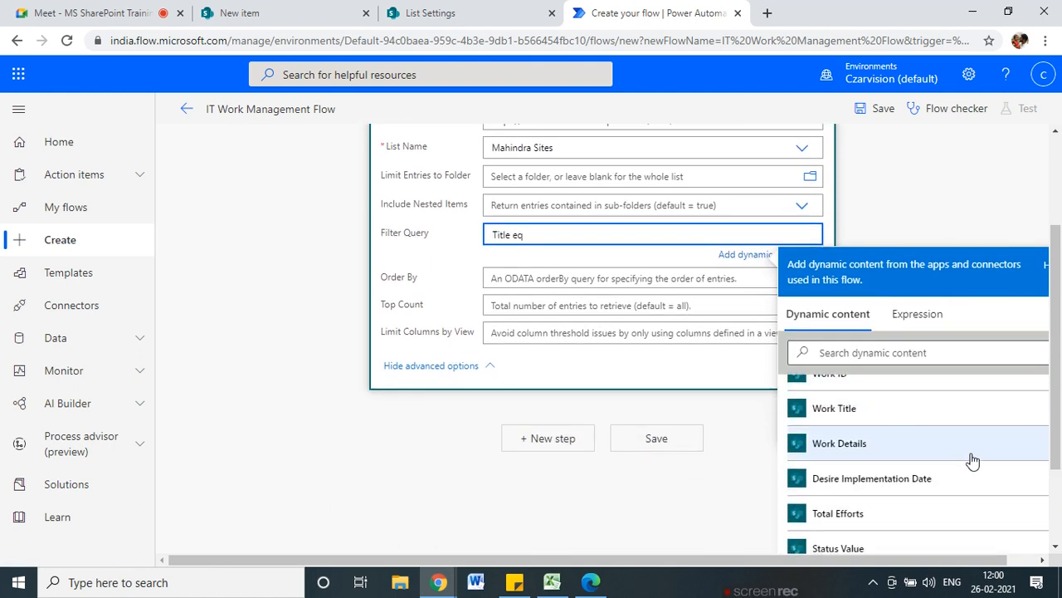
scroll(877, 439, "down", 4)
scroll(884, 410, "down", 4)
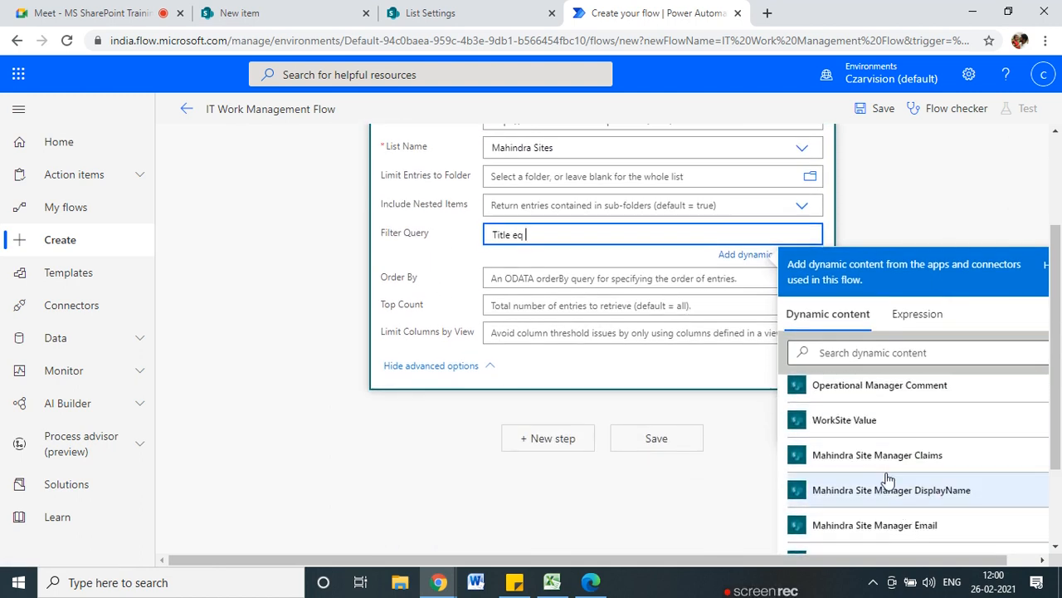
scroll(863, 399, "up", 4)
left_click(844, 353)
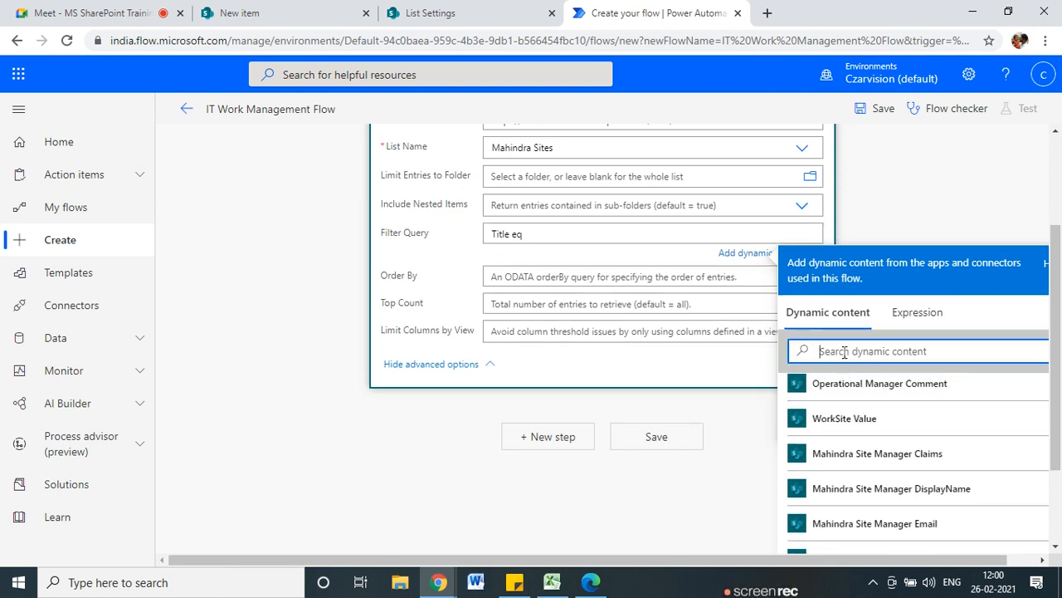
type("work")
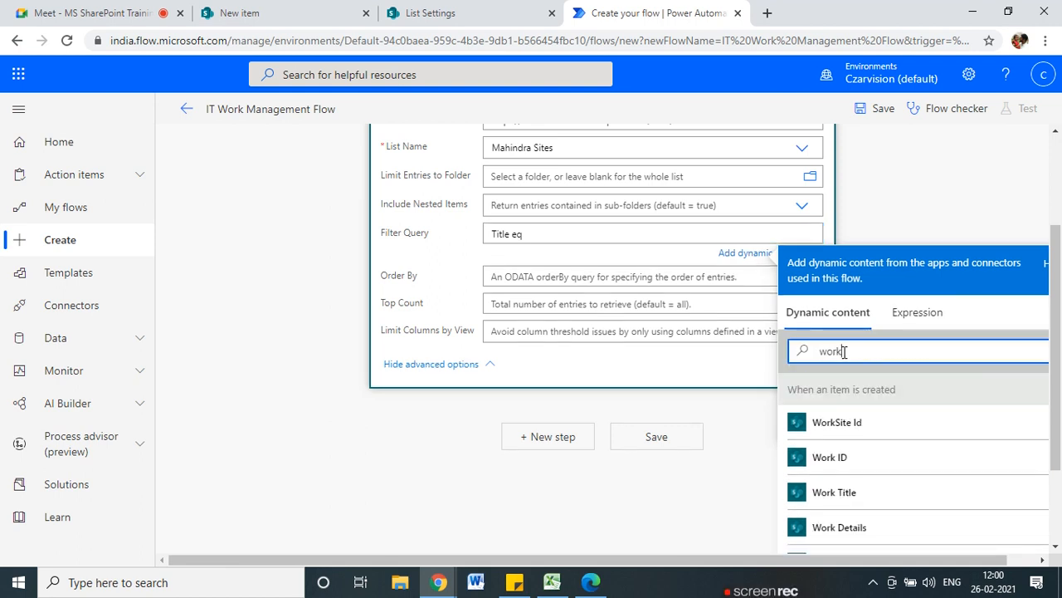
left_click_drag(1057, 253, 1059, 322)
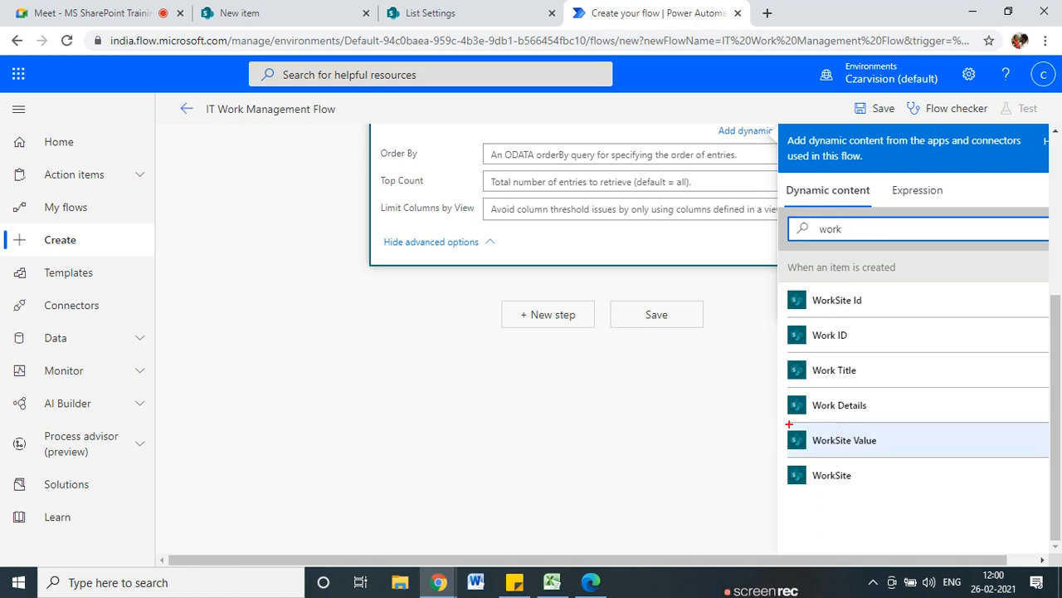
mouse_move(872, 300)
left_mouse_down()
mouse_move(798, 289)
mouse_move(870, 307)
left_mouse_up()
mouse_move(888, 438)
left_mouse_down()
mouse_move(789, 423)
mouse_move(837, 450)
left_mouse_up()
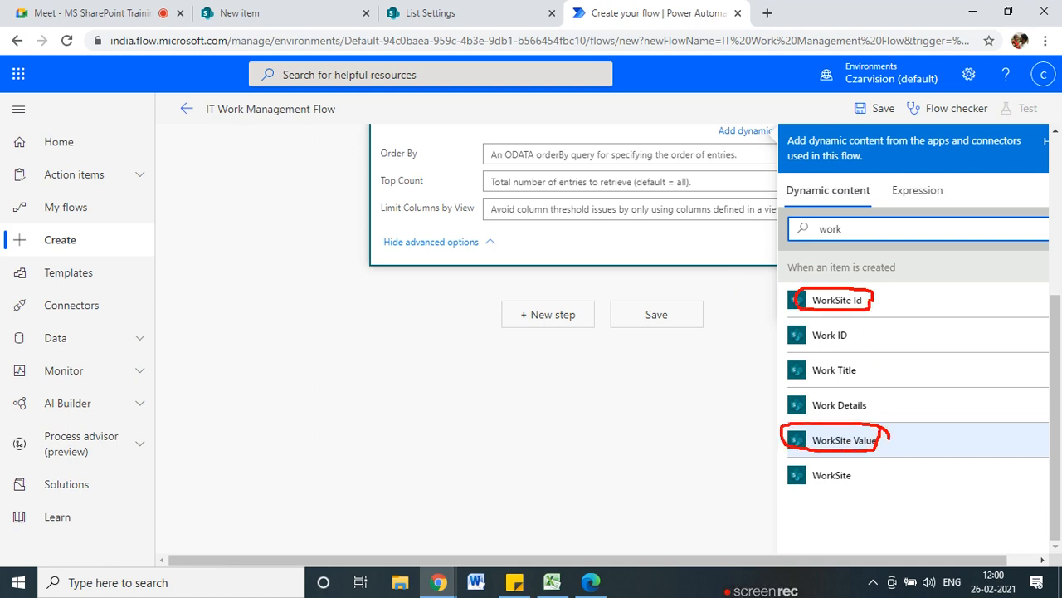
mouse_move(787, 302)
left_mouse_down()
mouse_move(719, 403)
mouse_move(757, 435)
left_mouse_up()
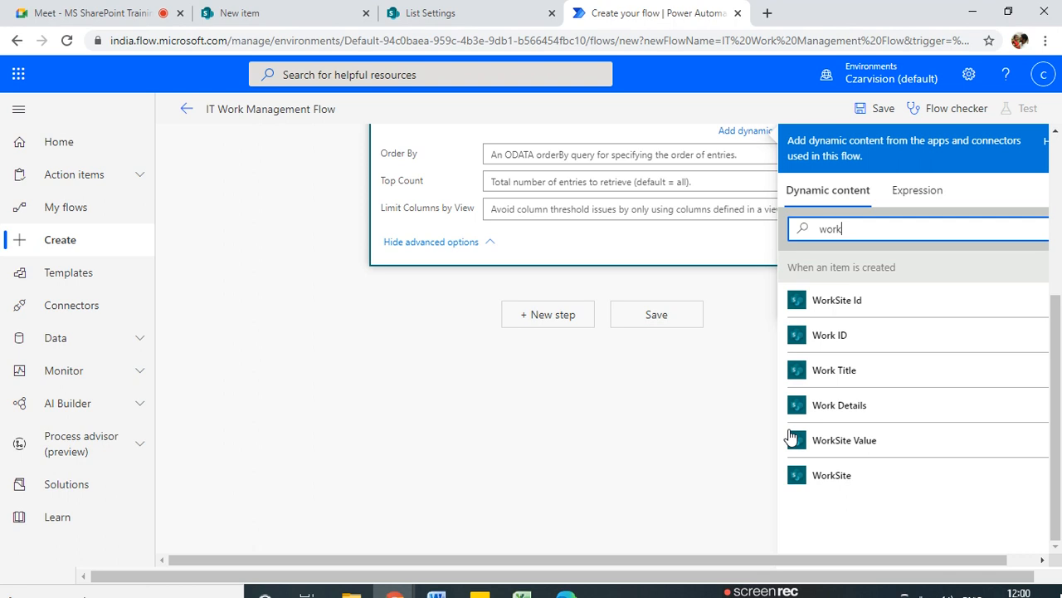
- Complete the filter query with the WorkSite Value dynamic content enclosed in single quotes after "Title eq"
scroll(604, 361, "up", 3)
scroll(465, 261, "down", 1)
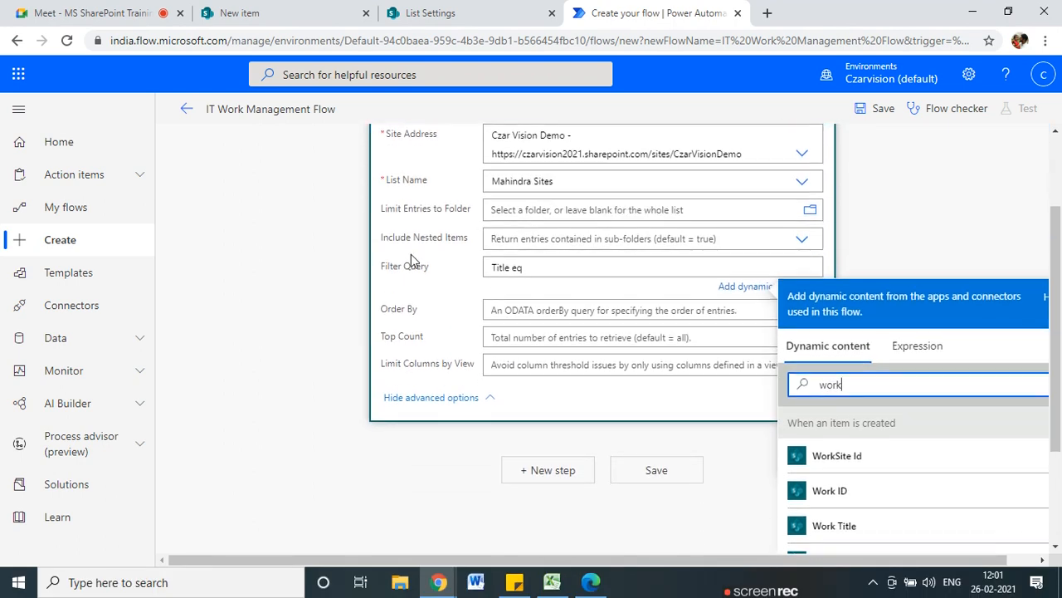
left_click(548, 269)
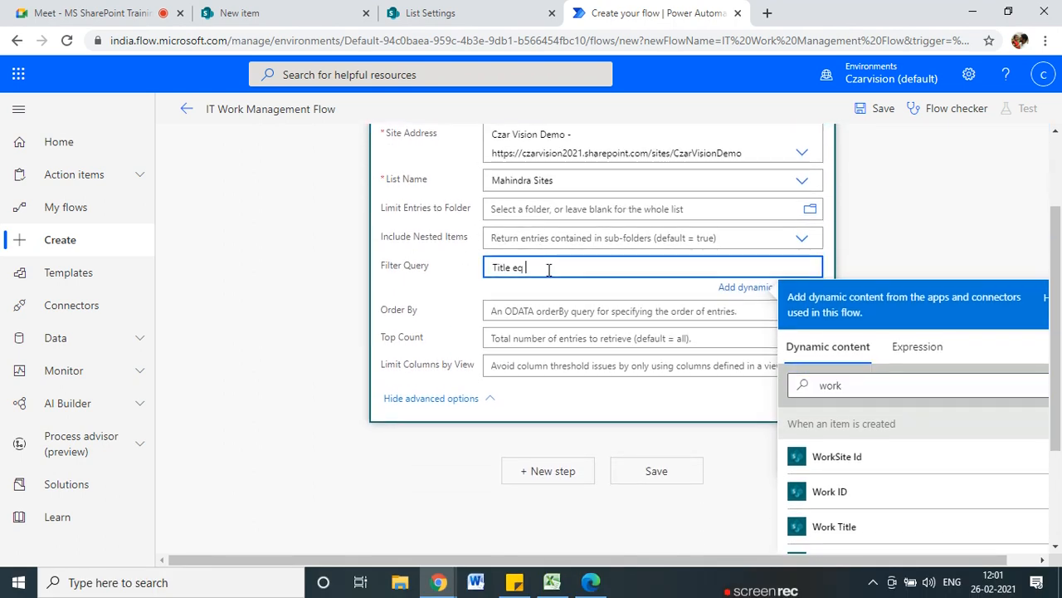
type("'")
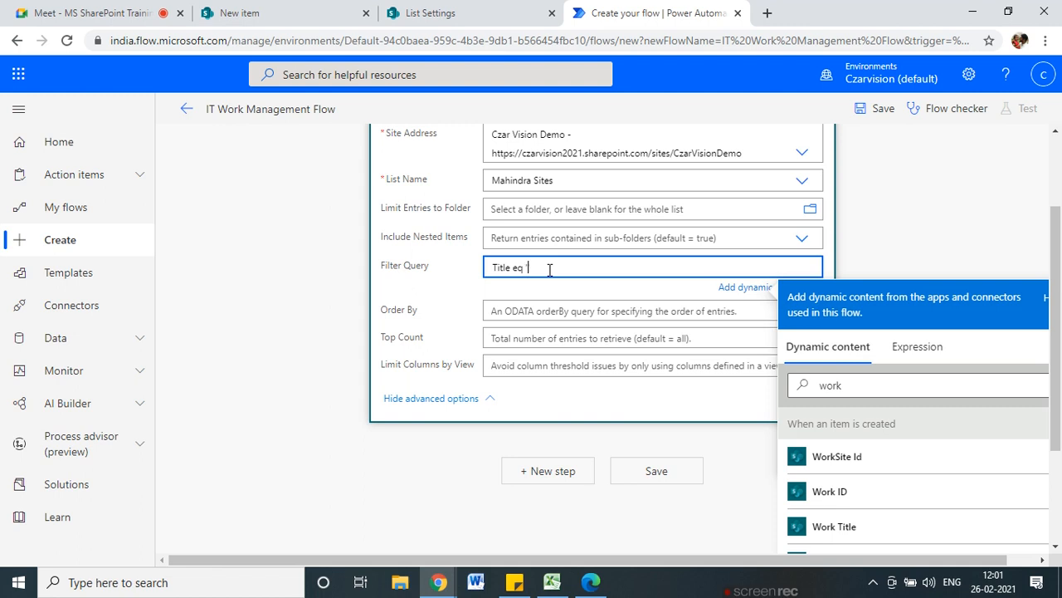
scroll(693, 384, "down", 2)
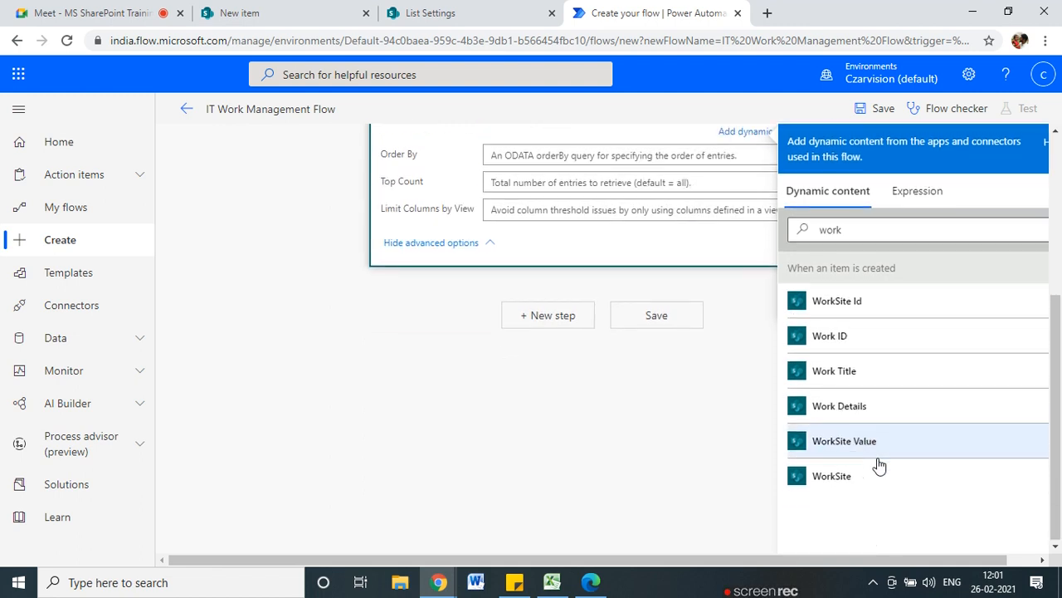
type("' WorkSite Value")
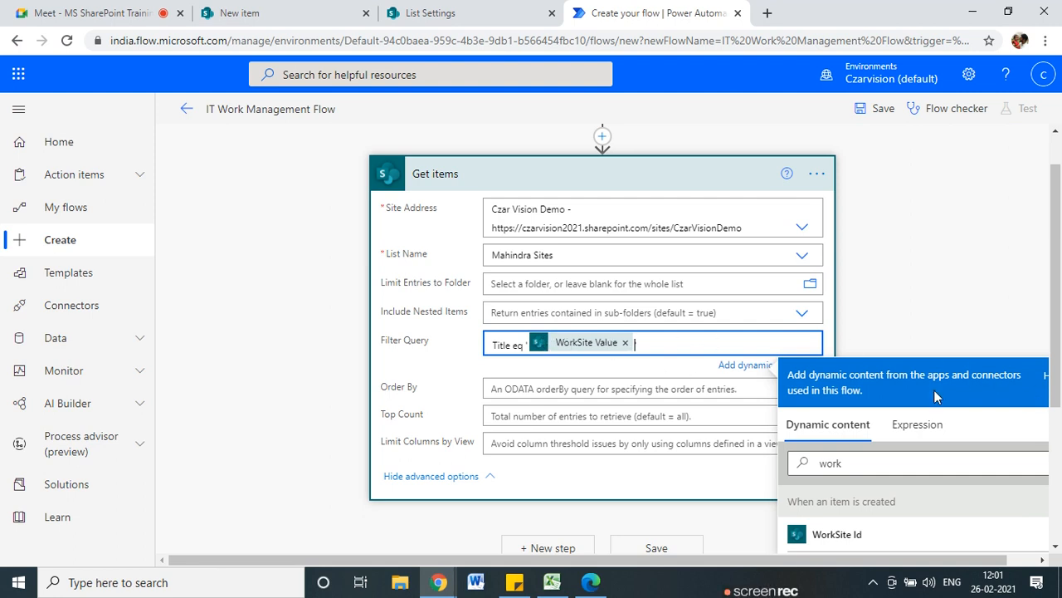
left_click(942, 322)
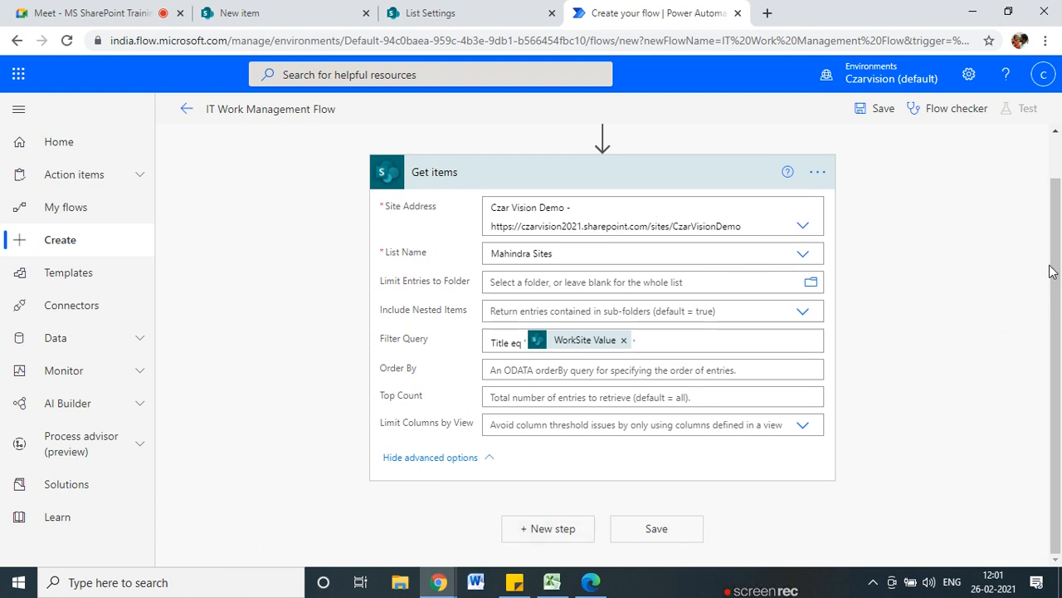
left_click_drag(1059, 239, 1054, 262)
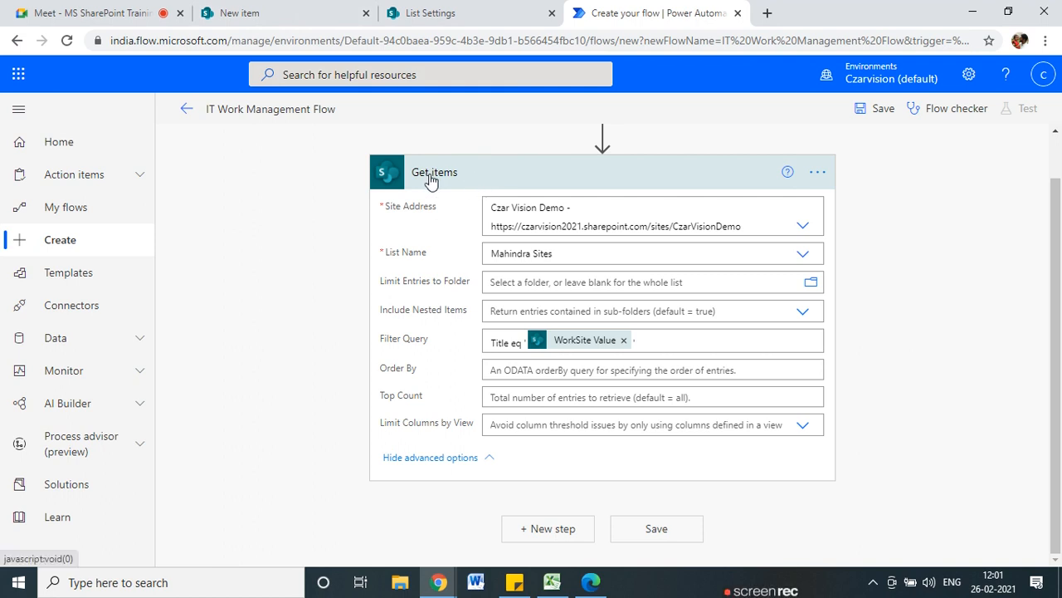
- Insert a SharePoint Get item action between the trigger and Get items, searching the operations for "get ite"
left_click(603, 135)
left_click(578, 162)
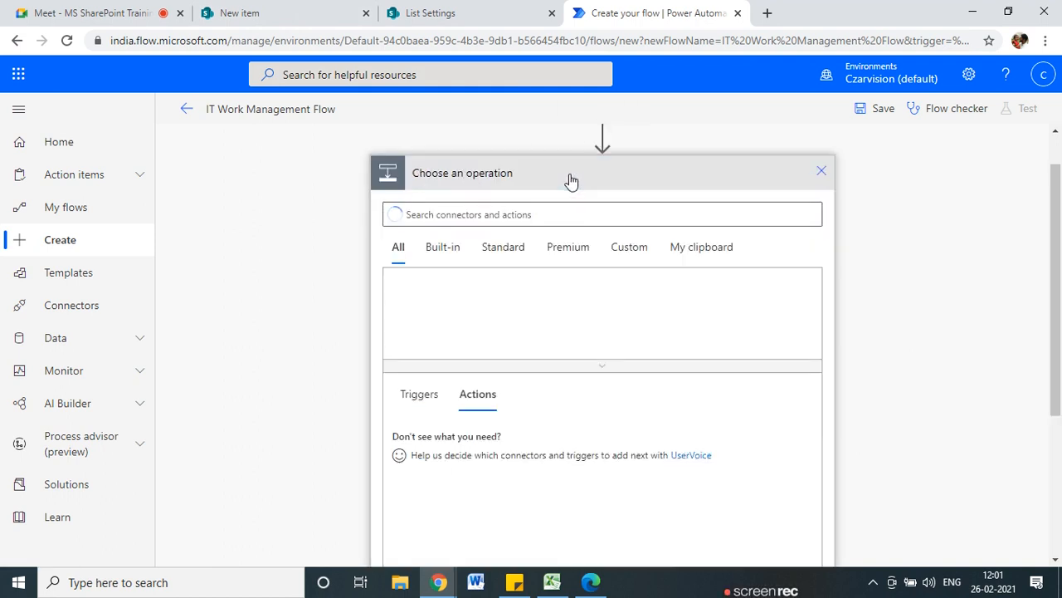
type("get")
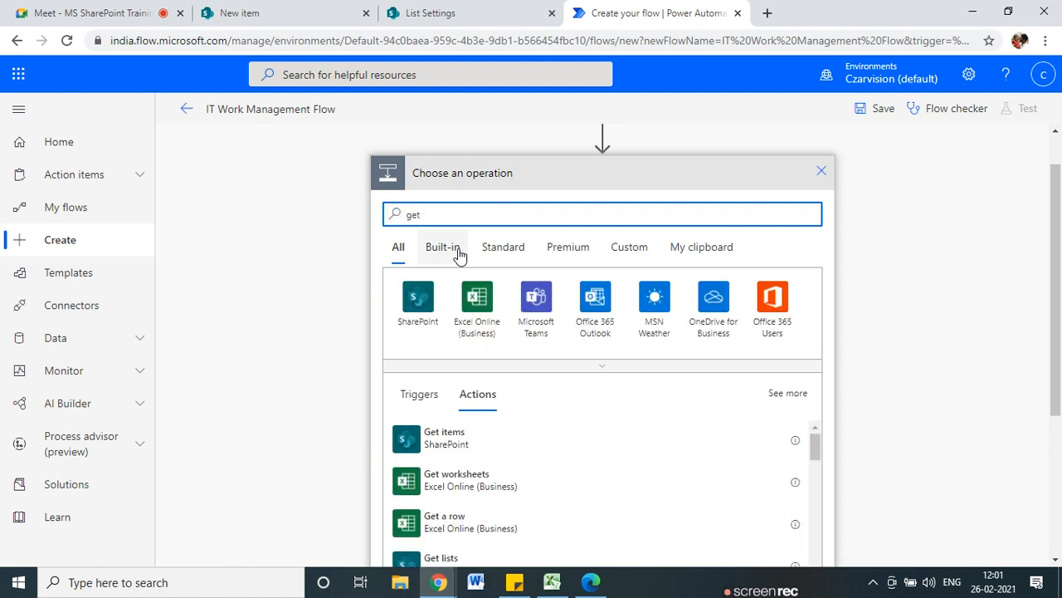
scroll(428, 340, "down", 1)
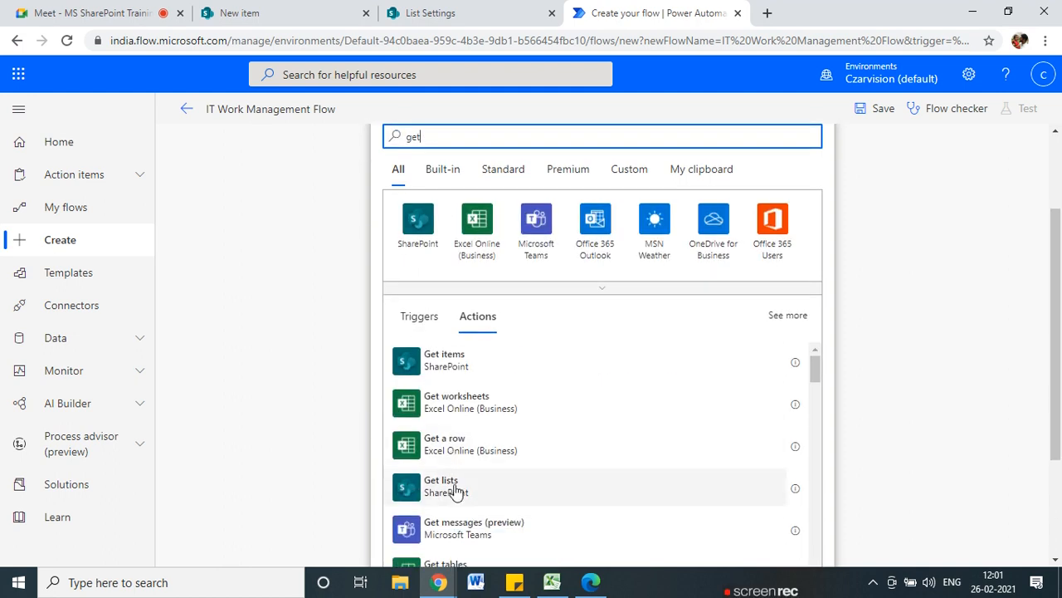
scroll(461, 380, "down", 4)
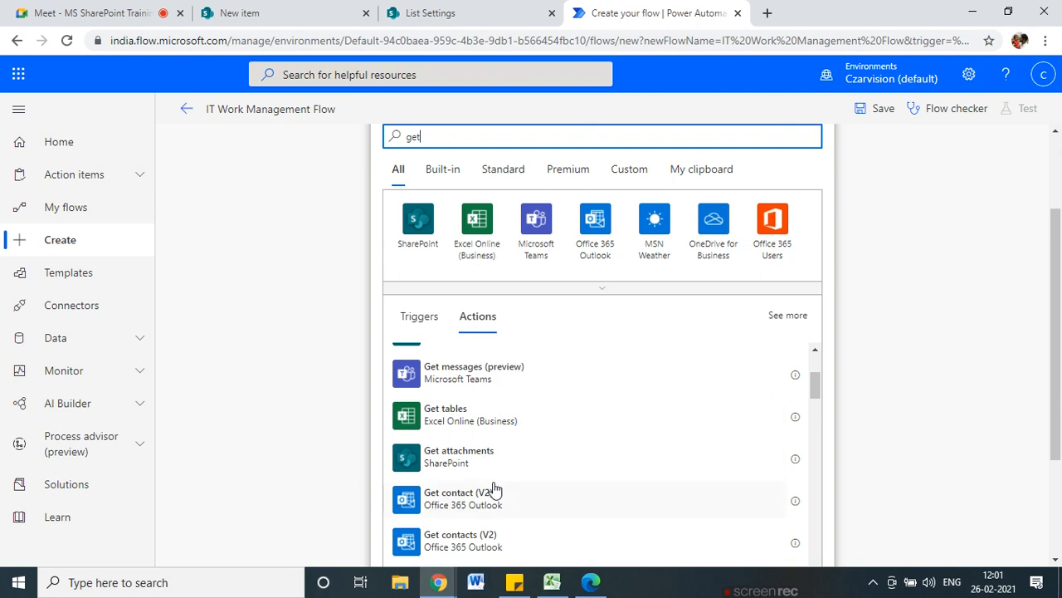
scroll(495, 480, "up", 4)
type("ite")
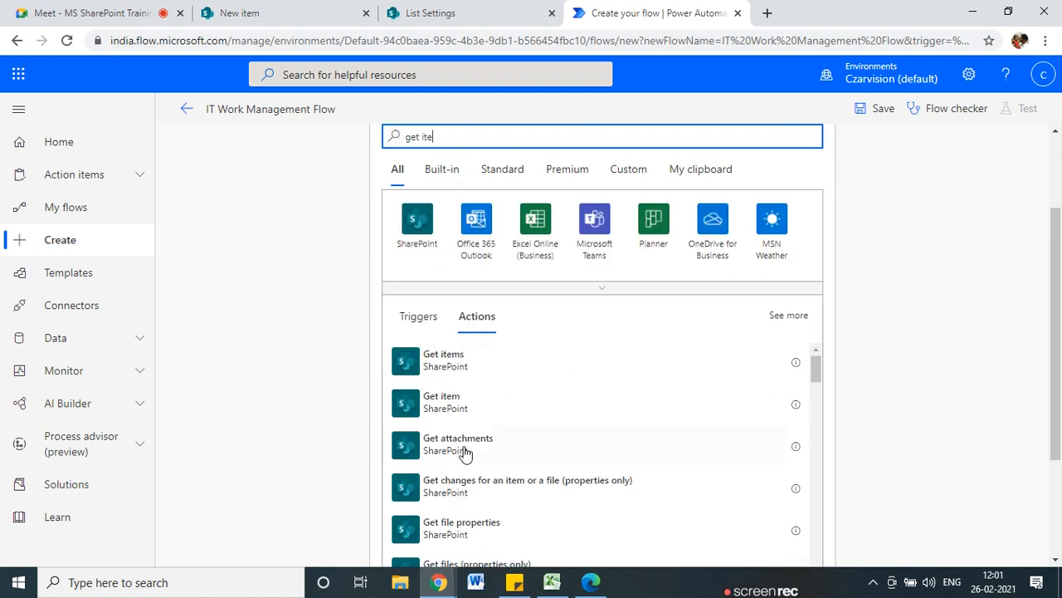
left_click(455, 416)
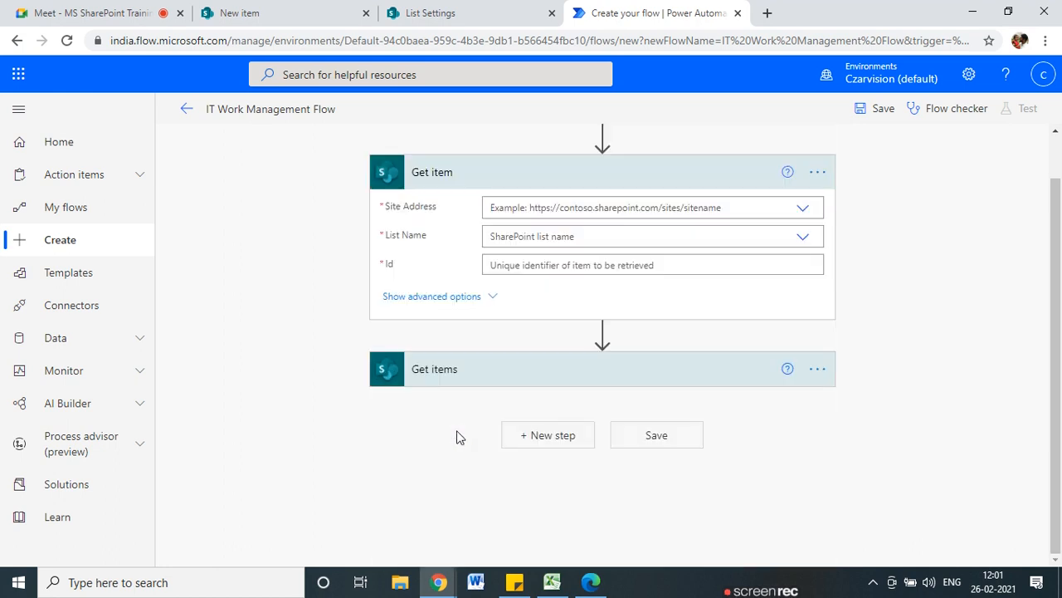
- Show the advanced options of the Get item action and examine its Id and Limit Columns by View fields
left_click(466, 297)
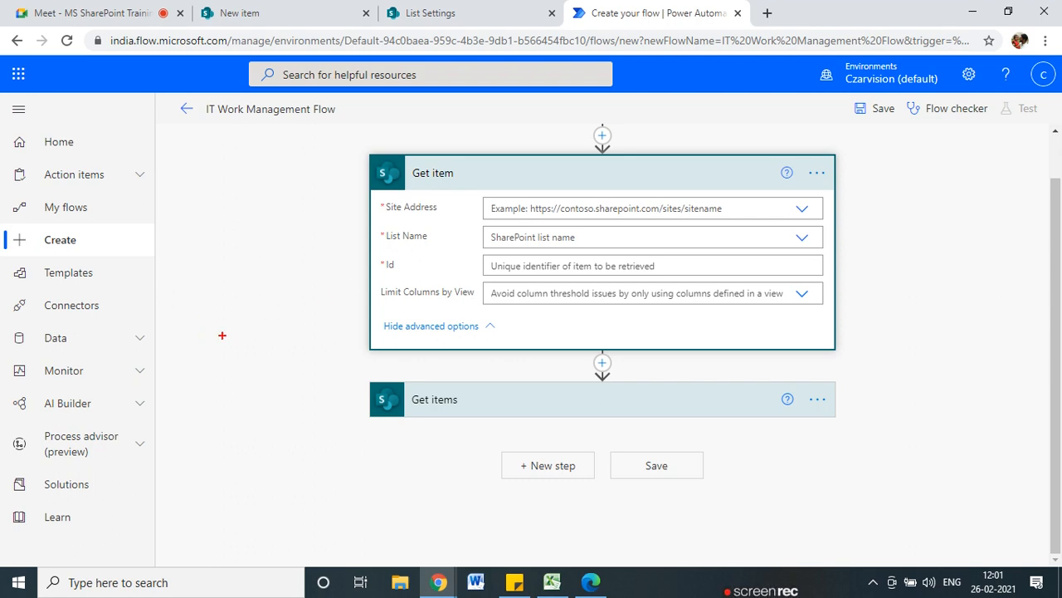
mouse_move(417, 177)
left_mouse_down()
mouse_move(467, 178)
mouse_move(432, 189)
left_mouse_up()
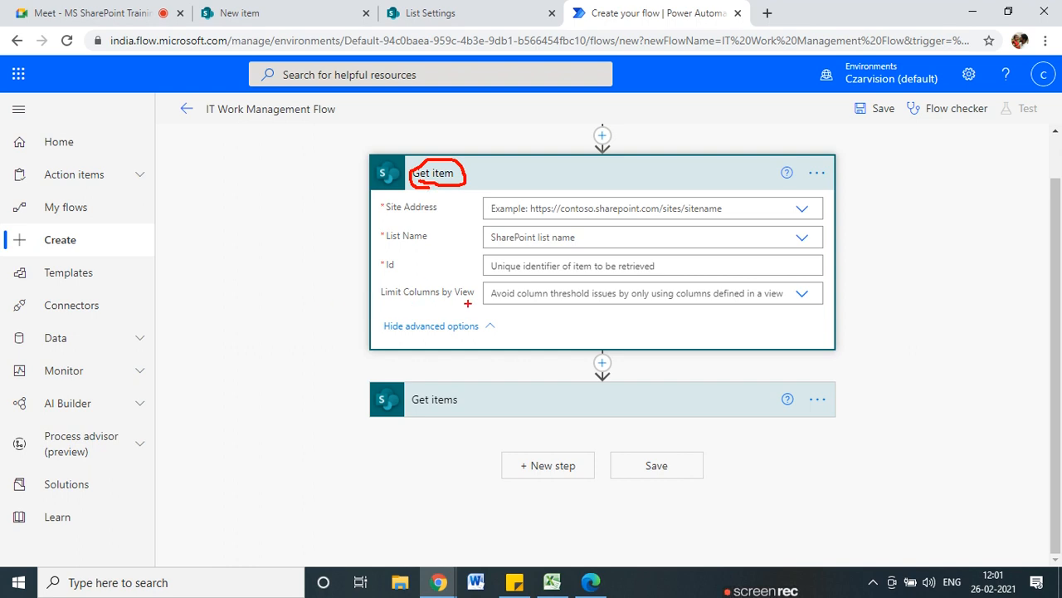
left_click_drag(371, 304, 453, 299)
mouse_move(371, 275)
left_mouse_down()
mouse_move(416, 267)
mouse_move(367, 254)
mouse_move(400, 275)
mouse_move(410, 274)
mouse_move(372, 249)
mouse_move(358, 268)
left_mouse_up()
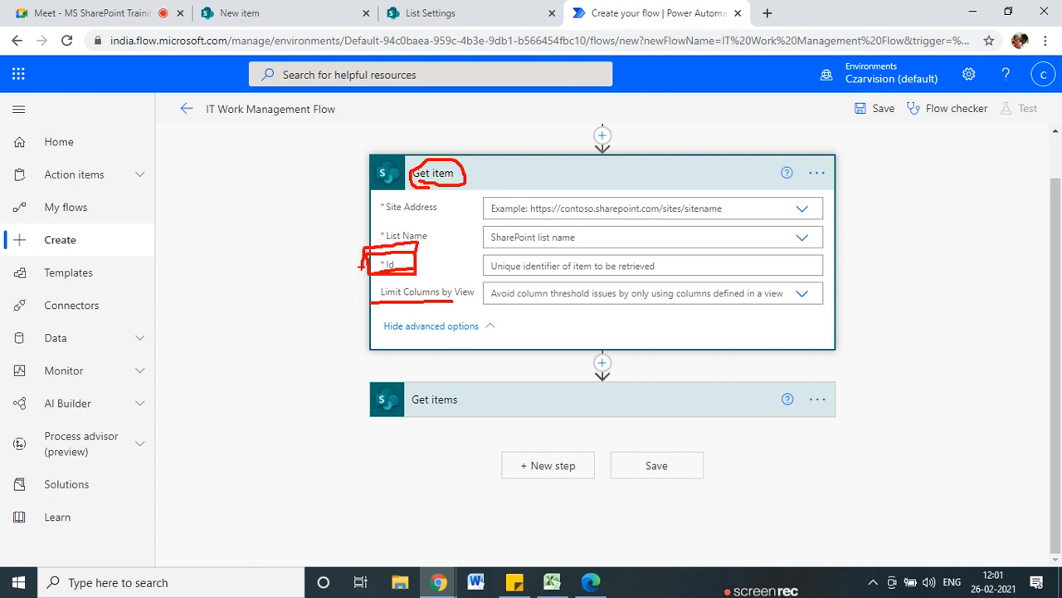
- Set the Get item action's Site Address to Czar Vision Demo and its List Name to Mahindra Sites, as in Get items
key("Escape")
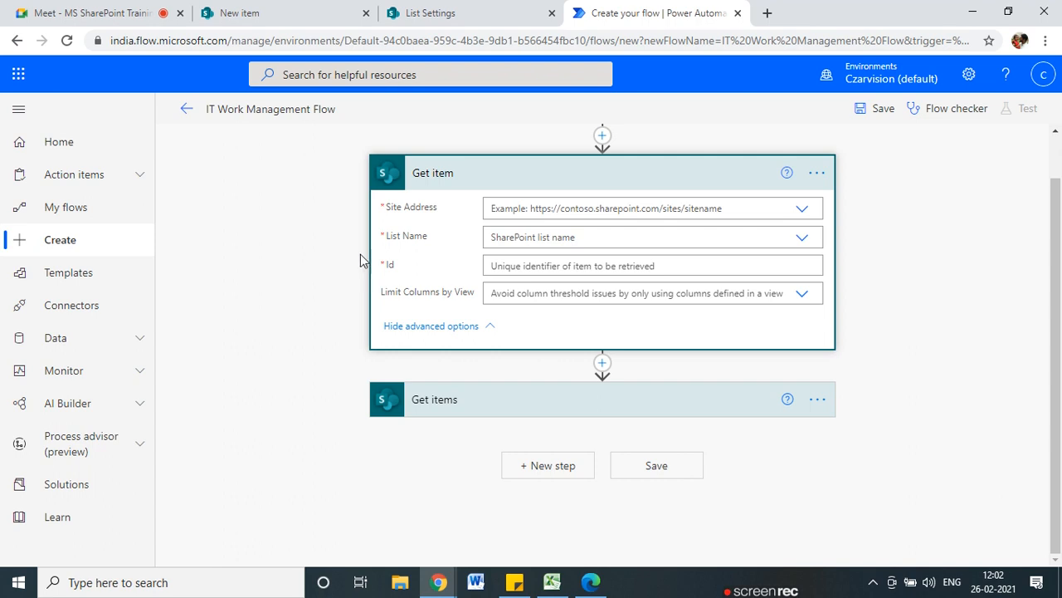
left_click(467, 404)
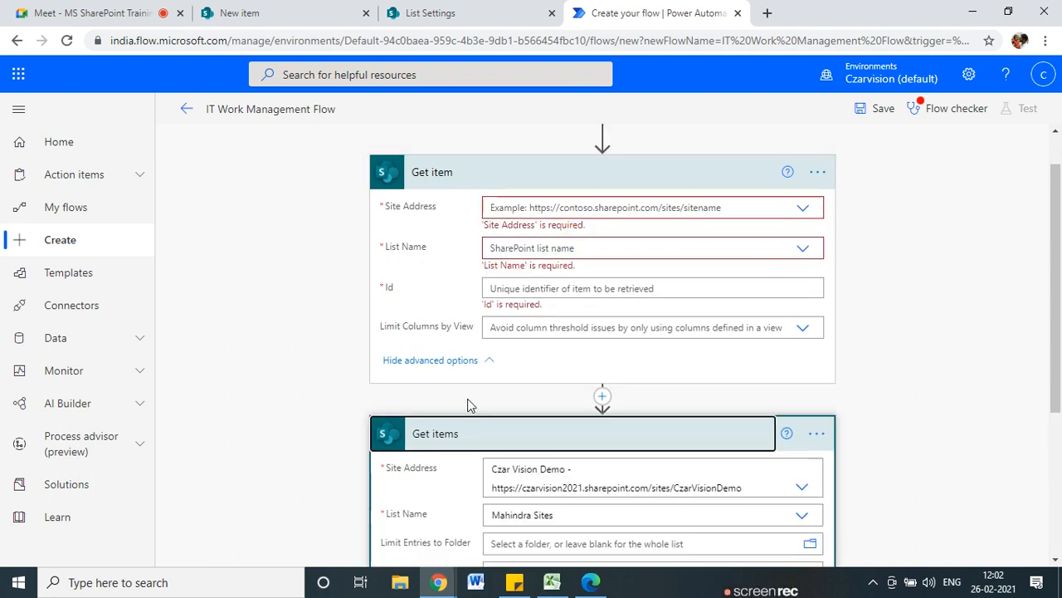
scroll(467, 419, "down", 3)
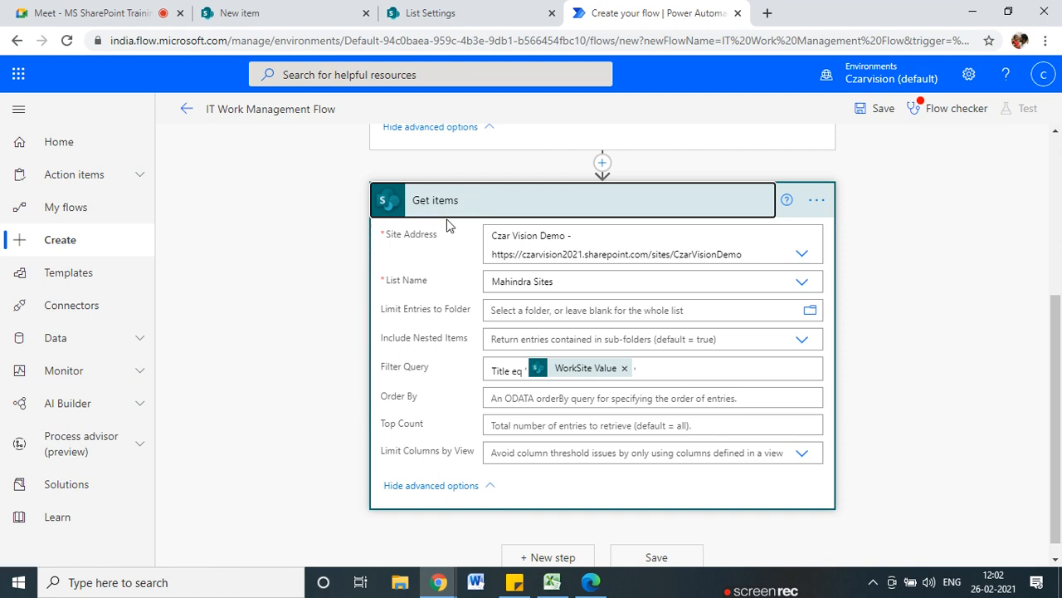
scroll(461, 241, "up", 1)
scroll(459, 259, "up", 3)
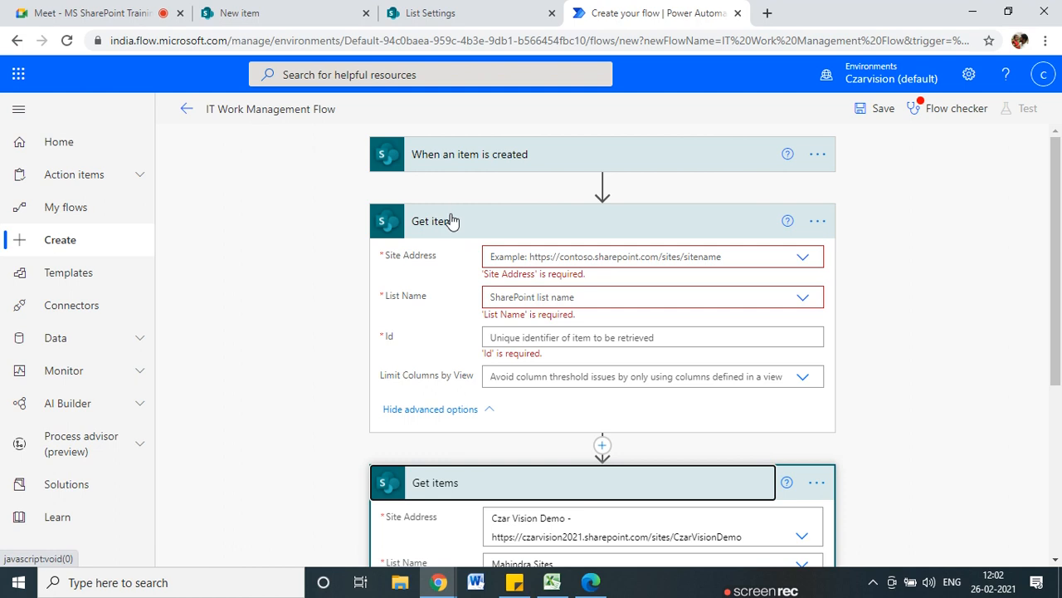
left_click(515, 260)
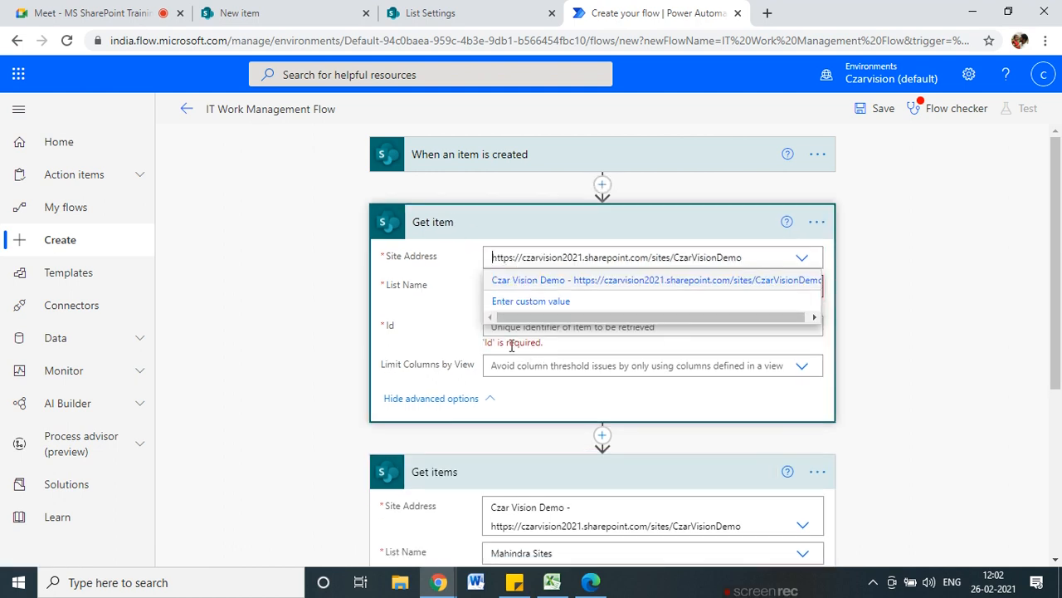
left_click(532, 280)
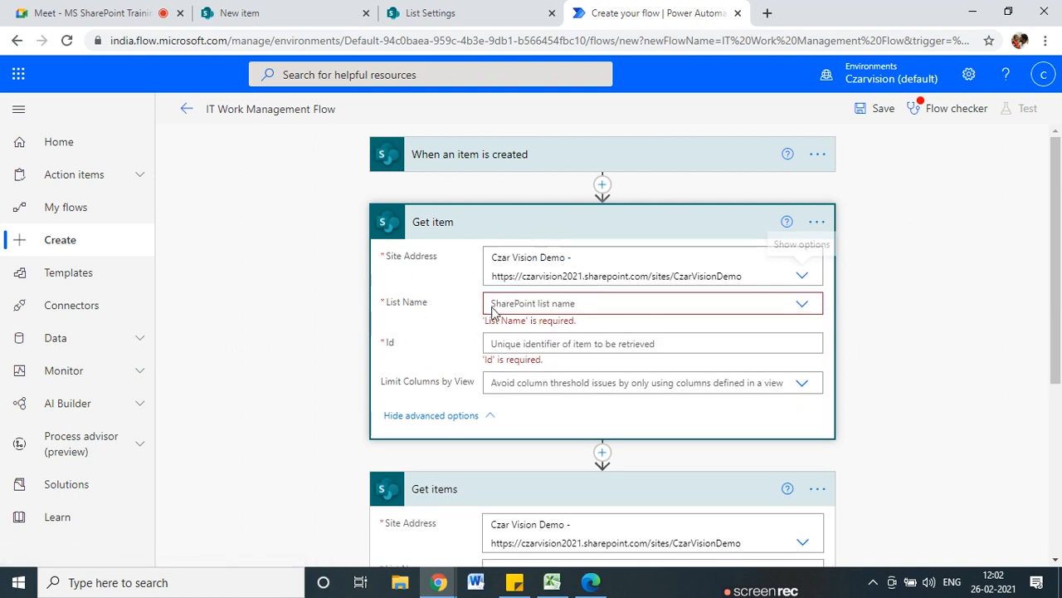
left_click(552, 305)
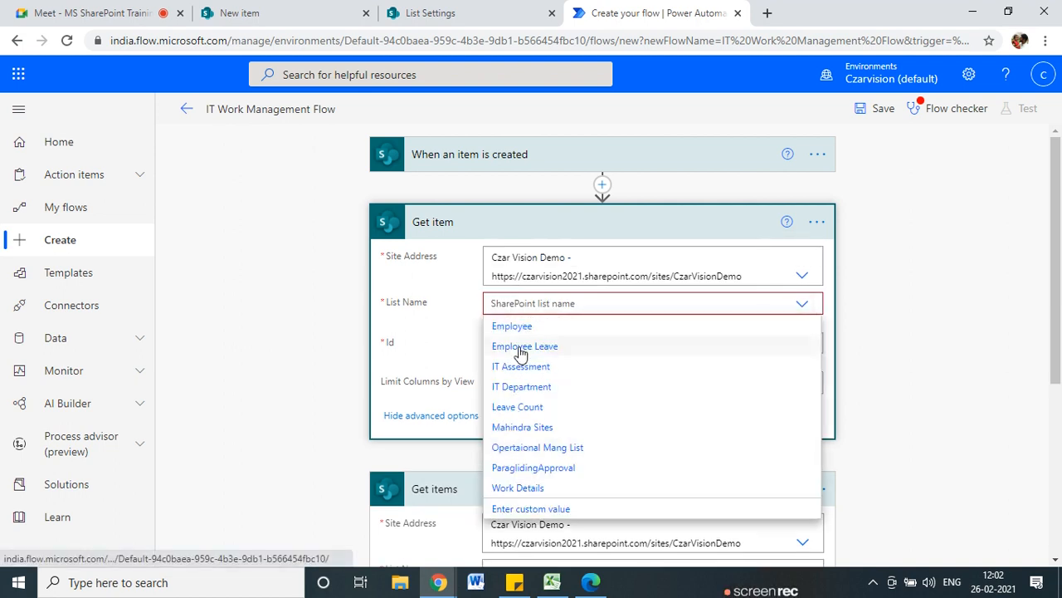
left_click(523, 429)
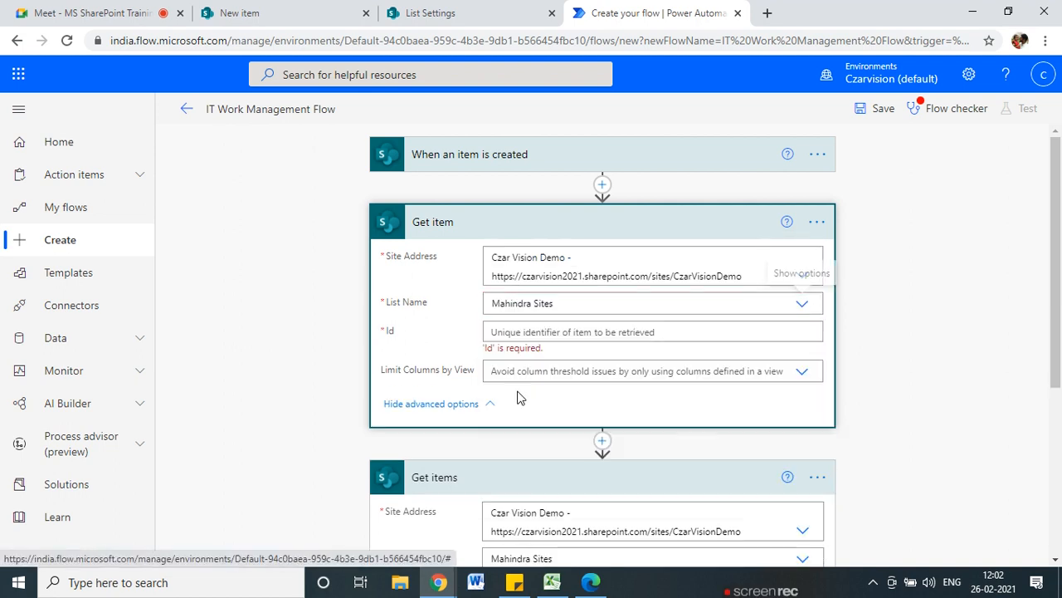
- Switch to SharePoint and edit the All Items view of the Mahindra Sites list to display the ID column
left_click(508, 333)
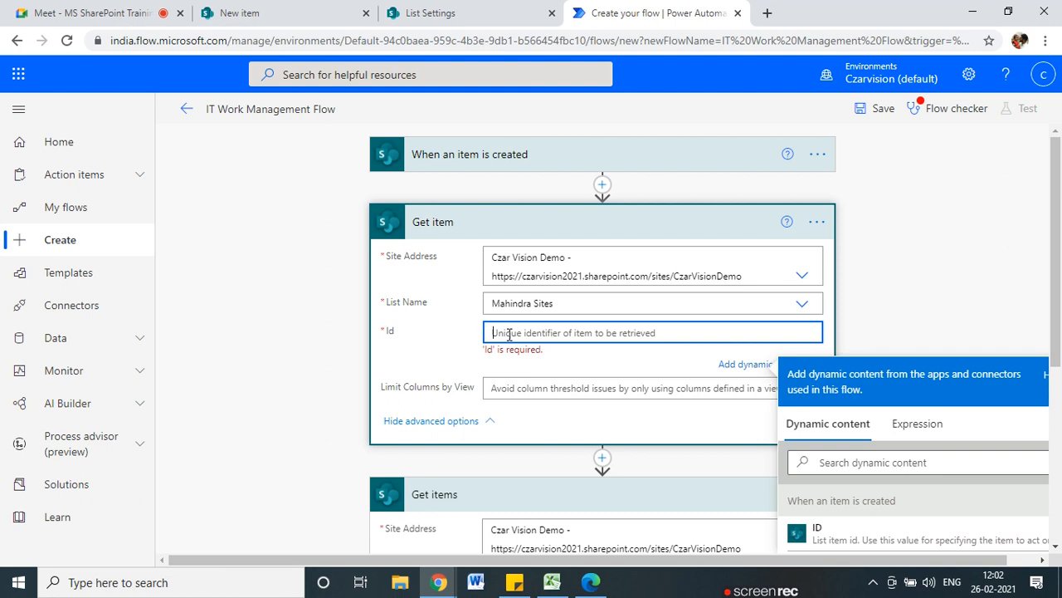
left_click(311, 10)
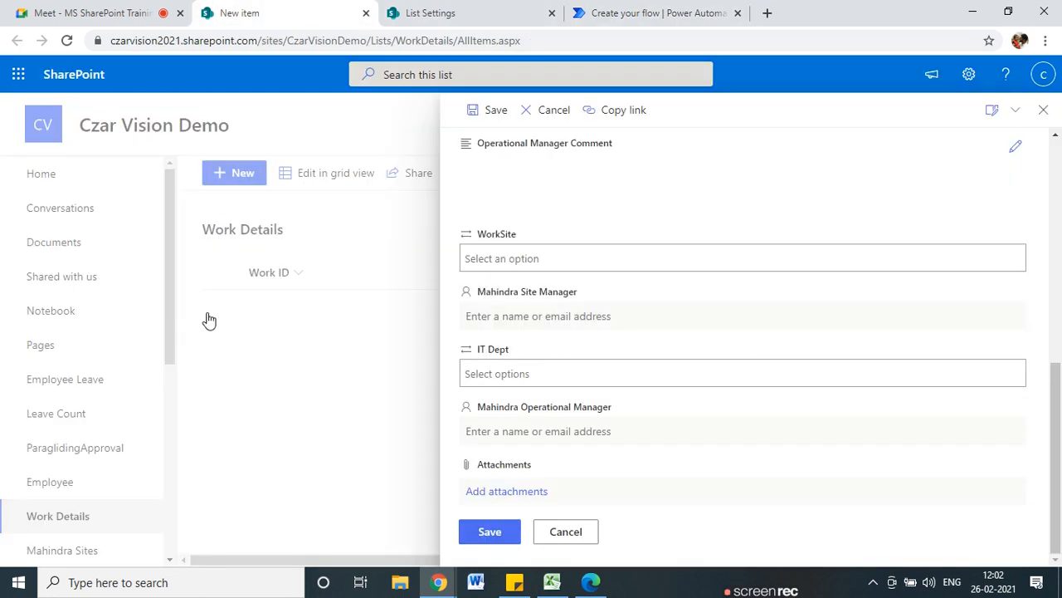
left_click(425, 12)
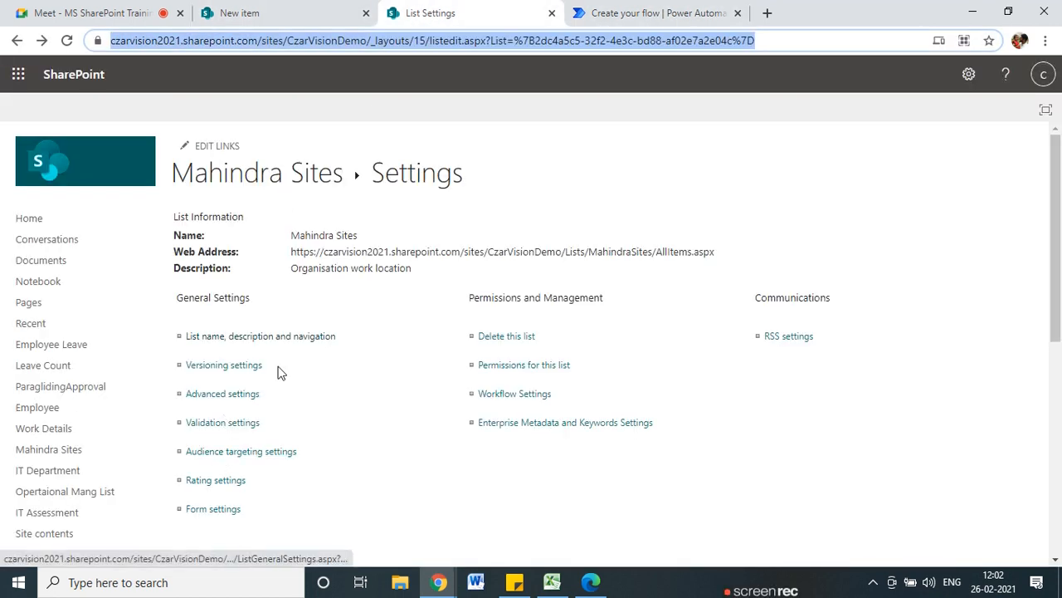
scroll(254, 493, "down", 3)
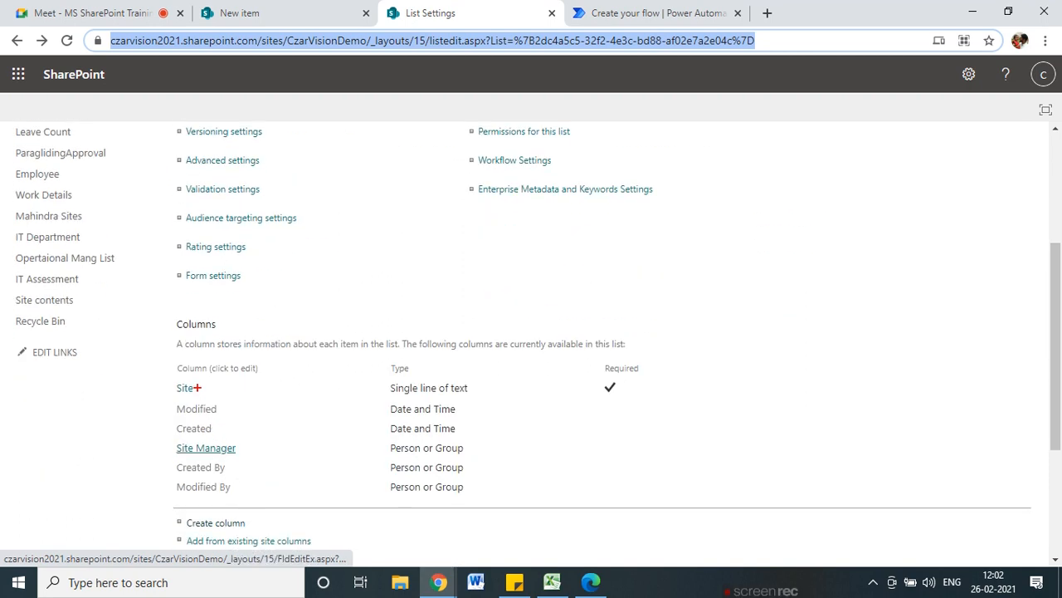
scroll(279, 435, "up", 3)
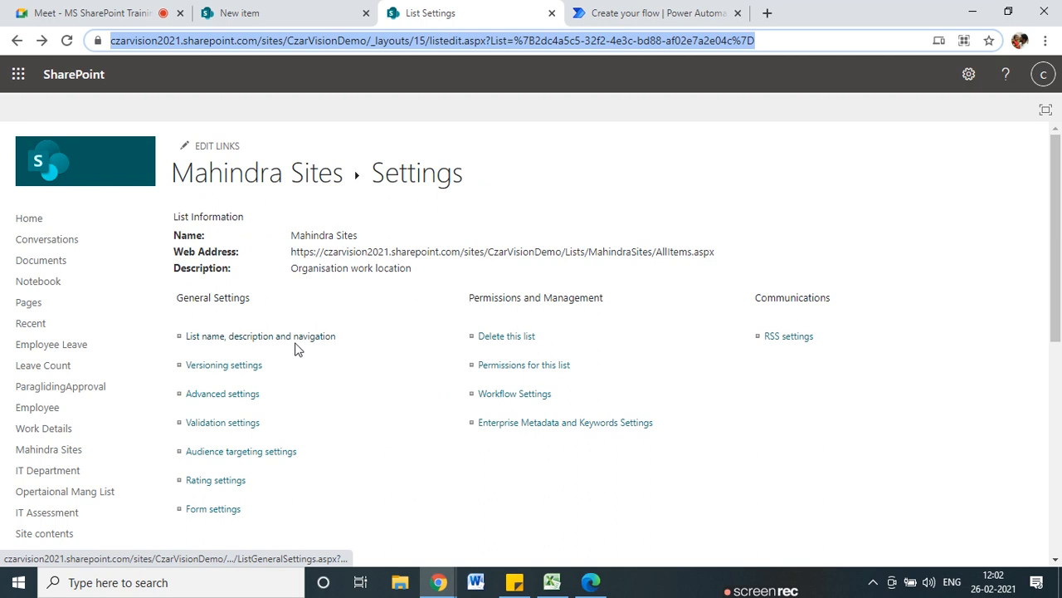
left_click(263, 181)
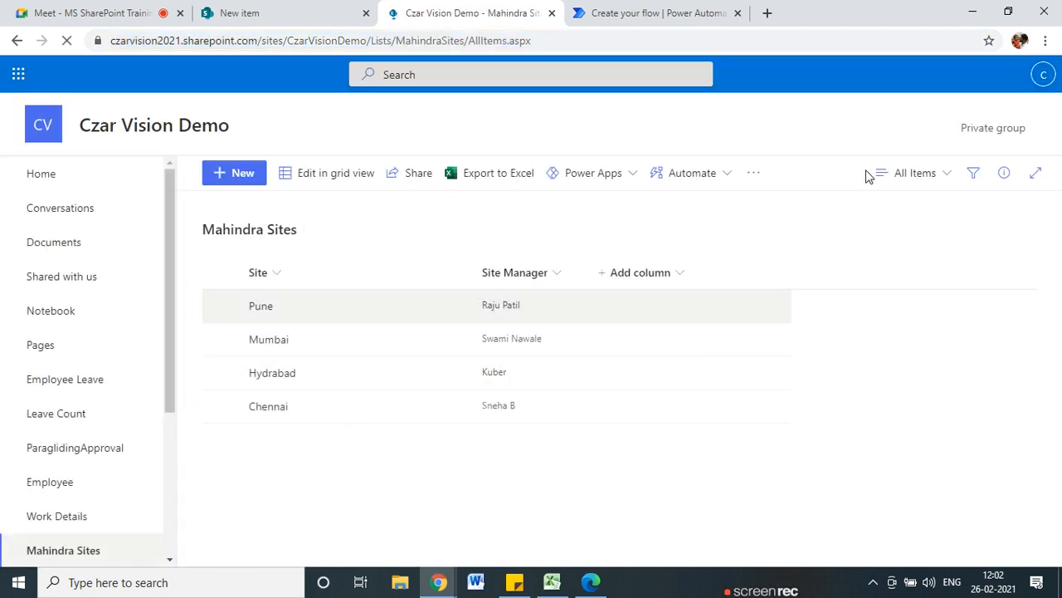
left_click(937, 175)
left_click(930, 380)
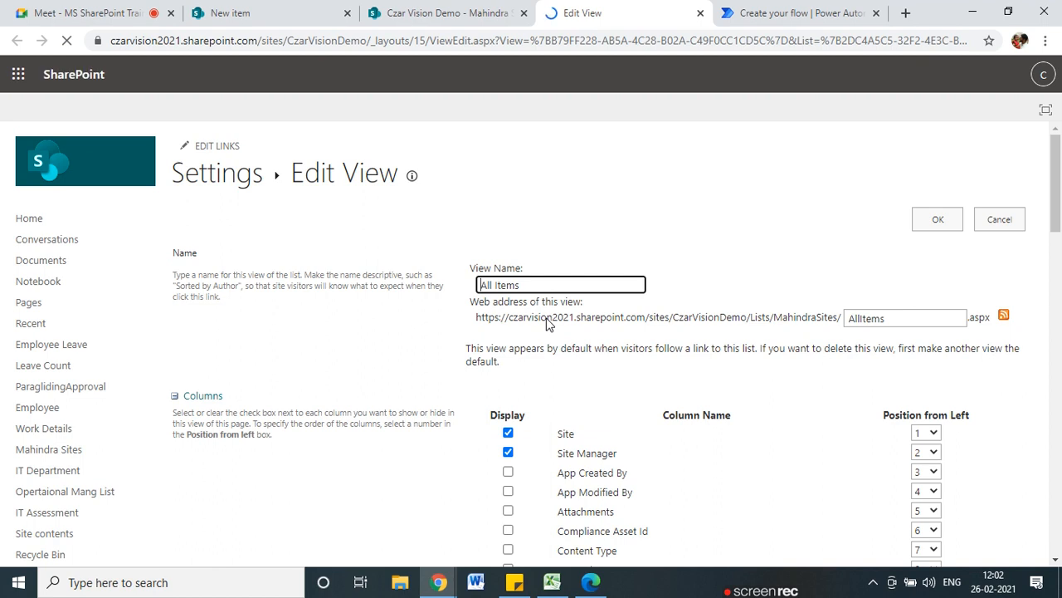
scroll(548, 332, "down", 2)
scroll(507, 336, "down", 2)
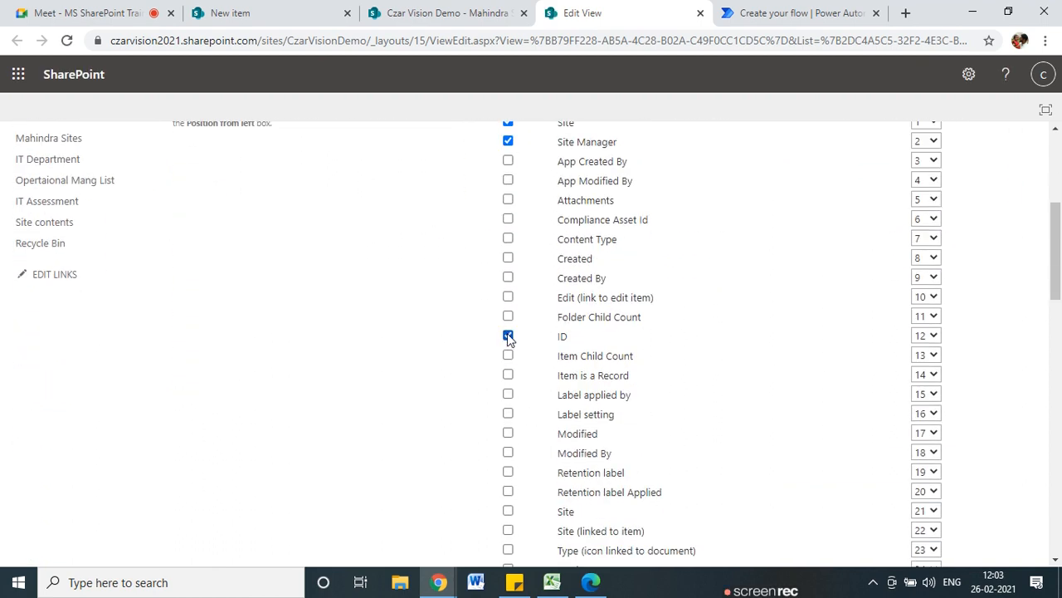
scroll(750, 368, "up", 4)
left_click(928, 223)
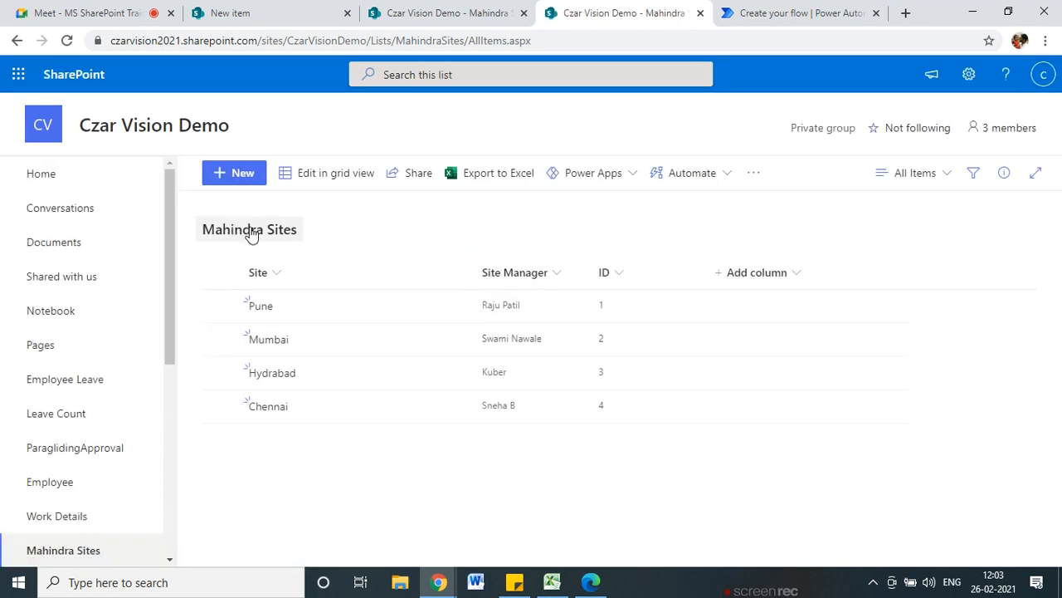
- Return to the flow in Power Automate and set the Get item action's Id to the WorkSite Id dynamic content
left_click(242, 14)
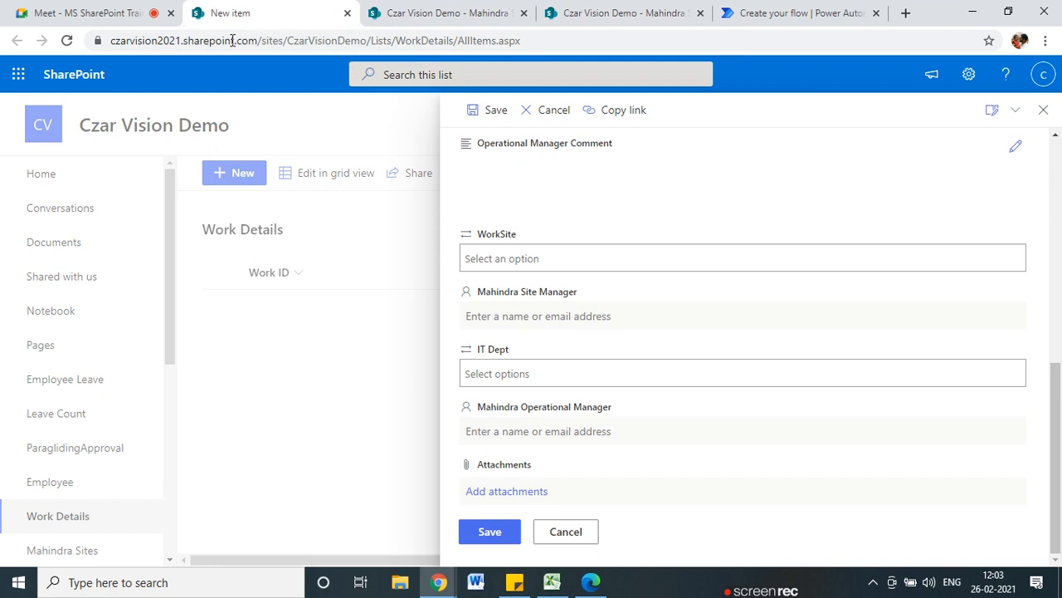
left_click(655, 13)
left_click(730, 13)
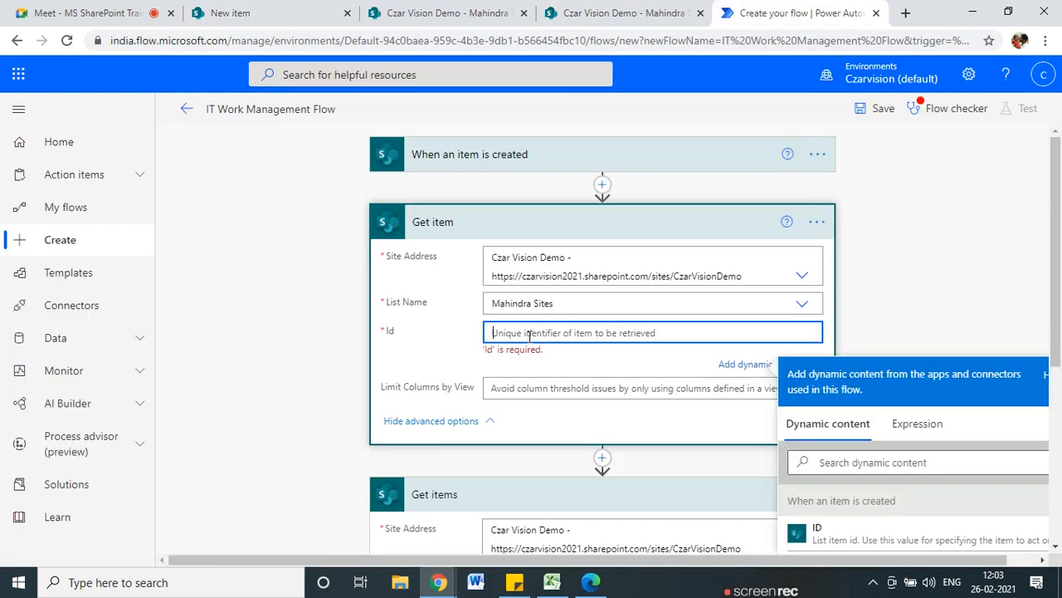
scroll(830, 431, "down", 2)
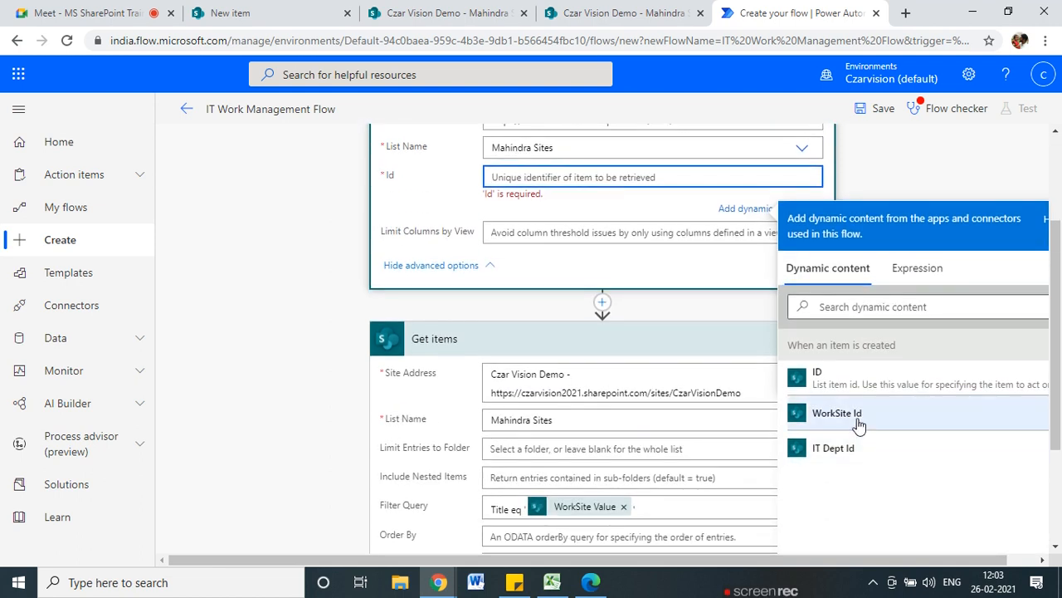
left_click(833, 307)
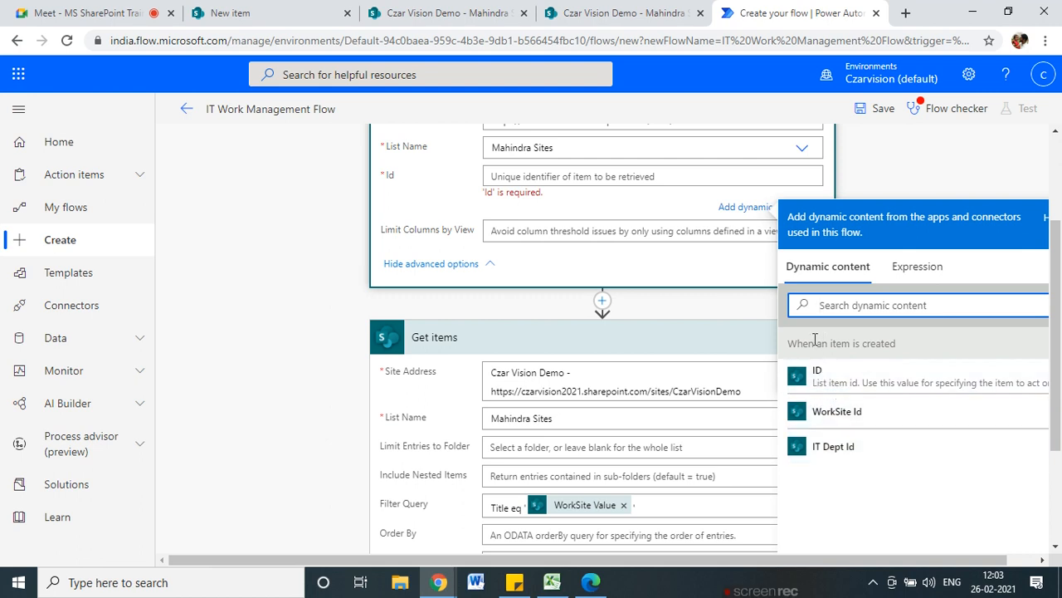
left_click(824, 414)
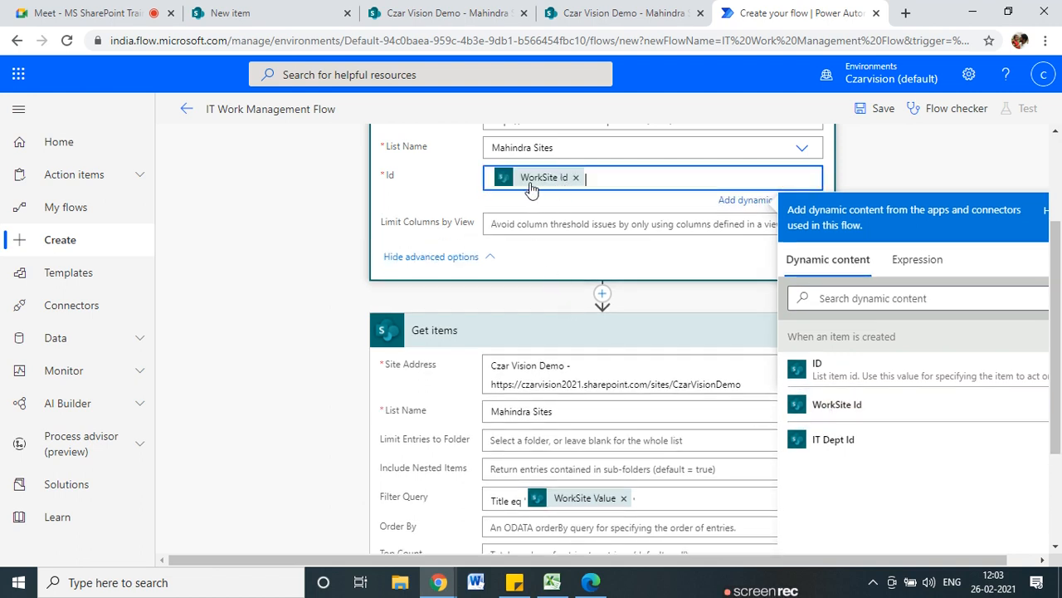
- Refresh the Mahindra Sites list in SharePoint and examine how each site, such as Pune, corresponds to its ID
left_click(436, 10)
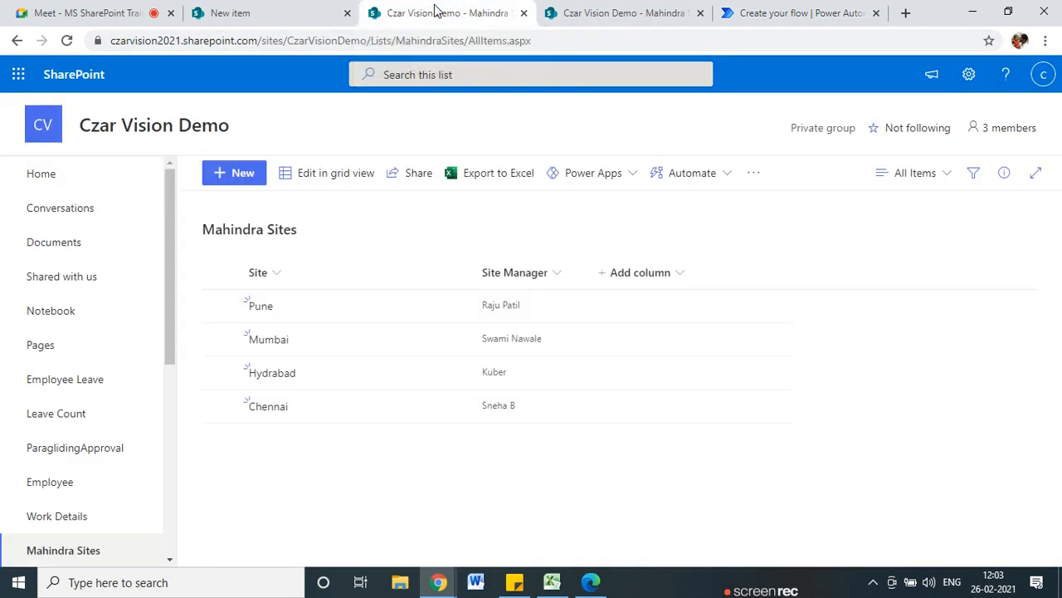
key("F5")
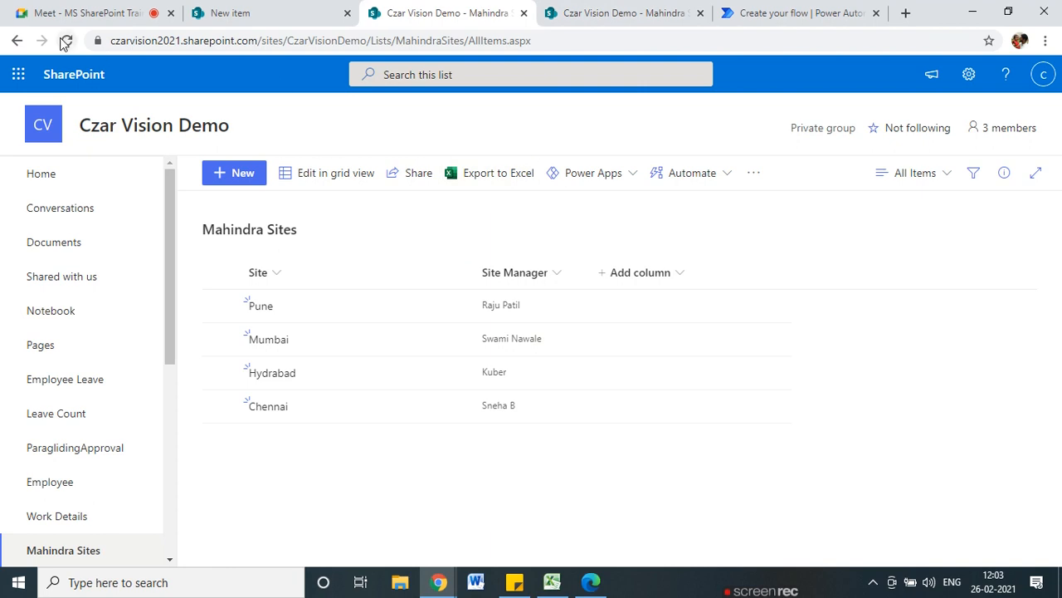
left_click(614, 10)
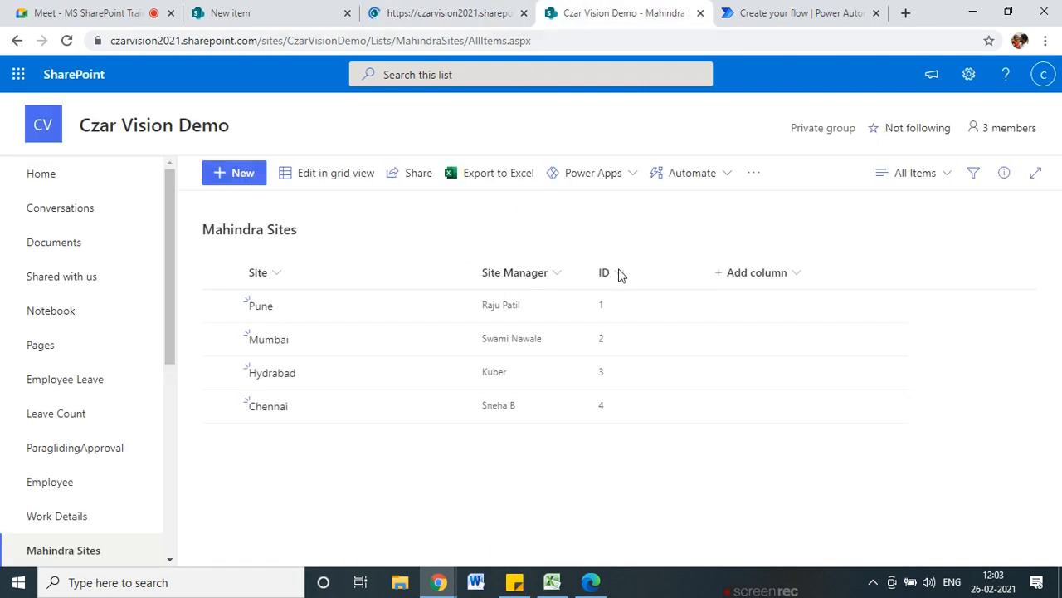
mouse_move(602, 287)
left_mouse_down()
mouse_move(599, 329)
mouse_move(612, 288)
left_mouse_up()
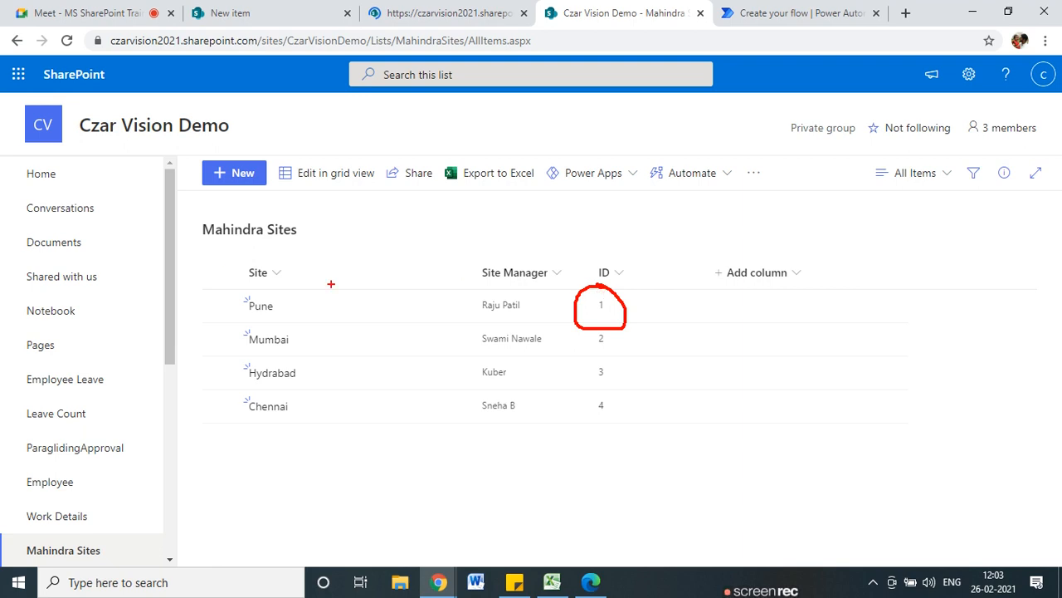
mouse_move(218, 240)
left_mouse_down()
mouse_move(329, 243)
mouse_move(221, 210)
left_mouse_up()
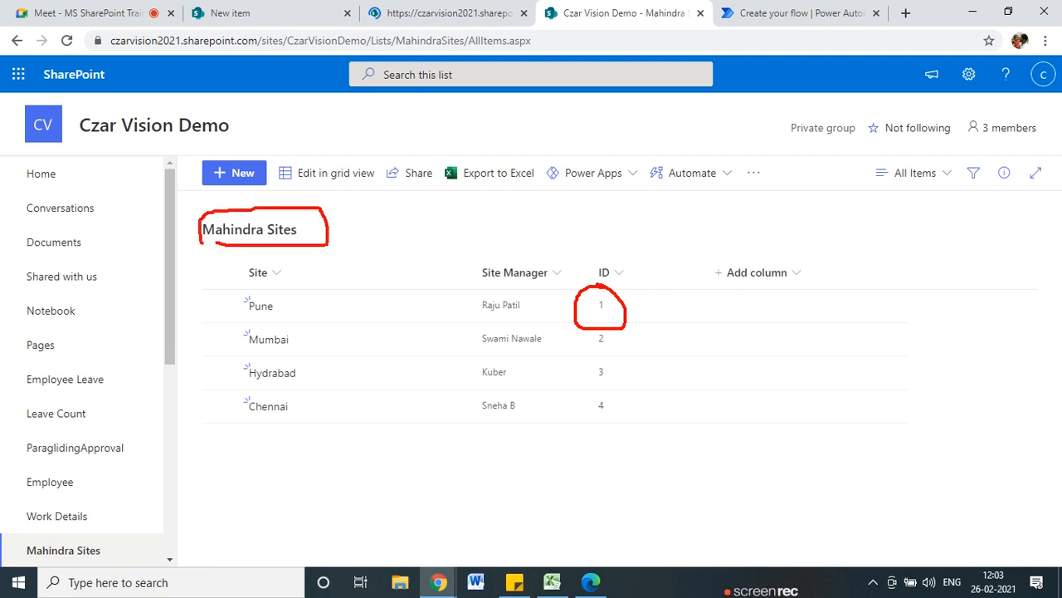
mouse_move(325, 226)
left_mouse_down()
mouse_move(394, 214)
mouse_move(391, 227)
left_mouse_up()
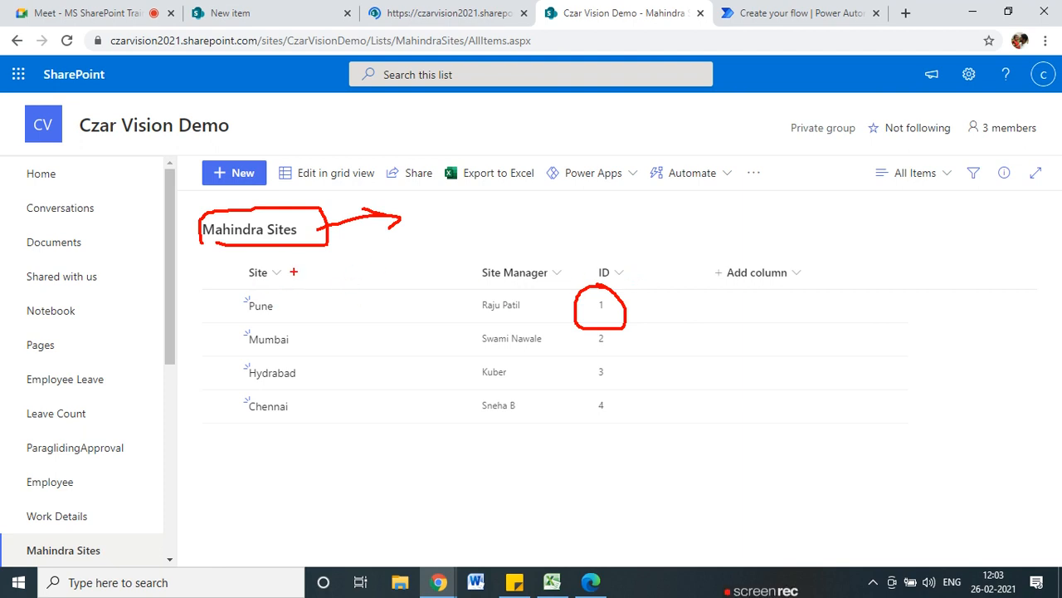
mouse_move(253, 259)
left_mouse_down()
mouse_move(295, 281)
mouse_move(286, 291)
mouse_move(528, 295)
mouse_move(567, 310)
left_mouse_up()
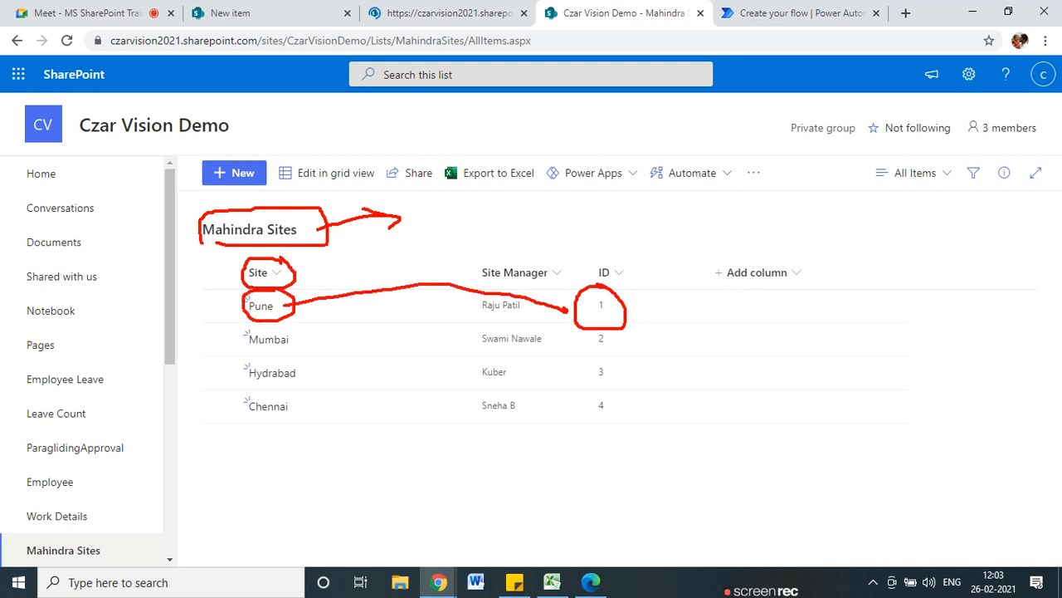
left_click_drag(248, 352, 290, 349)
- Switch back to Power Automate, review the Get item and Get items actions, and save the IT Work Management Flow
left_click(747, 12)
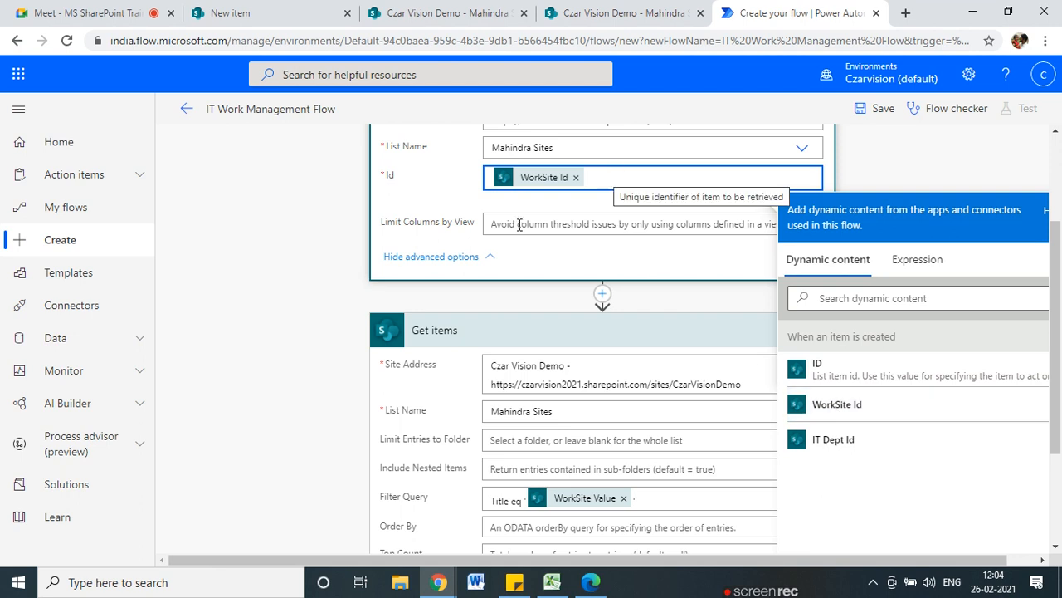
left_click(967, 170)
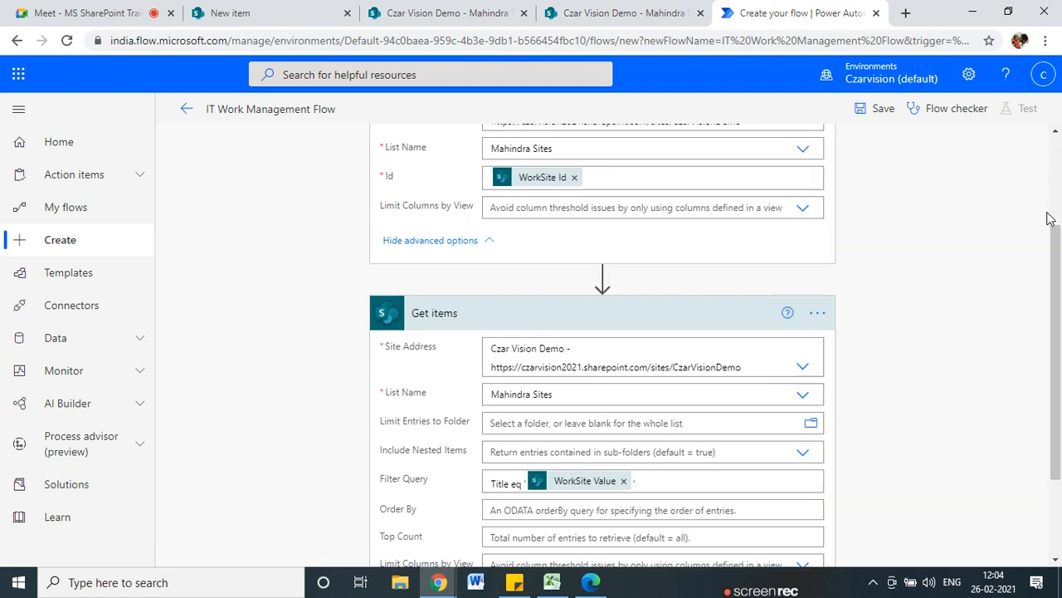
scroll(597, 246, "down", 3)
scroll(763, 254, "up", 3)
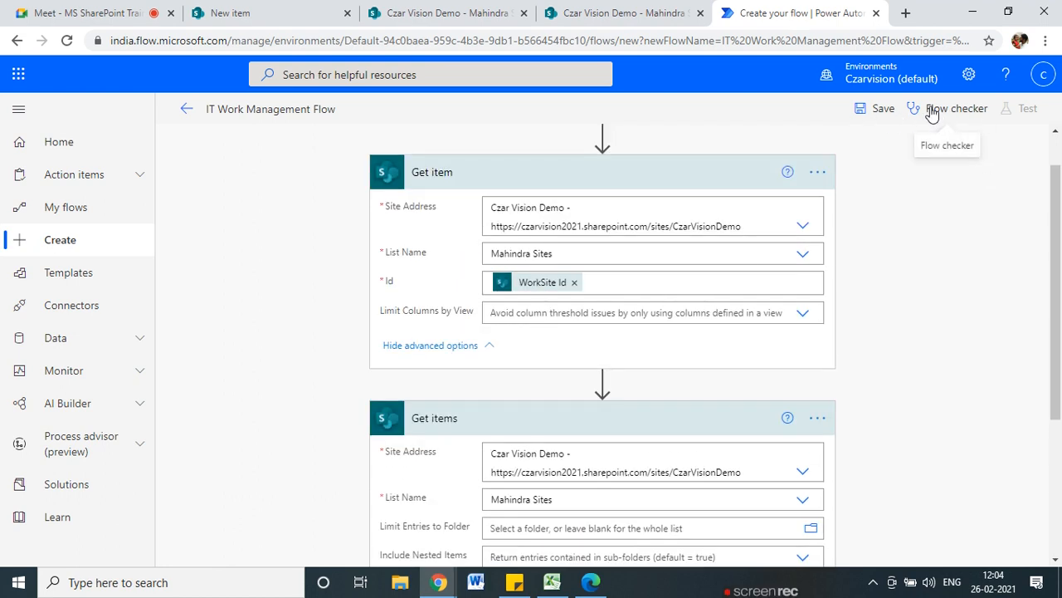
left_click(880, 110)
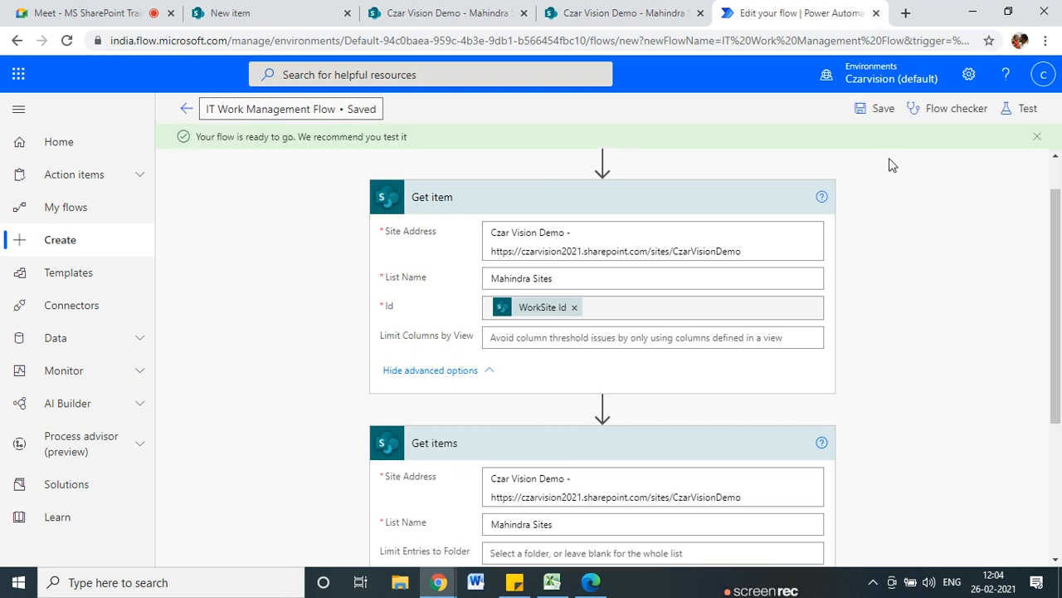
- Switch to the new Work Details item in SharePoint, set its WorkSite to Pune, and save the item
left_click(465, 15)
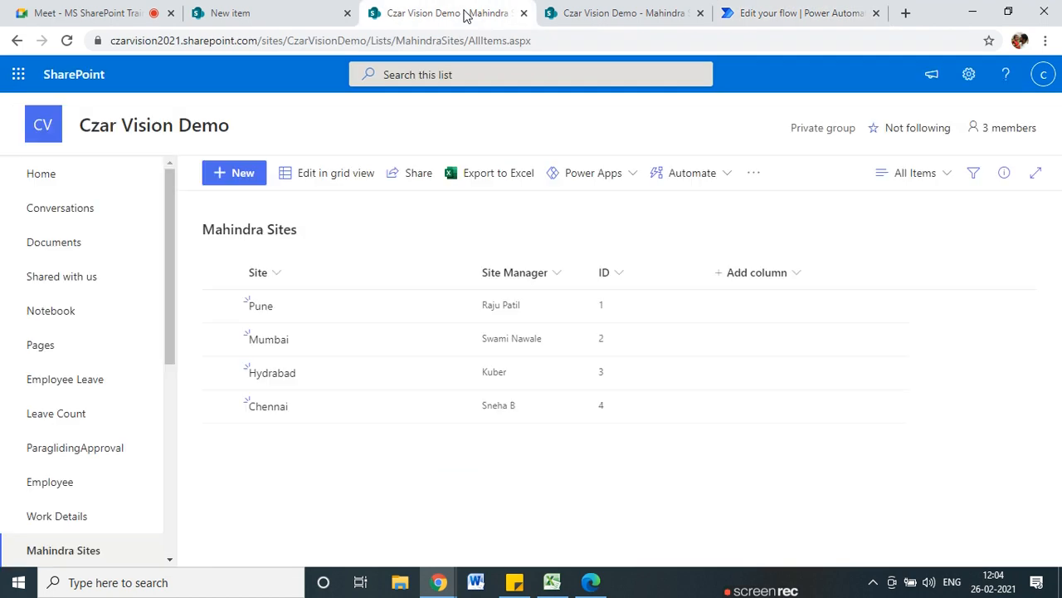
left_click(241, 12)
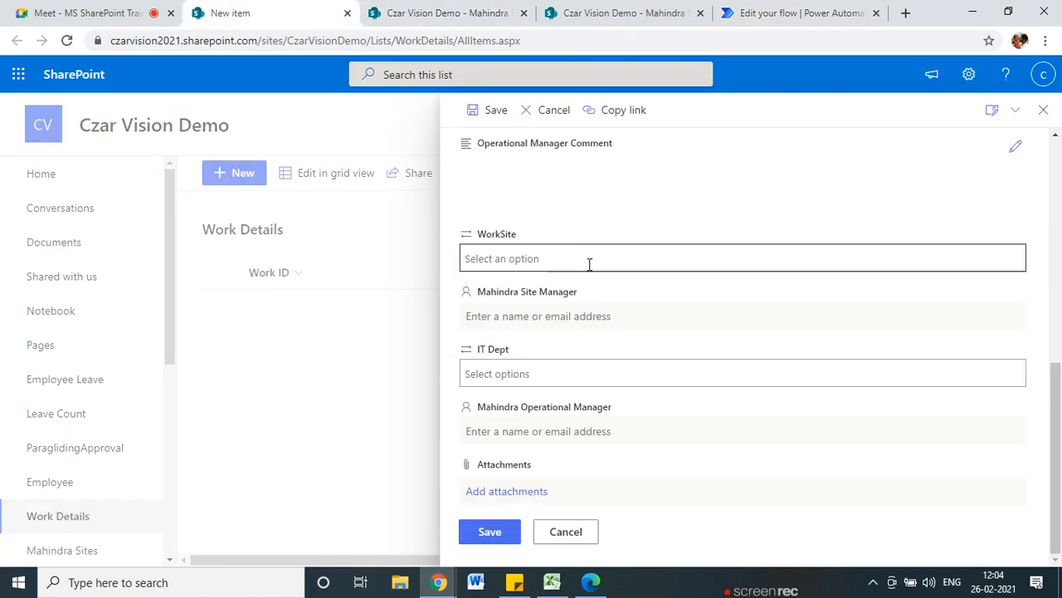
scroll(589, 266, "up", 10)
scroll(508, 233, "down", 10)
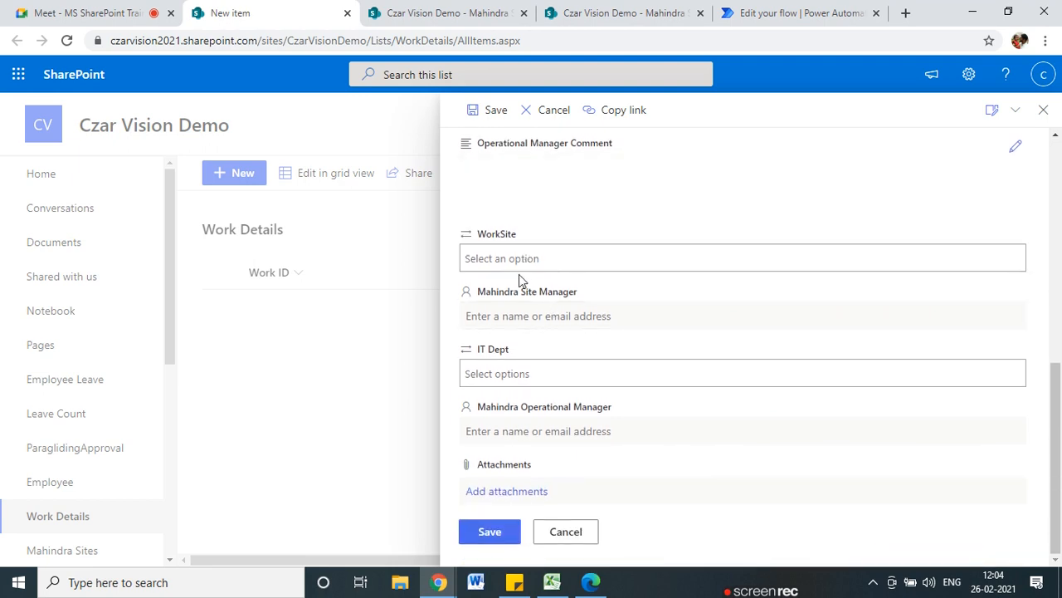
left_click(521, 260)
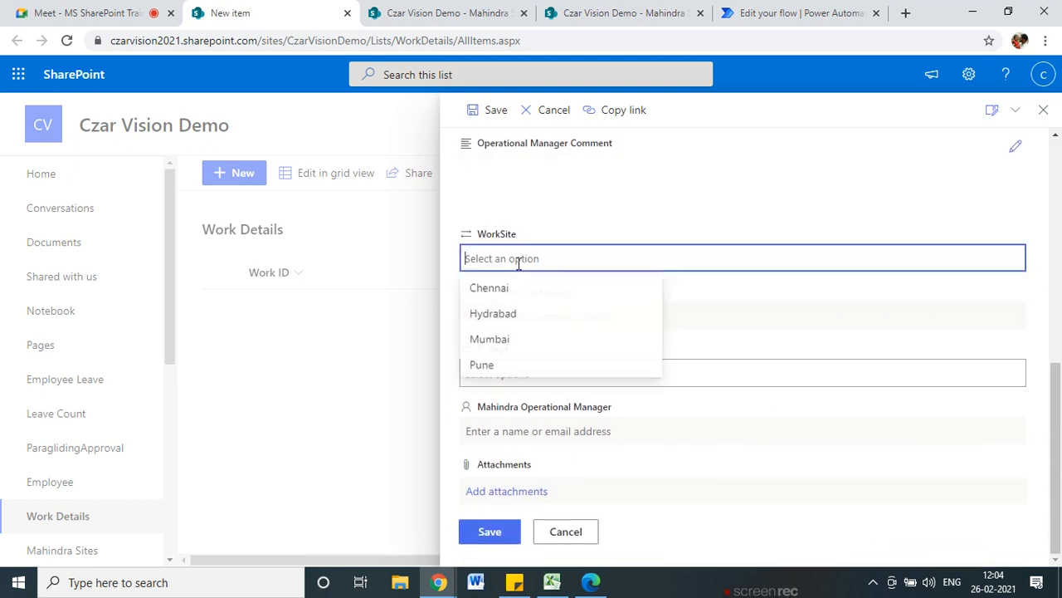
left_click(484, 366)
left_click(502, 541)
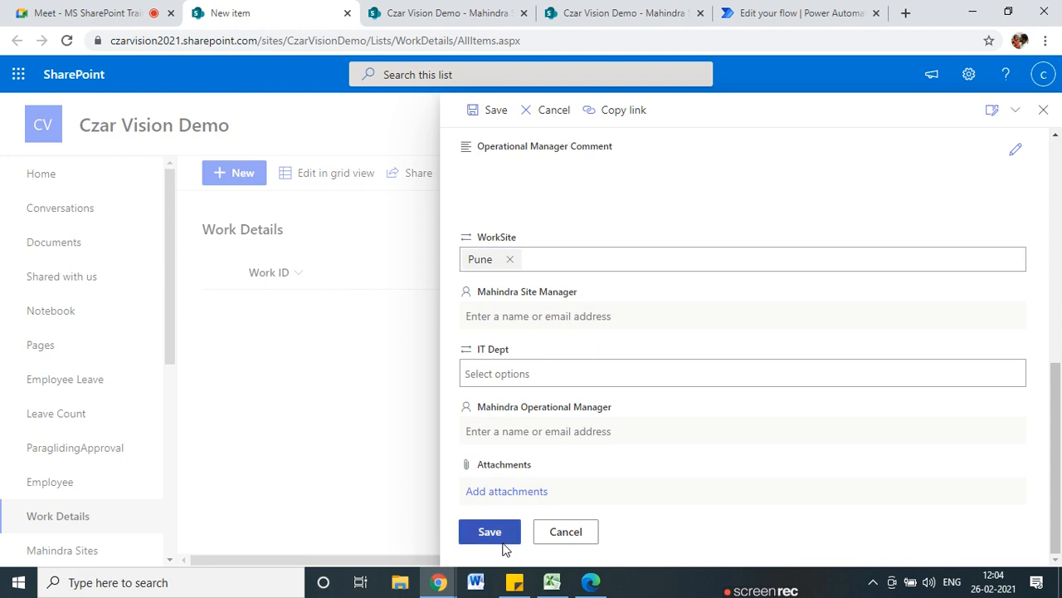
- Switch to Power Automate, start a manual test of the flow, and check the Work Details list in SharePoint while it runs
left_click(799, 10)
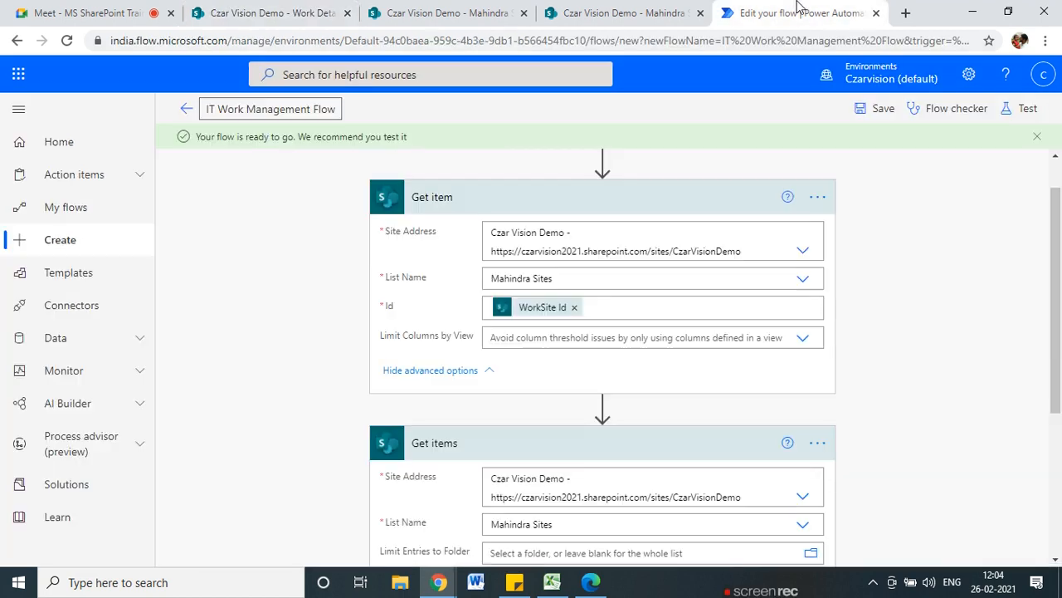
left_click(1021, 108)
left_click(819, 204)
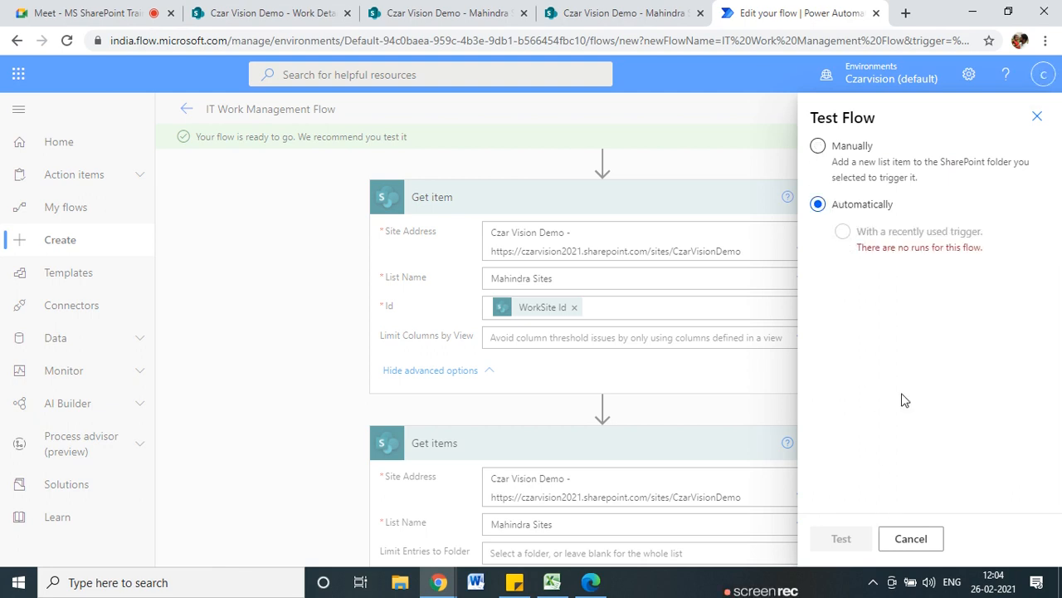
left_click(821, 145)
left_click(847, 538)
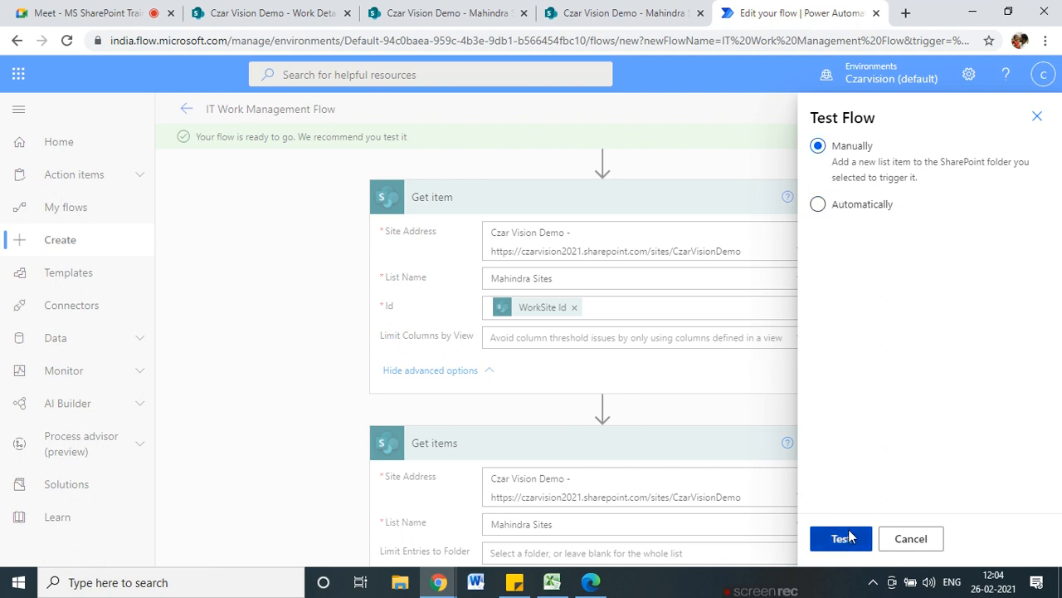
left_click(438, 10)
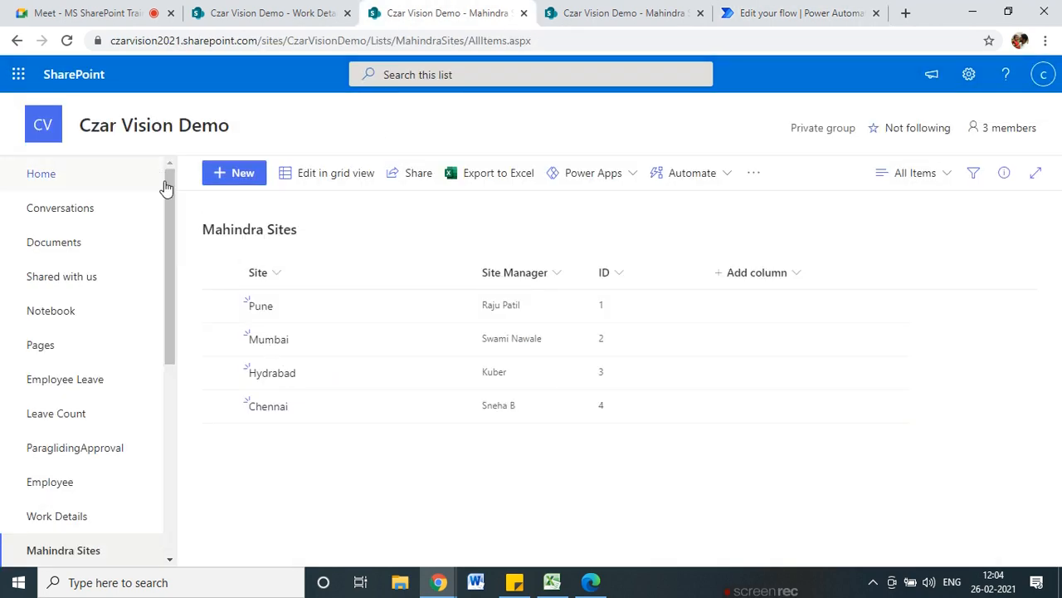
left_click(322, 10)
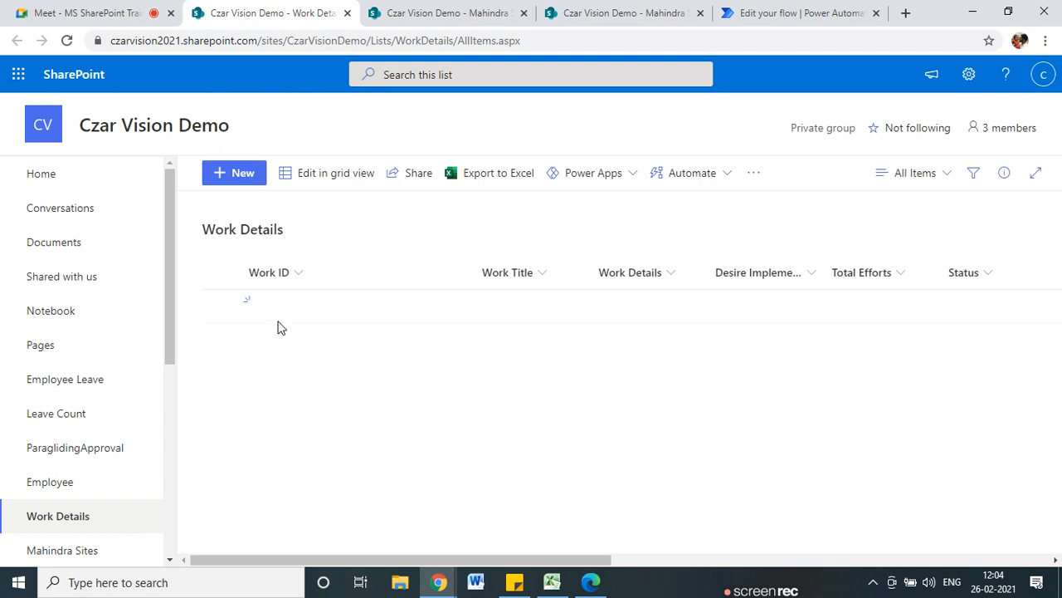
left_click(796, 13)
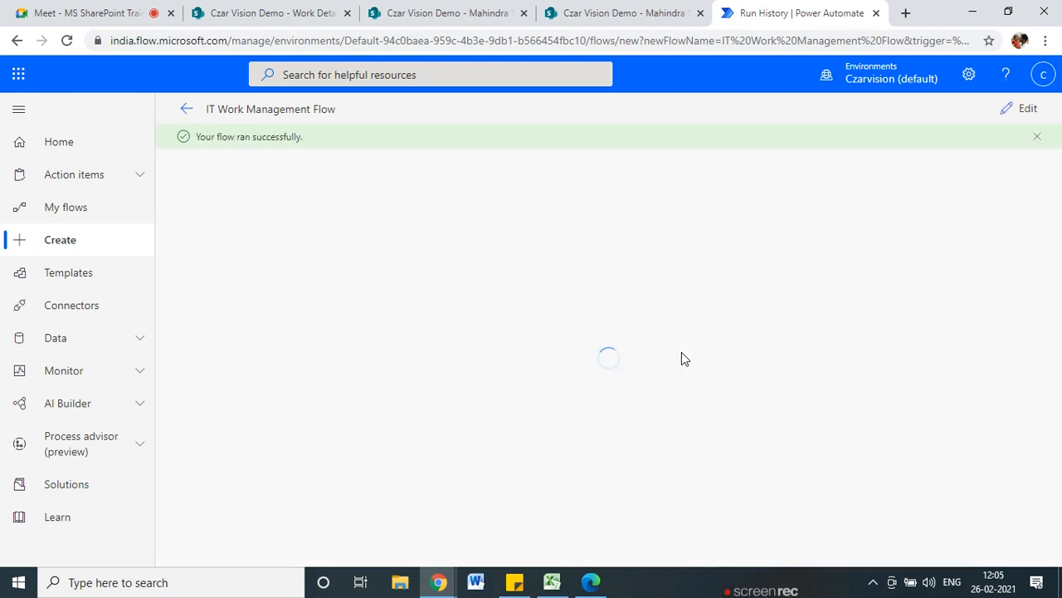
- Examine the inputs and outputs of the Get item action in the test run, including the Id, Site and Site Manager values
left_click(475, 273)
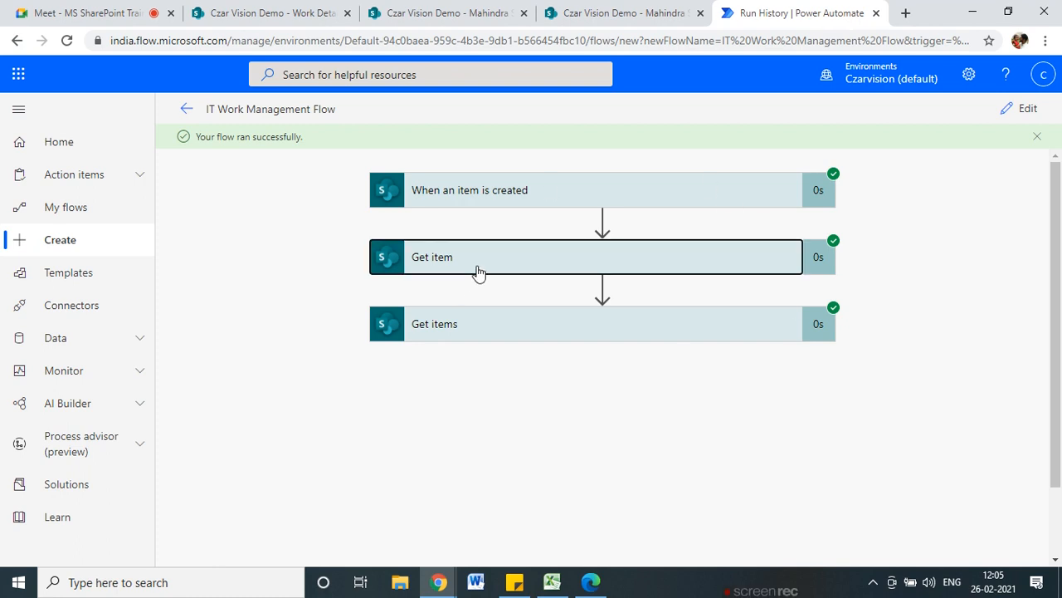
scroll(479, 283, "down", 3)
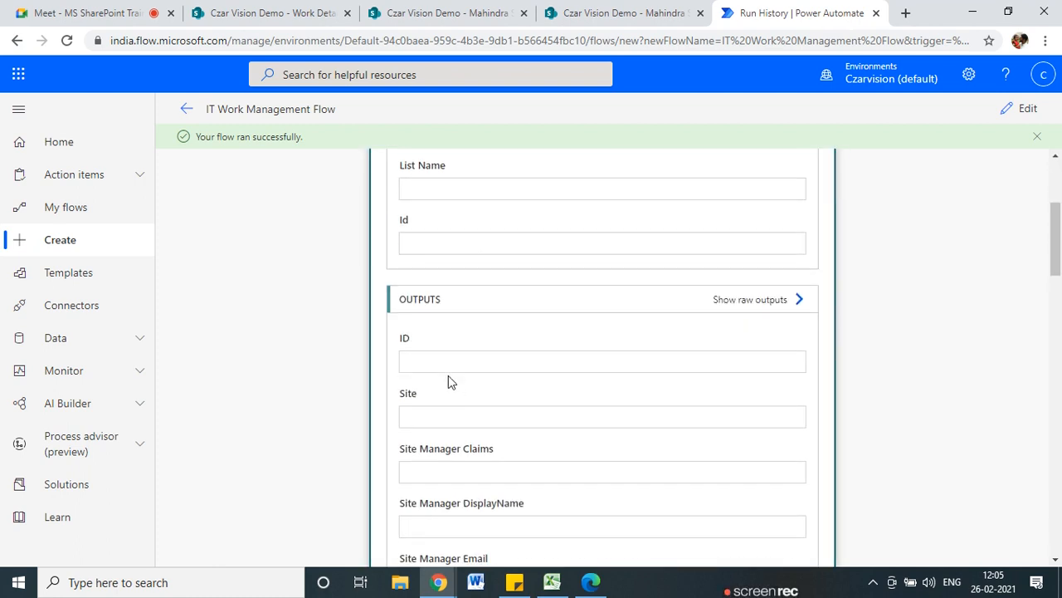
scroll(448, 376, "down", 8)
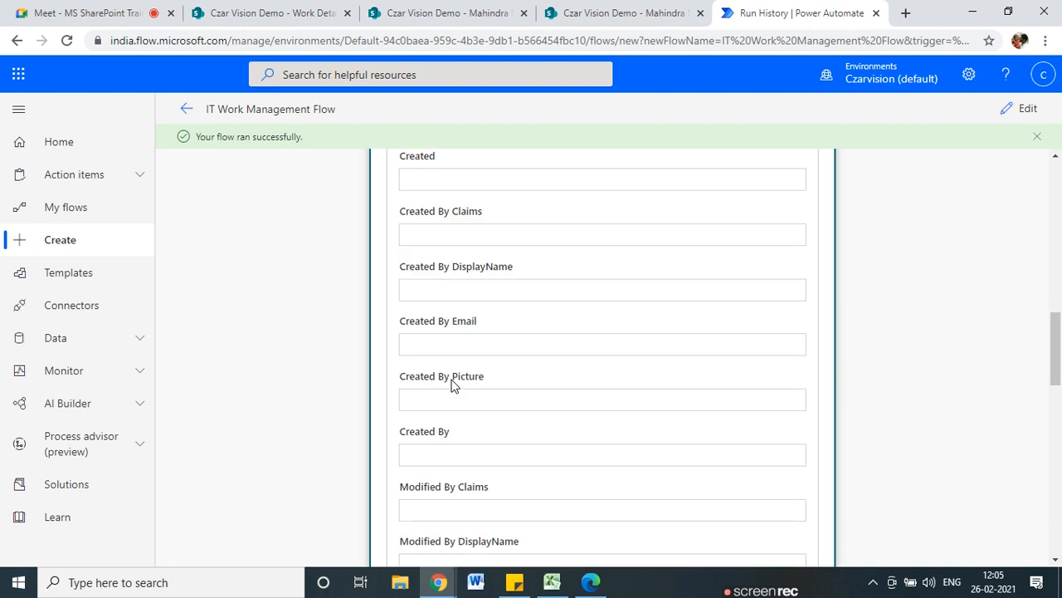
scroll(453, 386, "down", 10)
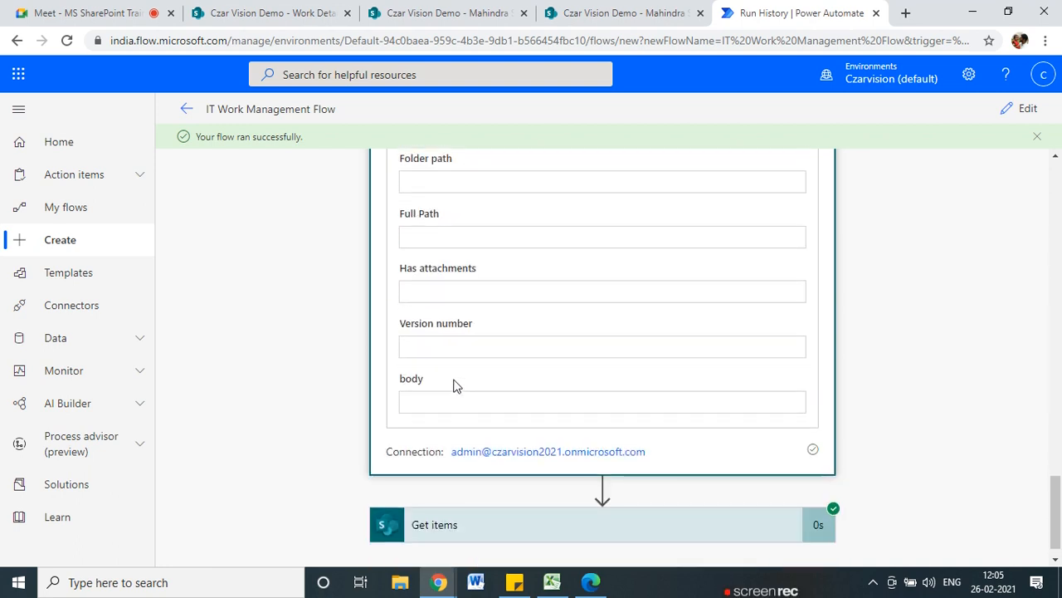
scroll(454, 386, "up", 10)
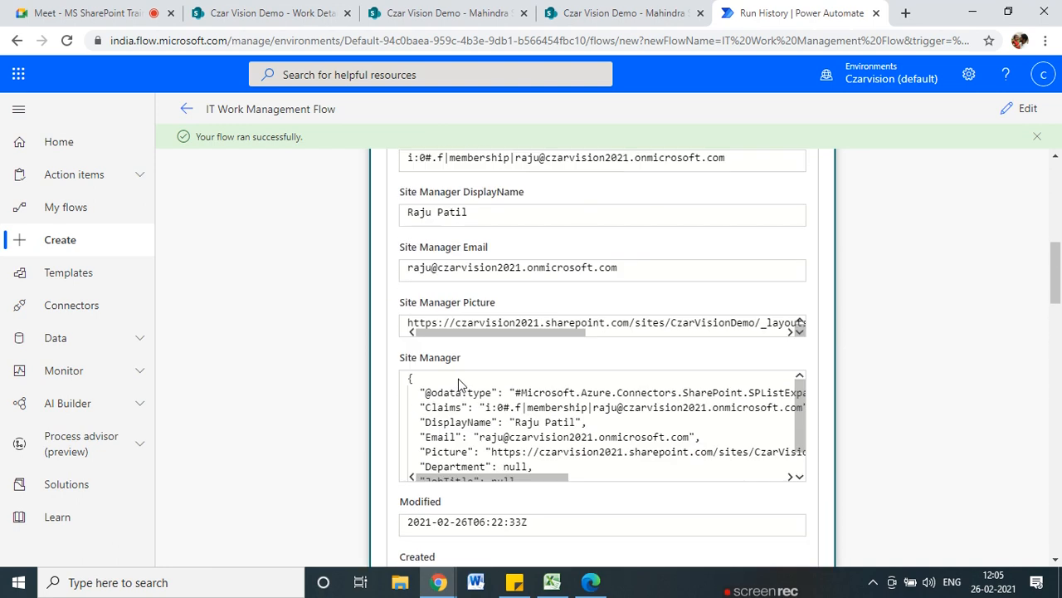
scroll(459, 381, "up", 10)
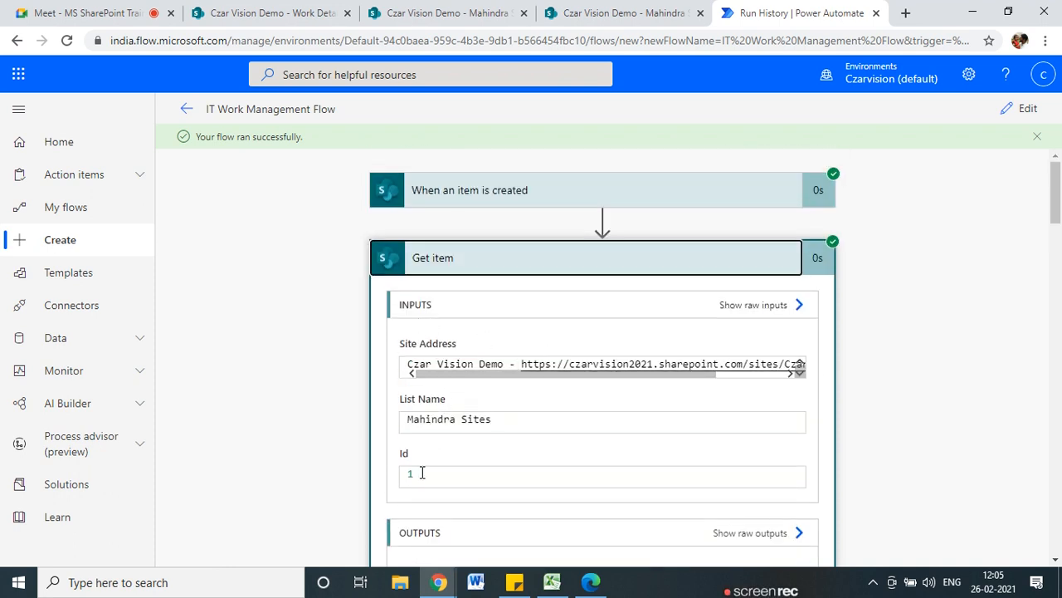
scroll(464, 461, "down", 3)
left_click_drag(439, 420, 412, 414)
scroll(431, 423, "down", 5)
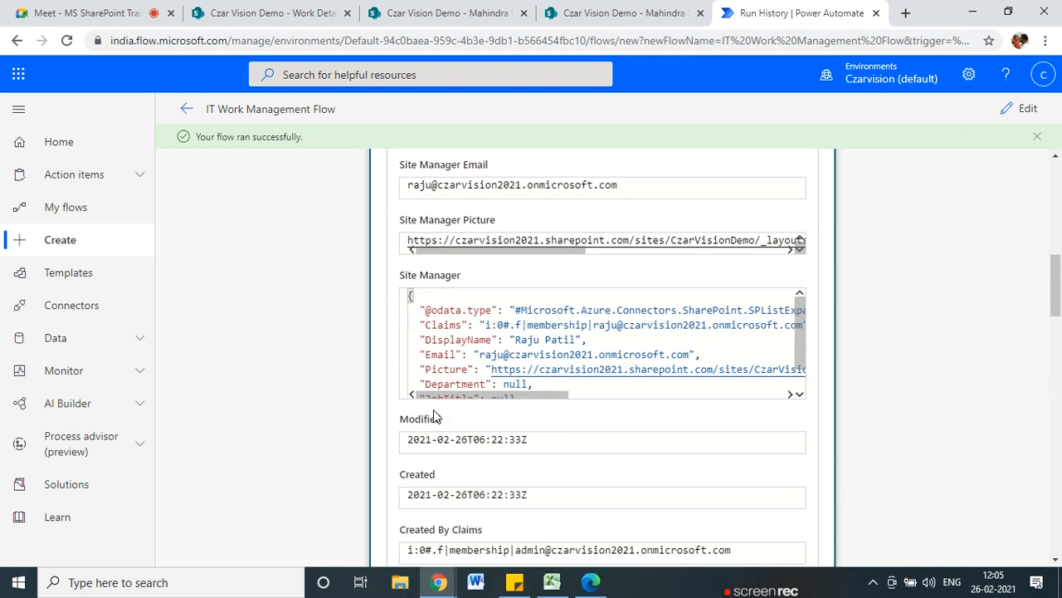
scroll(435, 418, "down", 12)
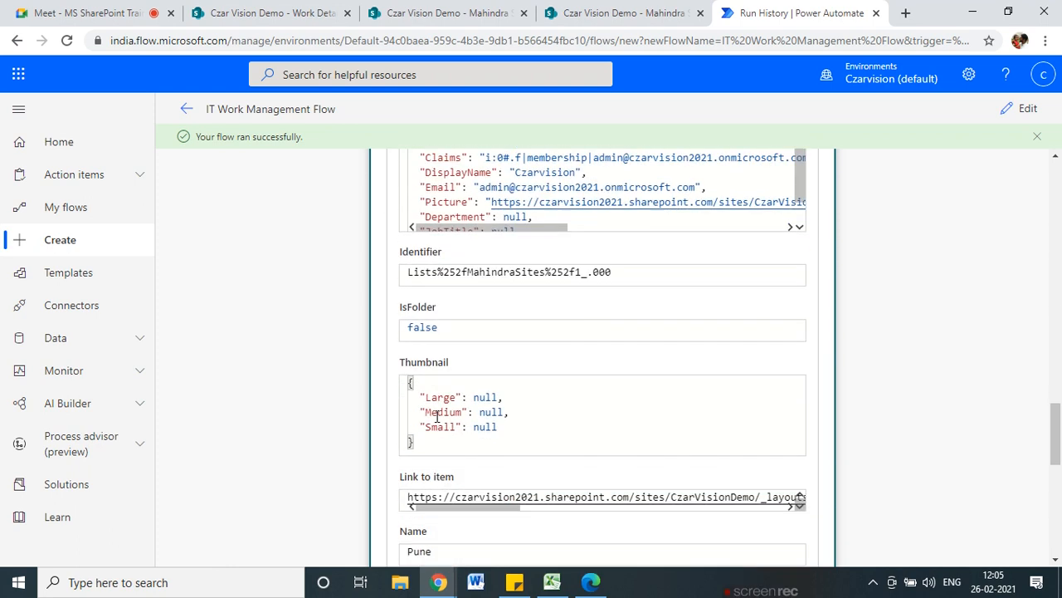
scroll(436, 417, "down", 2)
scroll(435, 416, "down", 5)
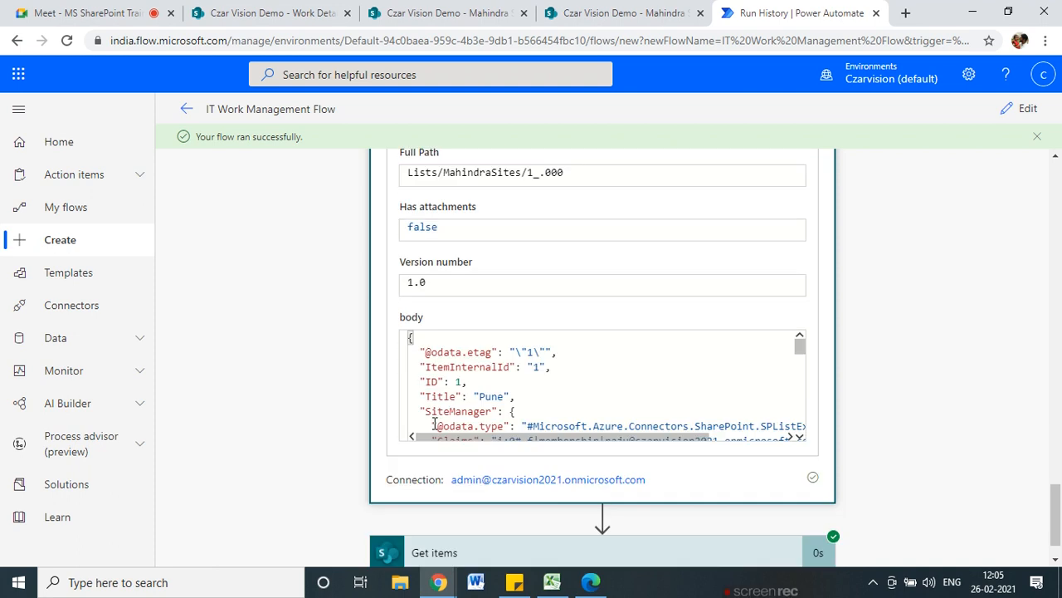
- Expand the Get items action in the test run and open its downloadable output to examine the raw response
left_click(510, 515)
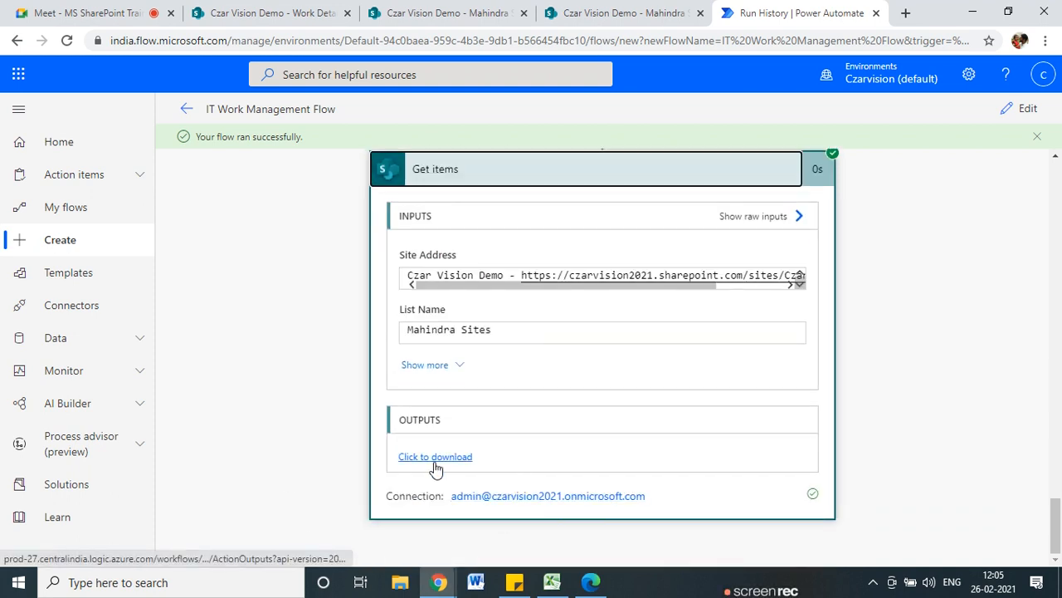
left_click(449, 464)
left_click_drag(112, 71, 5, 50)
left_click(732, 376)
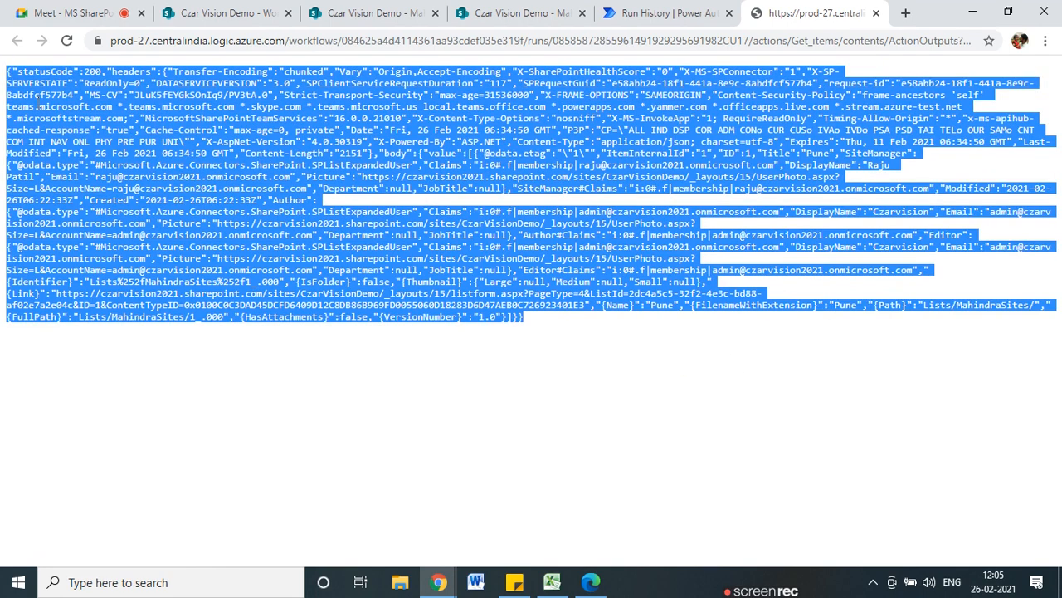
left_click(242, 217)
left_click_drag(183, 95, 495, 334)
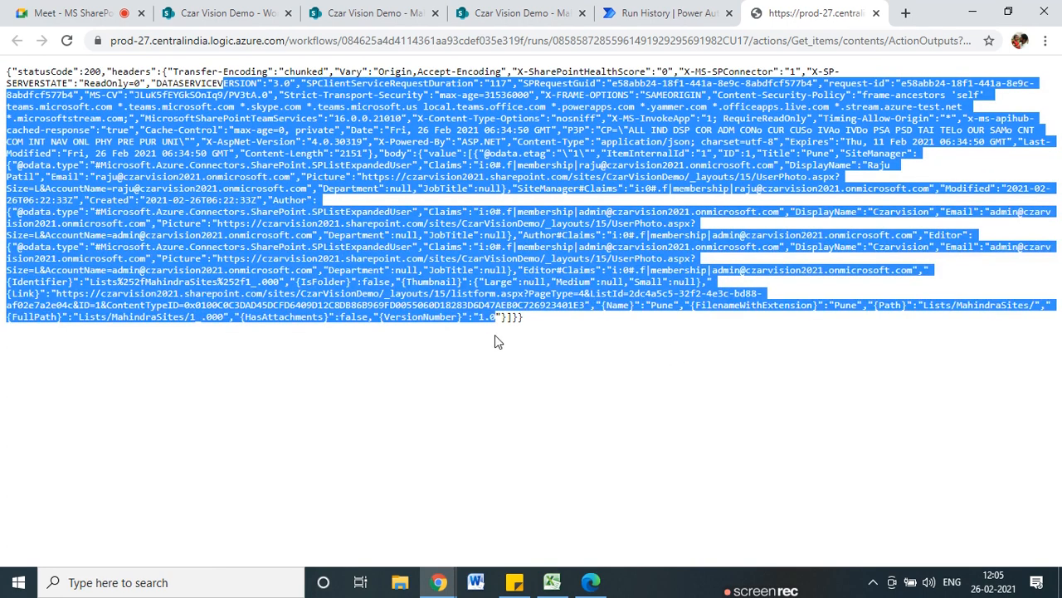
left_click(495, 334)
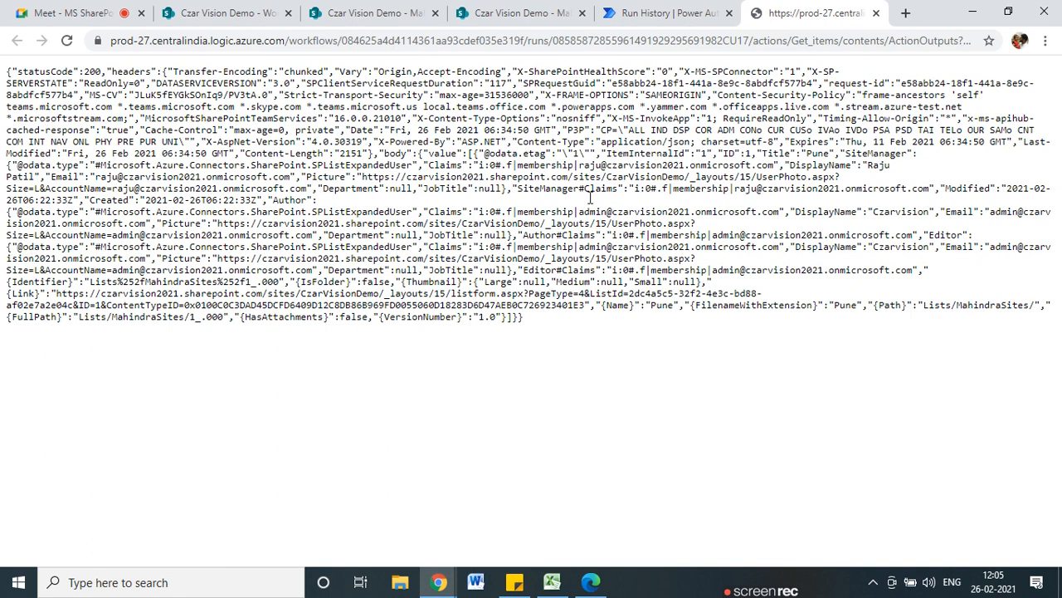
- Switch back to the flow run, reopen the flow for editing, and collapse the Get item and Get items actions
left_click(669, 13)
scroll(573, 398, "up", 5)
scroll(581, 391, "down", 5)
scroll(1060, 267, "down", 5)
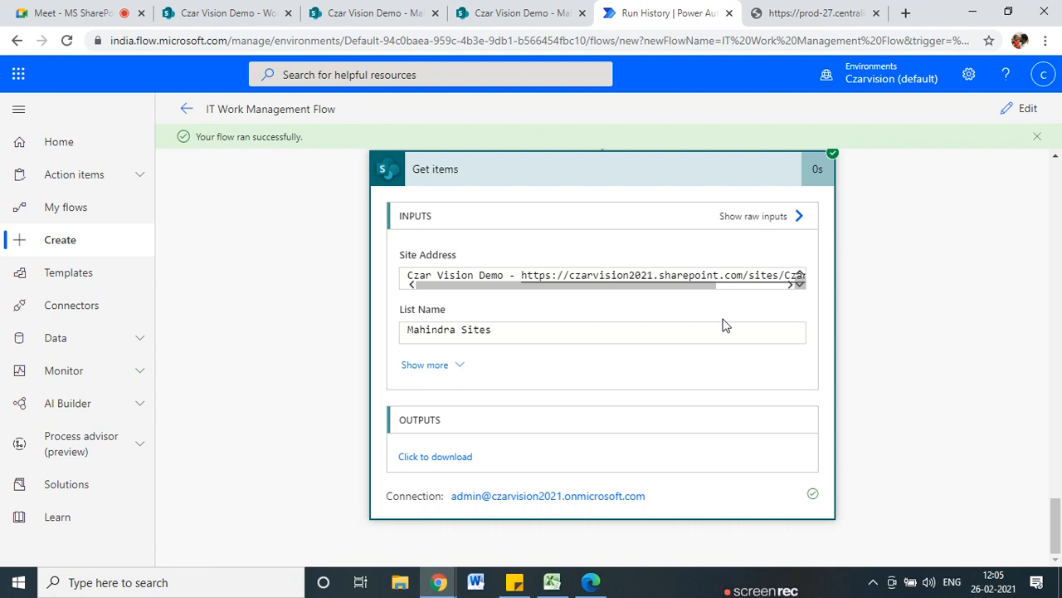
scroll(722, 324, "up", 5)
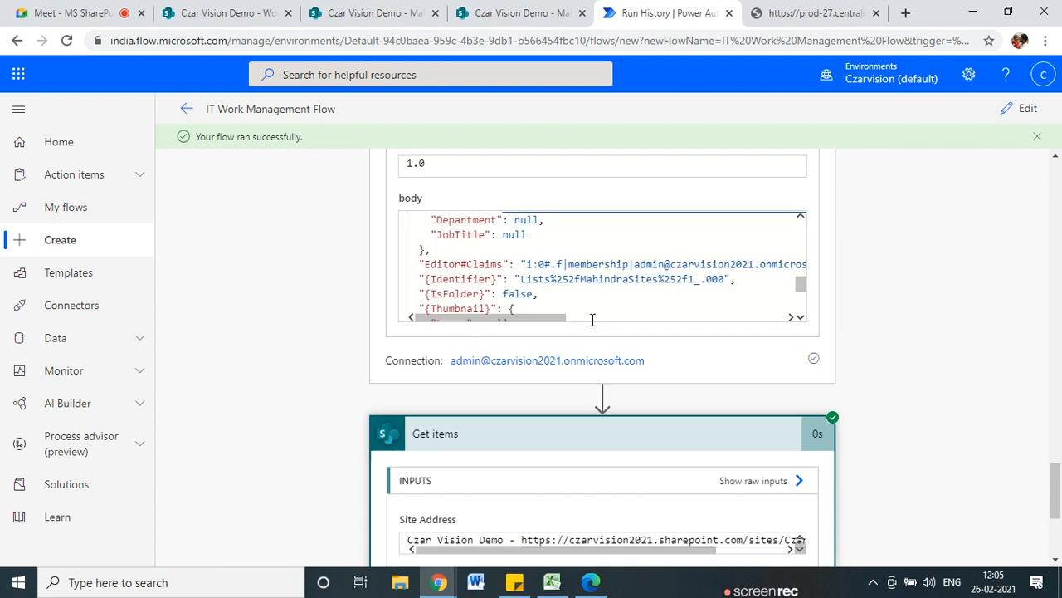
scroll(532, 268, "up", 5)
left_click(1033, 116)
scroll(603, 301, "down", 3)
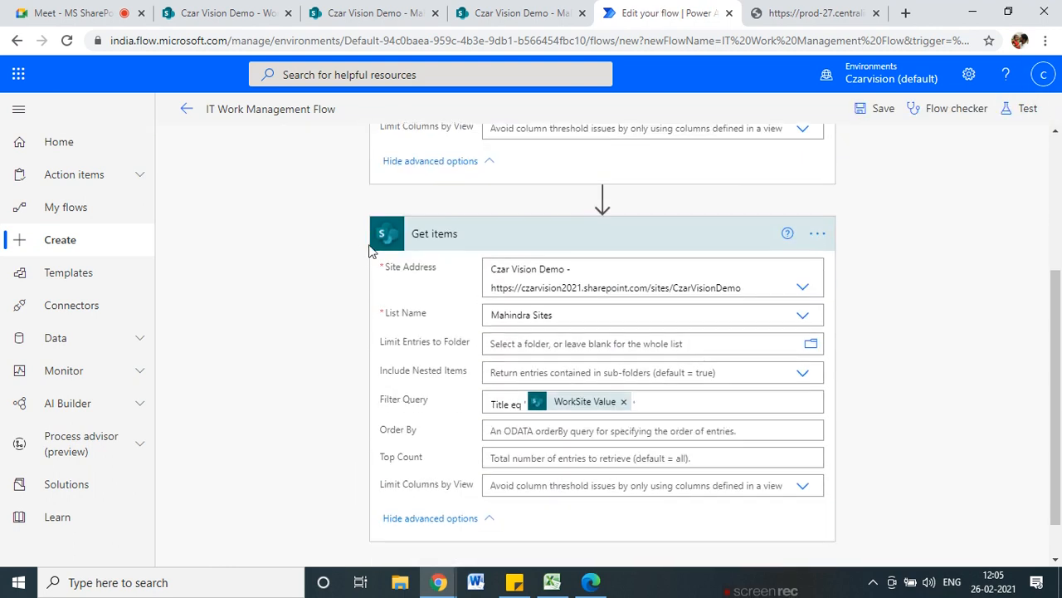
scroll(371, 251, "up", 3)
left_click(432, 224)
left_click(440, 291)
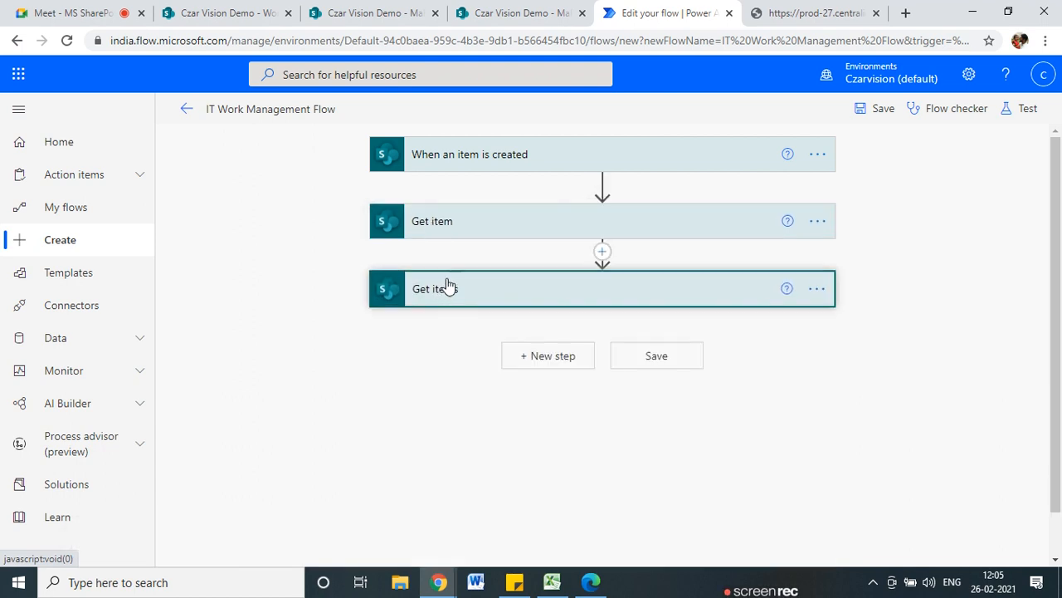
- Add an Office 365 Outlook Send an email (V2) action after Get items, finding it by searching for "email"
left_click(559, 363)
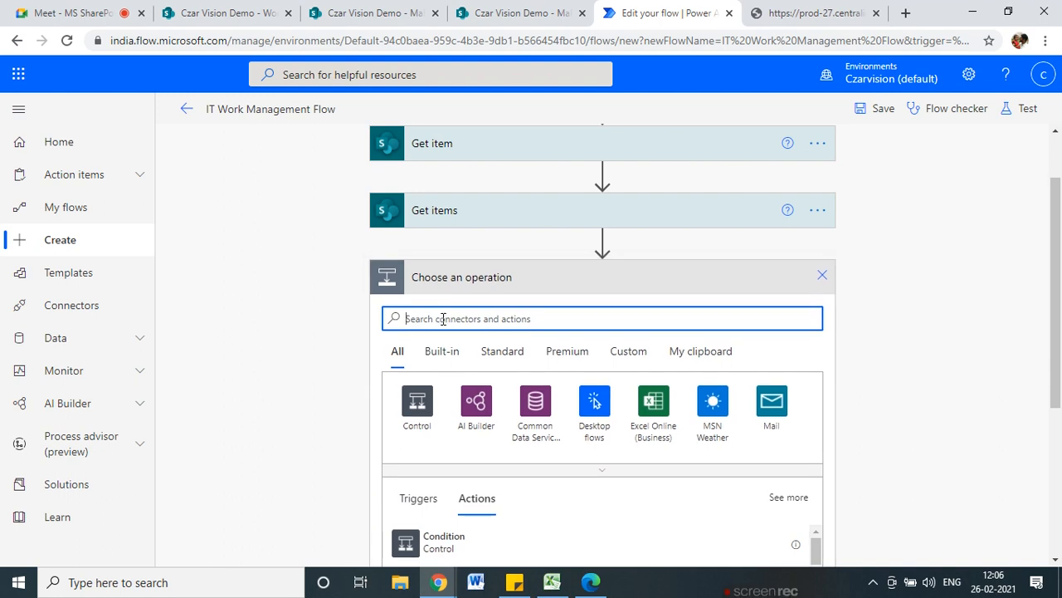
type("sned")
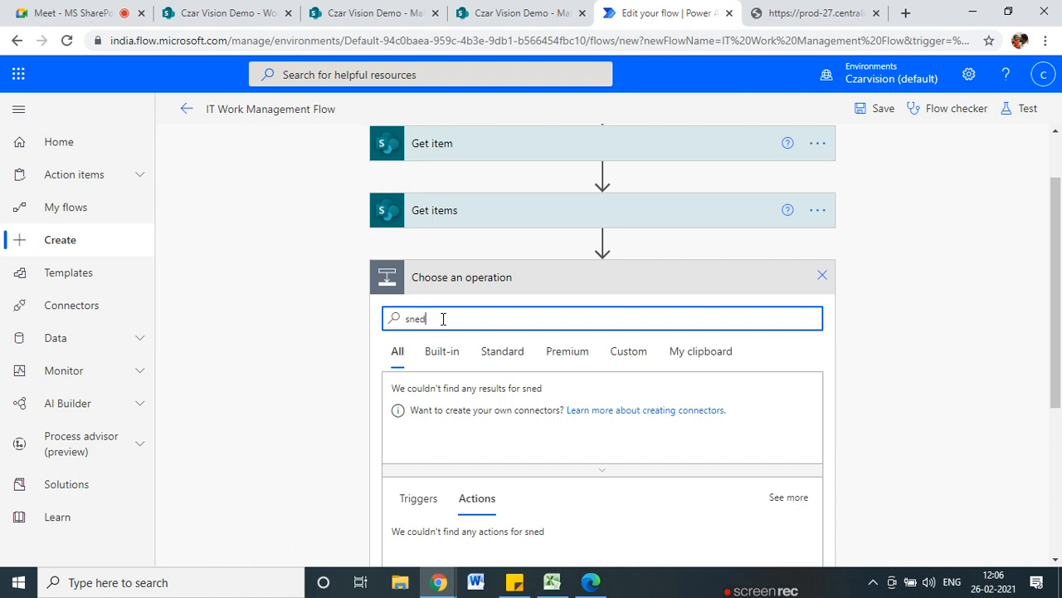
key("BackSpace")
key("BackSpace")
key("BackSpace")
key("BackSpace")
key("BackSpace")
type("email")
scroll(455, 313, "down", 2)
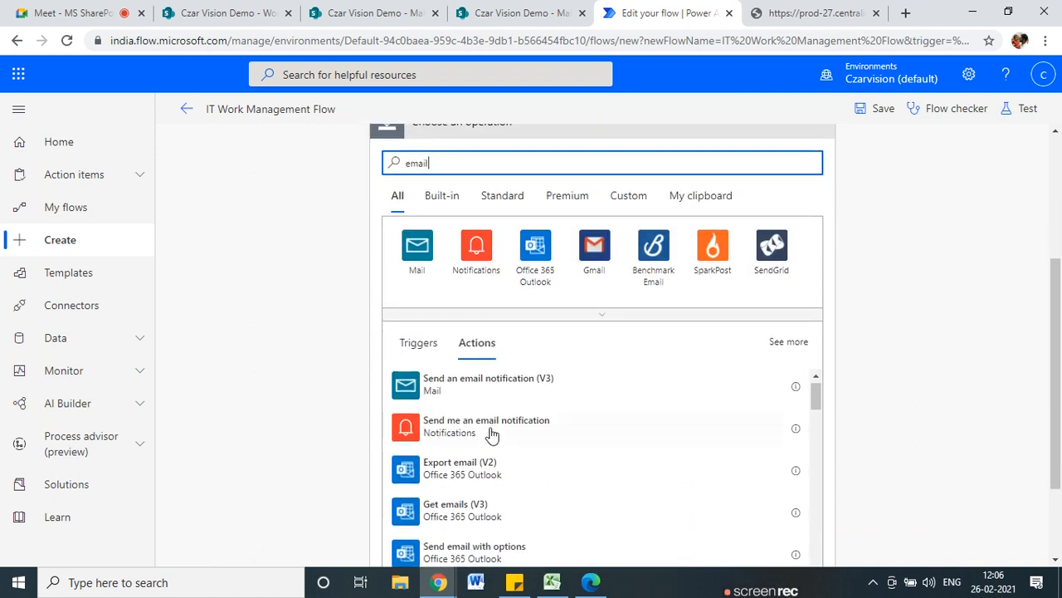
scroll(491, 434, "down", 1)
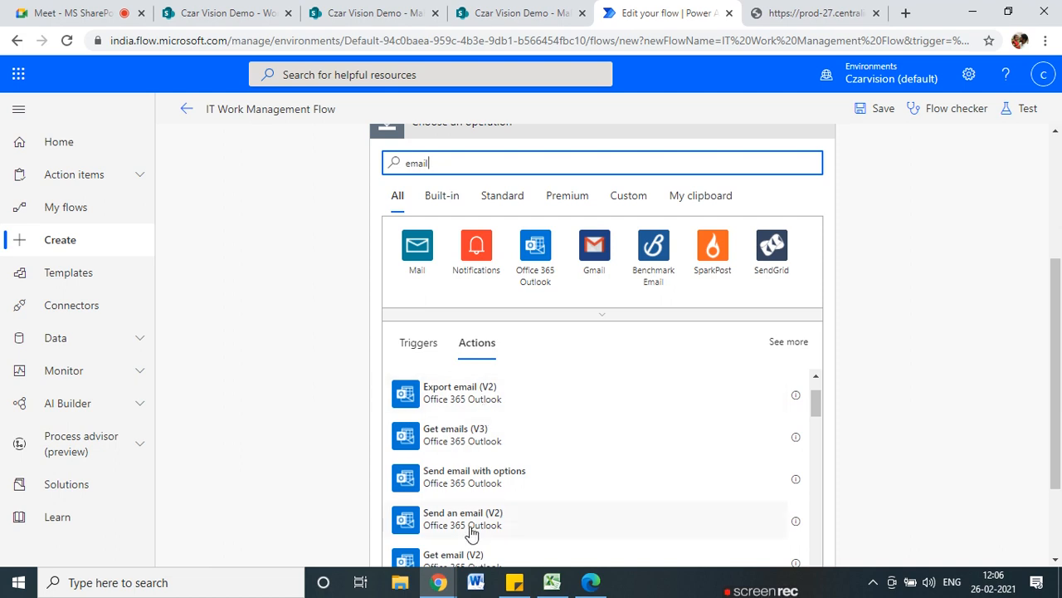
scroll(538, 491, "down", 1)
left_click(478, 433)
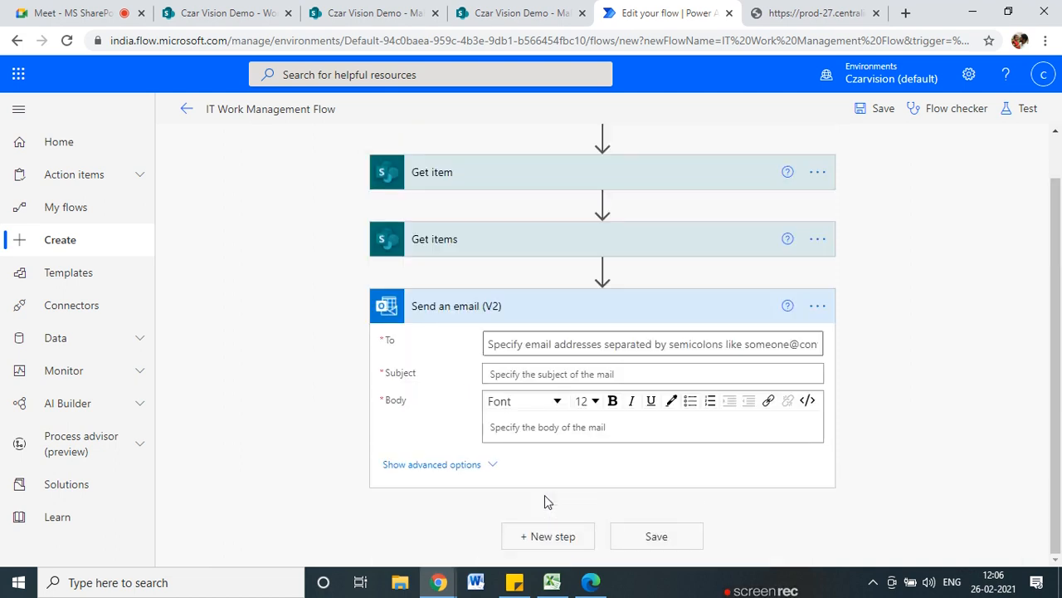
- Set the Send an email (V2) recipient to Site Manager Email from Get items, and expand the email action inside the Apply to each loop
left_click(525, 344)
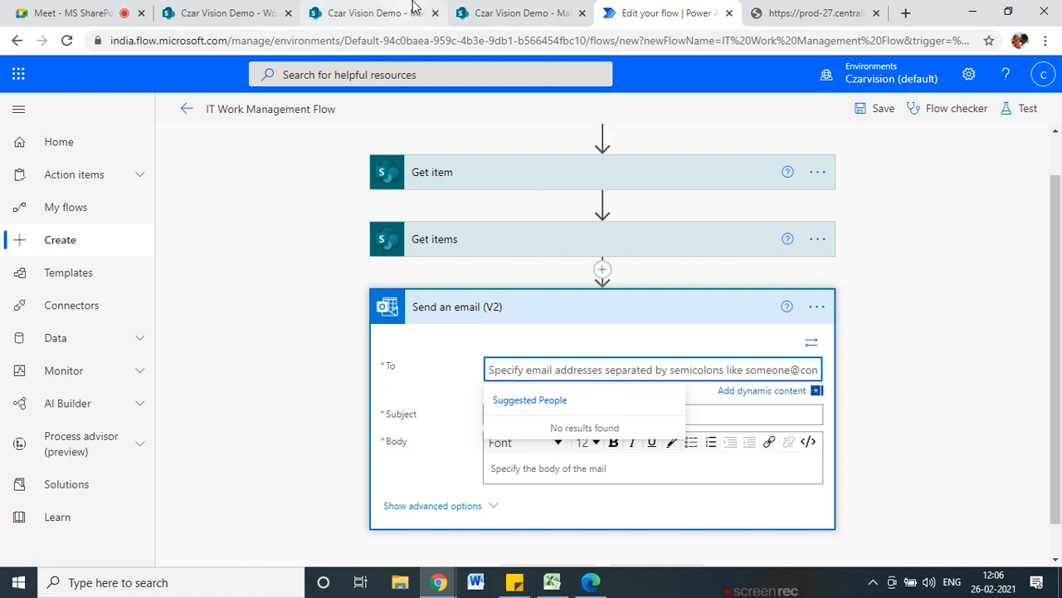
left_click(519, 12)
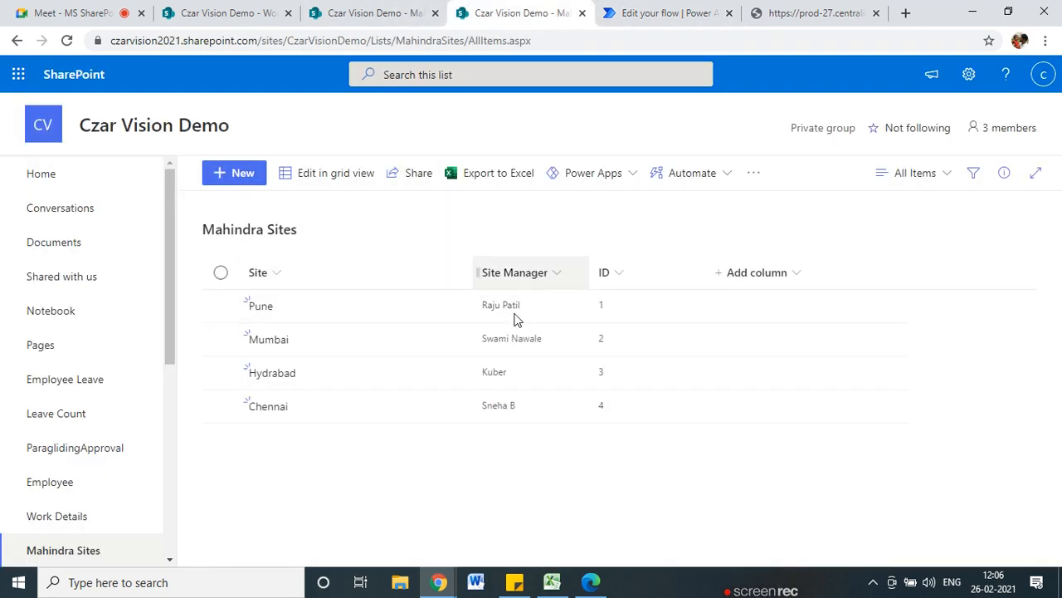
left_click(664, 13)
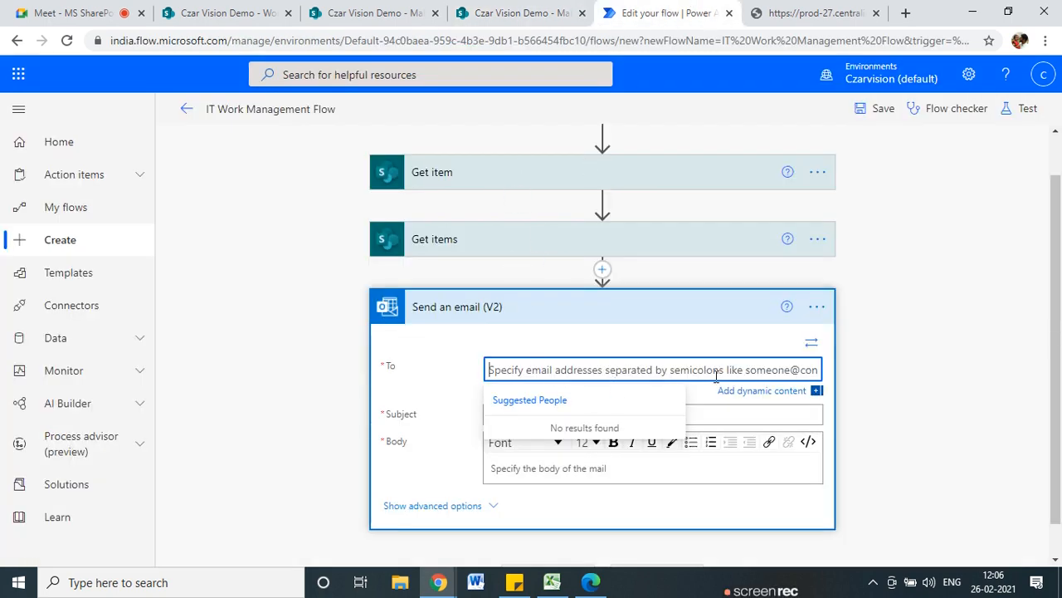
left_click(797, 400)
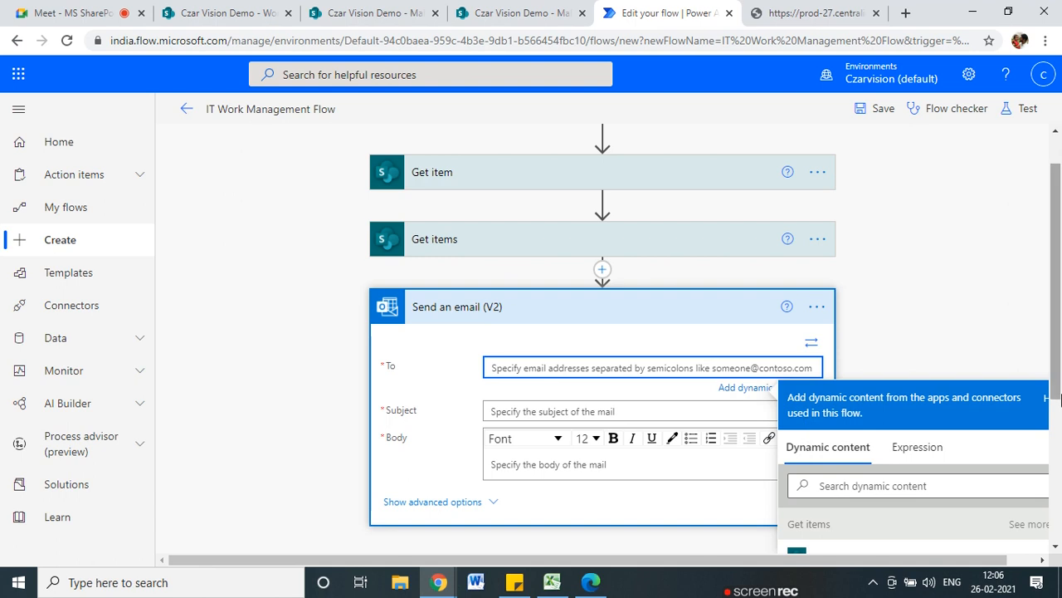
scroll(1061, 401, "down", 3)
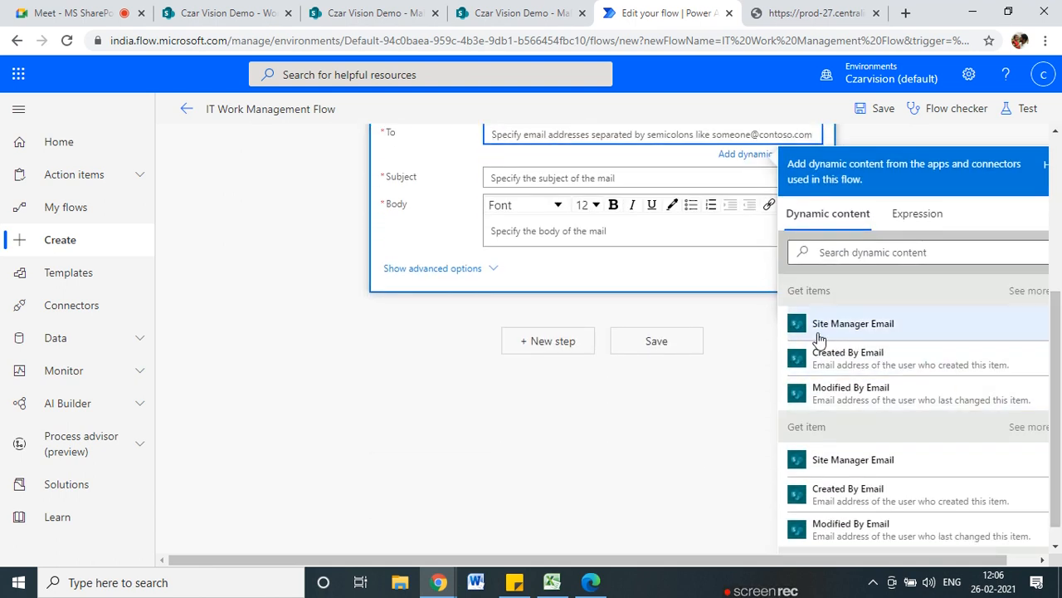
scroll(879, 398, "down", 2)
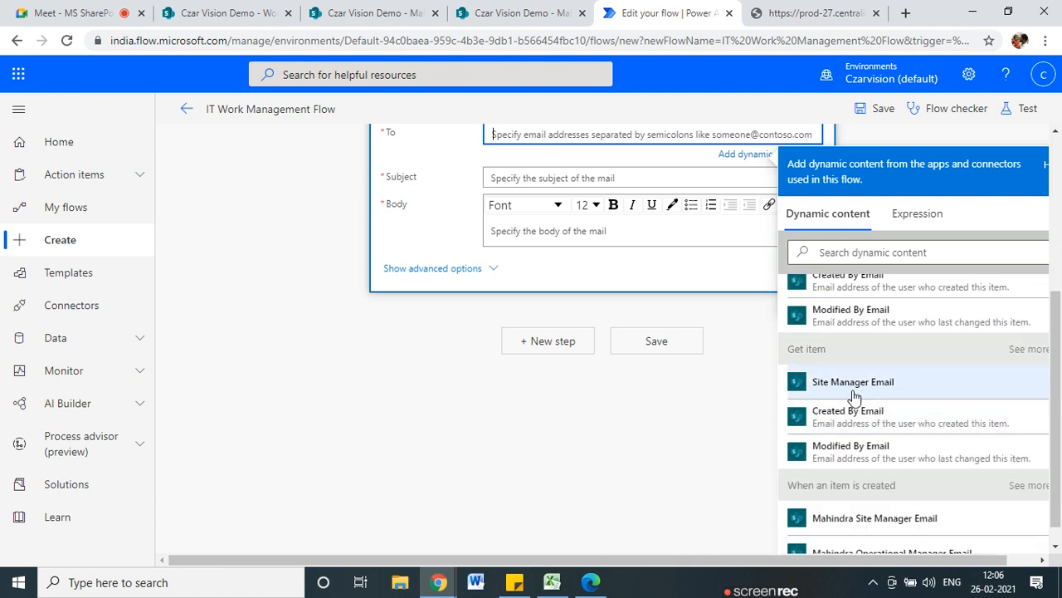
scroll(818, 397, "up", 2)
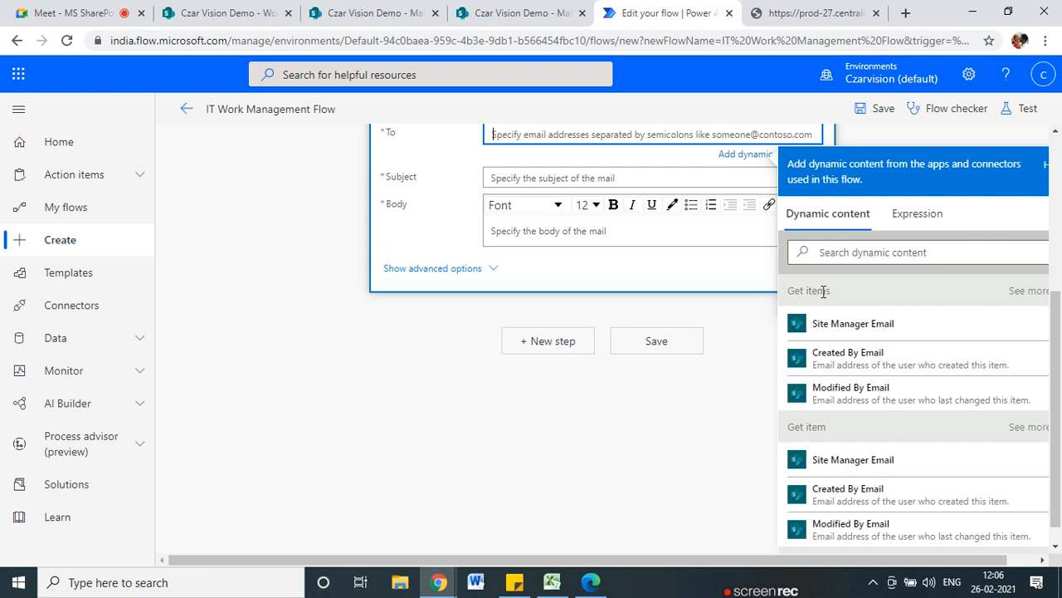
left_click(832, 334)
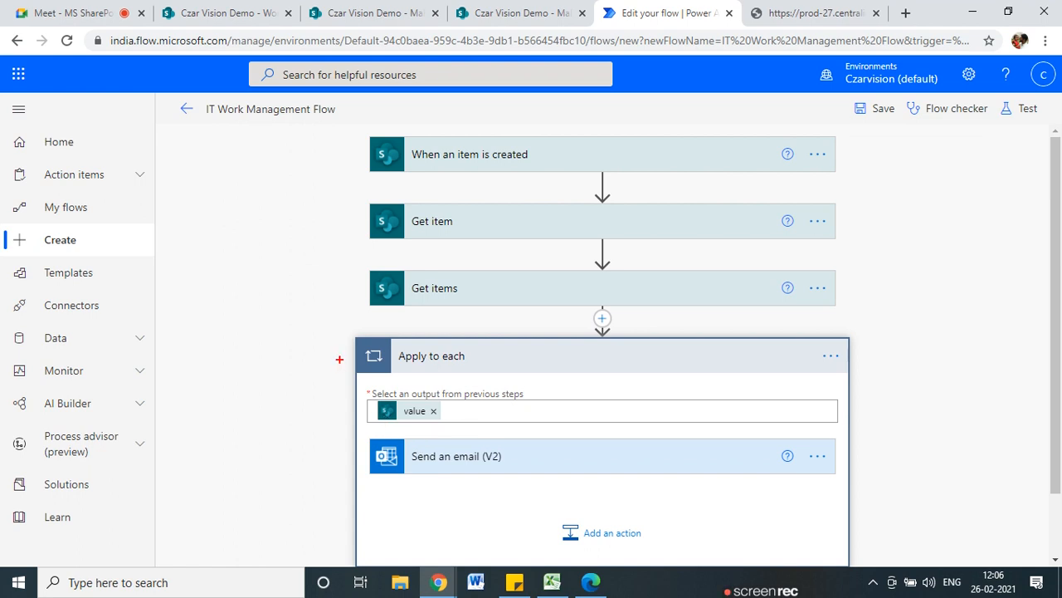
left_click_drag(471, 366, 461, 338)
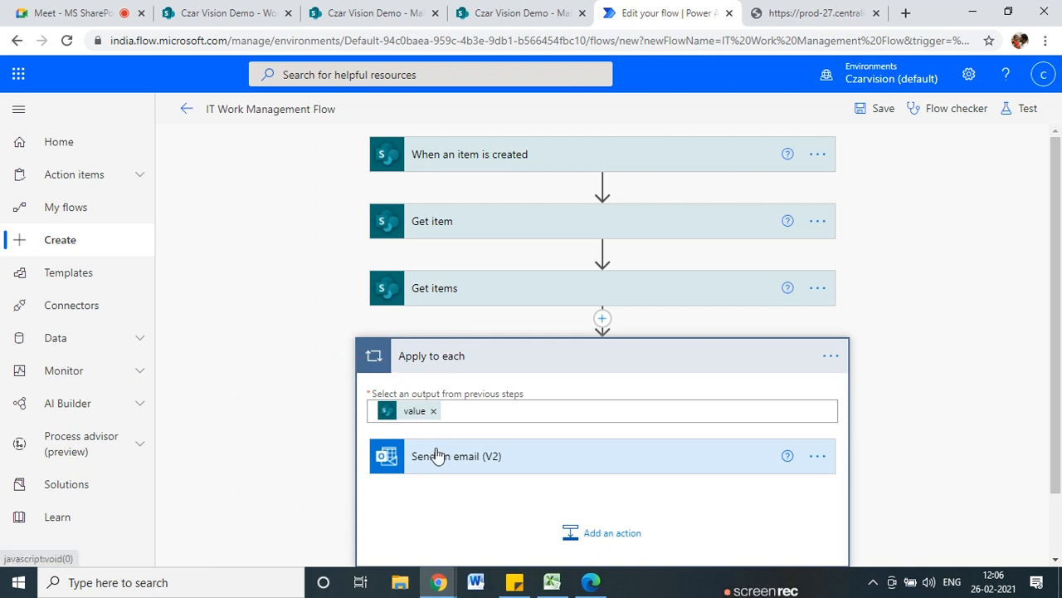
scroll(531, 415, "down", 2)
left_click(465, 414)
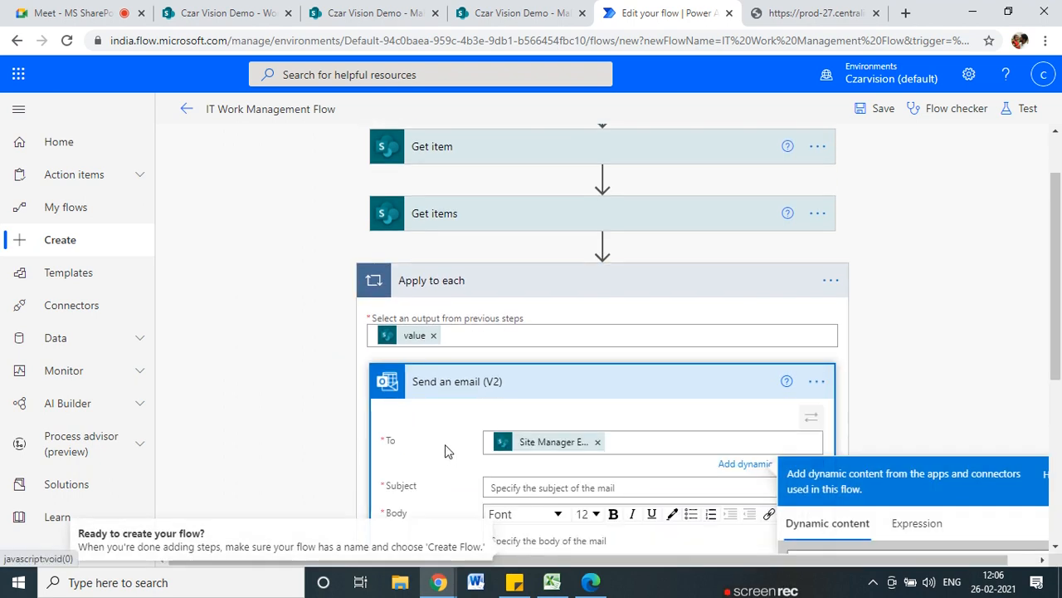
- Insert another Office 365 Outlook Send an email (V2) action directly after Get items, finding it by searching for "email"
left_click(604, 245)
left_click(601, 267)
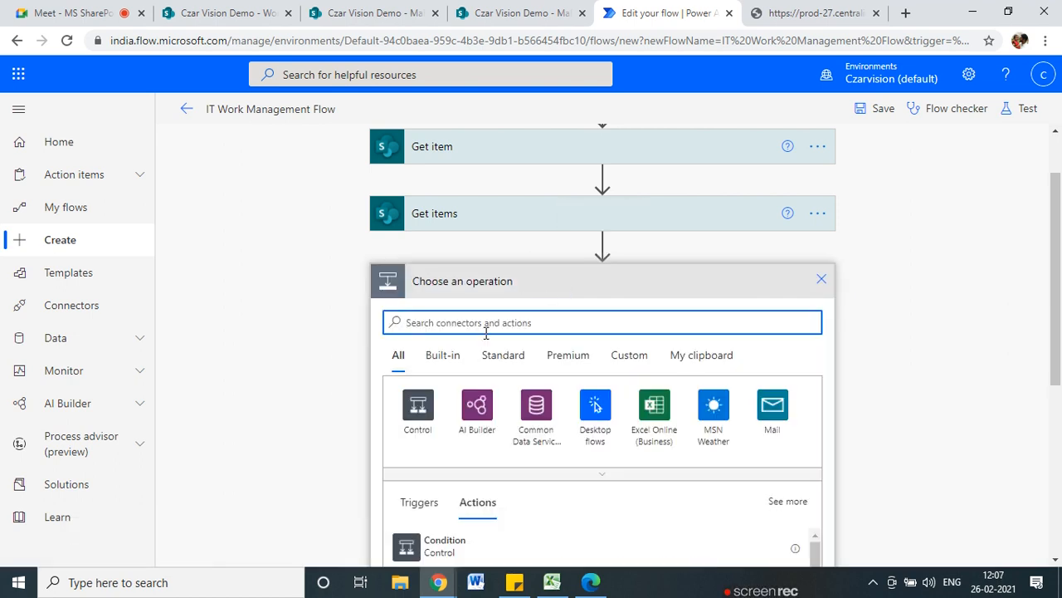
type("email")
scroll(487, 398, "down", 3)
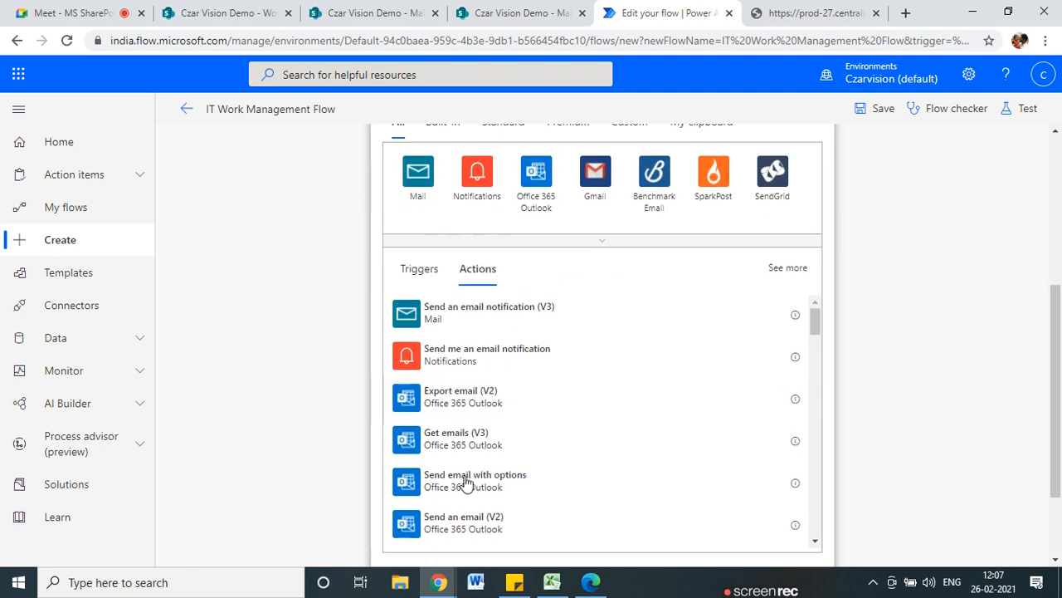
scroll(460, 461, "down", 1)
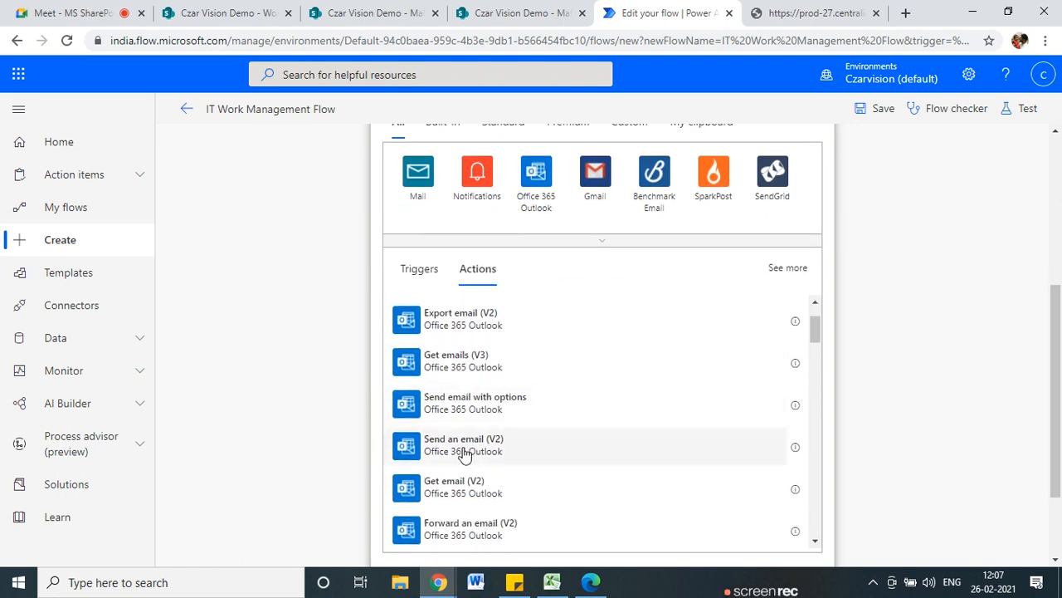
left_click(464, 453)
- Set the second email action's recipient to Site Manager Email from Get item, then collapse it and expand Apply to each for comparison
left_click(579, 282)
left_click(747, 327)
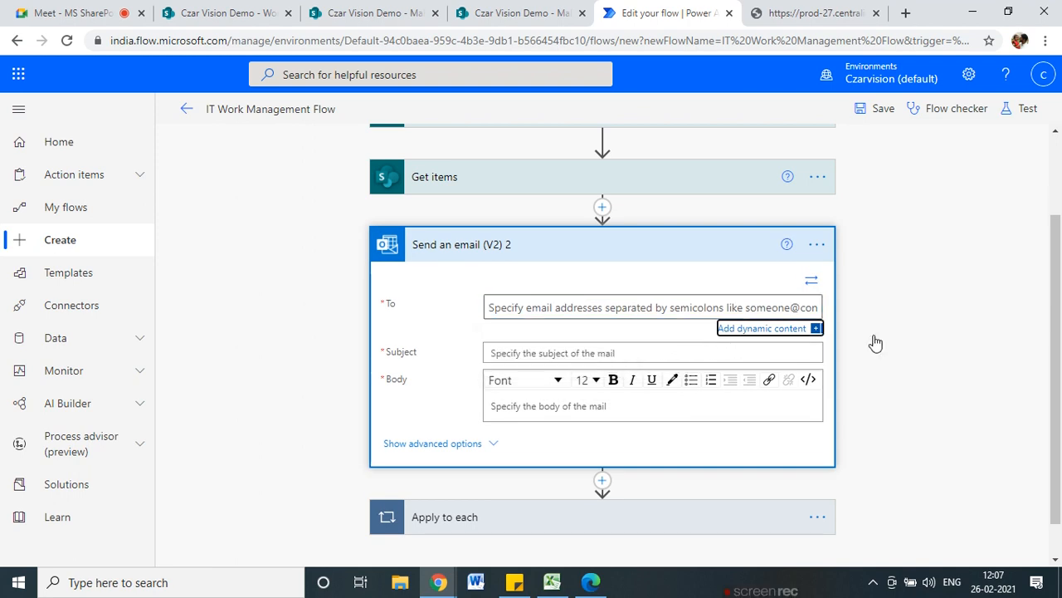
scroll(942, 393, "down", 2)
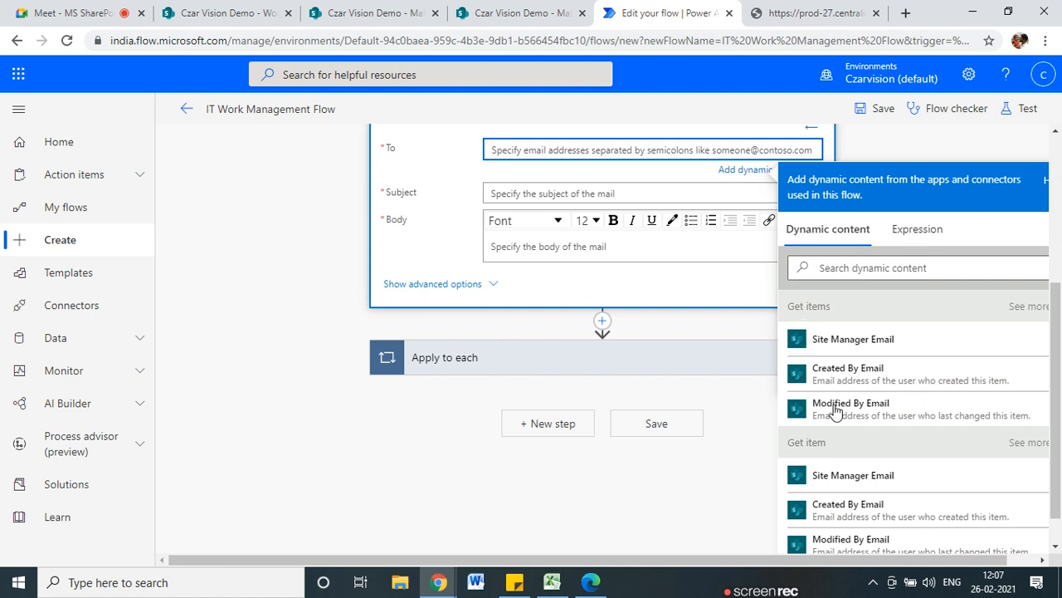
left_click(849, 480)
scroll(312, 462, "up", 2)
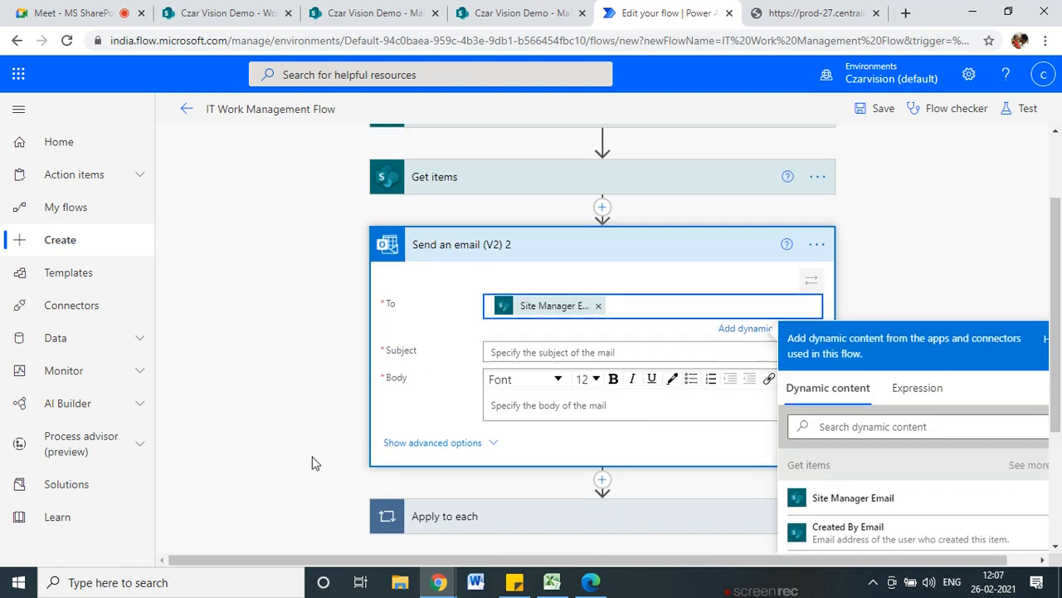
left_click(275, 423)
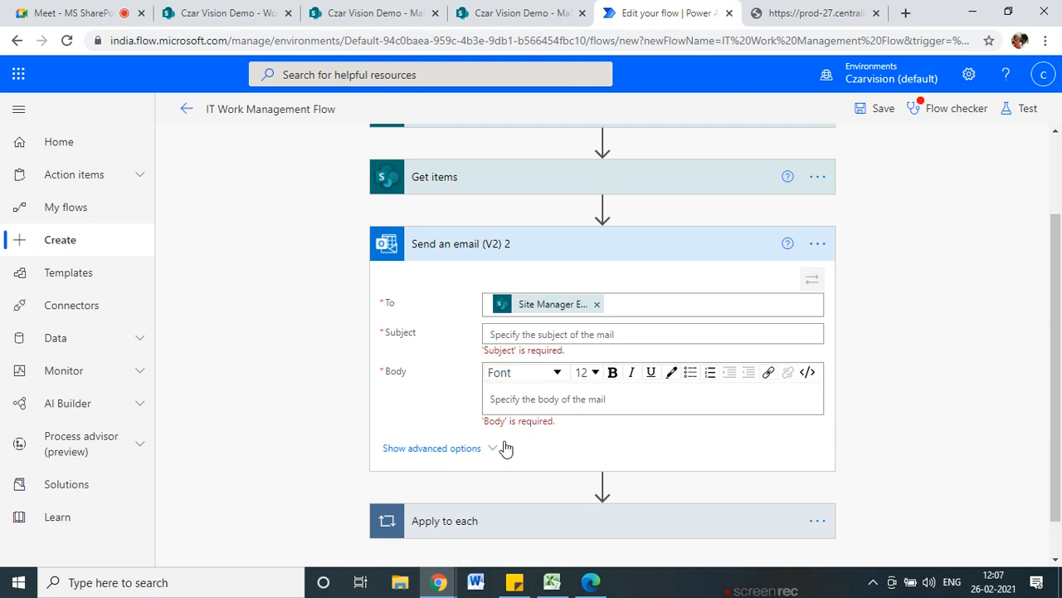
left_click(594, 254)
left_click(468, 380)
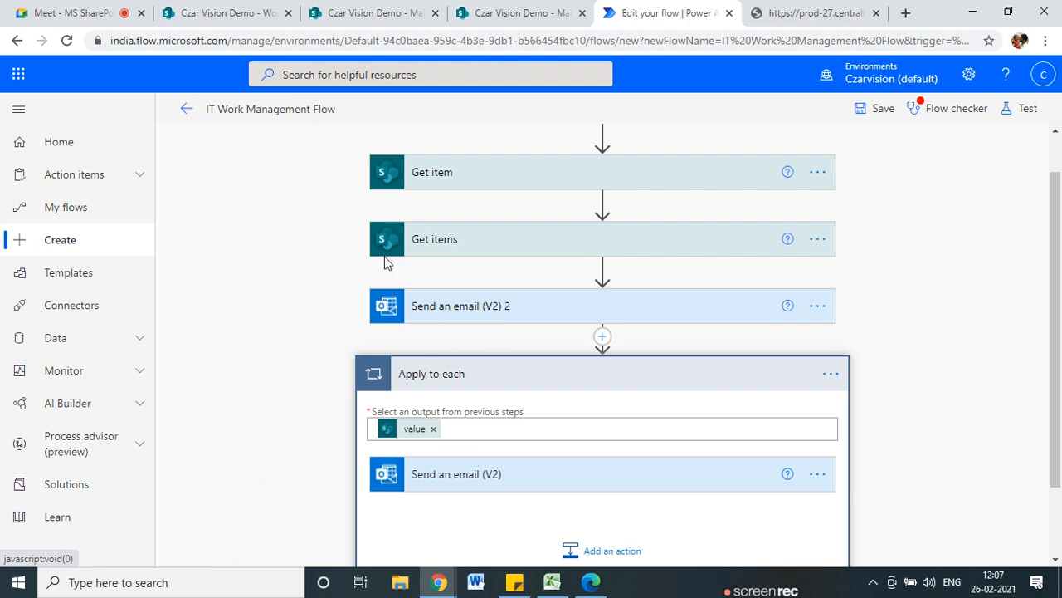
mouse_move(369, 241)
left_mouse_down()
mouse_move(282, 373)
mouse_move(370, 467)
left_mouse_up()
left_click_drag(359, 445, 370, 466)
mouse_move(403, 356)
left_mouse_down()
mouse_move(349, 372)
mouse_move(392, 385)
mouse_move(392, 346)
left_mouse_up()
left_click_drag(367, 230, 214, 228)
left_click_drag(220, 218, 185, 307)
mouse_move(189, 241)
left_mouse_down()
mouse_move(236, 260)
mouse_move(178, 303)
mouse_move(224, 273)
mouse_move(227, 300)
left_mouse_up()
left_click_drag(188, 270, 222, 269)
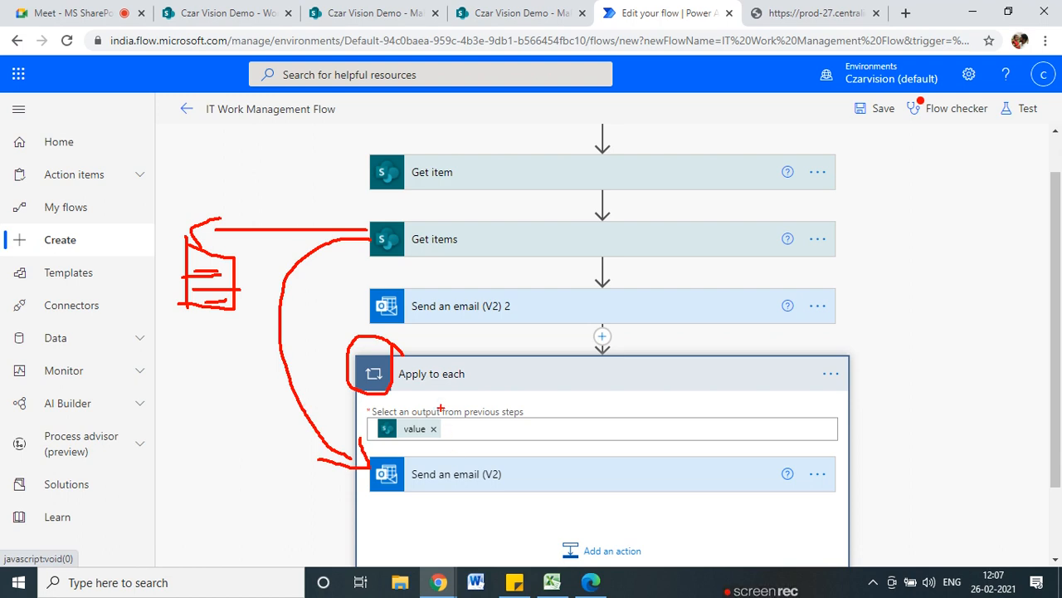
mouse_move(393, 382)
left_mouse_down()
mouse_move(480, 368)
mouse_move(405, 359)
left_mouse_up()
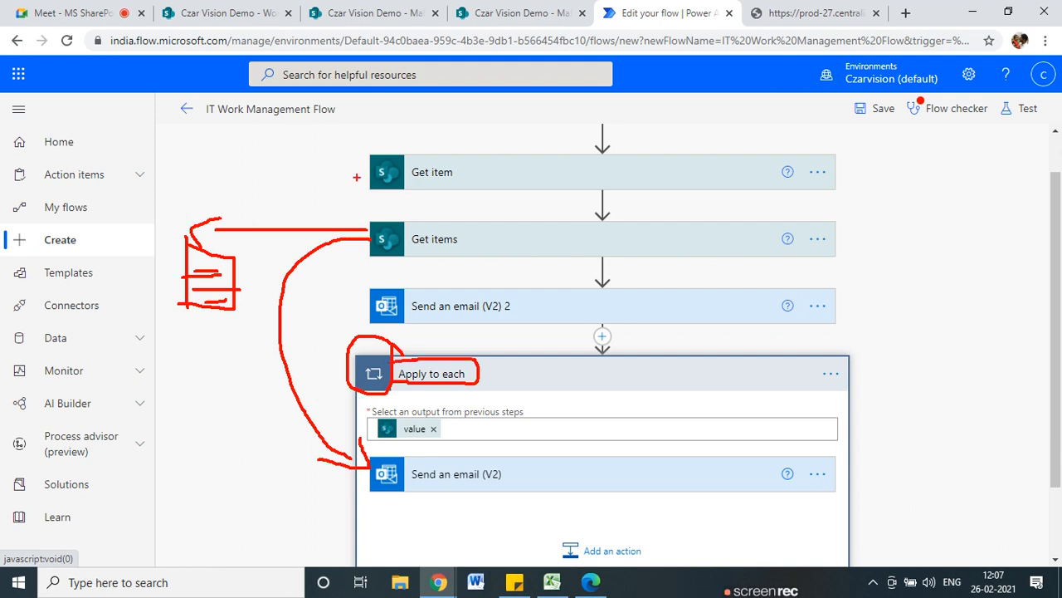
mouse_move(369, 168)
left_mouse_down()
mouse_move(330, 287)
mouse_move(345, 312)
left_mouse_up()
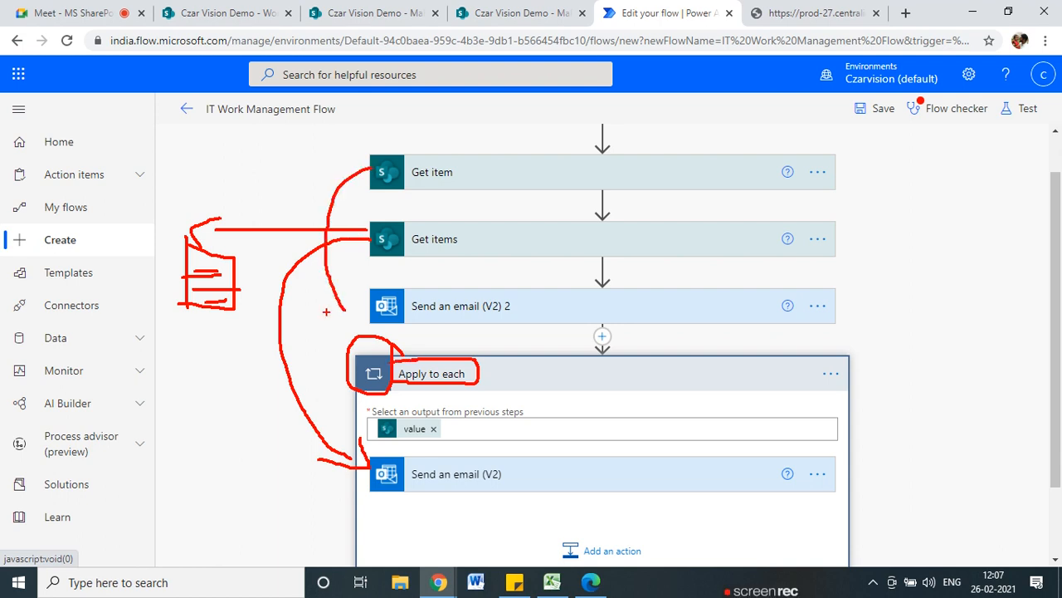
left_click_drag(300, 160, 300, 188)
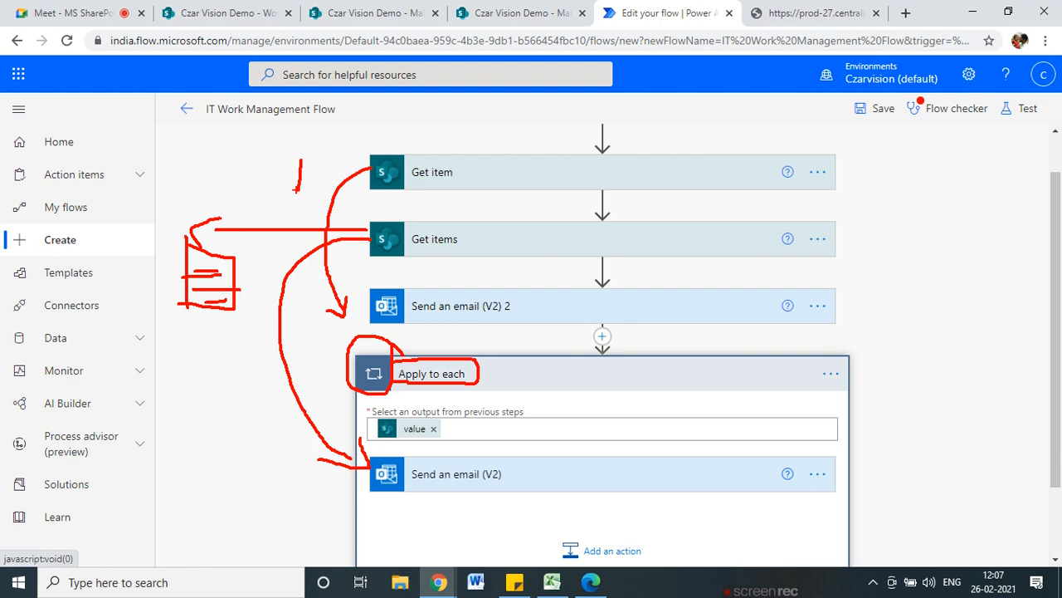
left_click_drag(422, 247, 469, 244)
mouse_move(447, 150)
left_mouse_down()
mouse_move(466, 185)
mouse_move(603, 93)
left_mouse_up()
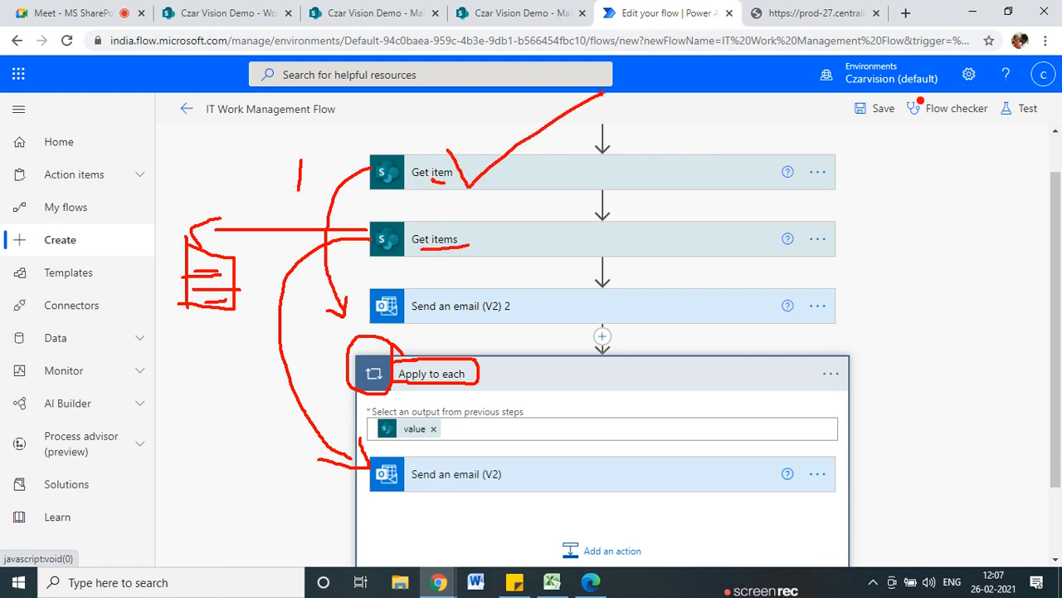
key("Escape")
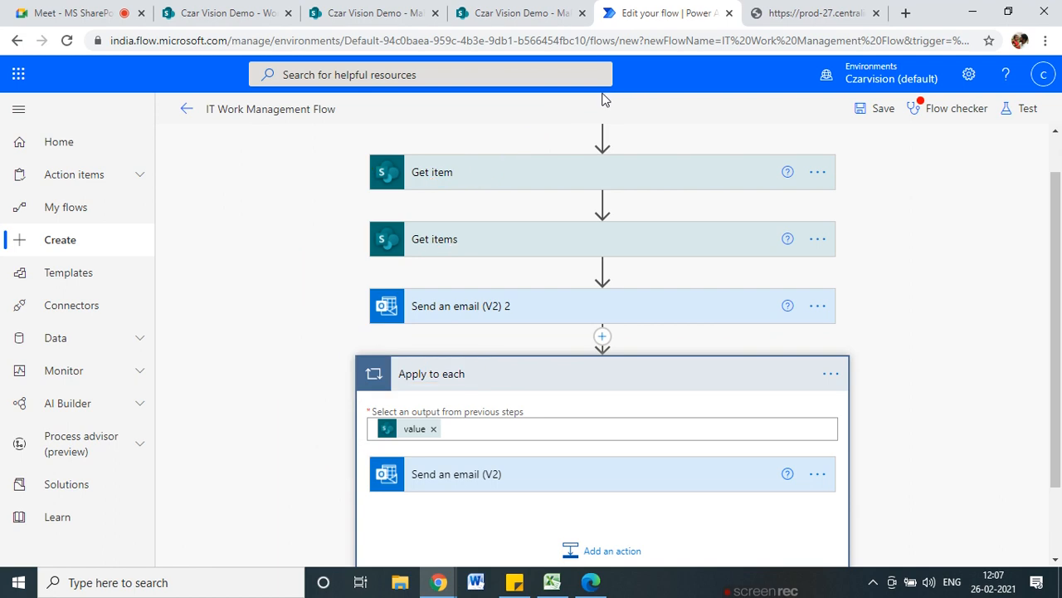
- Delete the Apply to each loop and the Send an email (V2) 2 action from the flow
left_click(831, 373)
left_click(892, 545)
left_click(548, 352)
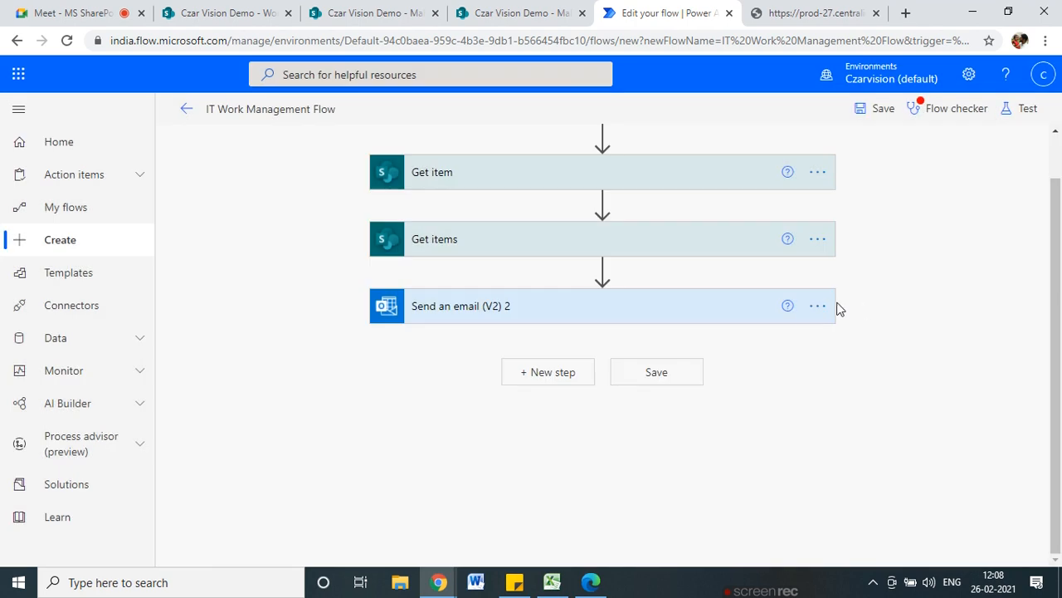
left_click(828, 307)
left_click(871, 464)
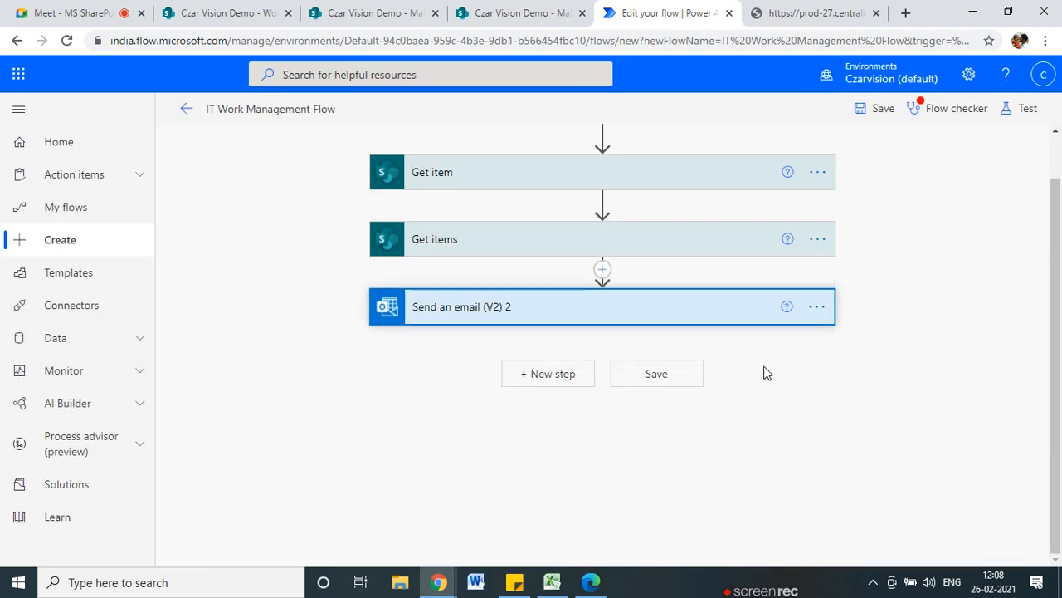
left_click(540, 351)
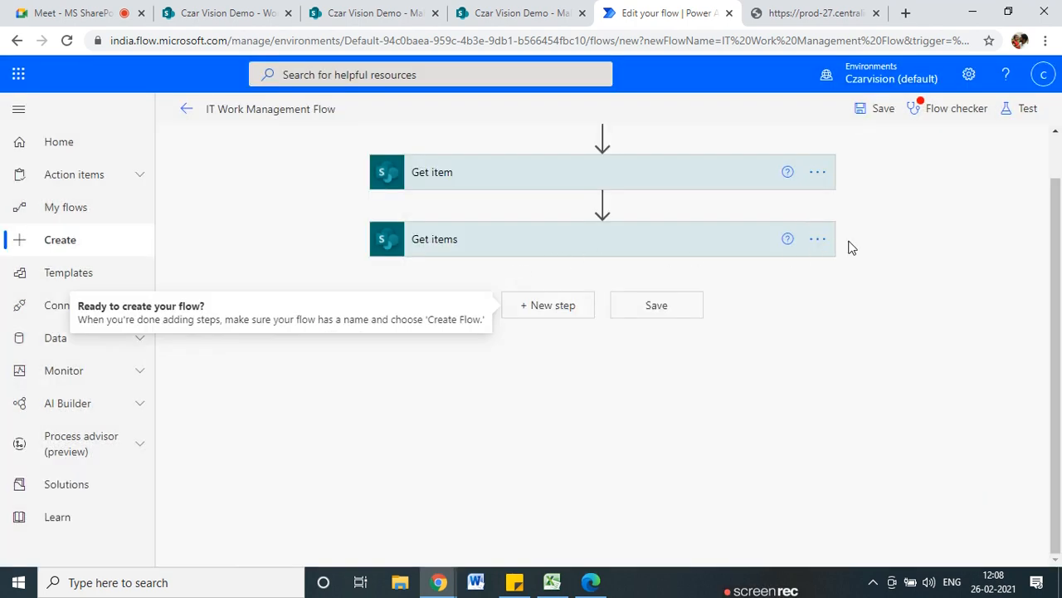
- Delete the Get items action from the flow and confirm its removal
left_click(817, 241)
left_click(868, 434)
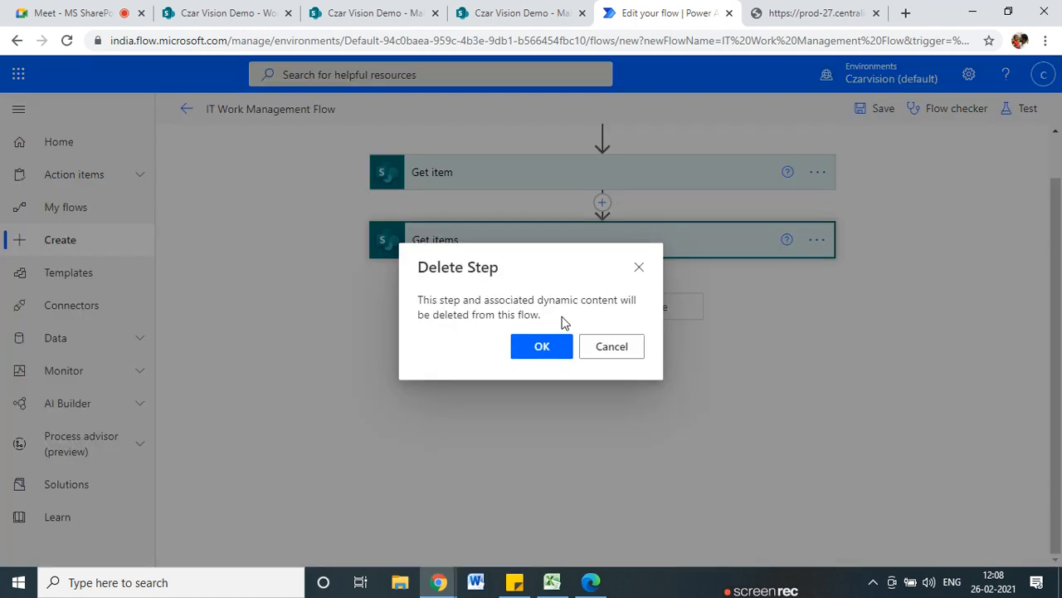
left_click(538, 347)
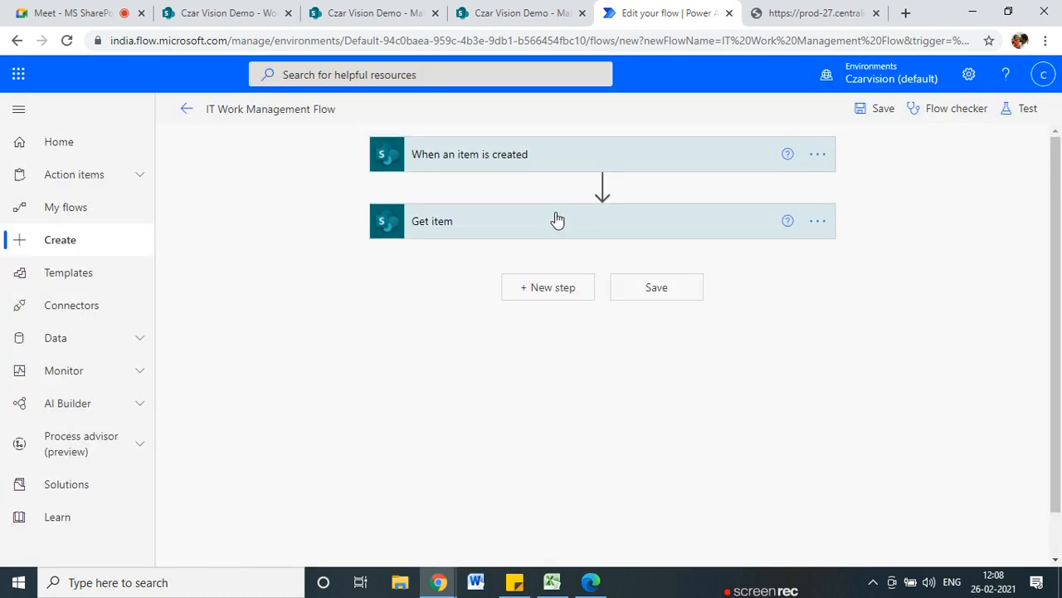
- Expand the Get item action for Mahindra Sites and rename it as "Get Site Manager Information"
left_click(560, 228)
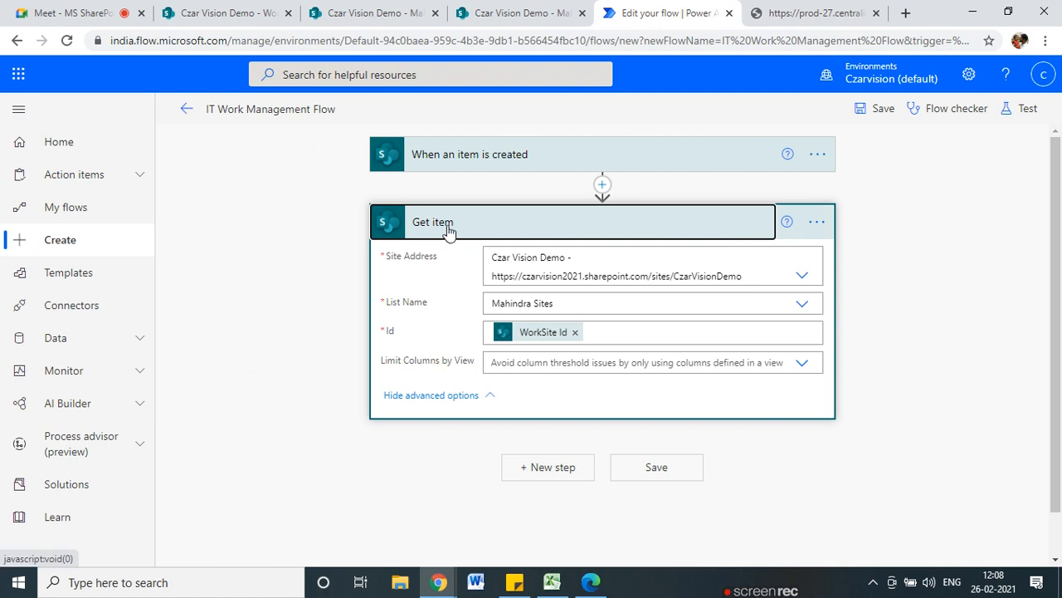
left_click(824, 222)
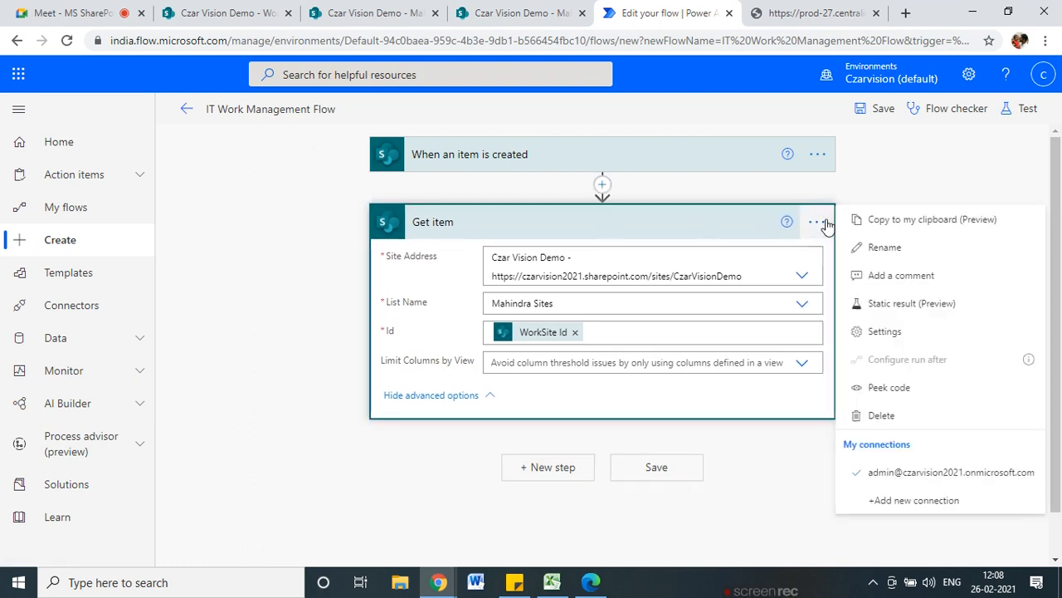
left_click(888, 248)
type("Get")
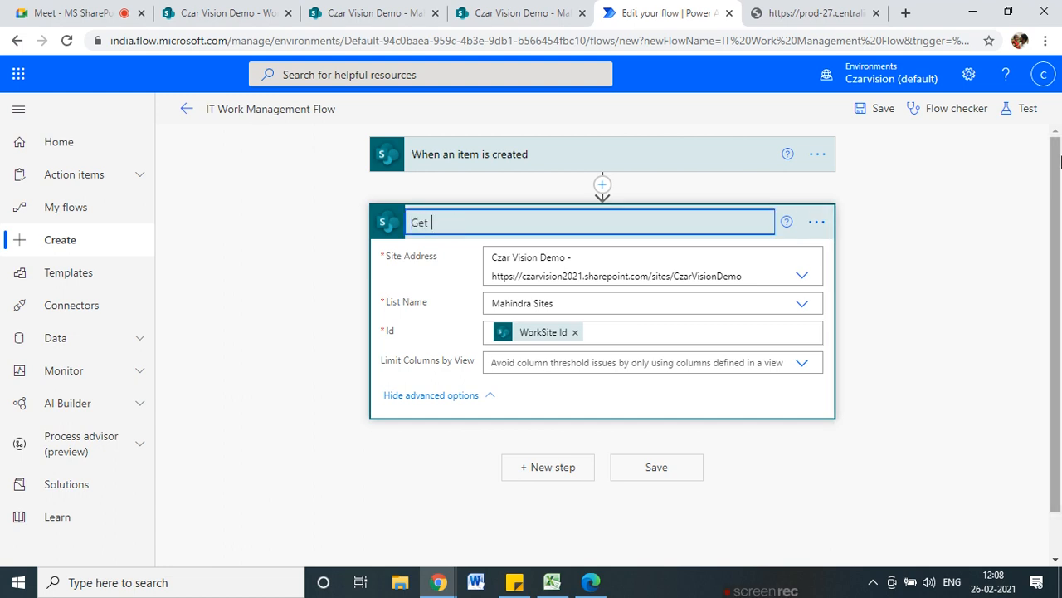
type(" Site Mana")
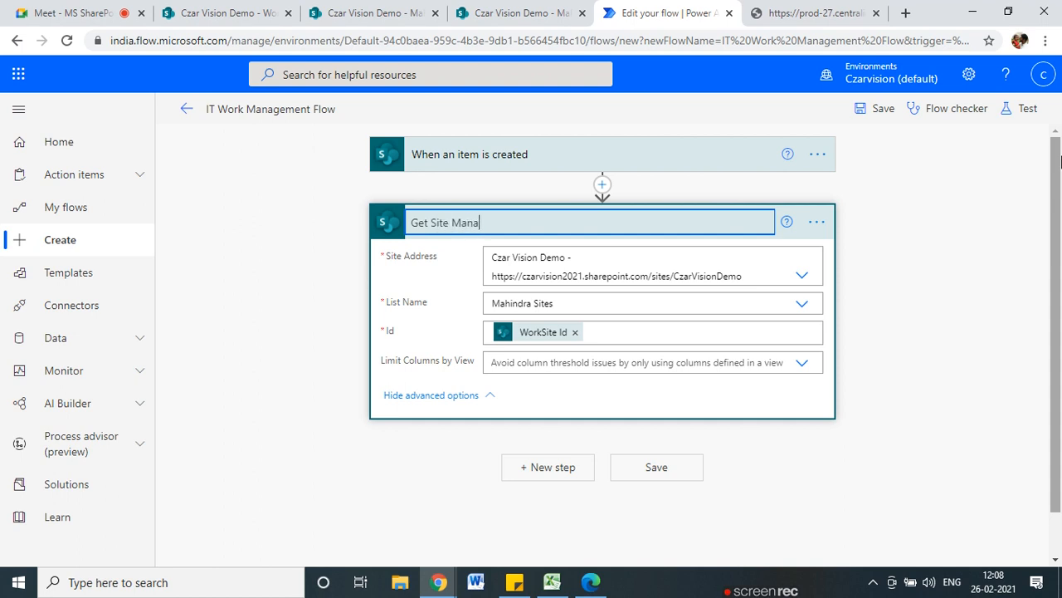
type("ger Email ID")
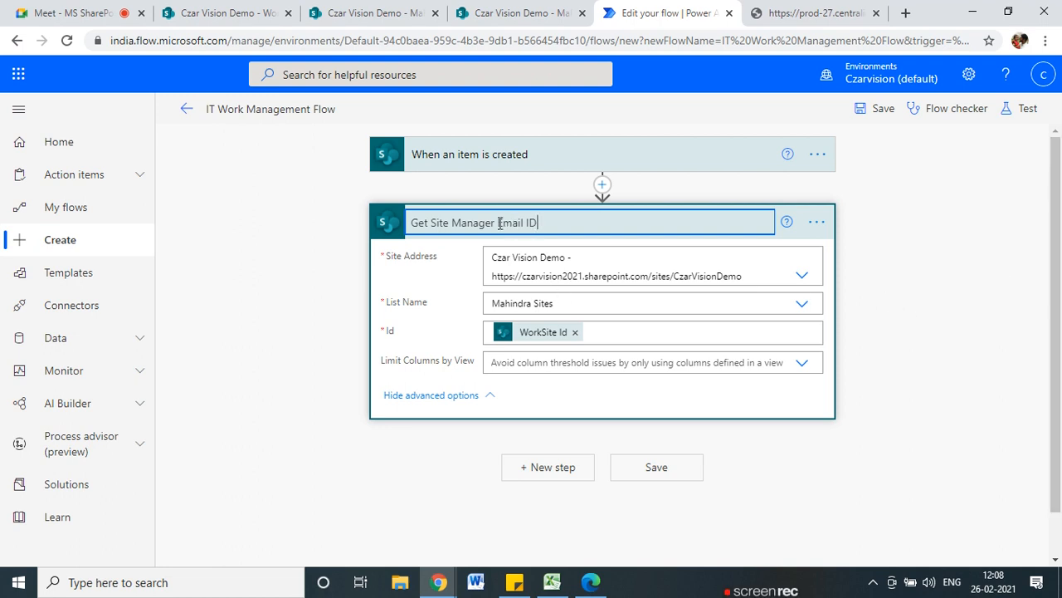
left_click_drag(498, 222, 544, 217)
type("Information")
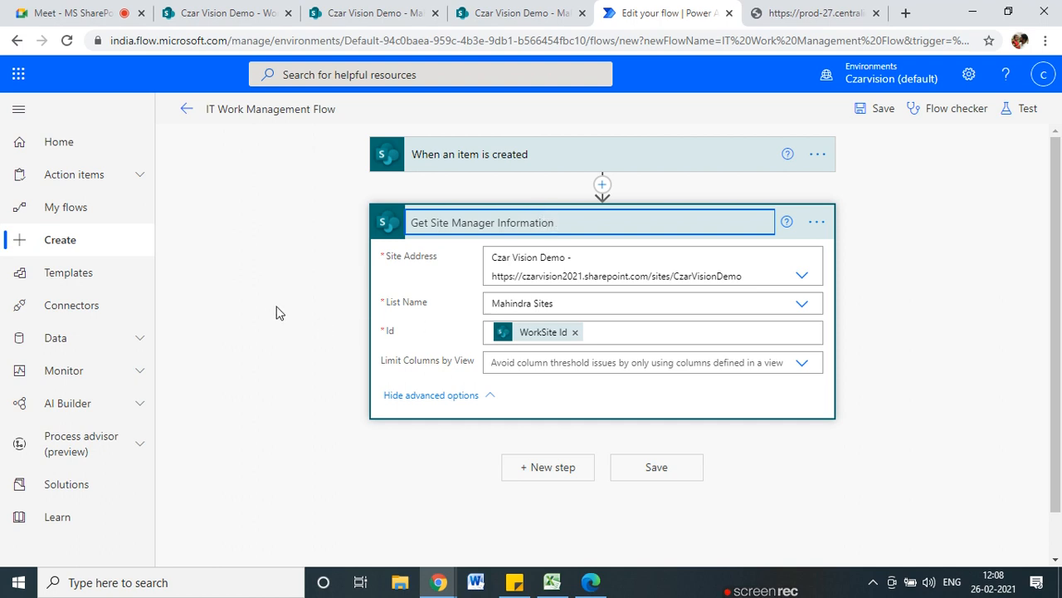
- Commit the new name of the Get Site Manager Information action and collapse its settings
left_click(279, 312)
scroll(339, 302, "down", 1)
left_click(567, 185)
scroll(802, 396, "up", 1)
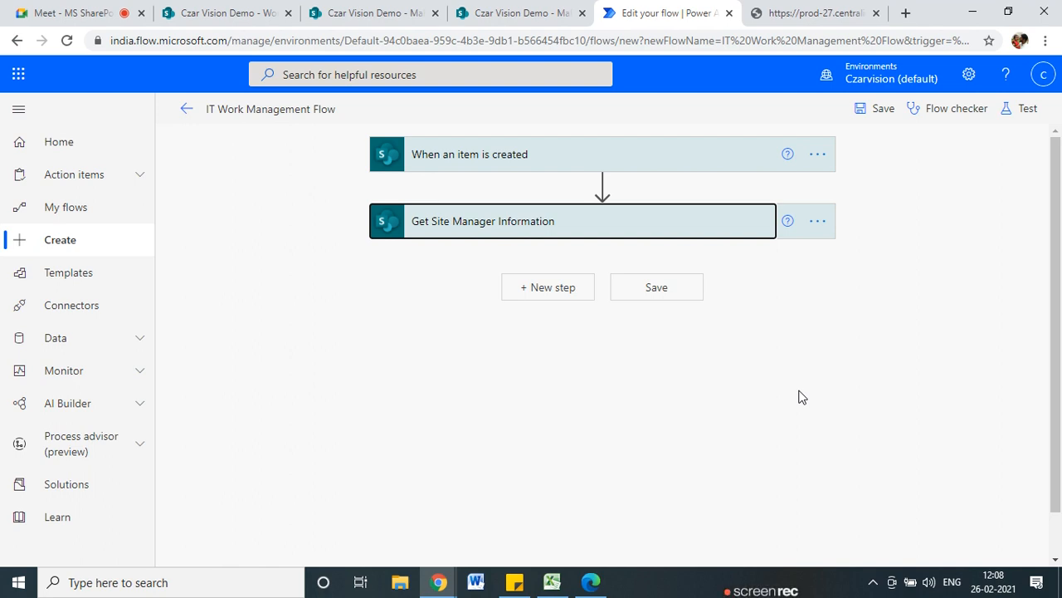
- Search for "Appro" and add the Start and wait for an approval action after Get Site Manager Information
left_click(545, 287)
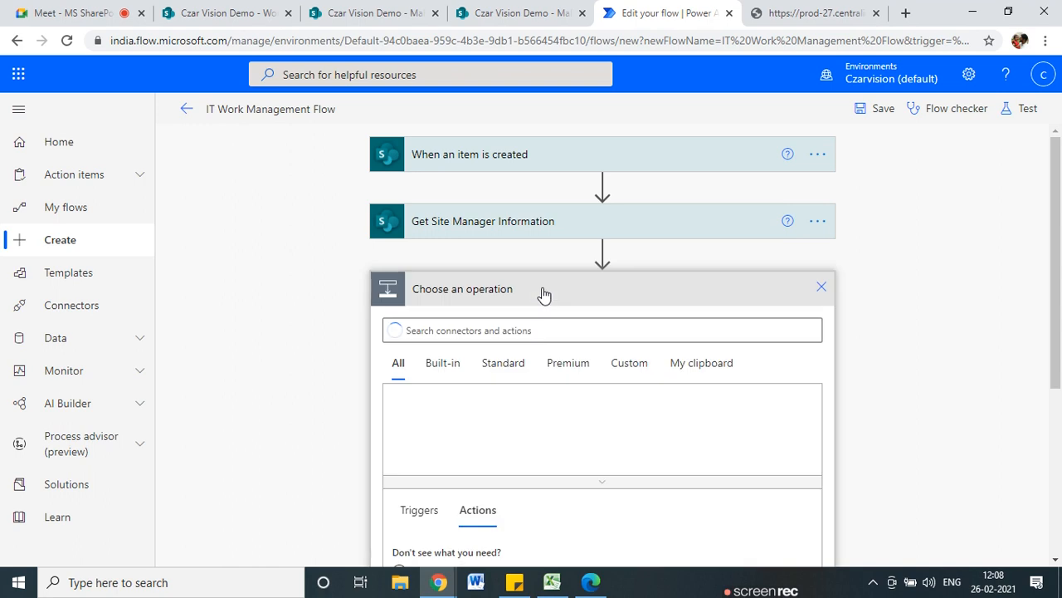
type("Appro")
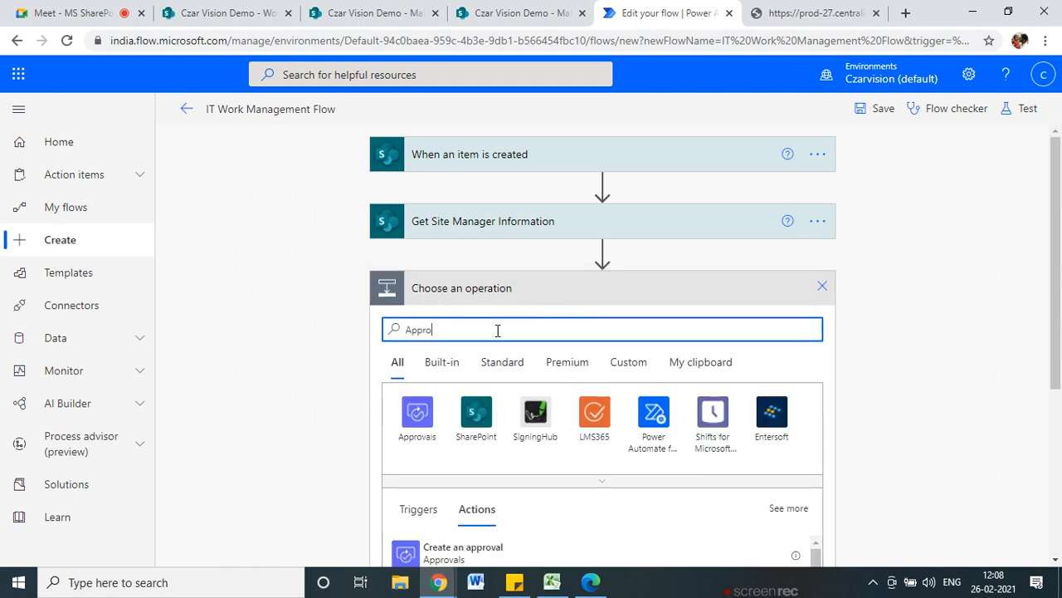
scroll(448, 436, "down", 2)
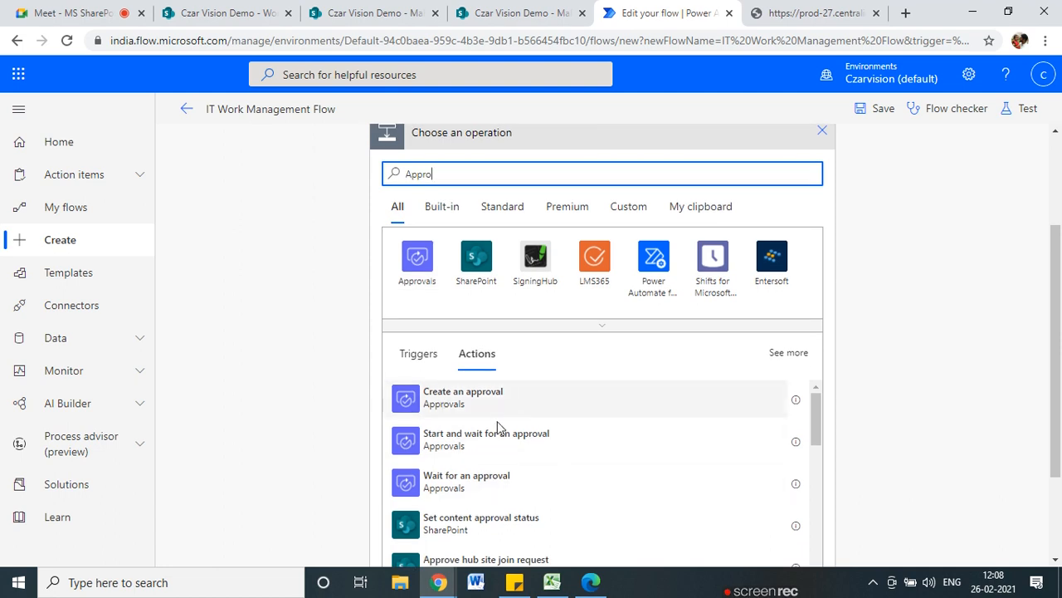
scroll(480, 432, "down", 1)
scroll(473, 424, "up", 1)
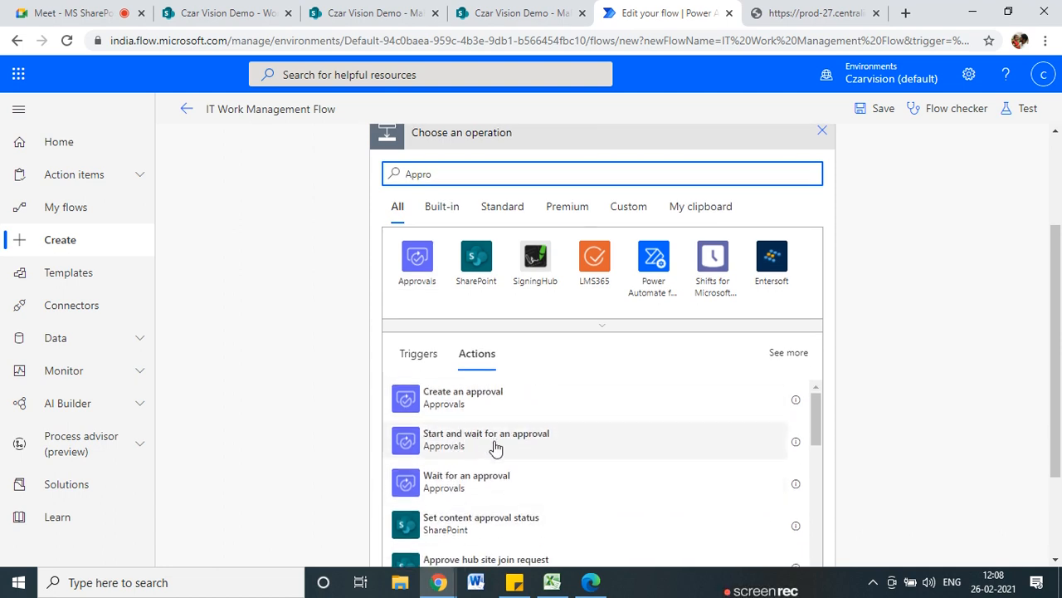
left_click_drag(1059, 364, 1059, 420)
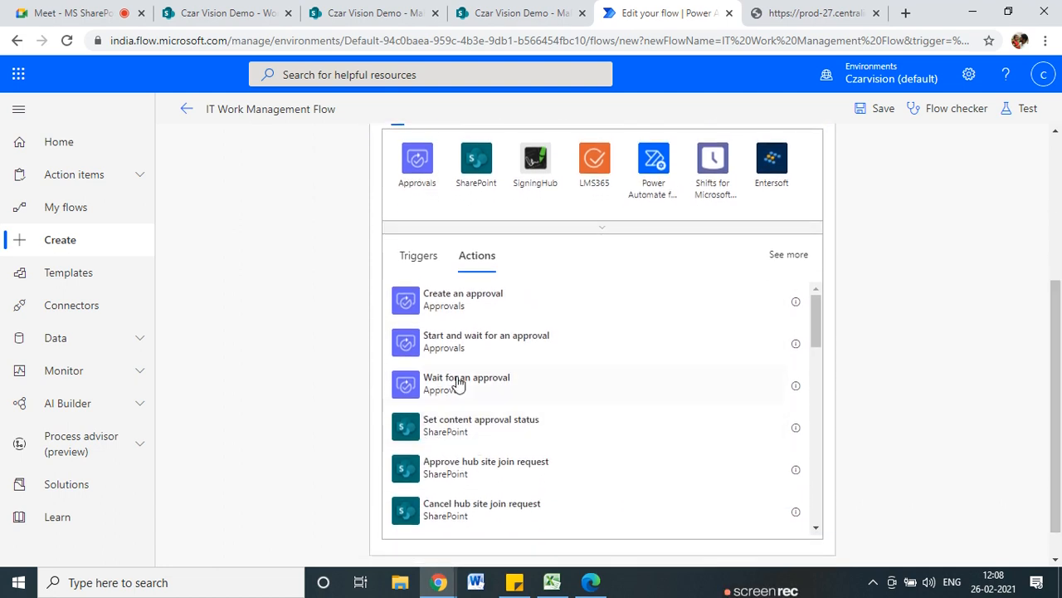
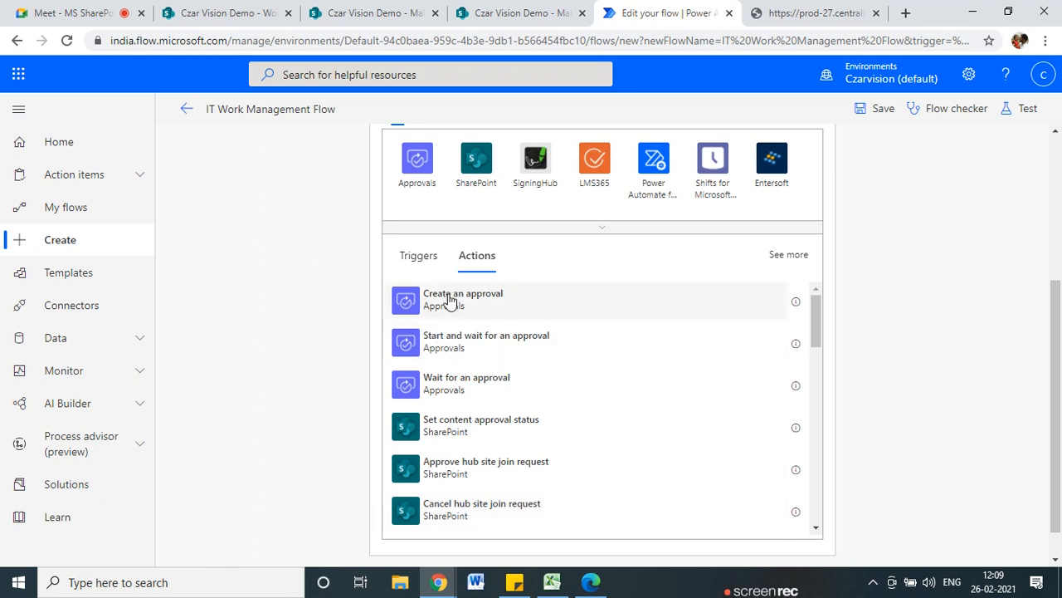
left_click(446, 355)
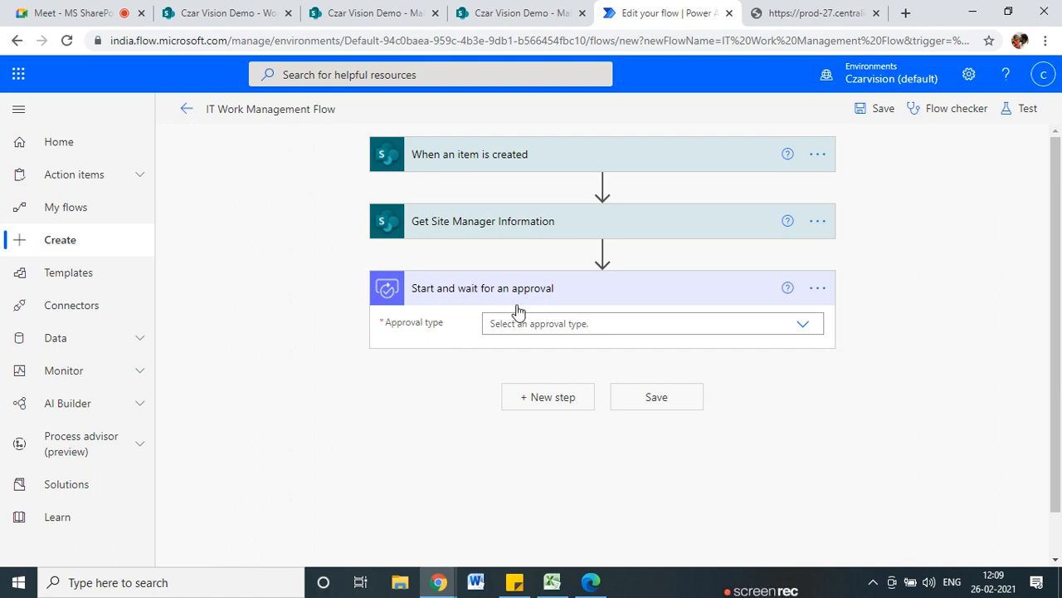
- Set the approval type of Start and wait for an approval to Approve/Reject - First to respond
scroll(548, 243, "down", 1)
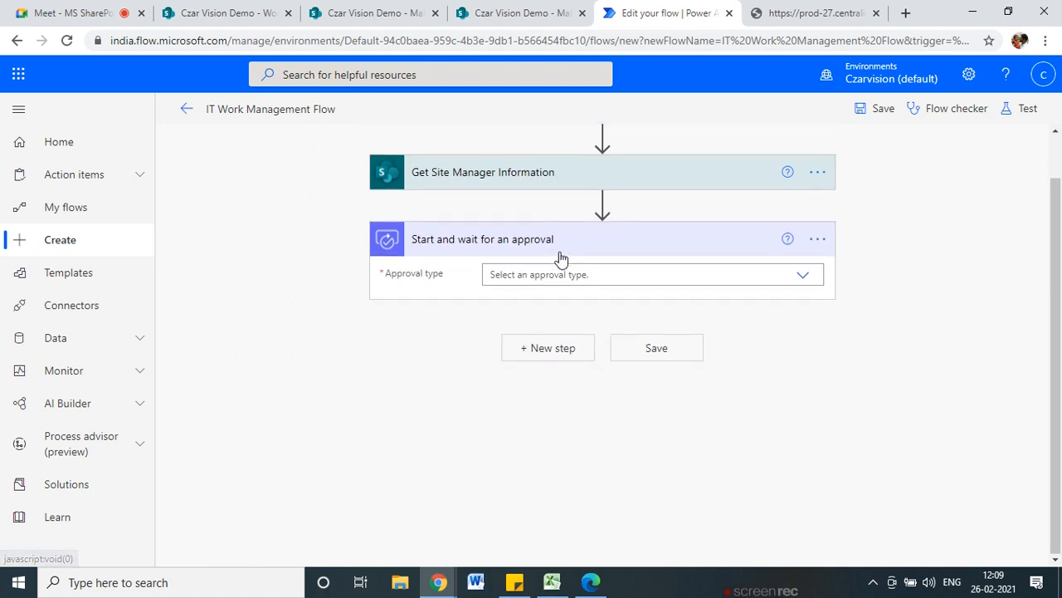
left_click(804, 277)
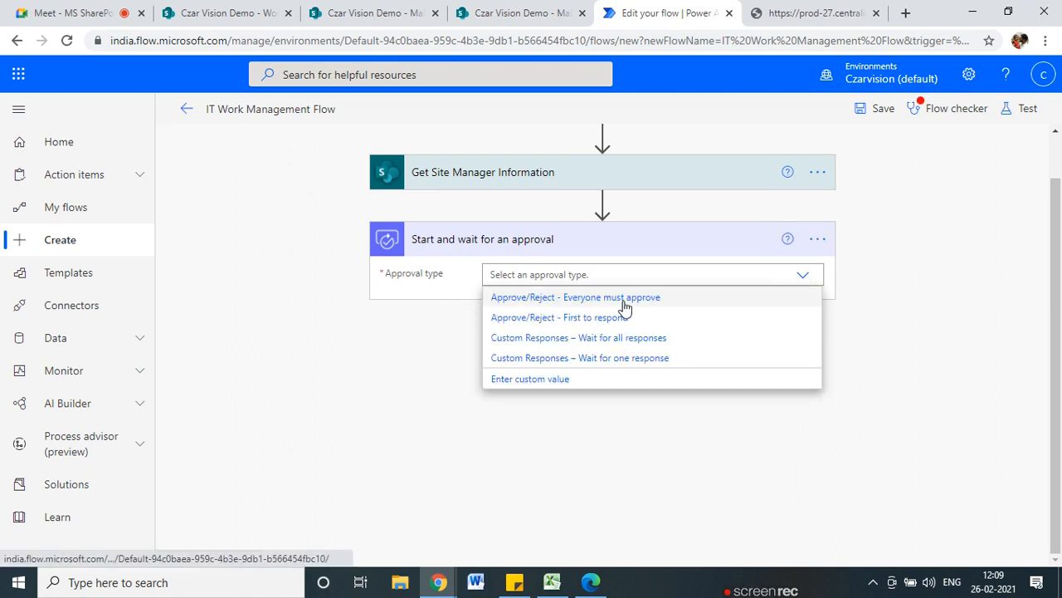
left_click(572, 324)
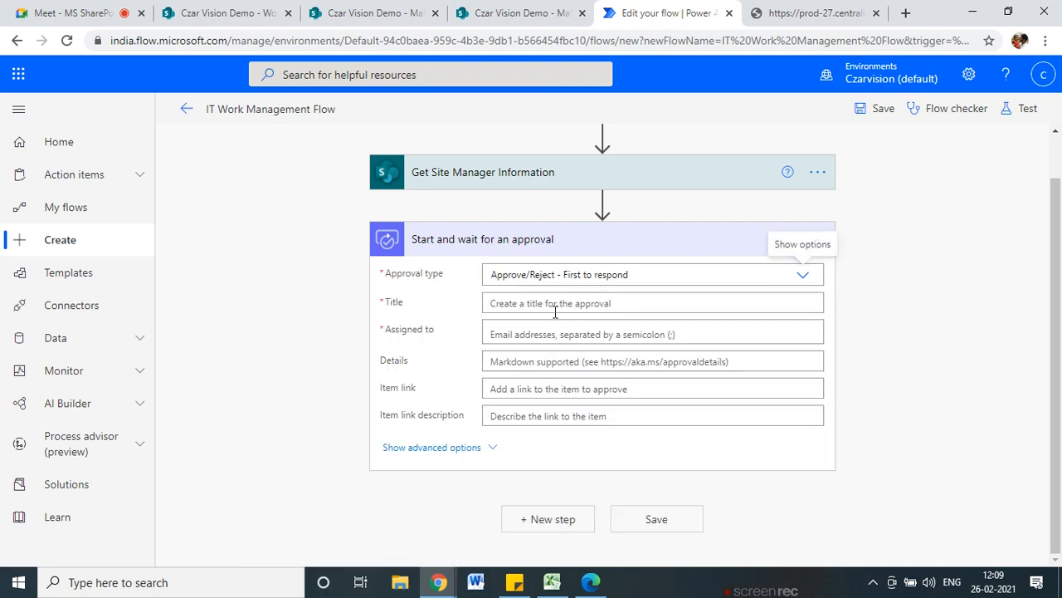
- Switch to the Work Details list in SharePoint and examine its Work ID, Work Title and Work Details columns
left_click(551, 304)
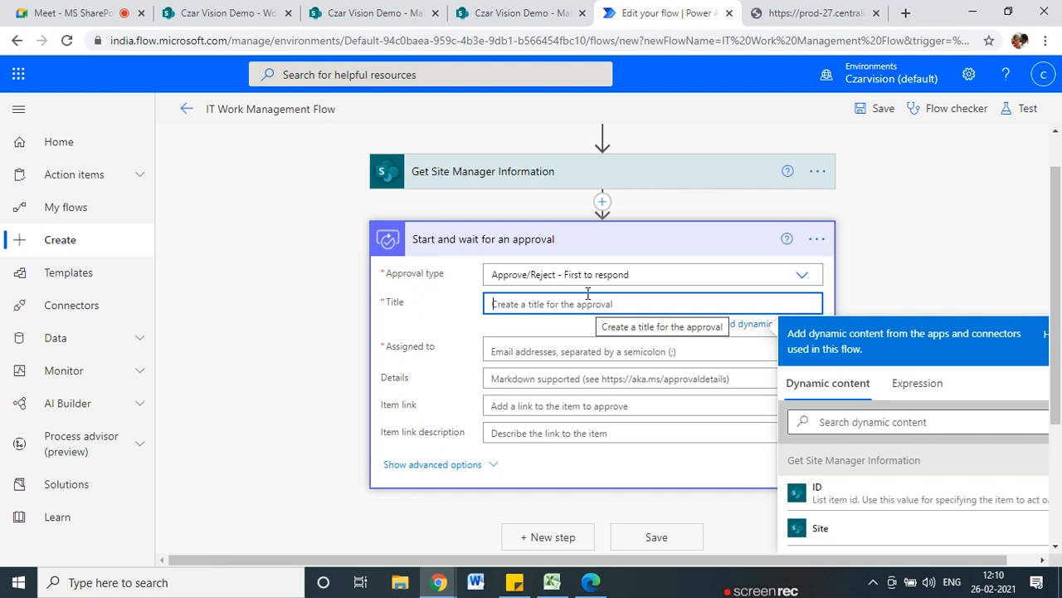
left_click(375, 12)
left_click(236, 12)
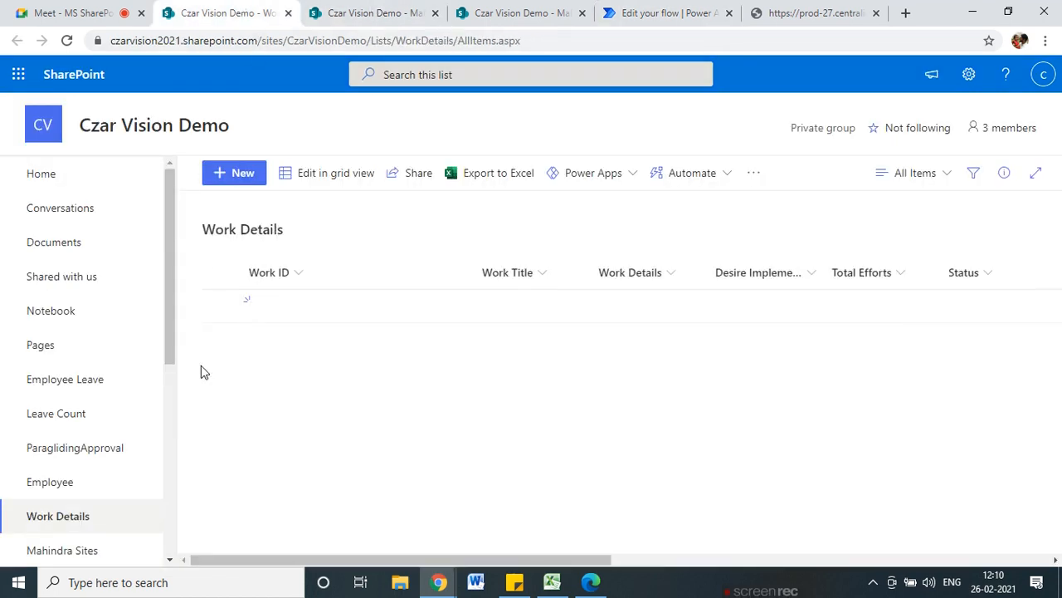
key("ctrl+2")
mouse_move(256, 329)
left_mouse_down()
mouse_move(311, 271)
mouse_move(249, 331)
mouse_move(276, 334)
left_mouse_up()
mouse_move(564, 278)
left_mouse_down()
mouse_move(484, 274)
mouse_move(518, 300)
left_mouse_up()
mouse_move(637, 262)
left_mouse_down()
mouse_move(625, 332)
mouse_move(634, 285)
left_mouse_up()
key("Escape")
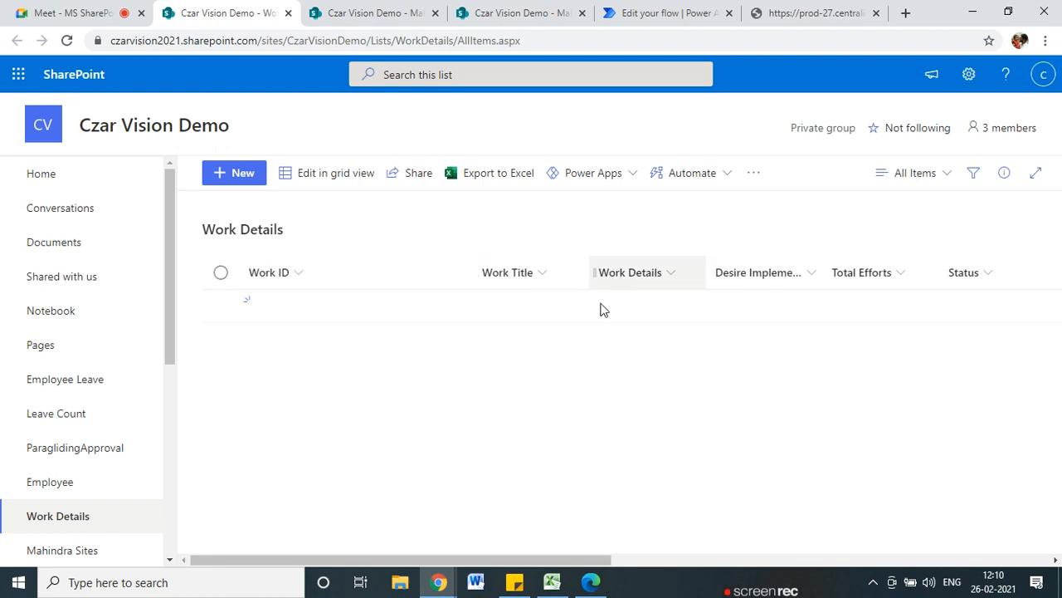
- Return to the IT Work Management Flow and insert a SharePoint Update item action between Get Site Manager Information and the approval
left_click(676, 8)
scroll(744, 302, "up", 1)
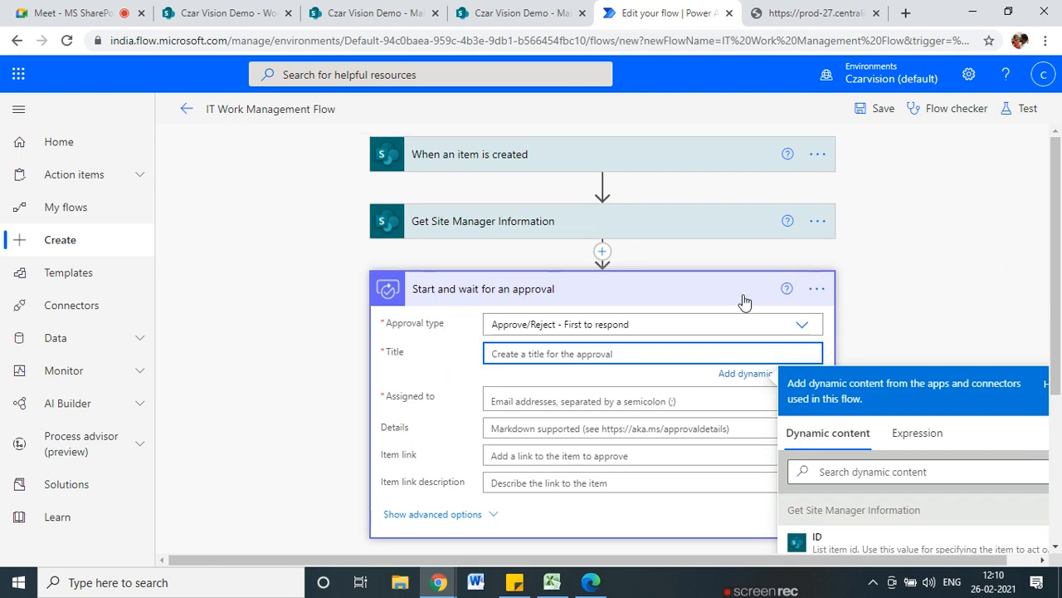
left_click(969, 314)
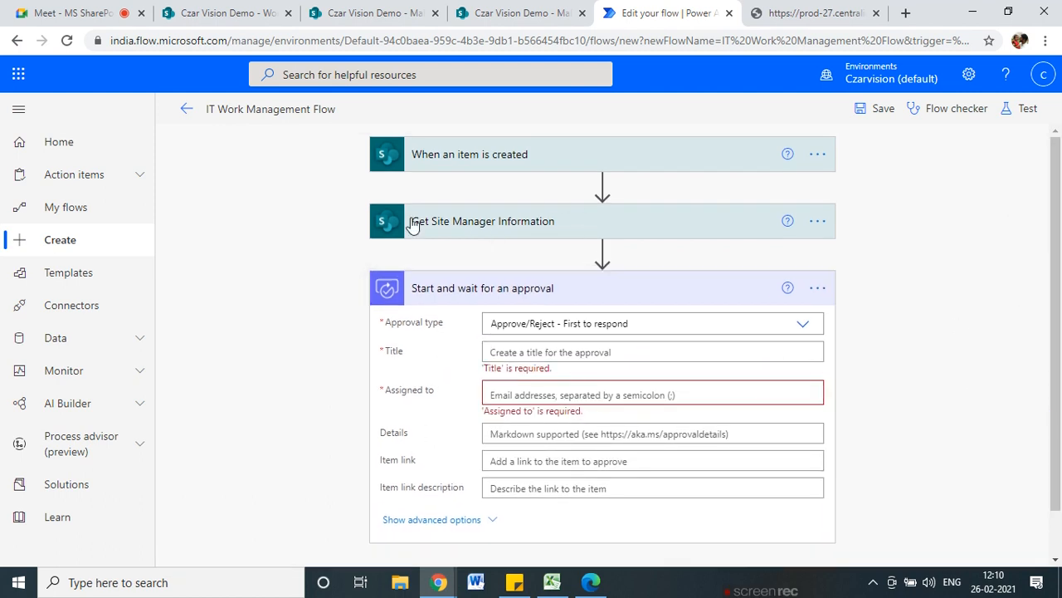
left_click(602, 250)
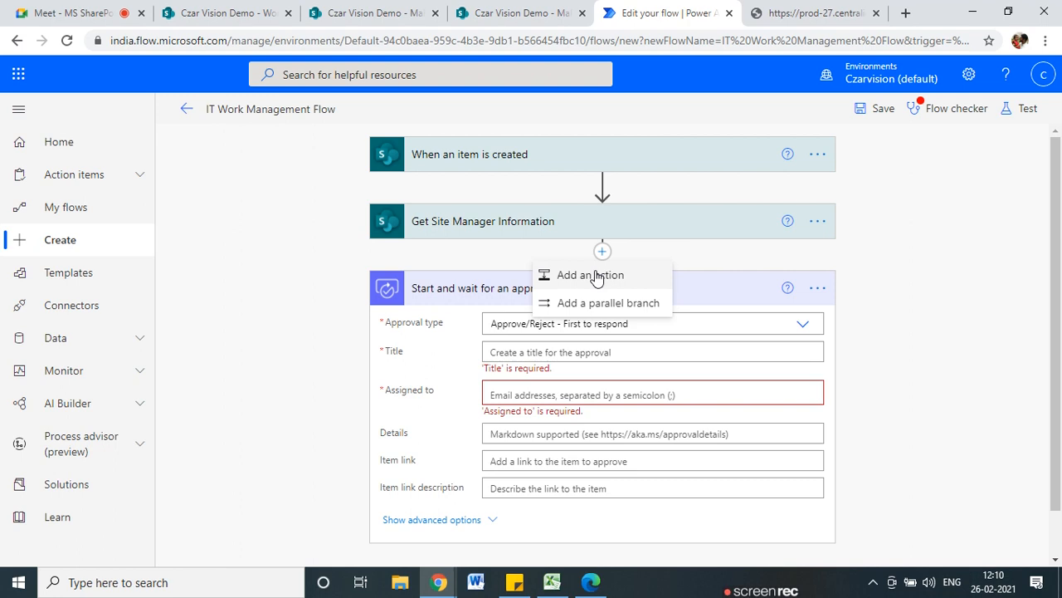
left_click(591, 275)
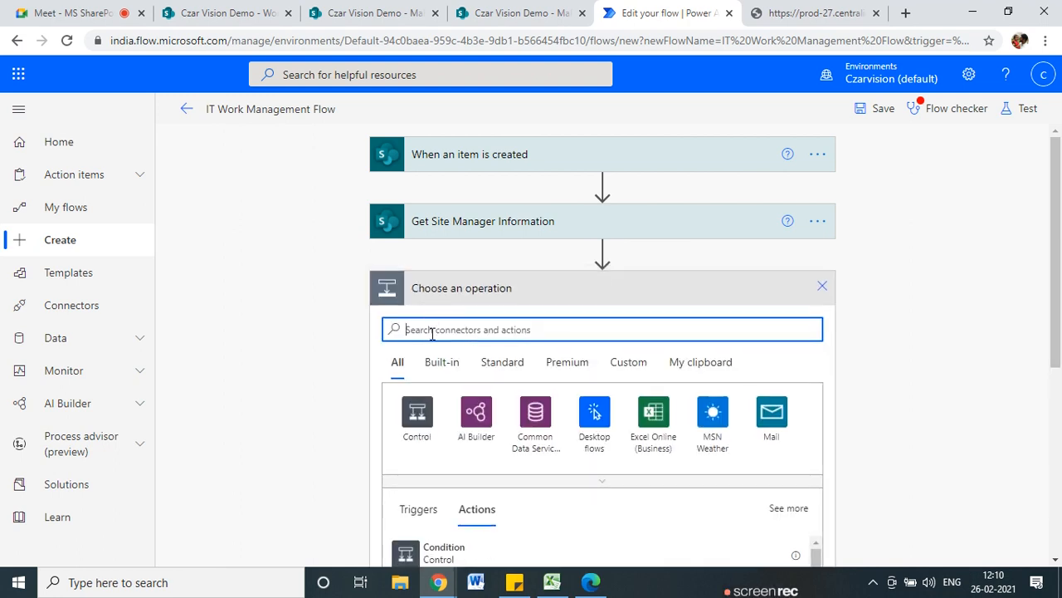
type("update")
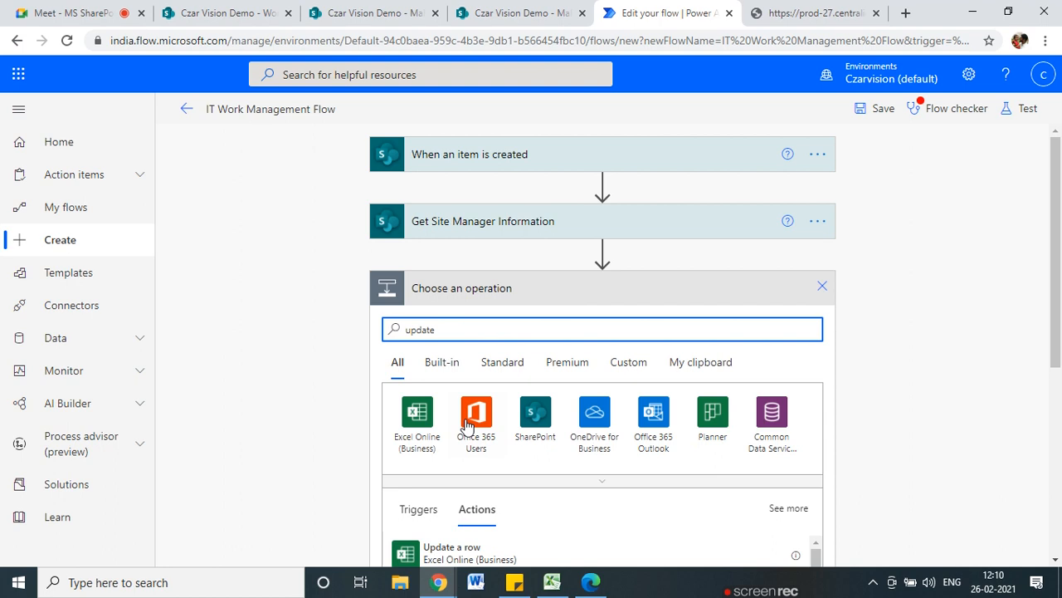
scroll(467, 430, "down", 4)
scroll(463, 441, "up", 2)
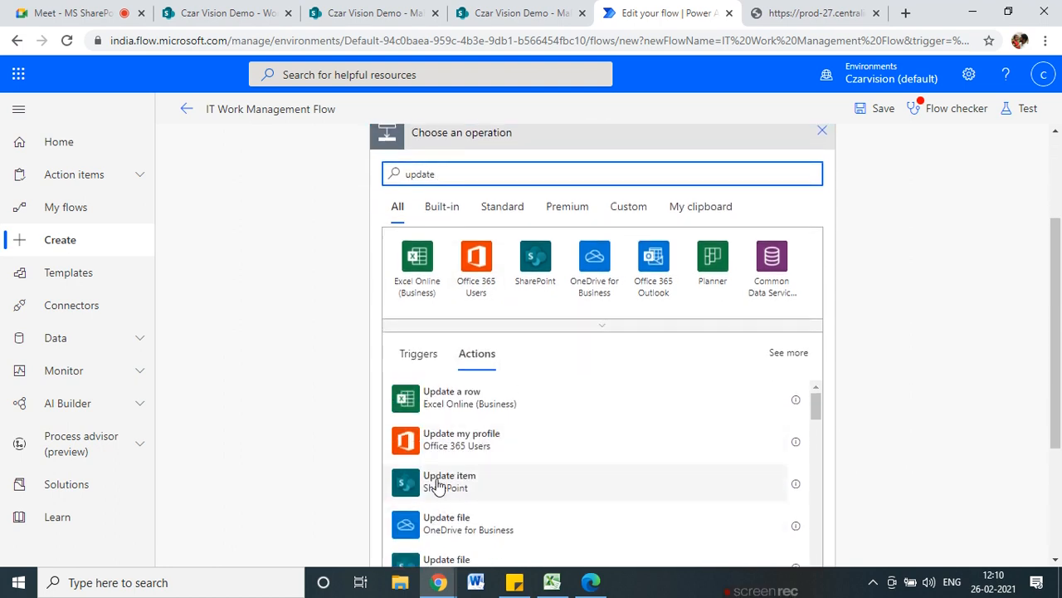
left_click(437, 478)
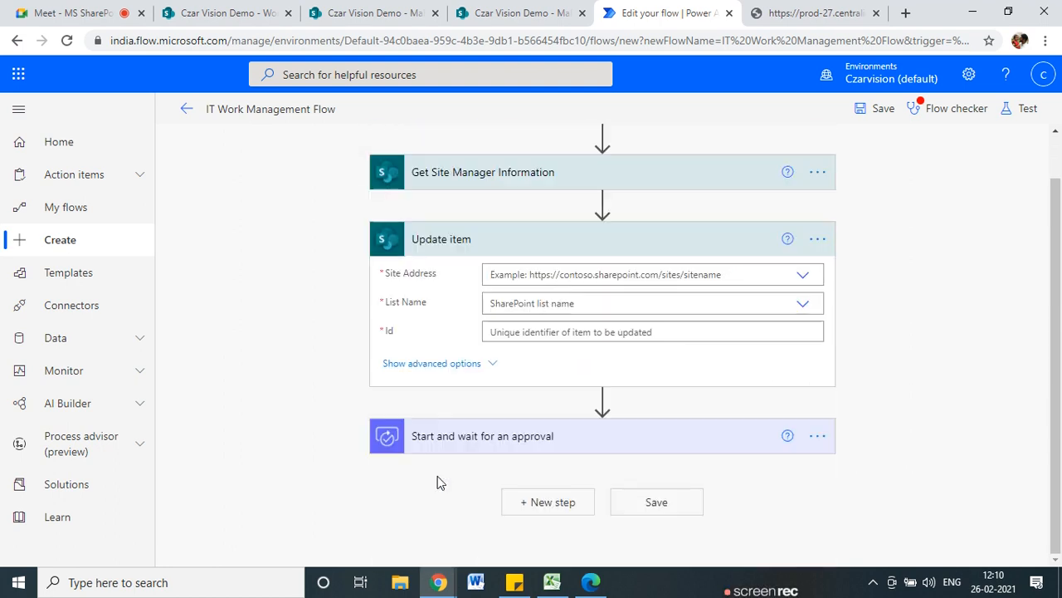
- Set the Update item action's site address to Czar Vision Demo and its list name to Work Details
left_click(648, 275)
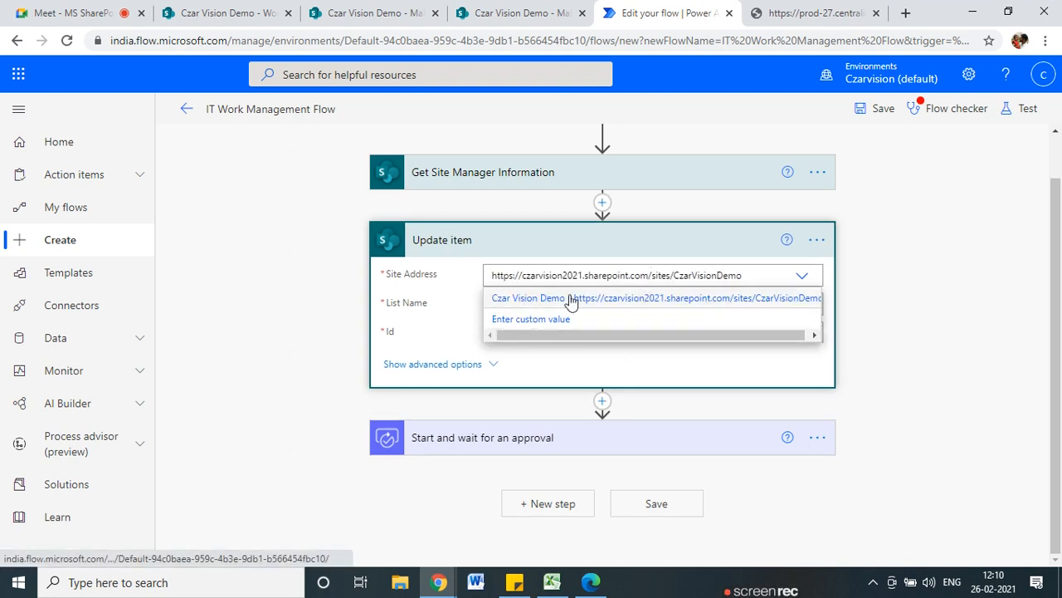
left_click(571, 302)
left_click(532, 321)
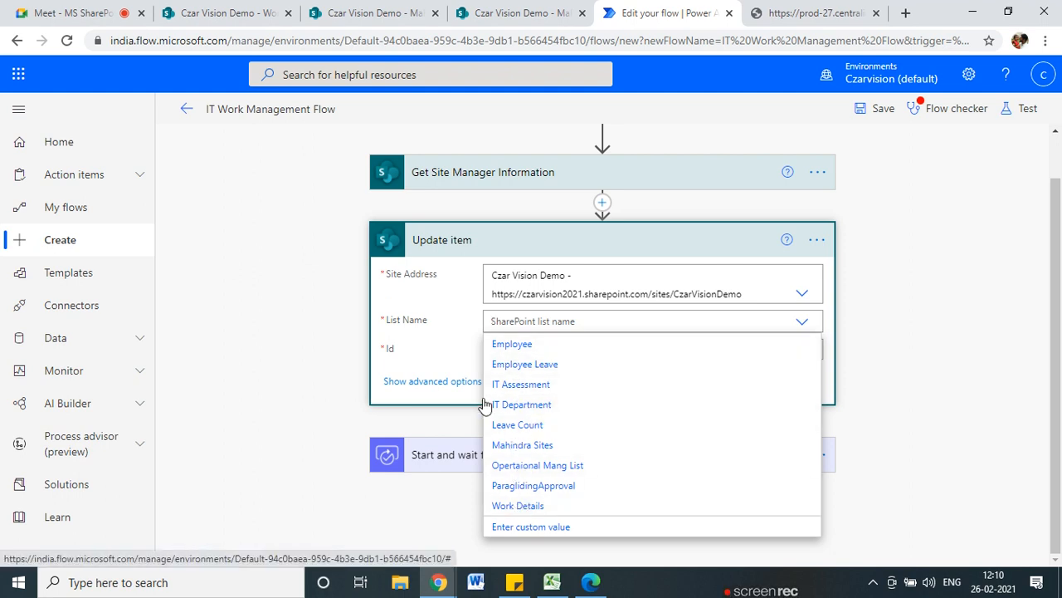
left_click(517, 505)
- Fill the Update item action's Id with the ID dynamic content from When an item is created
left_click(531, 351)
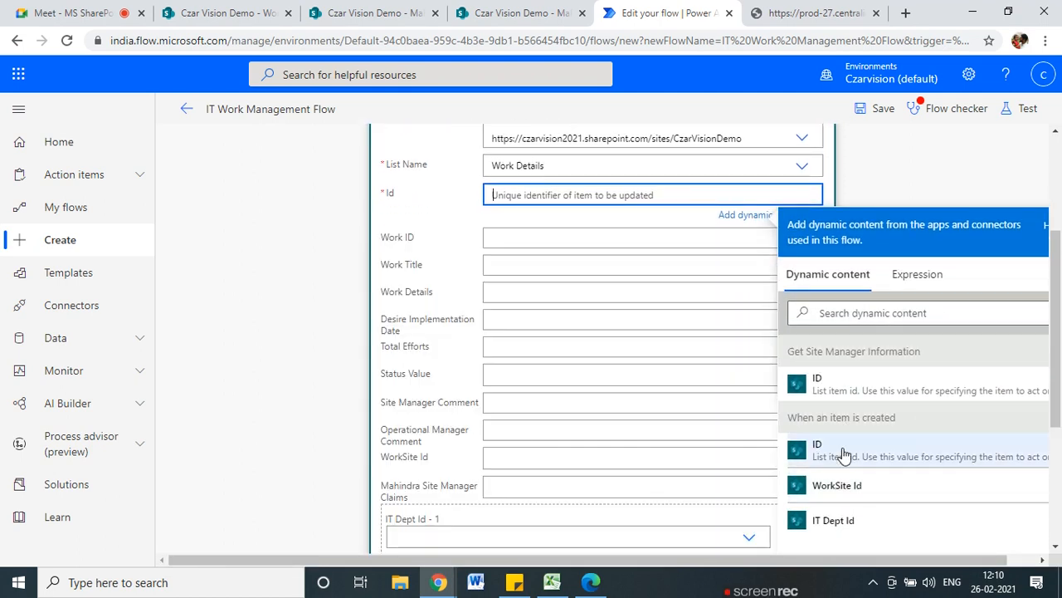
left_click(784, 455)
left_click(342, 212)
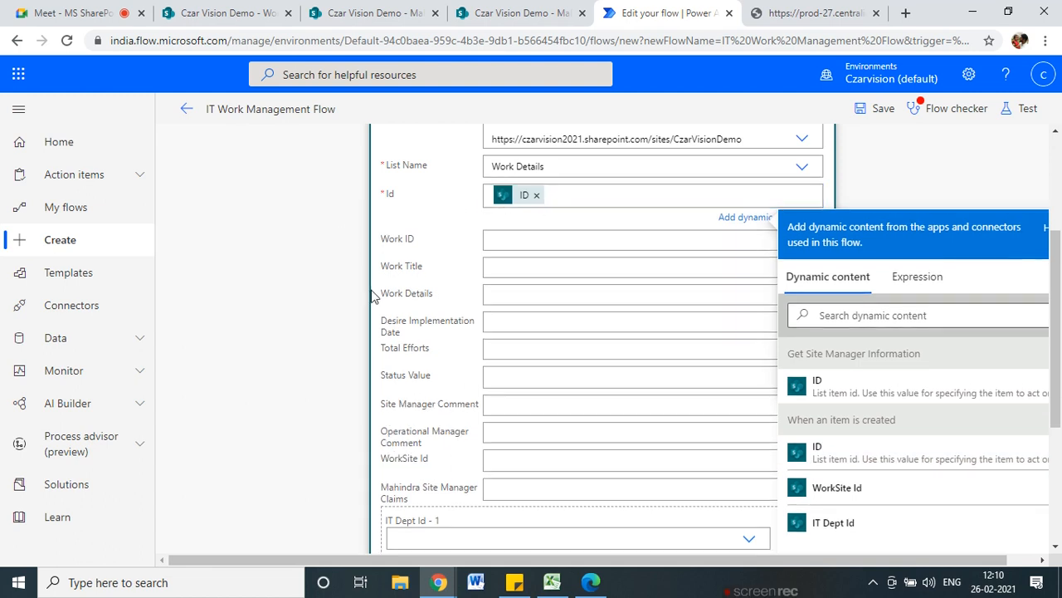
- Fill the Work ID field with "Mahindra -" followed by the ID dynamic content from Get Site Manager Information
scroll(1023, 329, "up", 2)
scroll(611, 302, "down", 1)
scroll(498, 274, "up", 2)
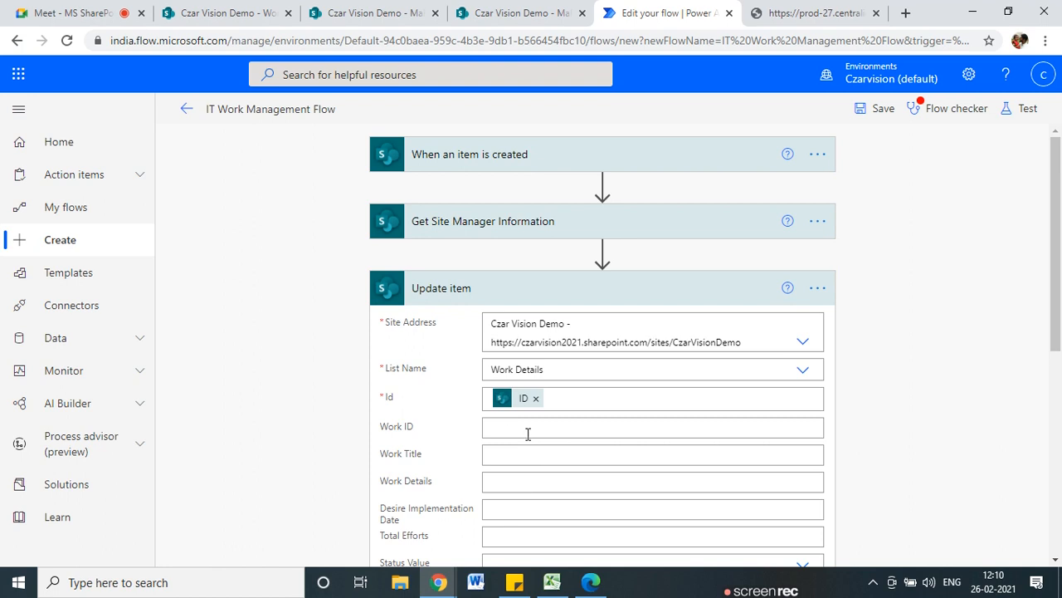
scroll(527, 433, "down", 2)
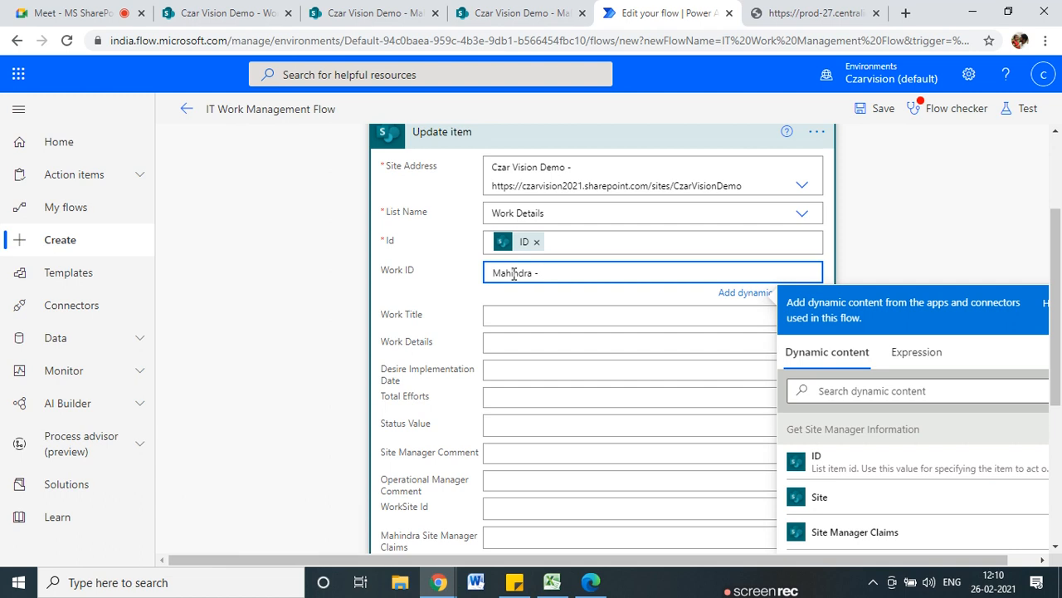
left_click(949, 465)
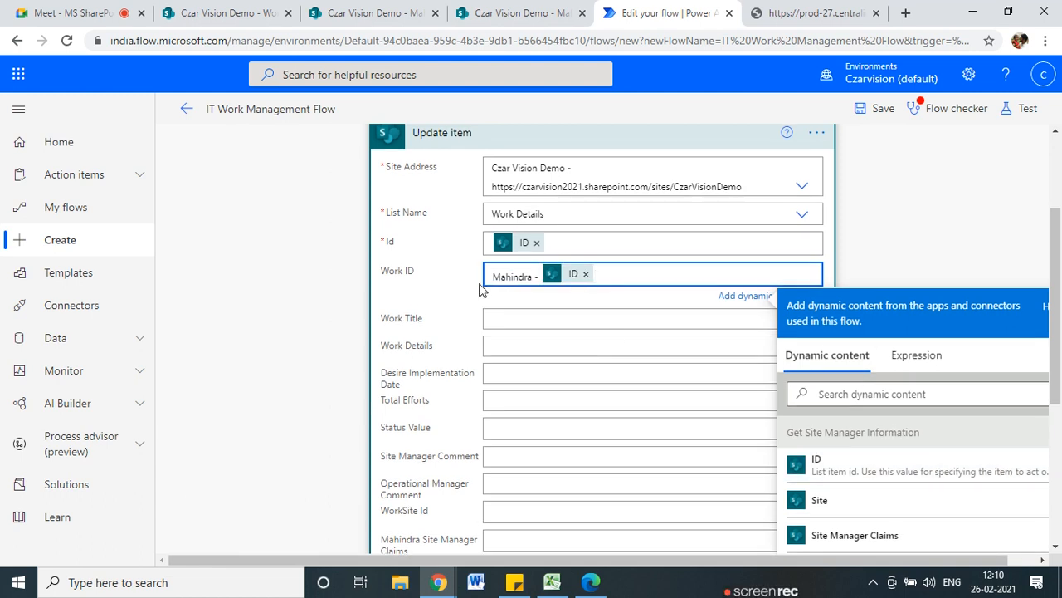
- Replace the prefix in the Work ID field with "MAHI", keeping the dash and the ID dynamic content
double_click(524, 276)
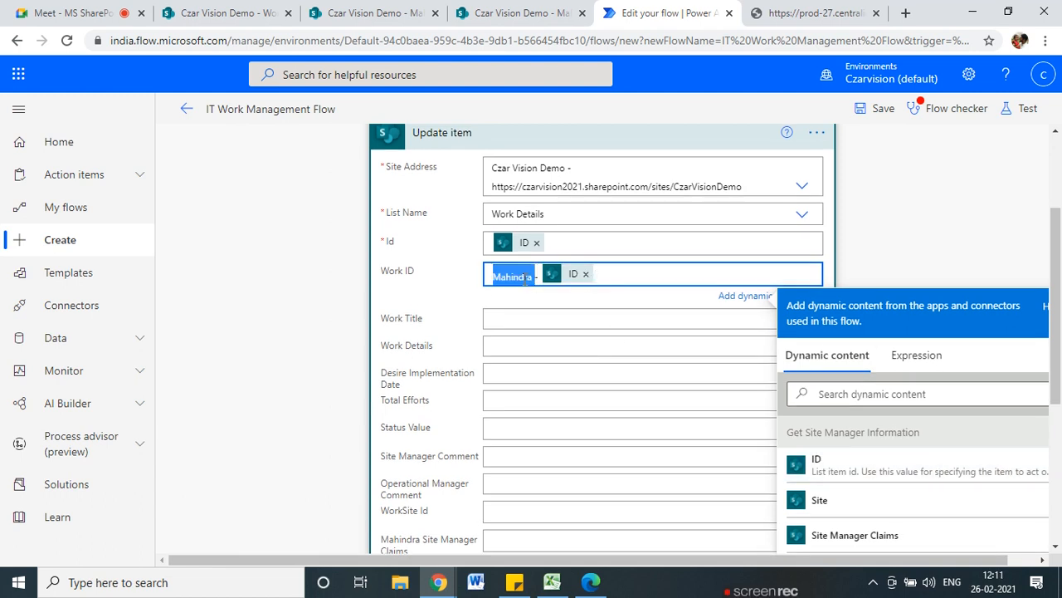
type("M")
type("AH")
type("I")
key("BackSpace")
key("BackSpace")
key("BackSpace")
key("BackSpace")
key("BackSpace")
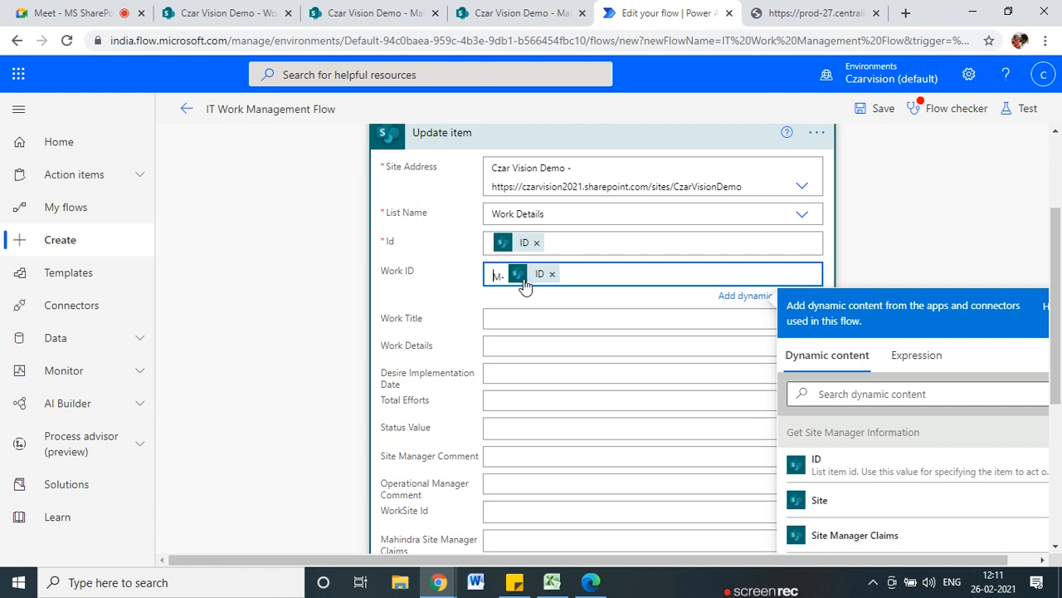
type("MAHI")
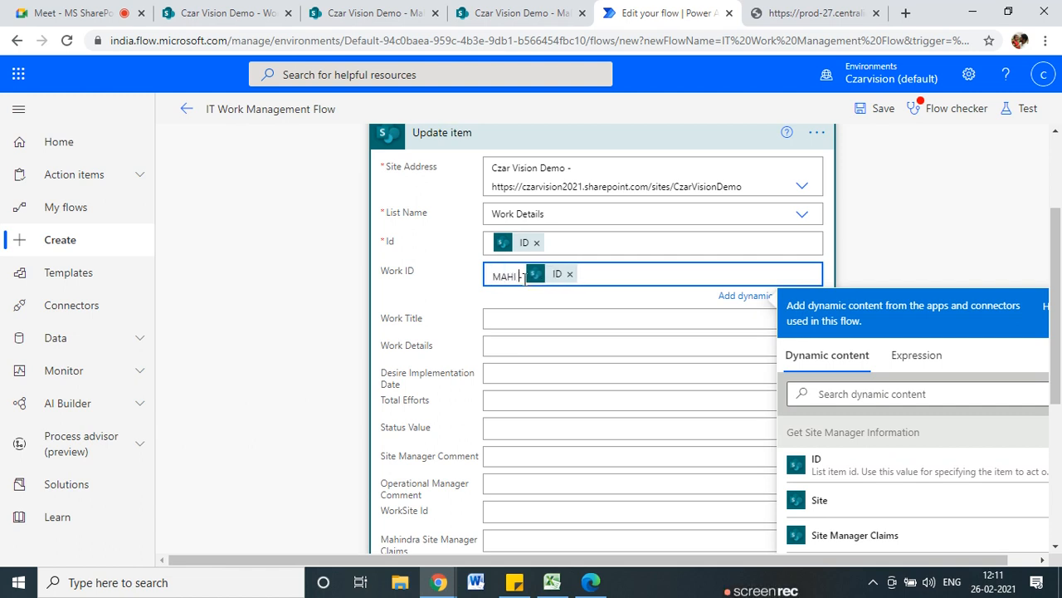
left_click(496, 273)
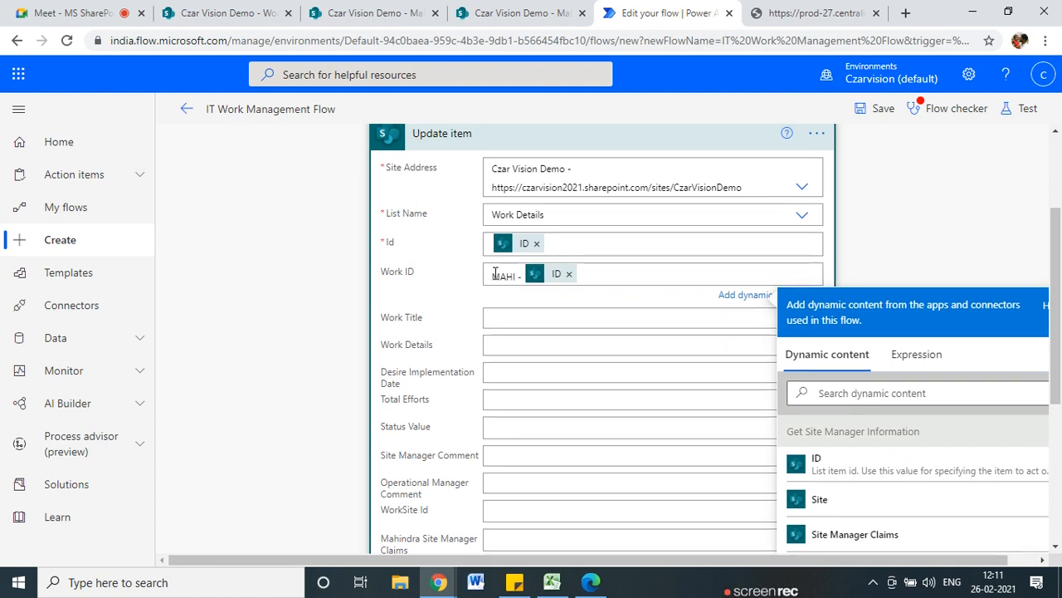
left_click(593, 319)
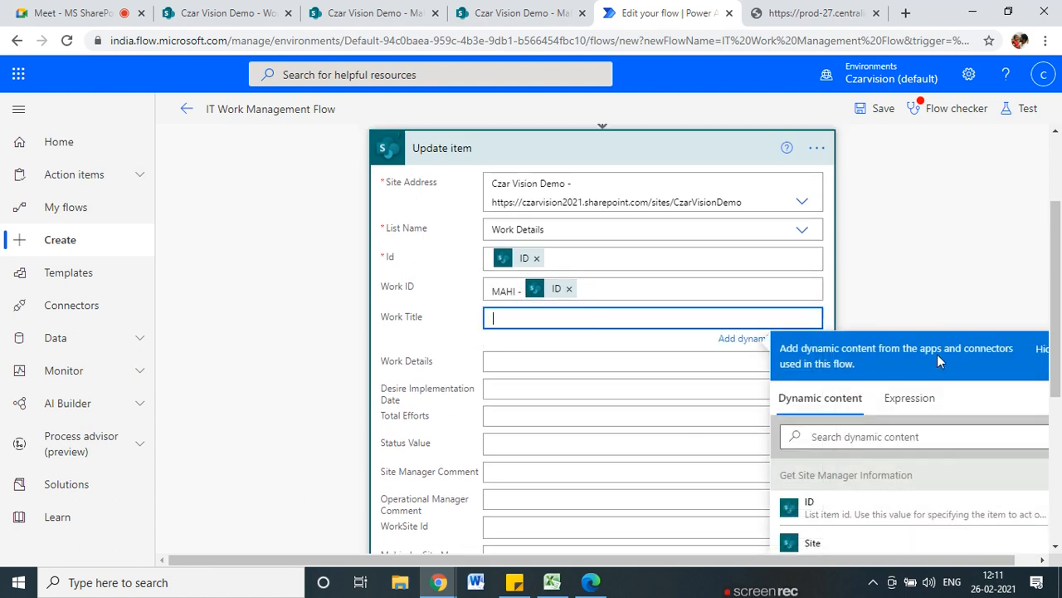
scroll(569, 356, "down", 1)
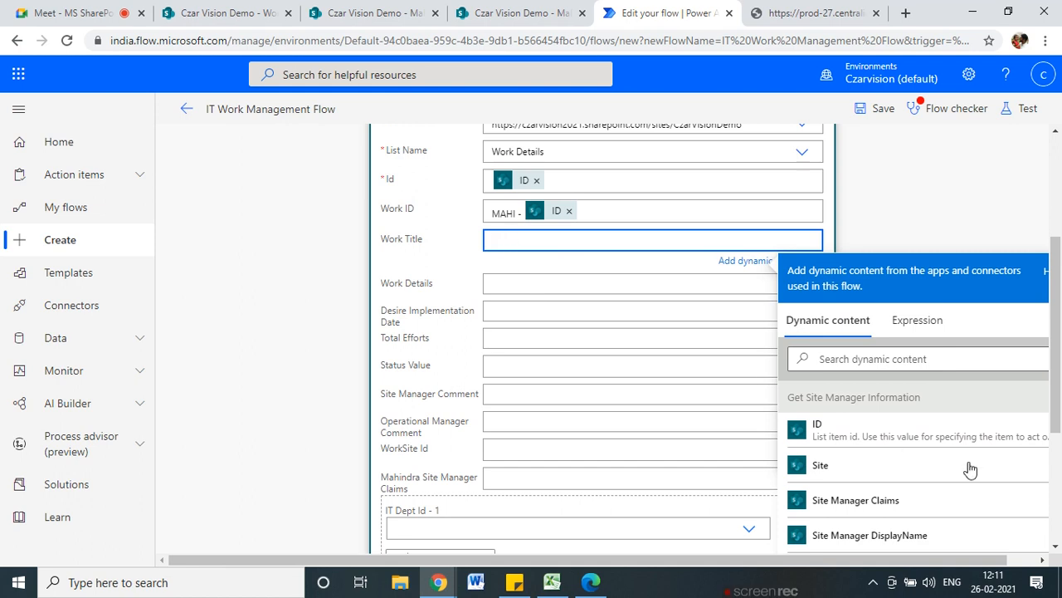
scroll(969, 469, "down", 1)
left_click(966, 229)
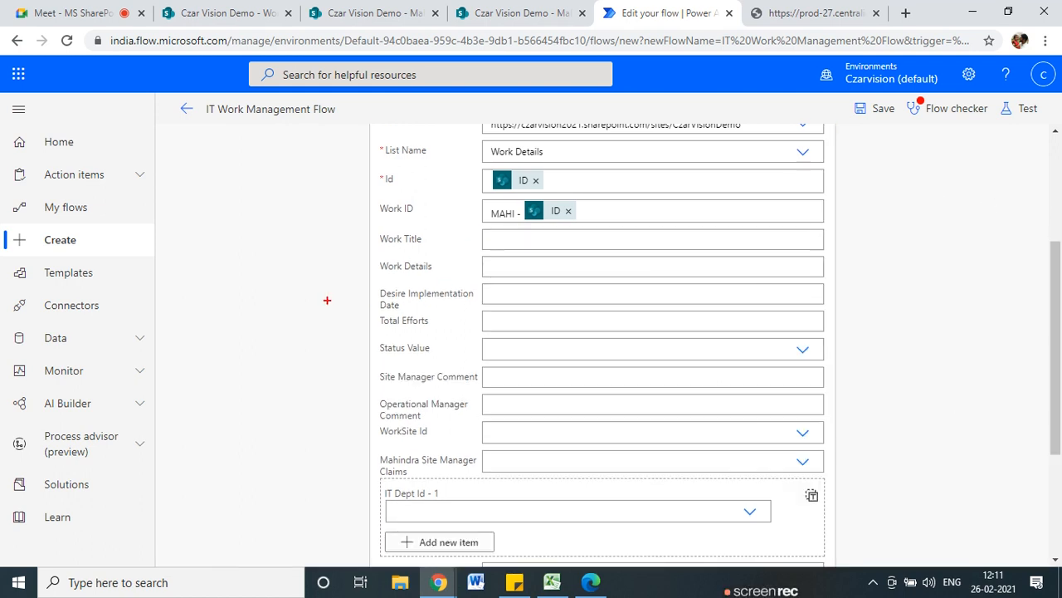
- Examine the Update item action's unfilled fields, from Work Title to Mahindra Operational Manager Claims, and the preceding Get Site Manager Information step
mouse_move(399, 237)
left_mouse_down()
mouse_move(309, 347)
mouse_move(365, 423)
left_mouse_up()
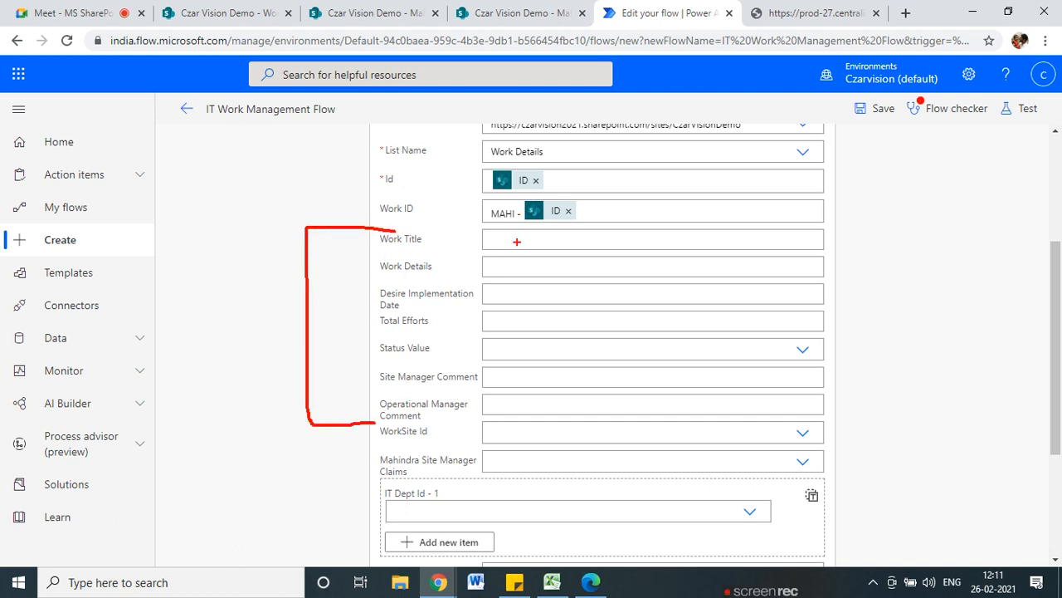
key("Escape")
scroll(500, 345, "down", 2)
scroll(503, 356, "up", 3)
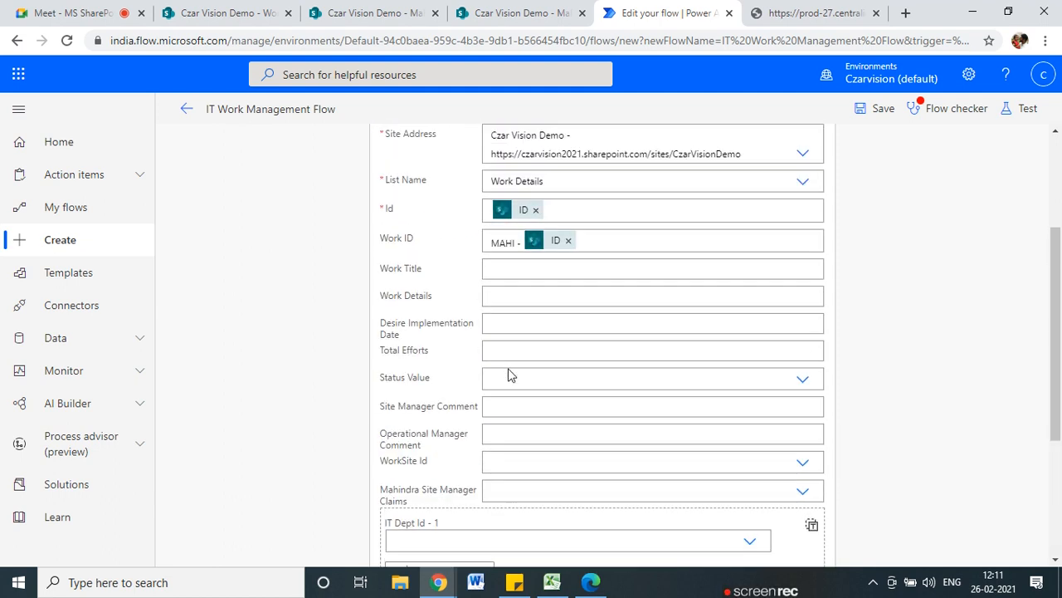
scroll(570, 362, "down", 3)
scroll(454, 263, "up", 3)
scroll(446, 344, "down", 1)
scroll(446, 340, "up", 3)
mouse_move(419, 230)
left_mouse_down()
mouse_move(574, 229)
mouse_move(466, 211)
mouse_move(405, 215)
left_mouse_up()
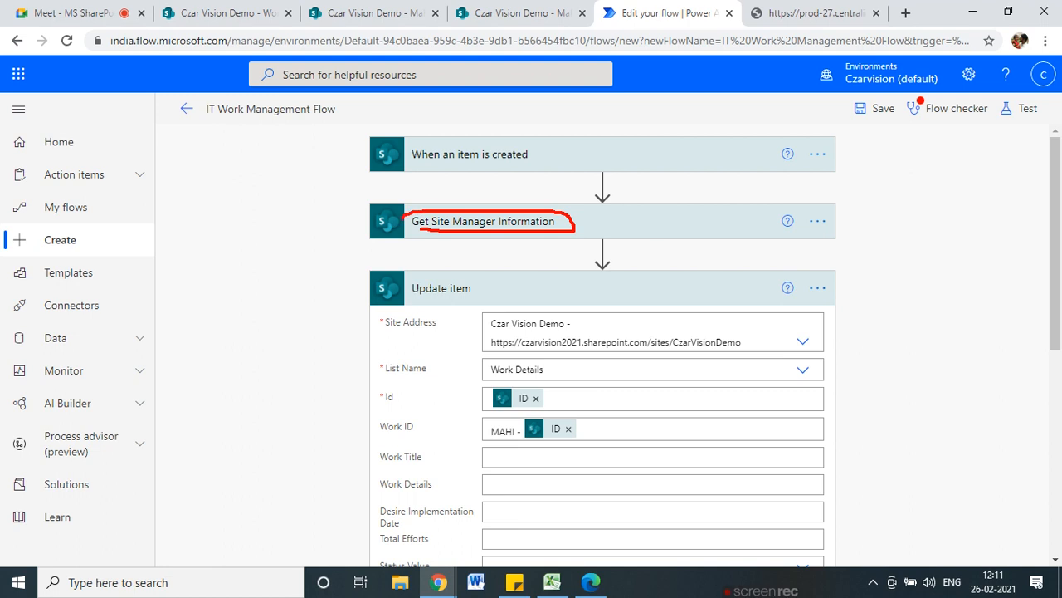
scroll(446, 256, "down", 3)
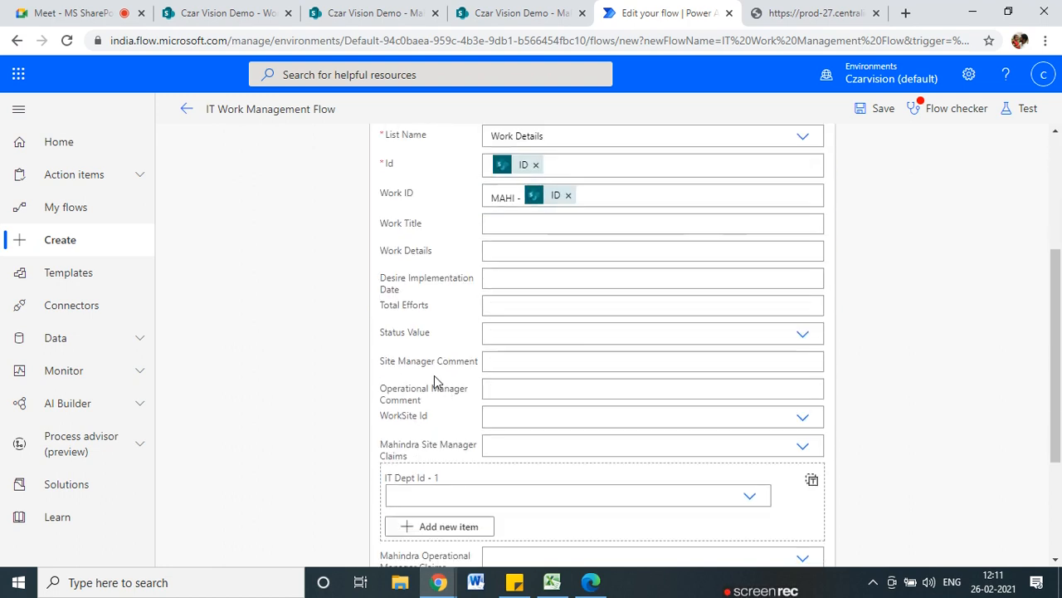
scroll(437, 390, "down", 1)
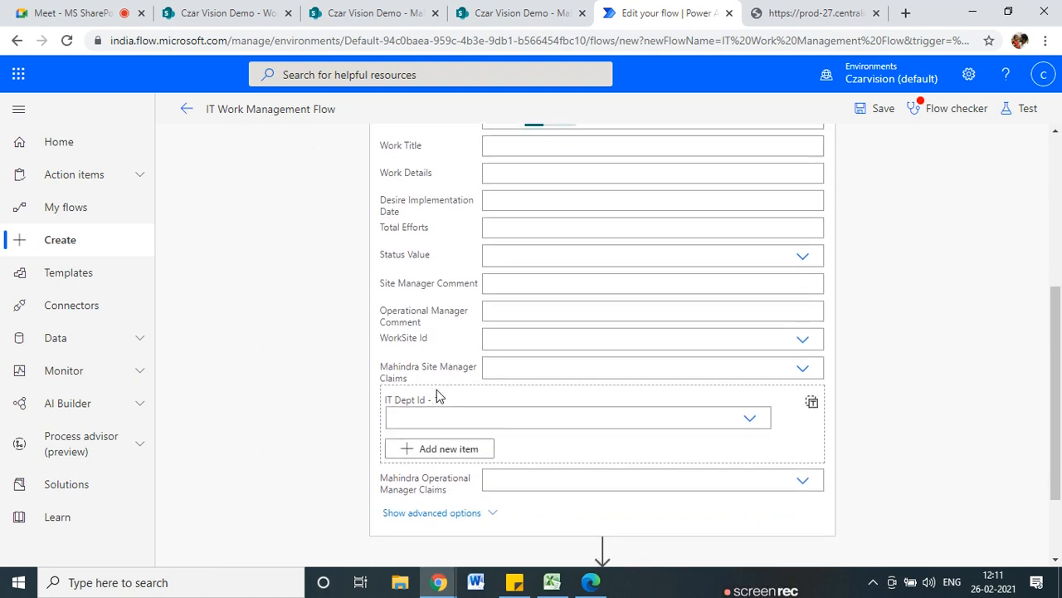
scroll(431, 368, "up", 2)
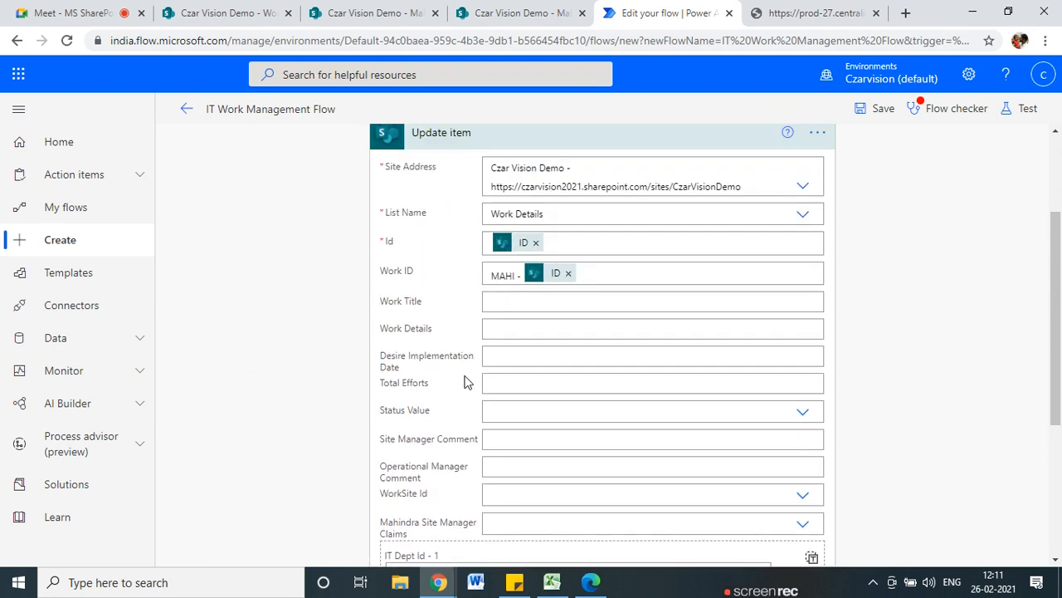
scroll(402, 320, "down", 1)
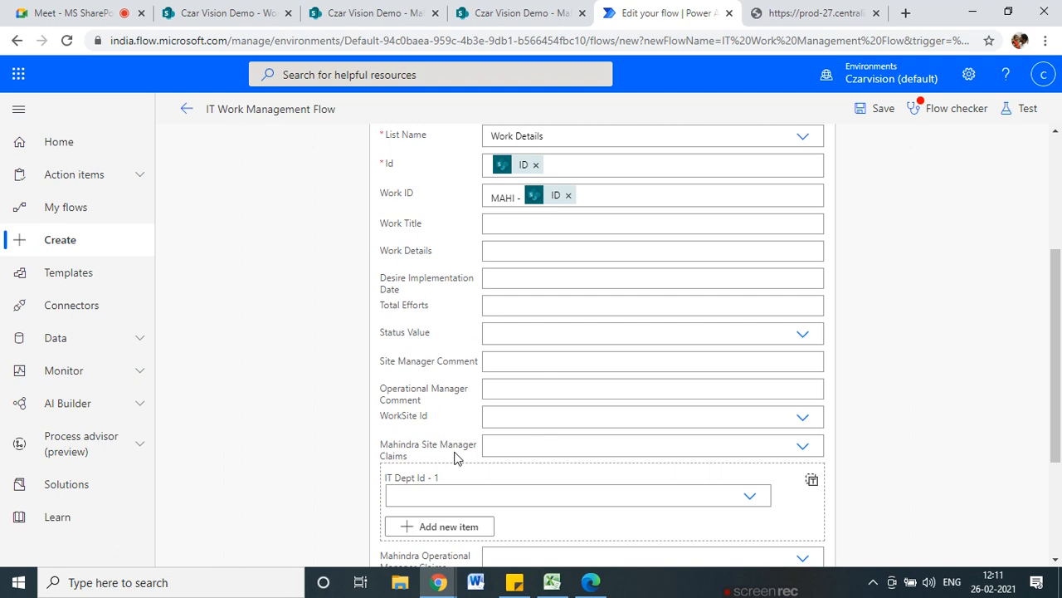
scroll(449, 451, "down", 1)
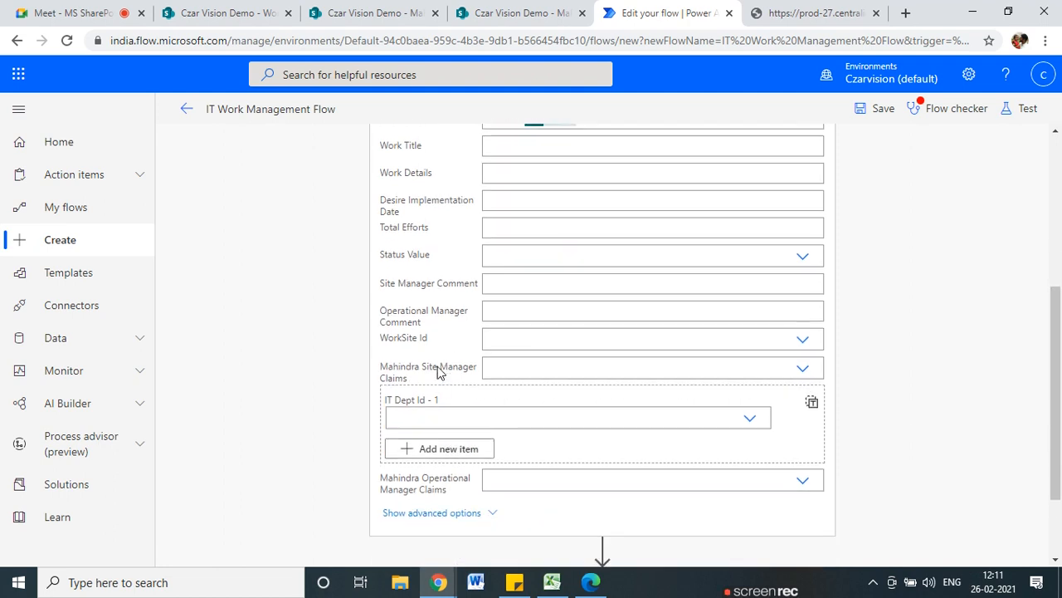
- Show the Update item action's advanced options and switch the Mahindra Site Manager Claims field to custom value entry
left_click(480, 511)
scroll(473, 482, "up", 1)
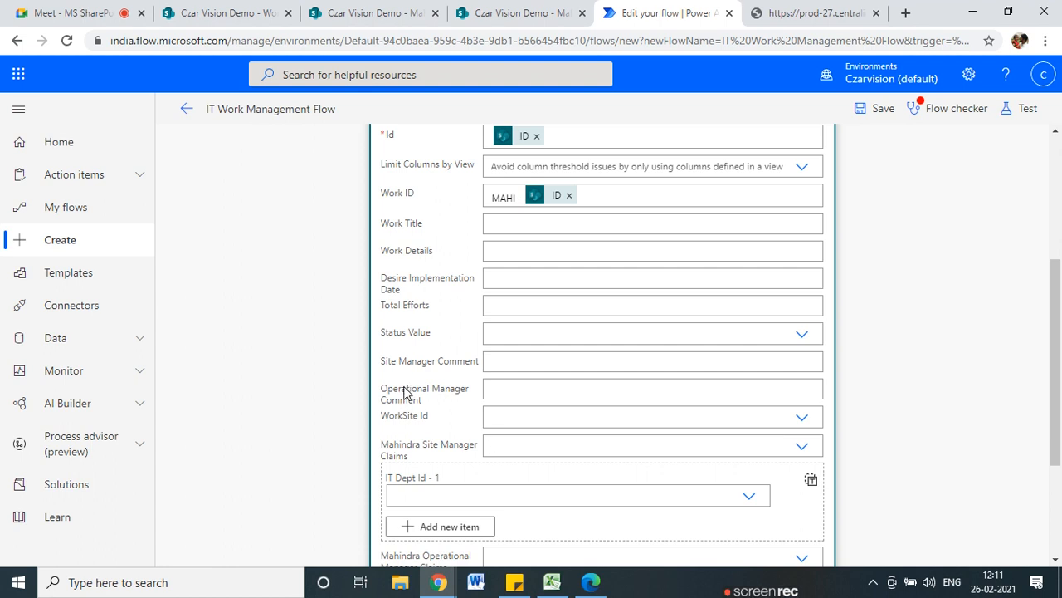
left_click(514, 447)
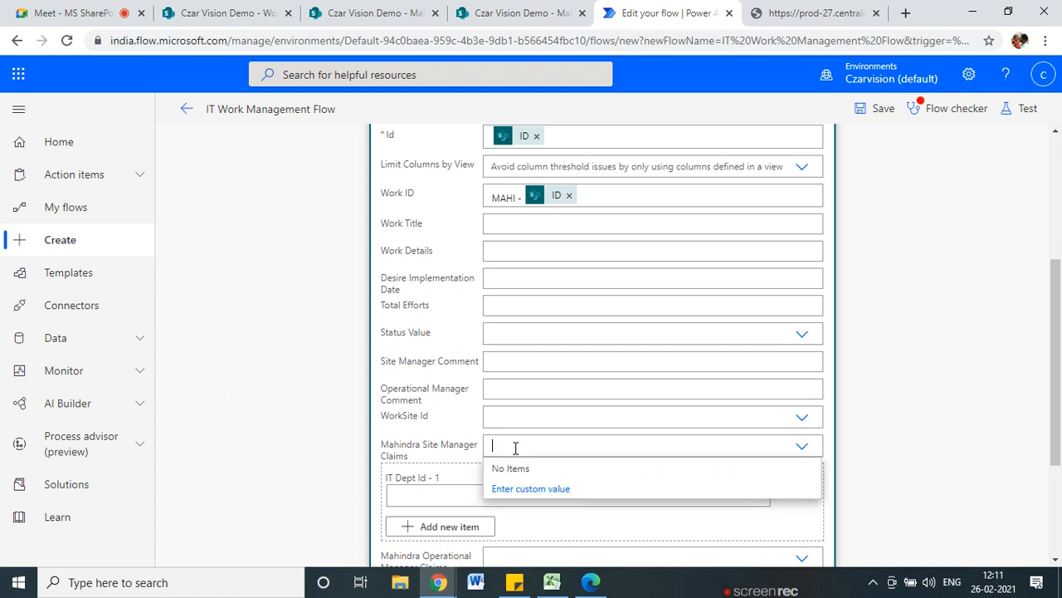
scroll(515, 448, "down", 1)
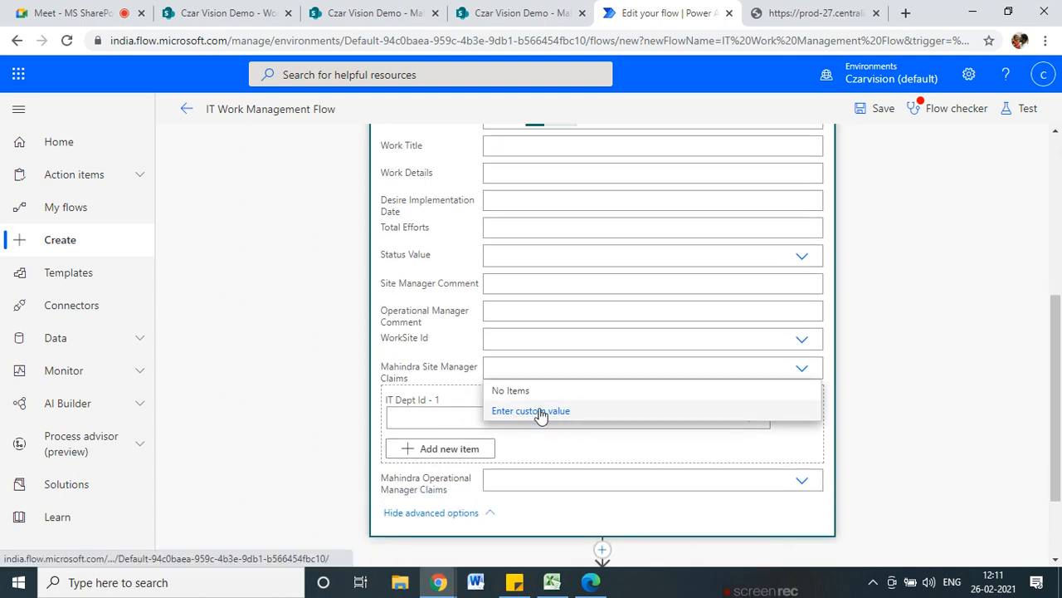
left_click(570, 407)
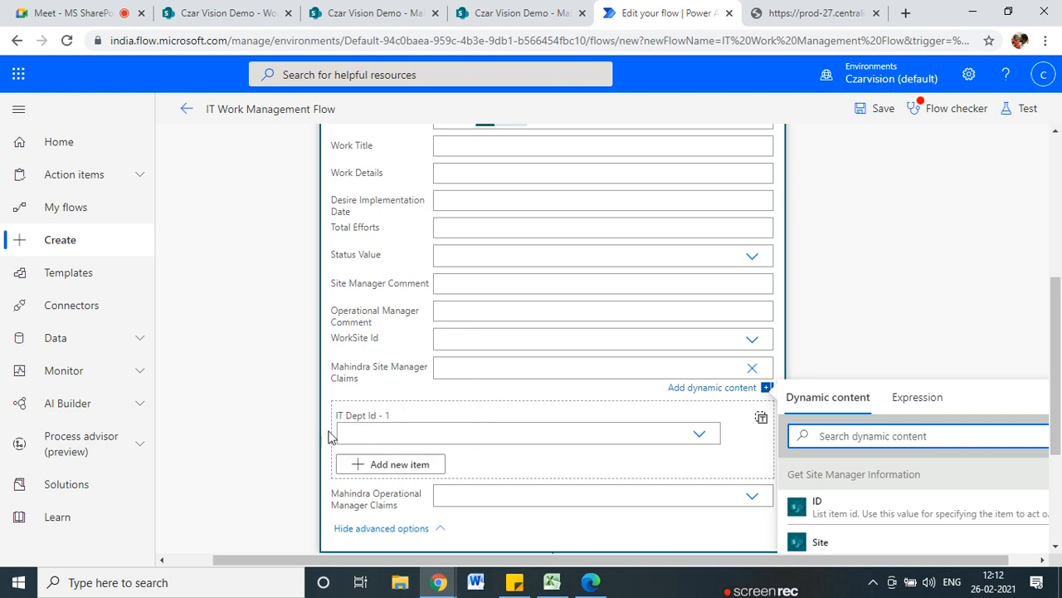
- Fill Mahindra Site Manager Claims with the Site Manager Email dynamic content from Get Site Manager Information
scroll(401, 436, "up", 2)
scroll(401, 436, "down", 3)
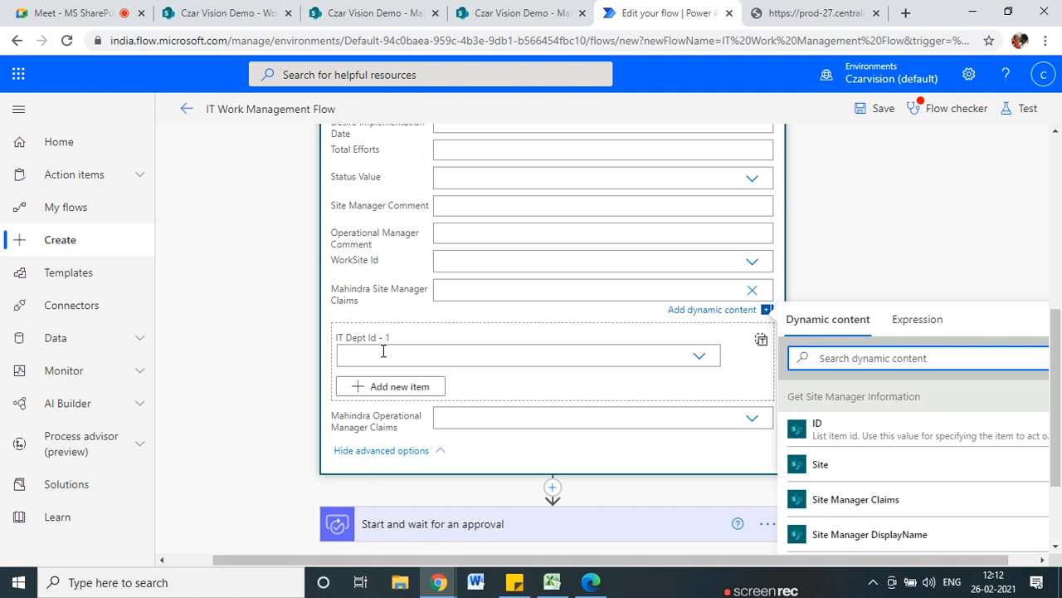
left_click(477, 292)
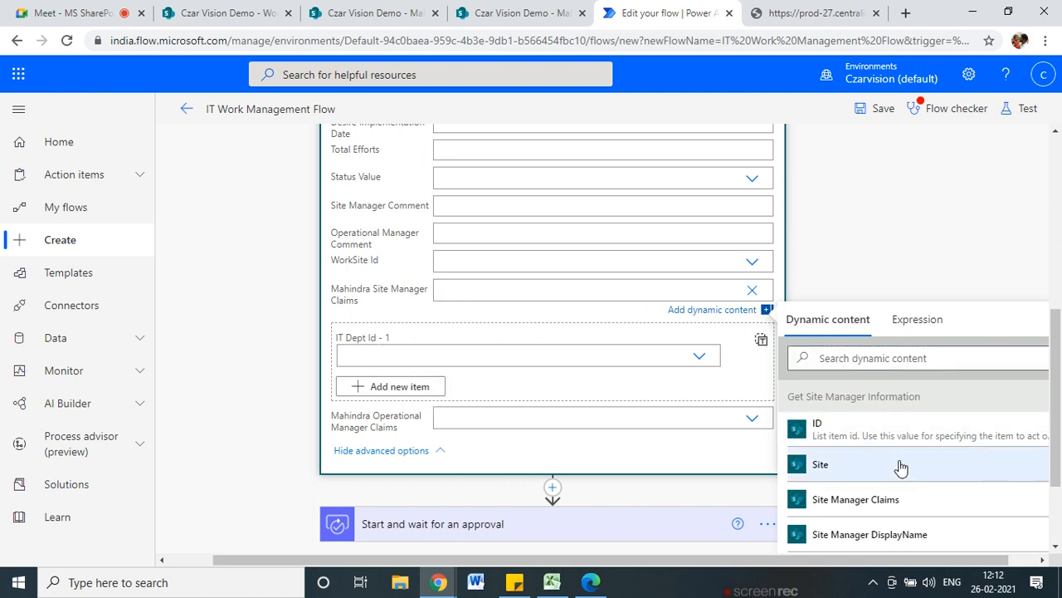
scroll(902, 468, "down", 2)
scroll(901, 467, "up", 1)
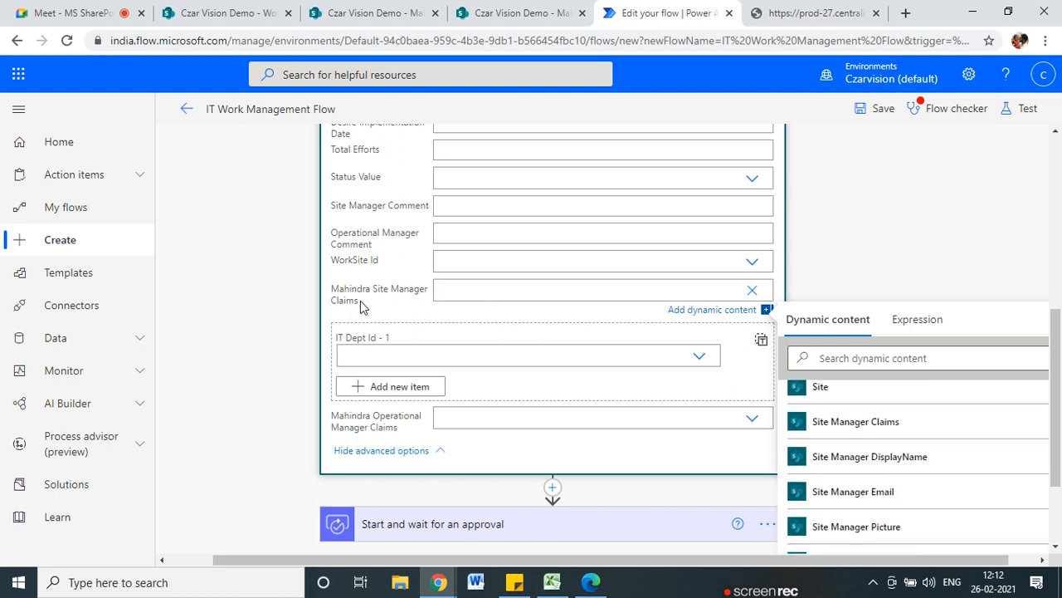
scroll(858, 473, "up", 5)
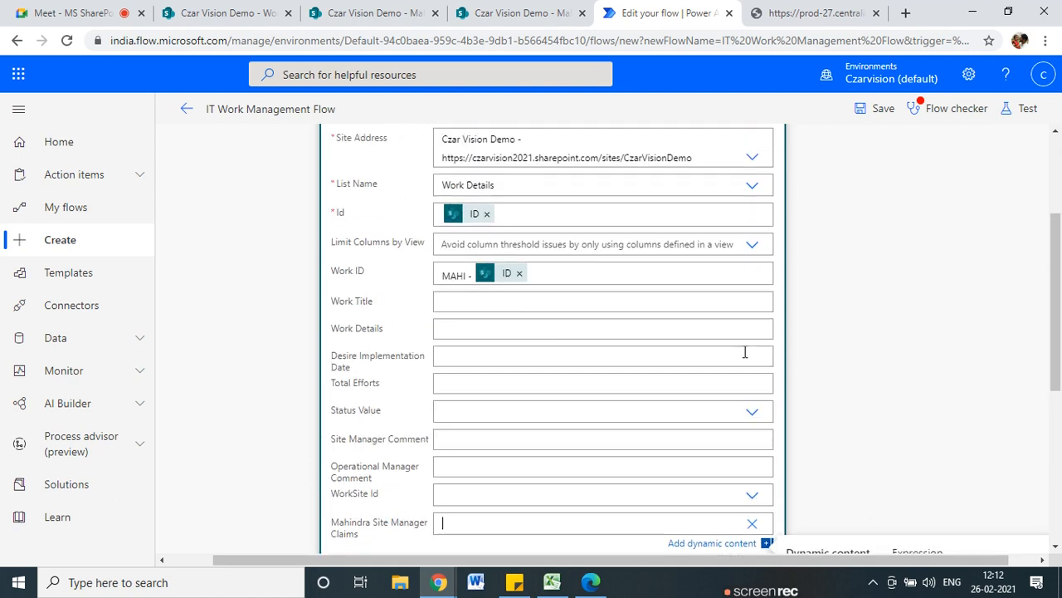
scroll(744, 352, "down", 4)
scroll(855, 332, "down", 1)
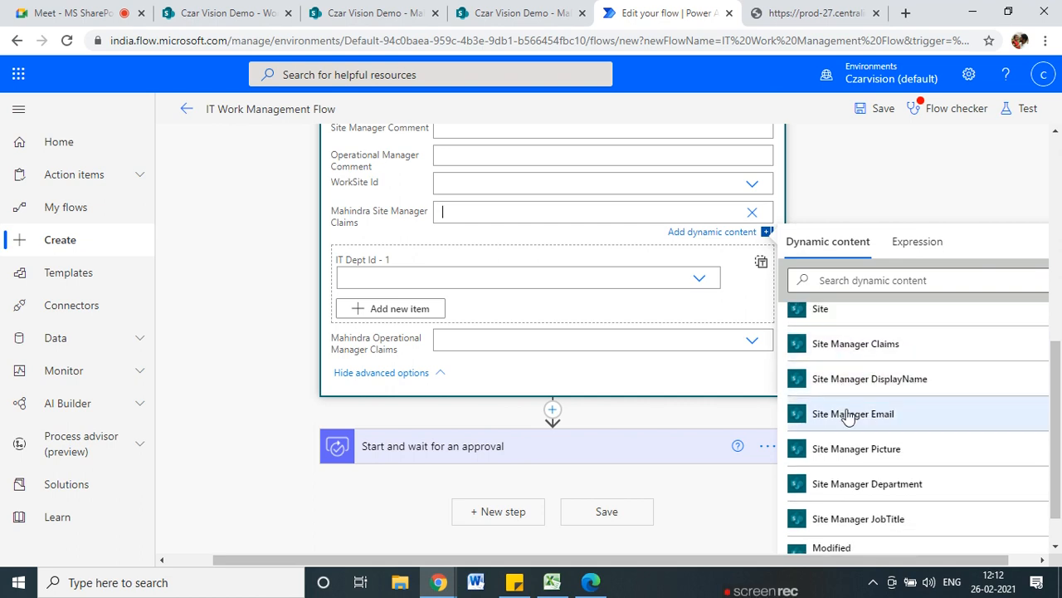
left_click(848, 415)
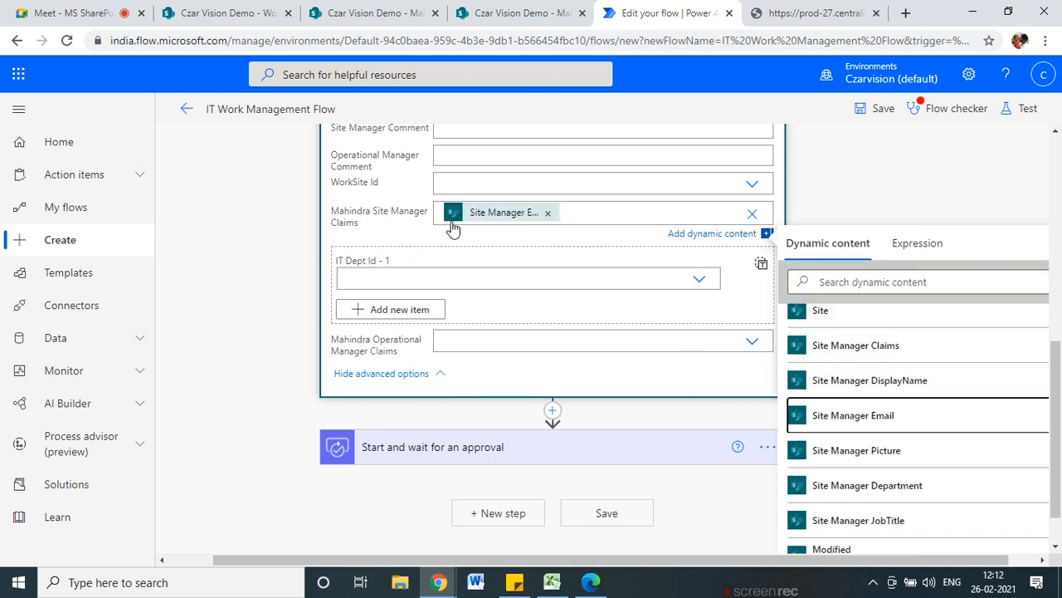
left_click(270, 274)
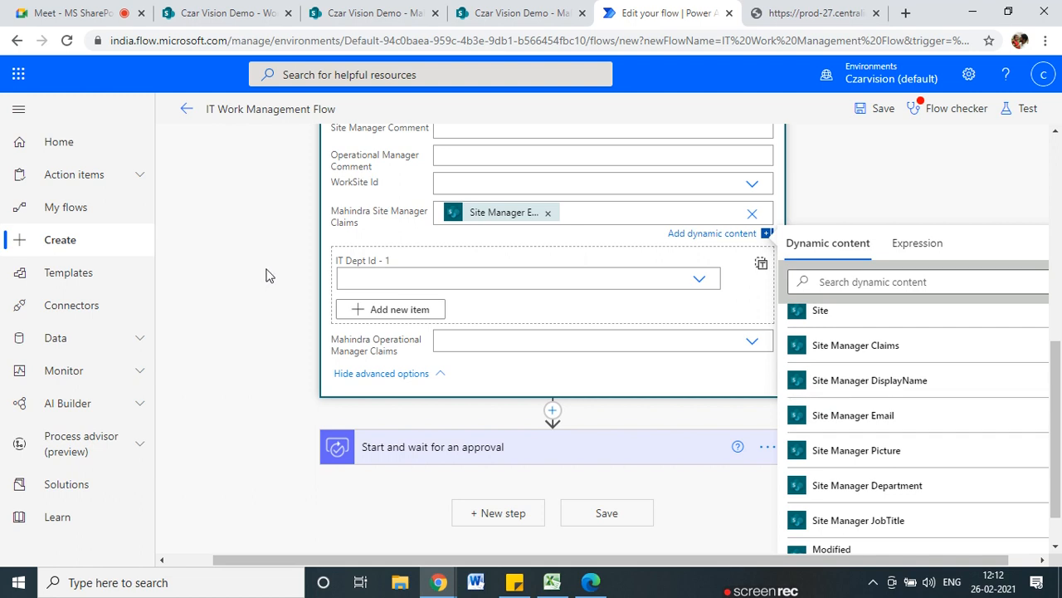
- Check the Mahindra Sites list and the Work Details list's columns through WorkSite and Mahindra Site Manager in SharePoint, and return to the flow
scroll(697, 364, "up", 1)
left_click(351, 15)
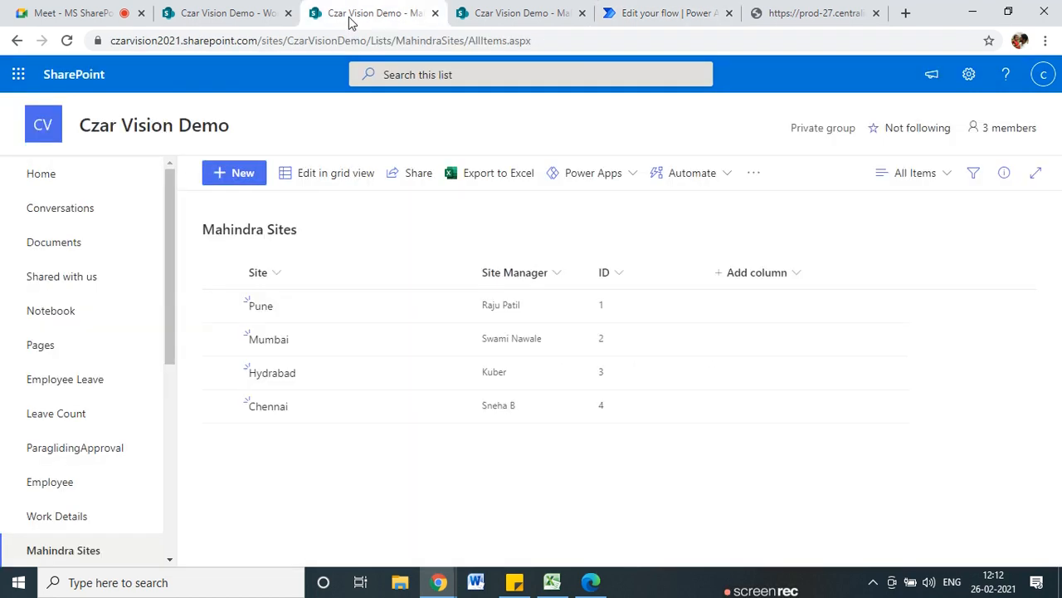
left_click(225, 15)
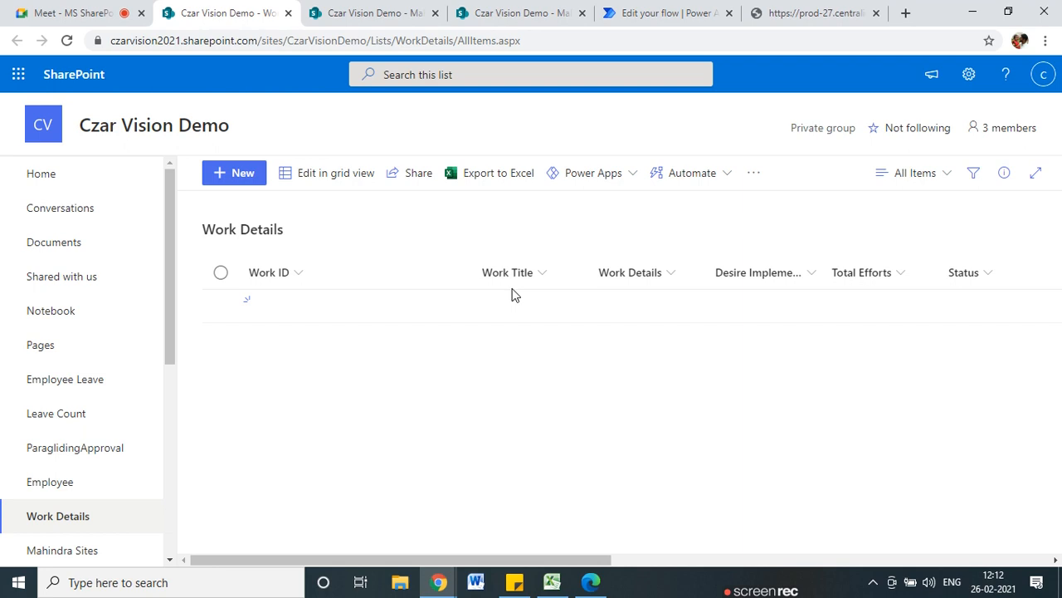
left_click_drag(501, 562, 723, 566)
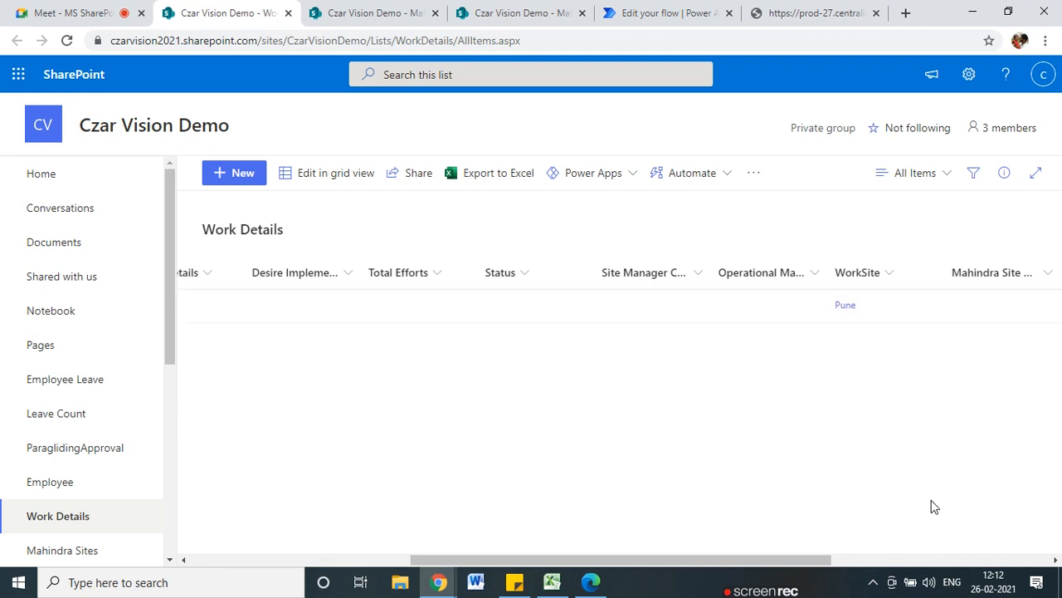
left_click_drag(786, 562, 913, 522)
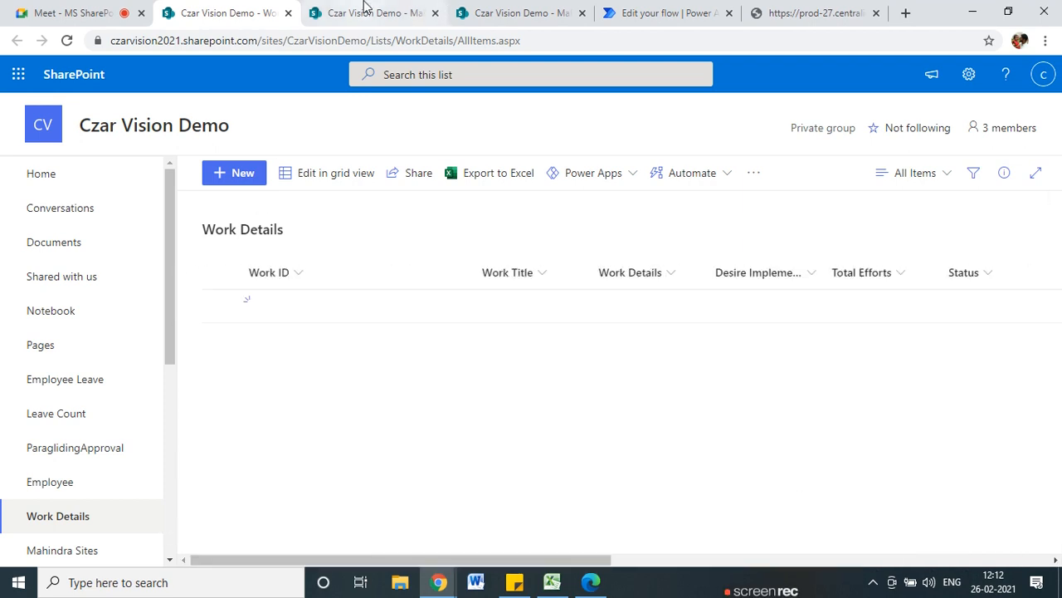
left_click(664, 13)
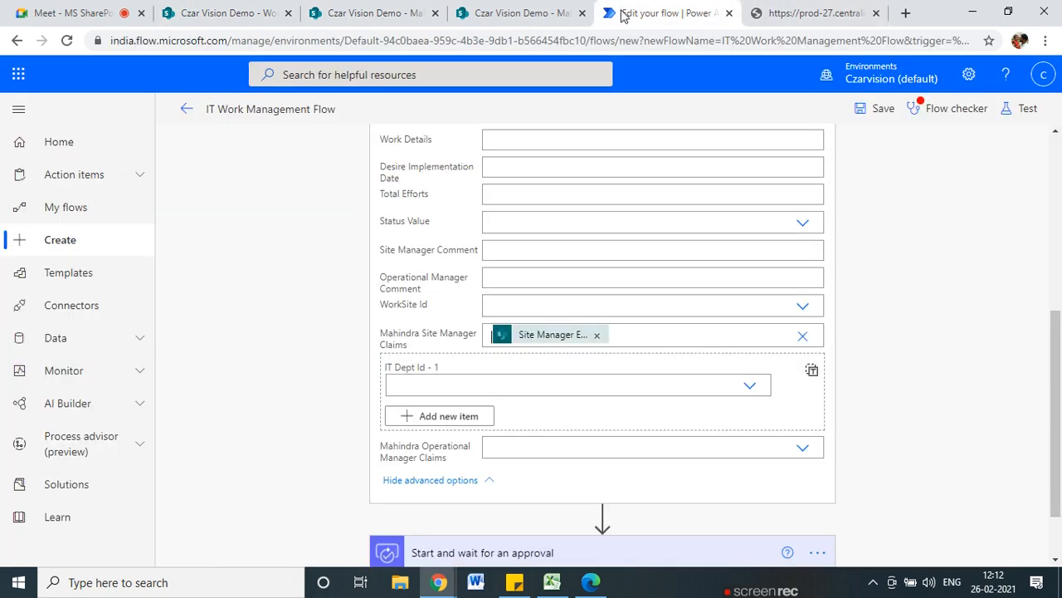
- Rename the Update item action as "Update Work ID and Site Mng"
scroll(508, 434, "up", 3)
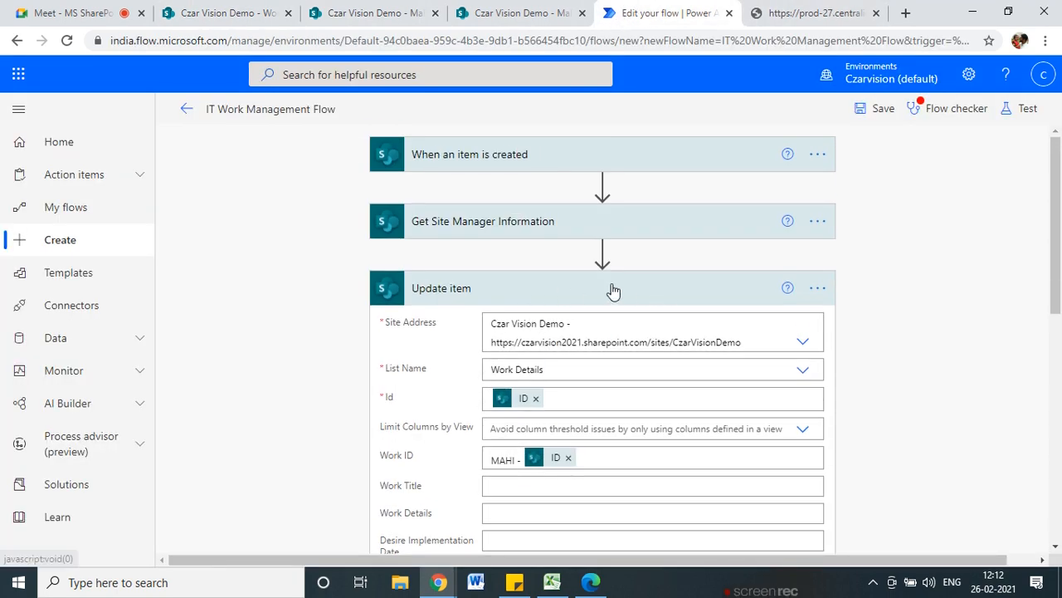
left_click(818, 290)
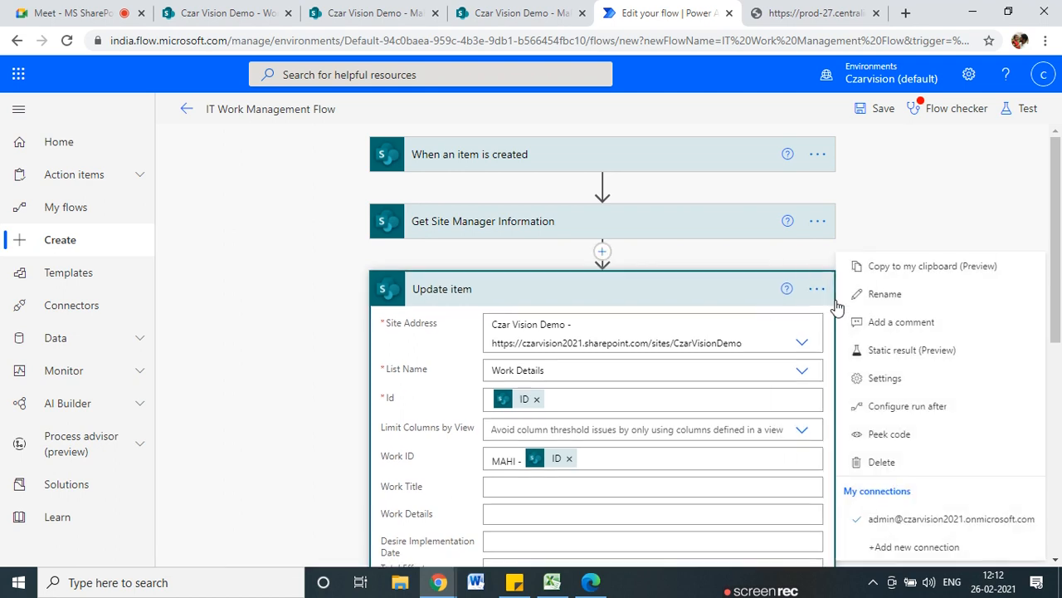
left_click(846, 292)
key("BackSpace")
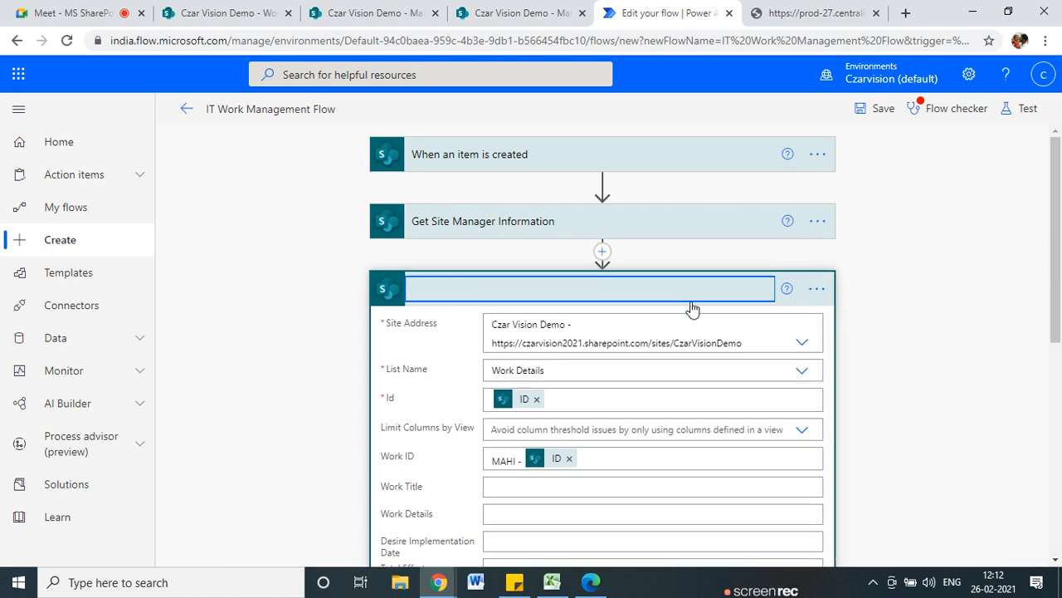
type("Upd")
key("BackSpace")
type("cate Wo")
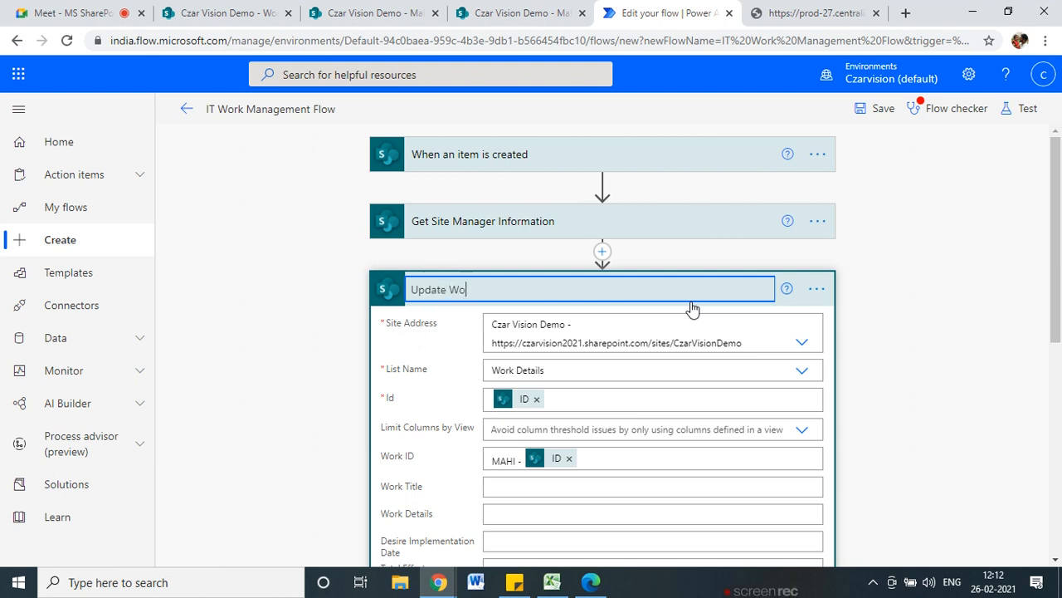
type("rk ID and Site Mng")
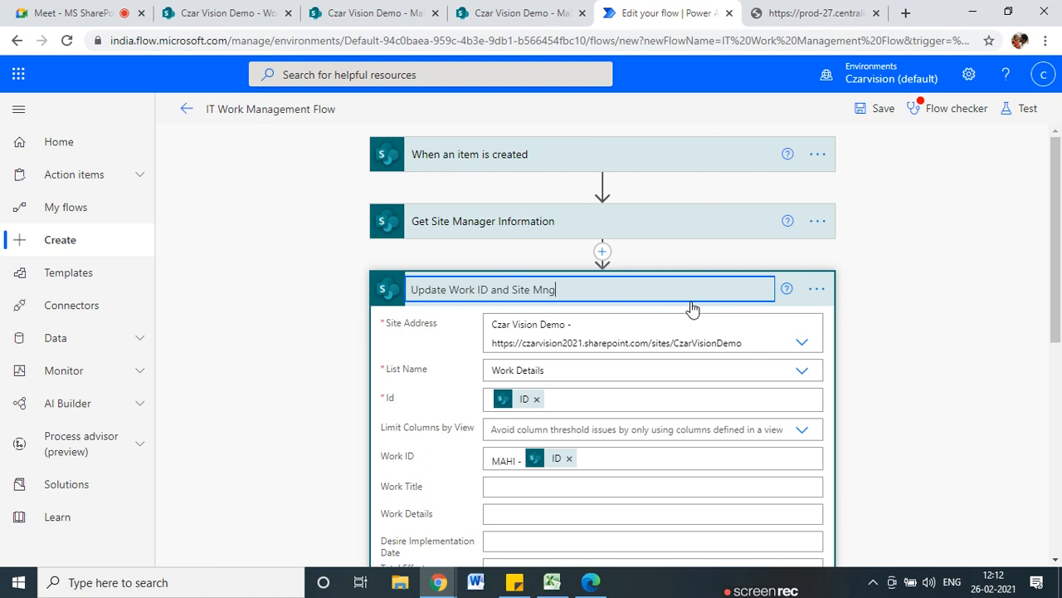
left_click(313, 381)
- Expand the Start and wait for an approval action and open its Title for entry with dynamic content
scroll(313, 381, "down", 5)
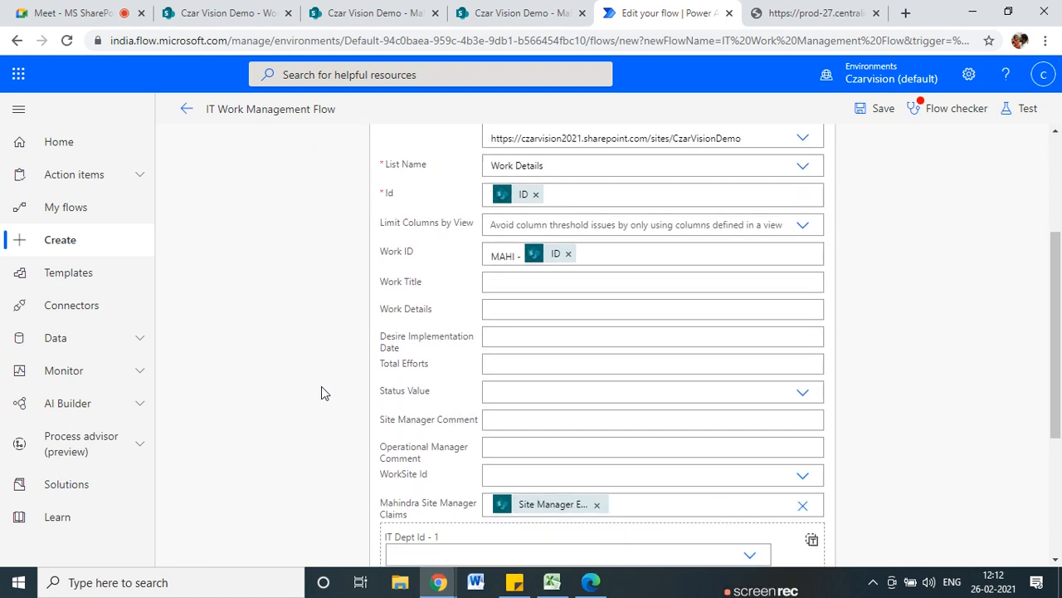
left_click(547, 496)
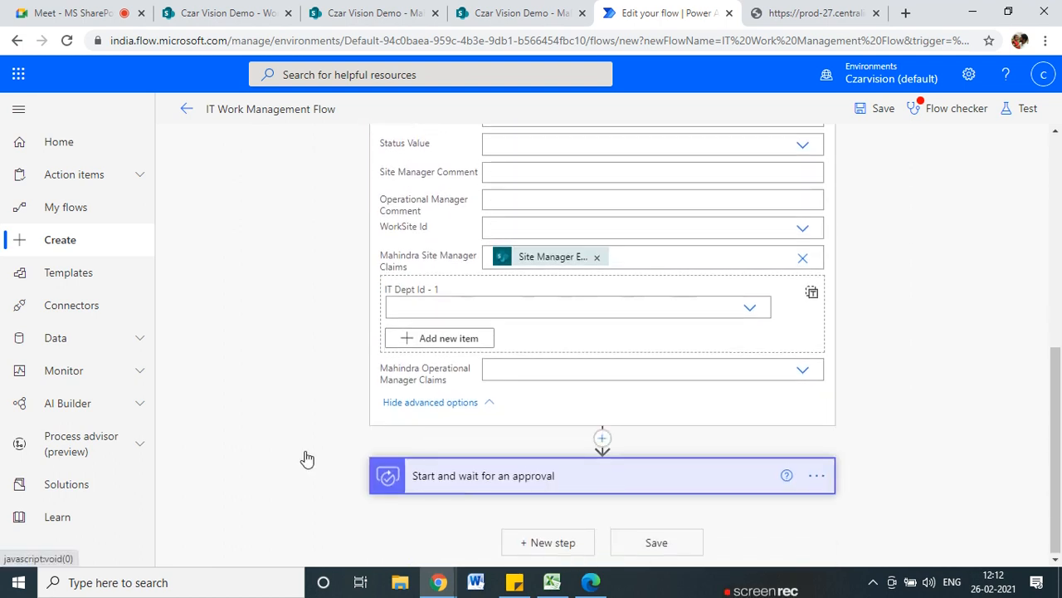
scroll(304, 456, "down", 1)
left_click(505, 301)
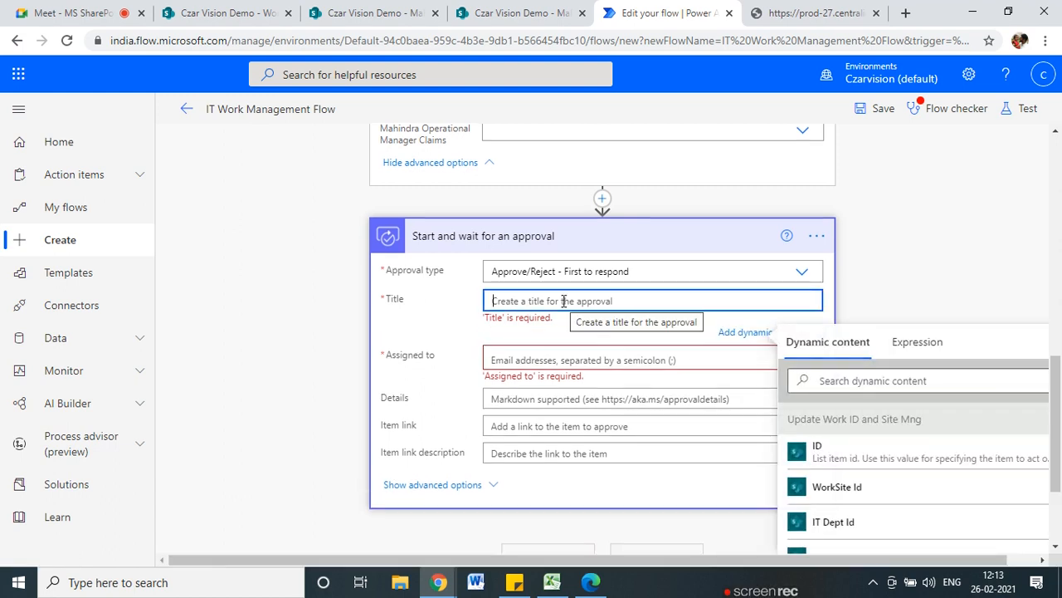
- Look through the dynamic content for the approval's Title, from Update Work ID and Site Mng through Get Site Manager Information to the trigger
scroll(913, 456, "down", 1)
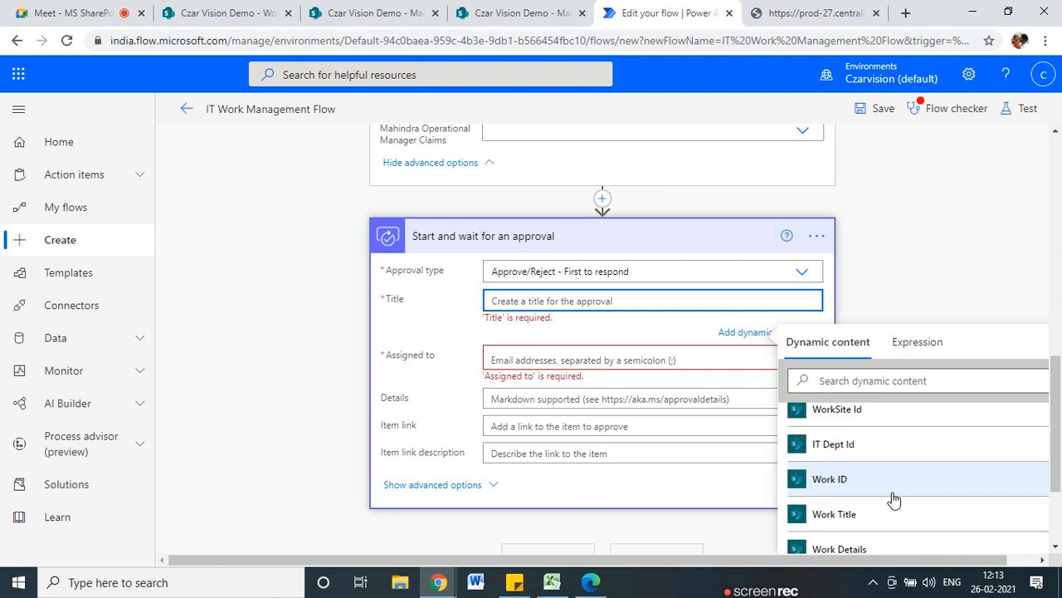
scroll(846, 467, "up", 1)
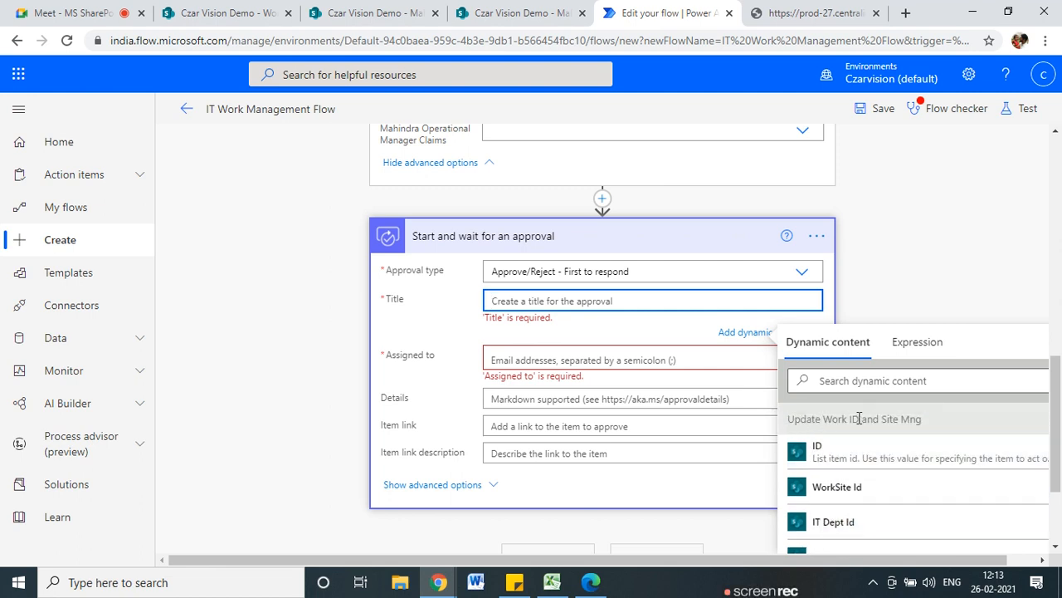
left_click_drag(802, 423, 937, 424)
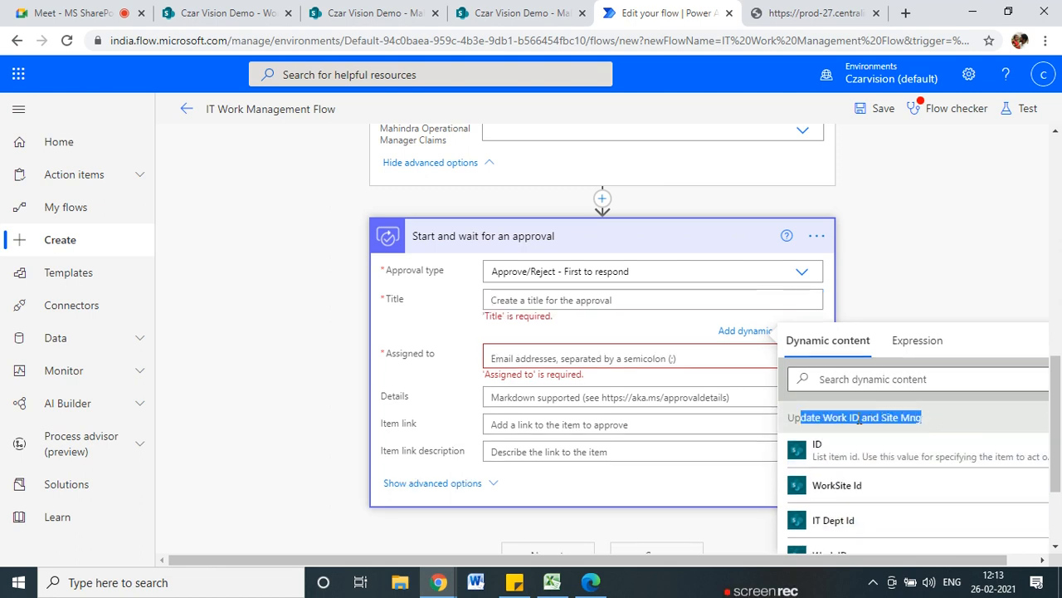
scroll(861, 453, "down", 1)
scroll(861, 453, "up", 1)
scroll(839, 423, "down", 1)
scroll(839, 421, "down", 5)
scroll(840, 429, "up", 6)
left_click_drag(802, 420, 933, 421)
scroll(911, 495, "down", 10)
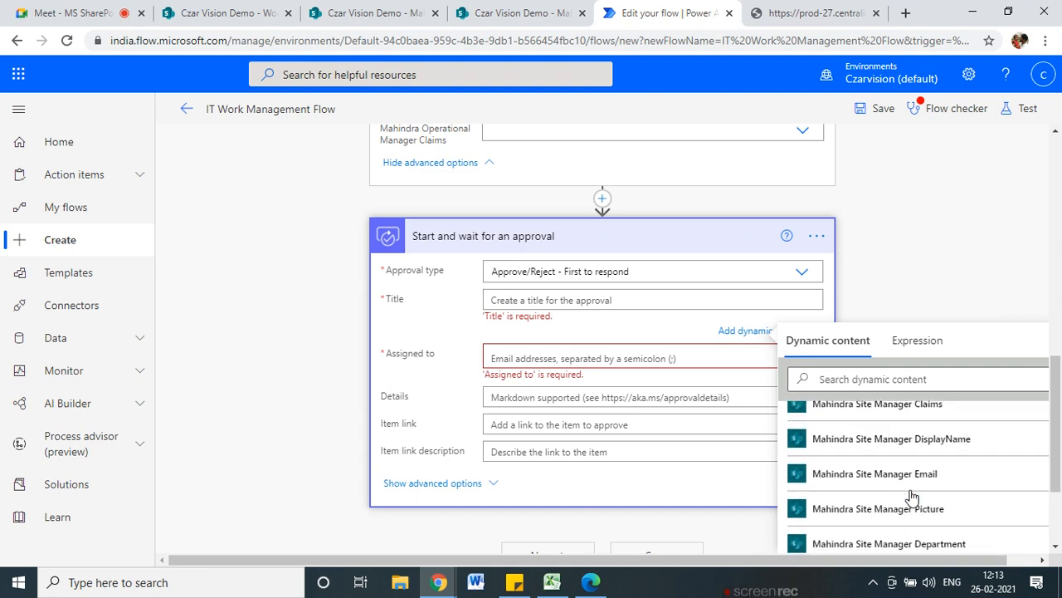
scroll(912, 496, "down", 10)
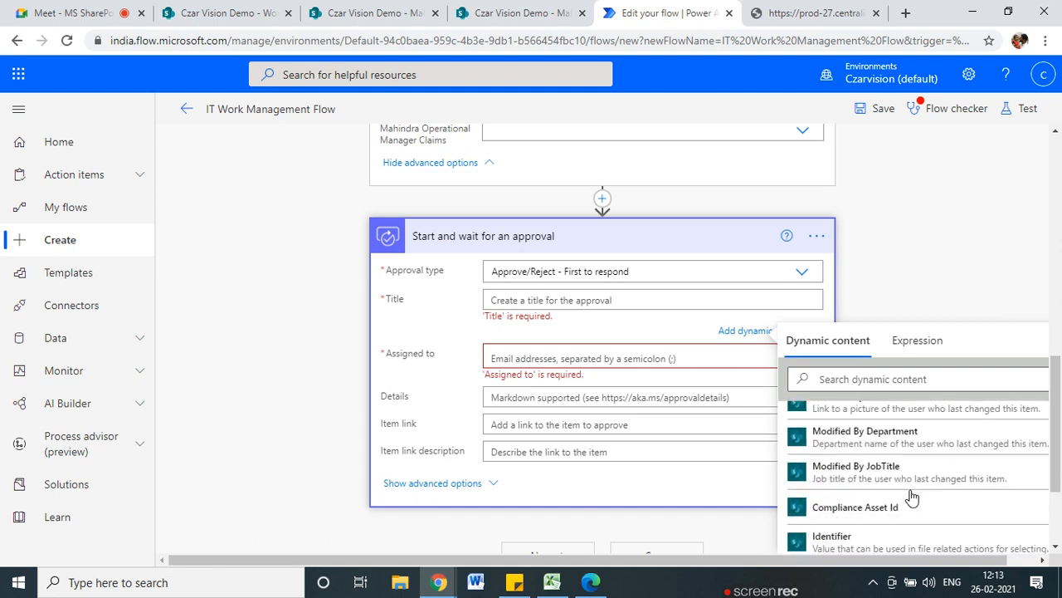
scroll(911, 495, "down", 10)
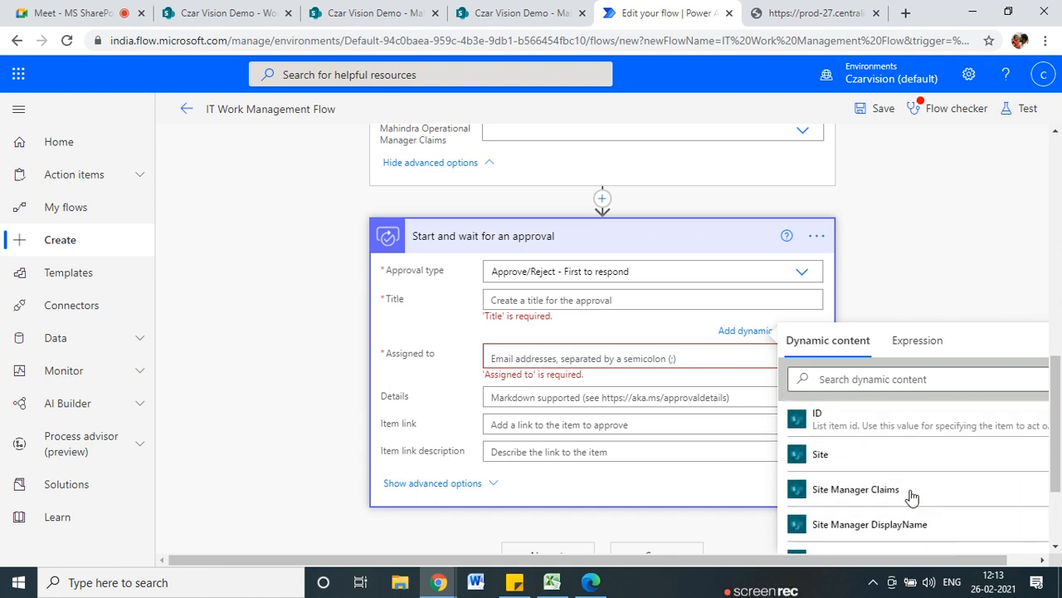
scroll(905, 494, "down", 5)
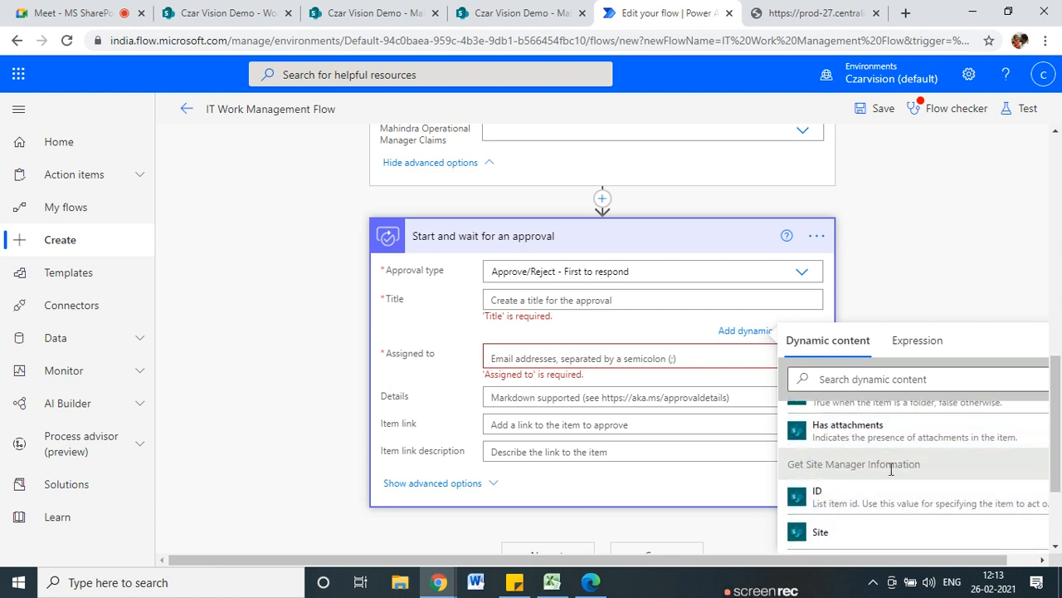
scroll(896, 490, "down", 10)
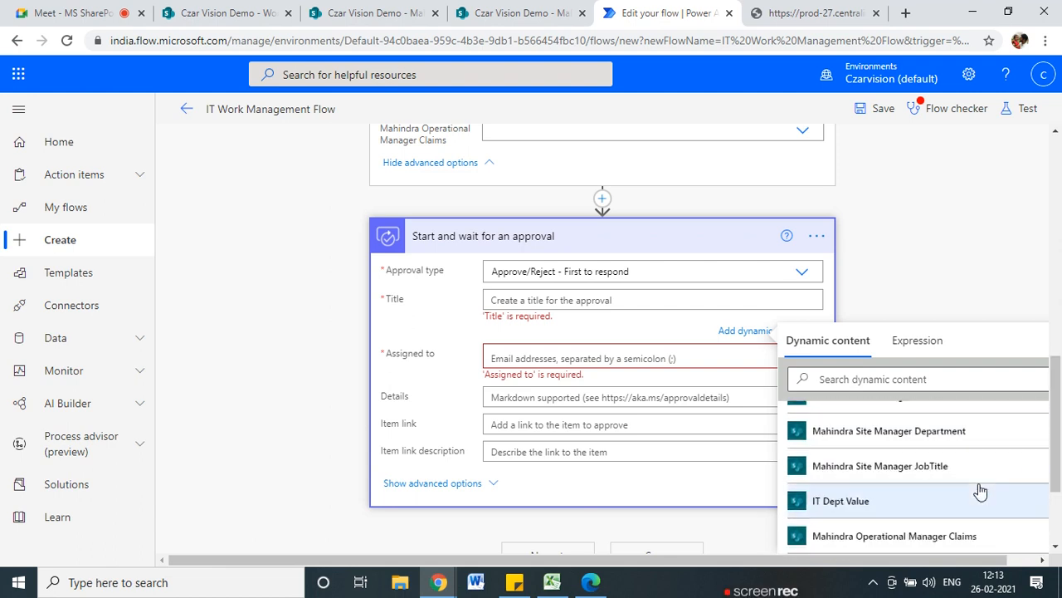
scroll(891, 528, "down", 5)
scroll(880, 465, "down", 5)
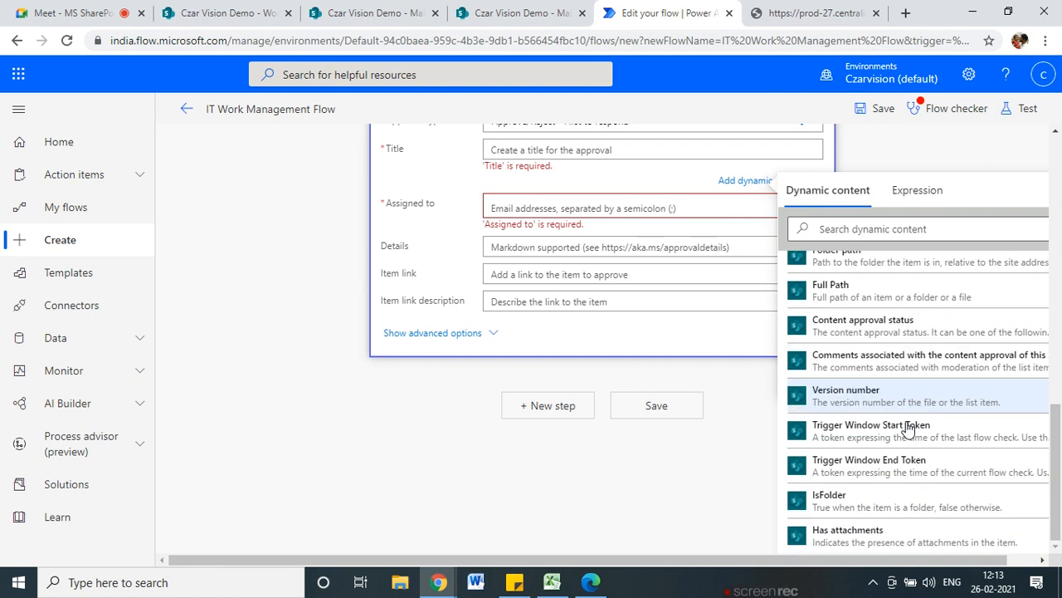
- Insert the Work ID dynamic content from When an item is created in the approval's Title, and check it against the update action's Work ID
scroll(870, 496, "up", 10)
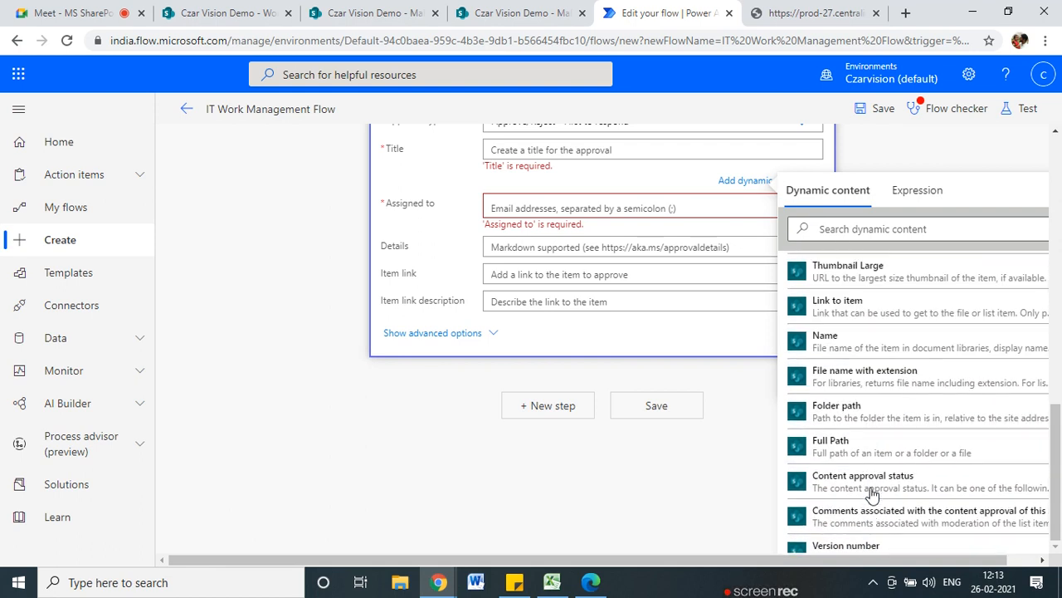
scroll(871, 495, "up", 10)
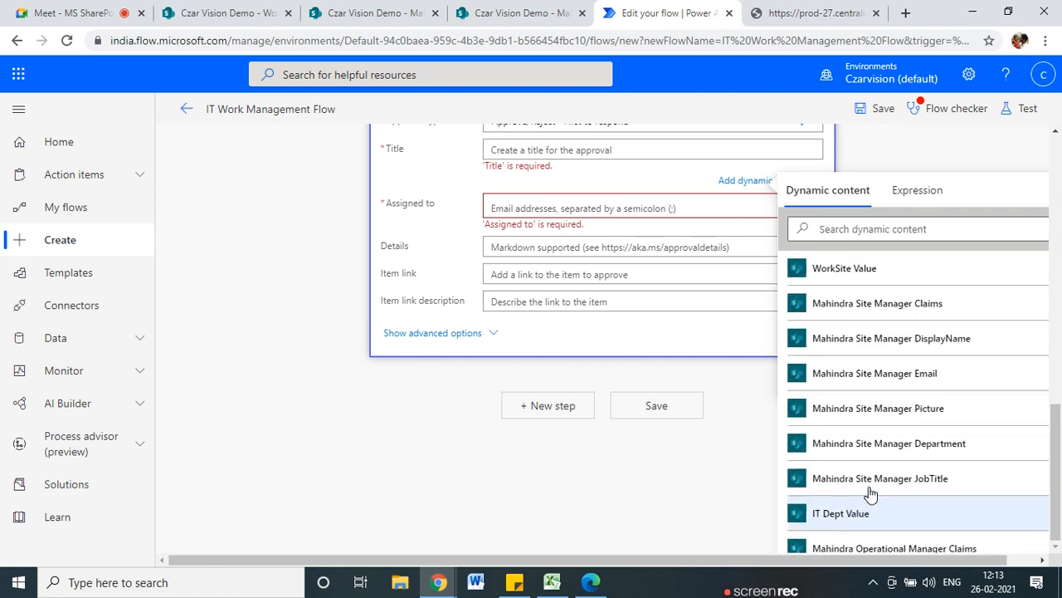
scroll(870, 493, "up", 5)
scroll(878, 465, "down", 1)
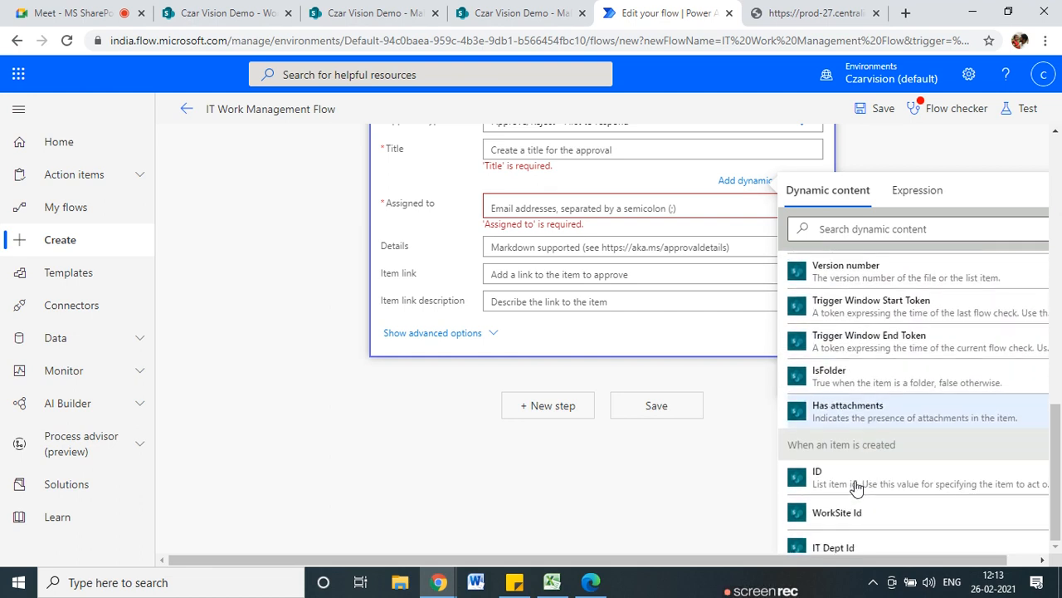
scroll(887, 458, "down", 1)
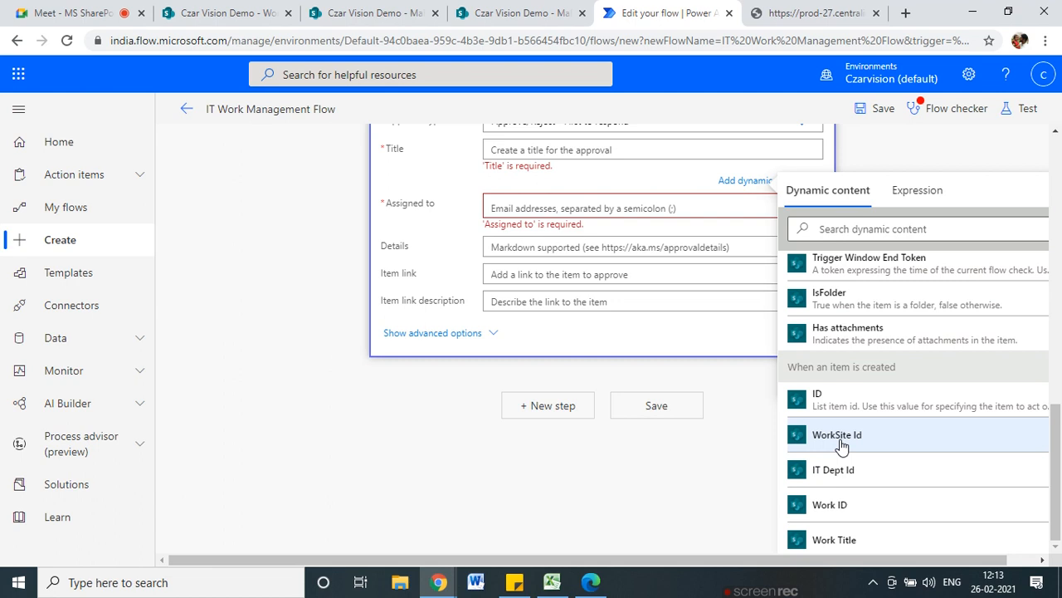
left_click(827, 507)
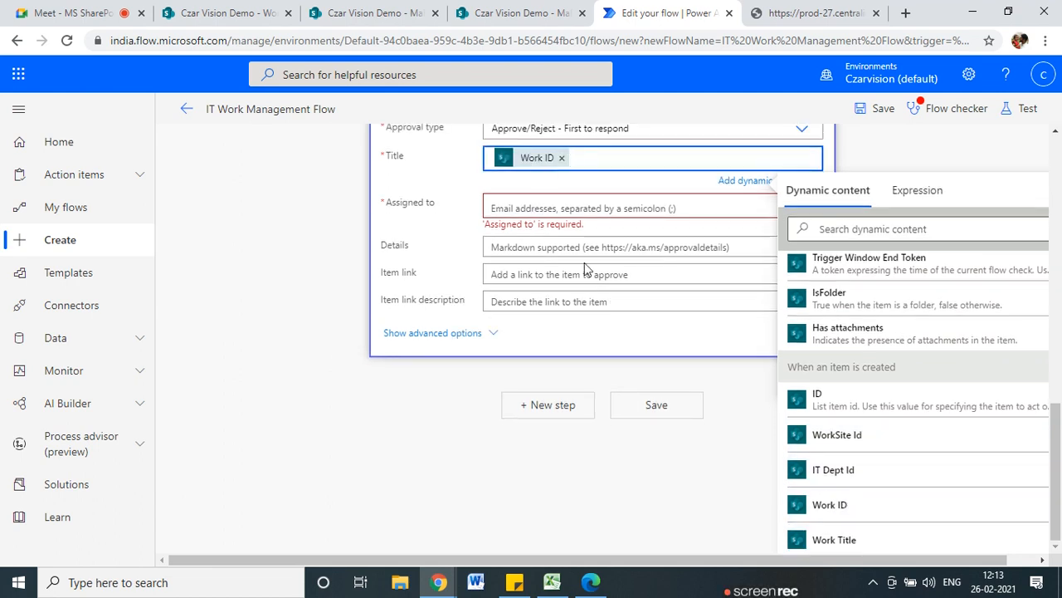
scroll(585, 262, "up", 10)
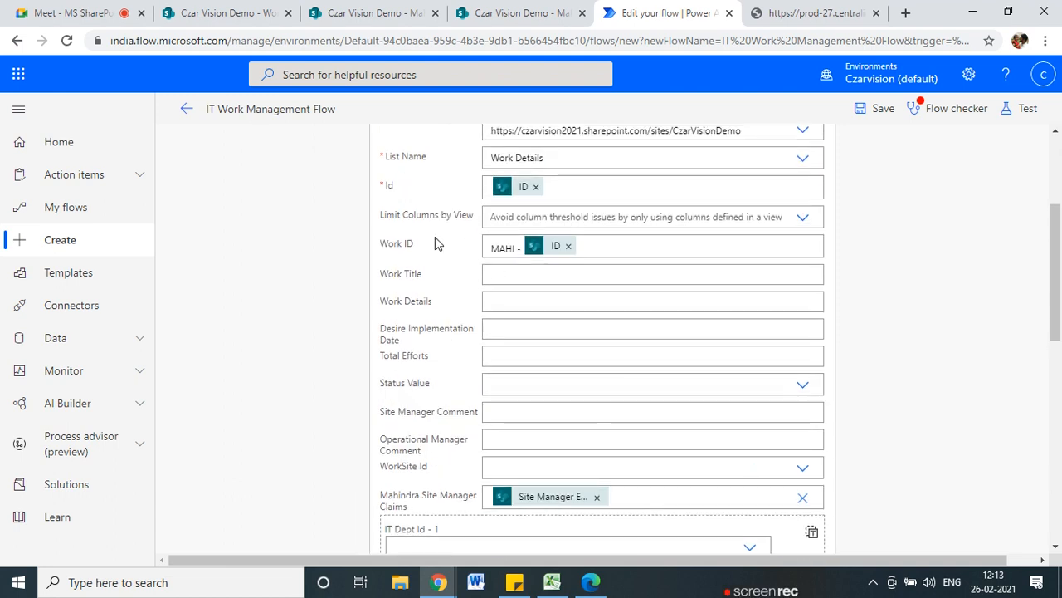
scroll(418, 253, "down", 10)
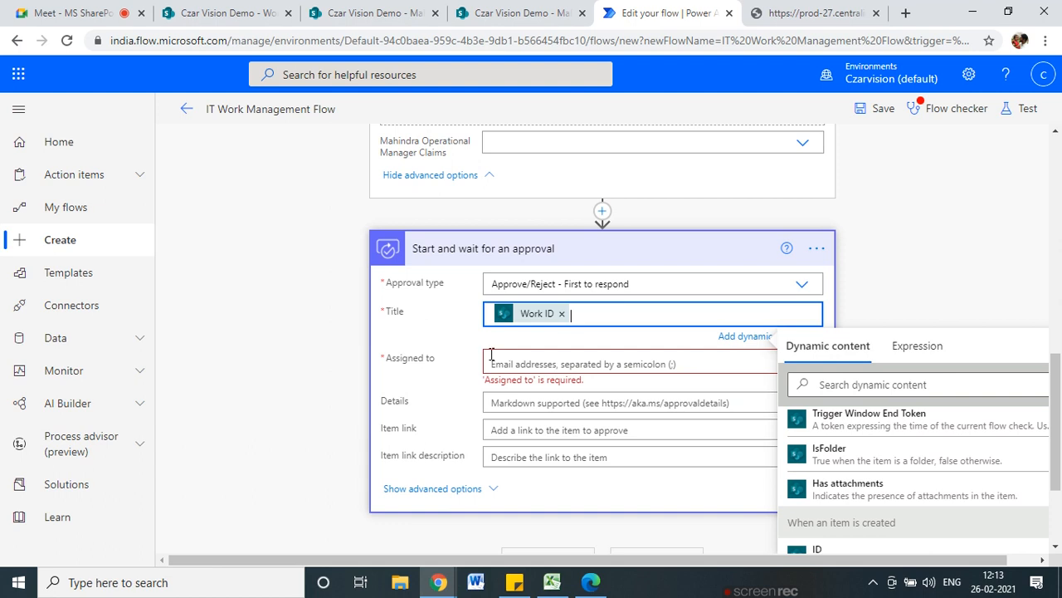
- Open the approval's Assigned to for entry and look through the preceding actions and their dynamic content for the site manager
left_click(508, 358)
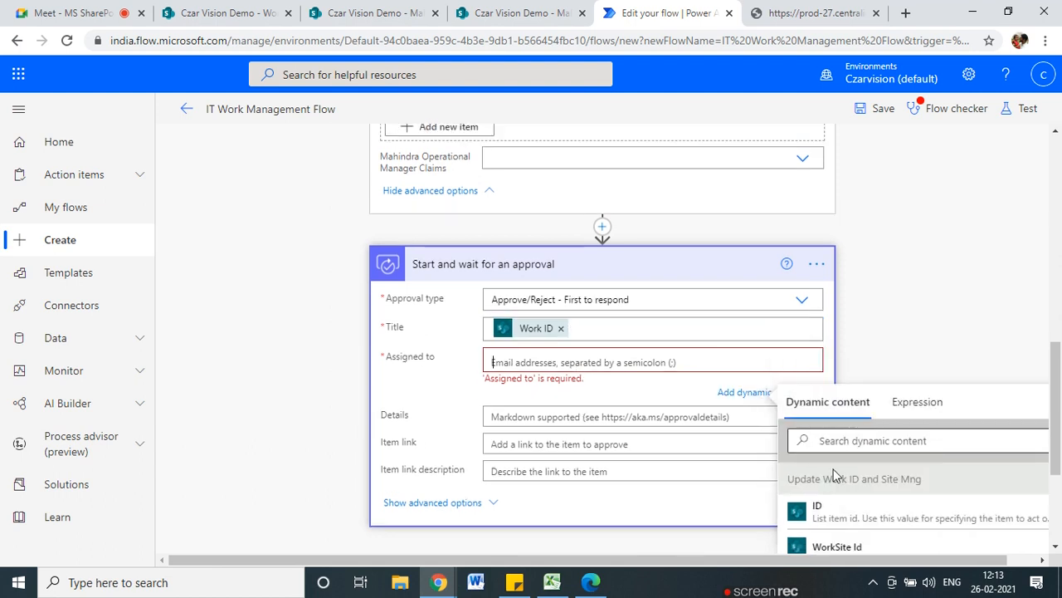
scroll(657, 450, "up", 15)
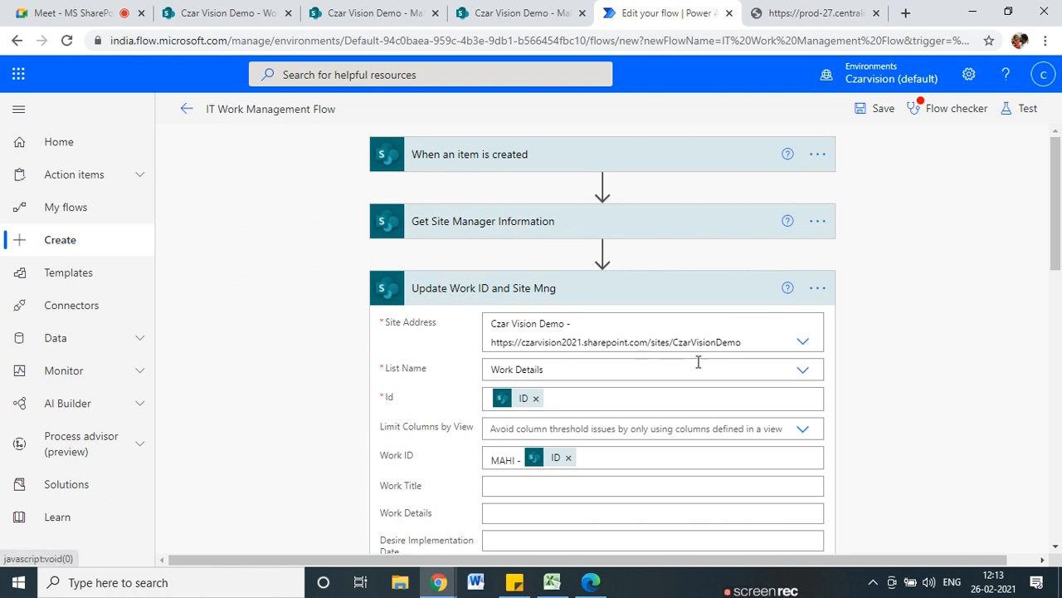
scroll(571, 462, "down", 15)
scroll(913, 498, "down", 2)
scroll(943, 512, "up", 1)
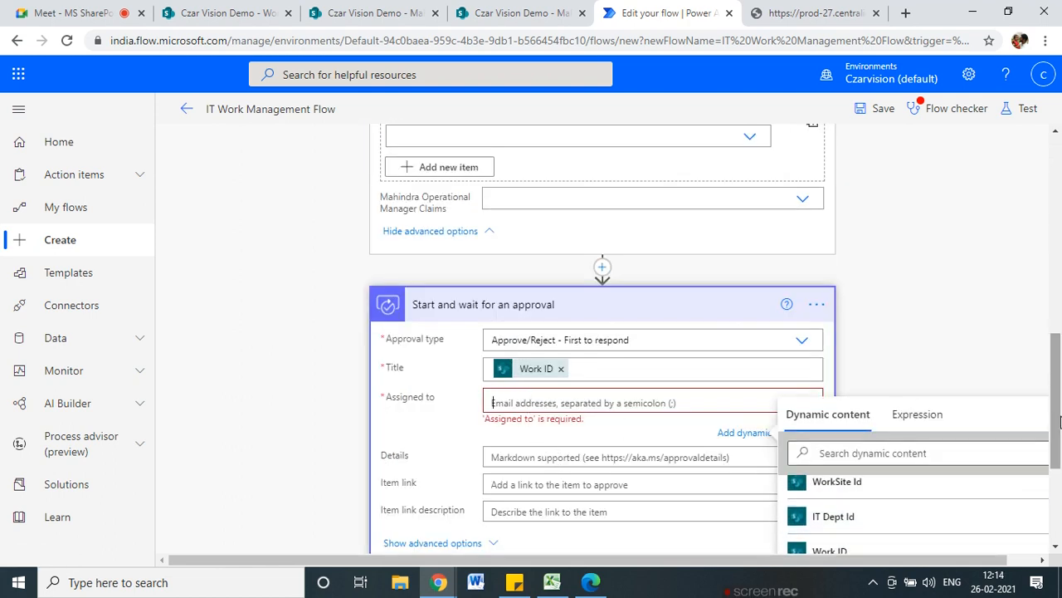
left_click_drag(1054, 419, 1055, 468)
scroll(903, 412, "up", 3)
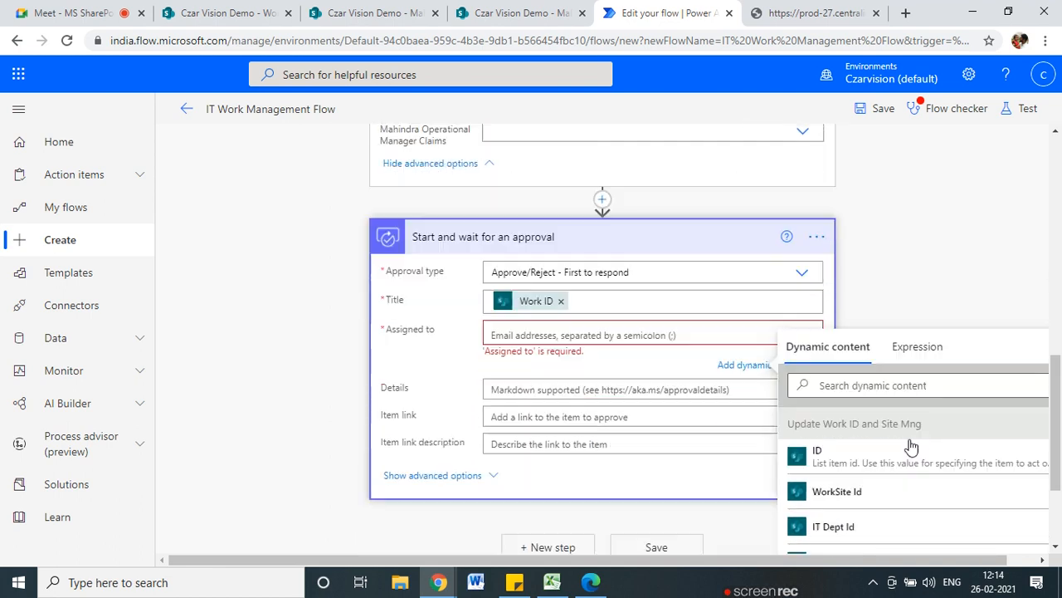
scroll(904, 398, "down", 10)
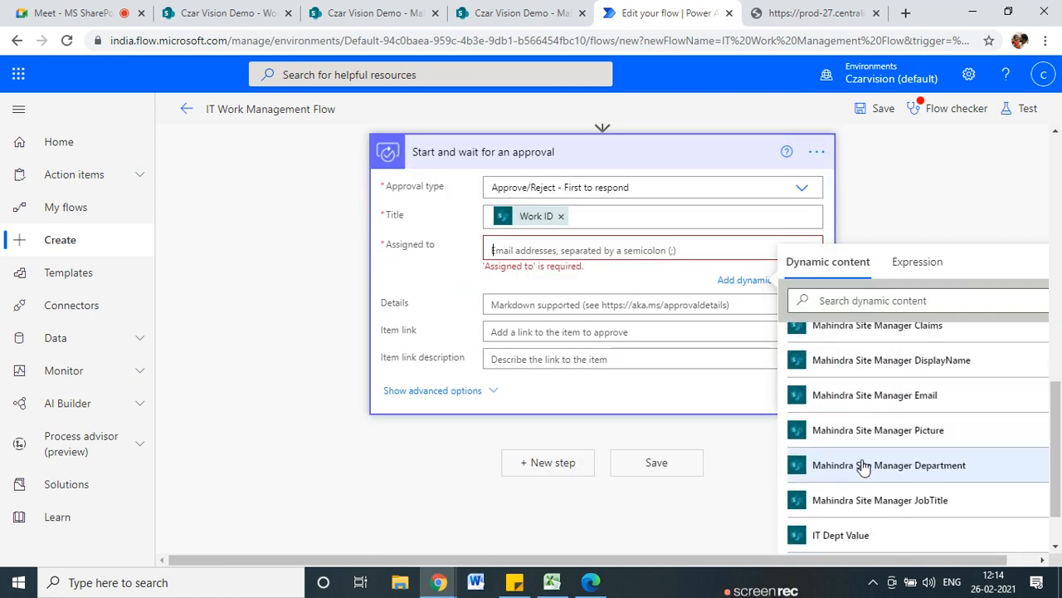
scroll(863, 468, "down", 7)
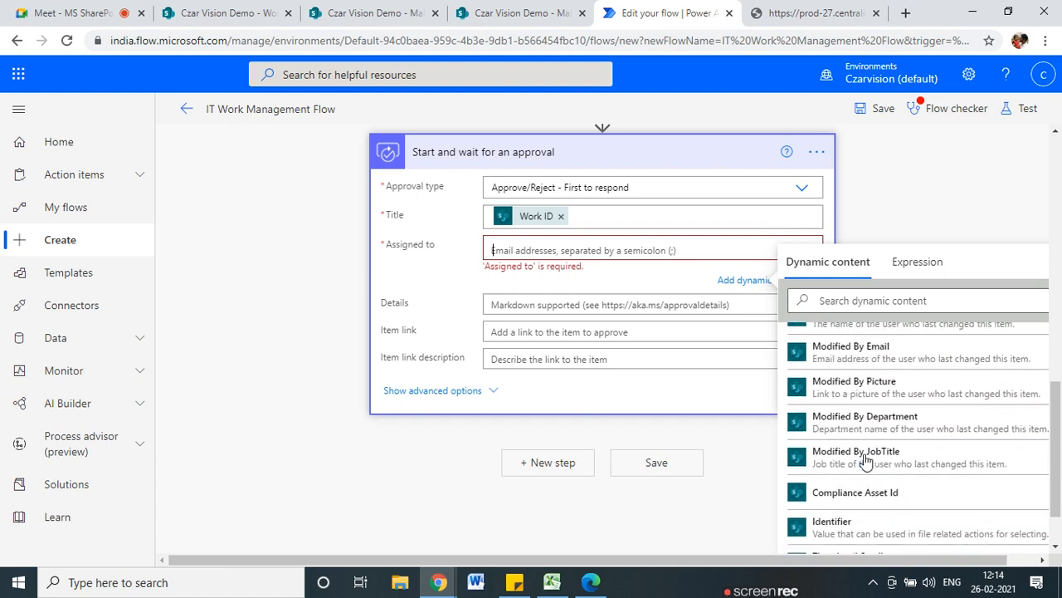
scroll(876, 448, "down", 2)
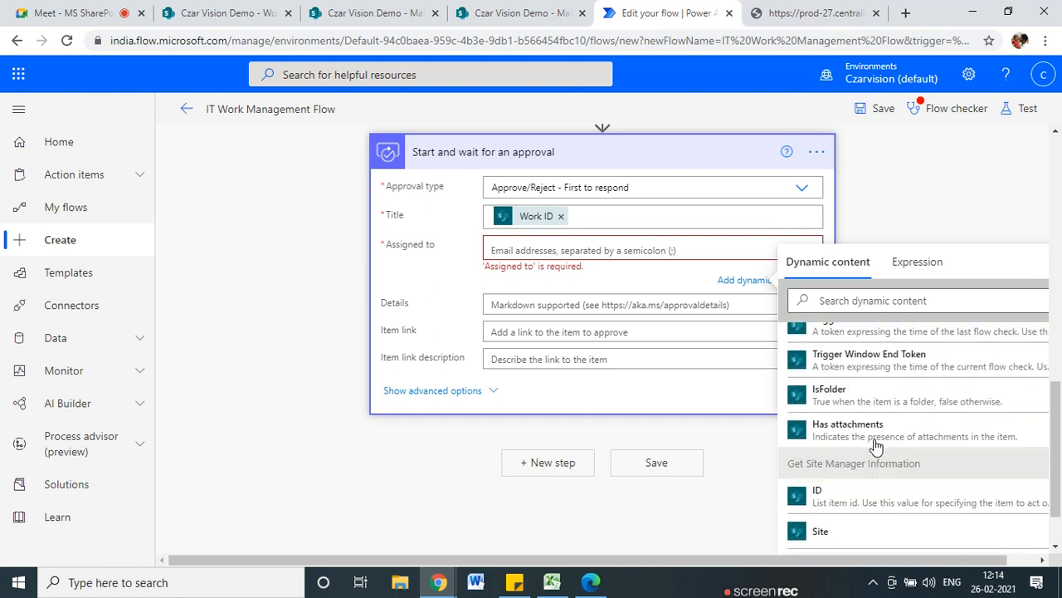
- Search the dynamic content for "manager" and fill Assigned to with Site Manager Email from Get Site Manager Information
left_click(833, 302)
type("manager")
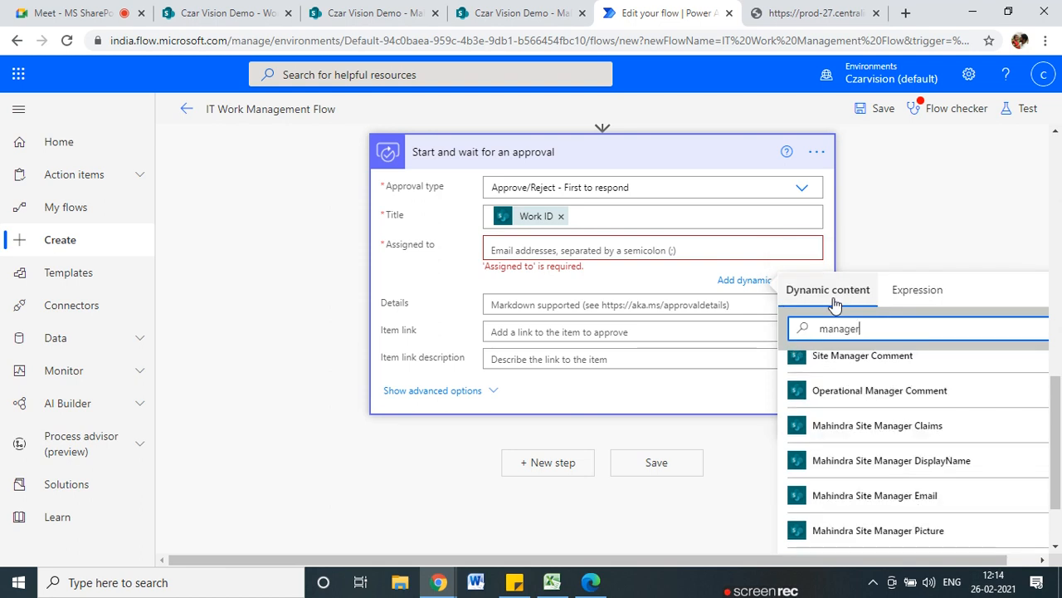
scroll(967, 503, "down", 5)
scroll(925, 469, "up", 8)
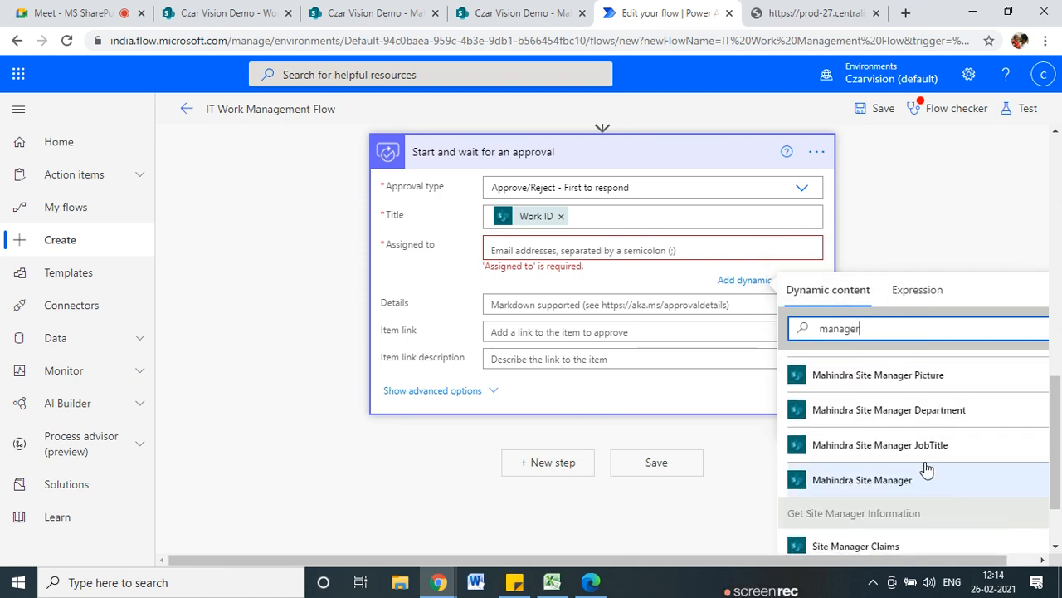
scroll(933, 448, "up", 2)
scroll(935, 455, "down", 5)
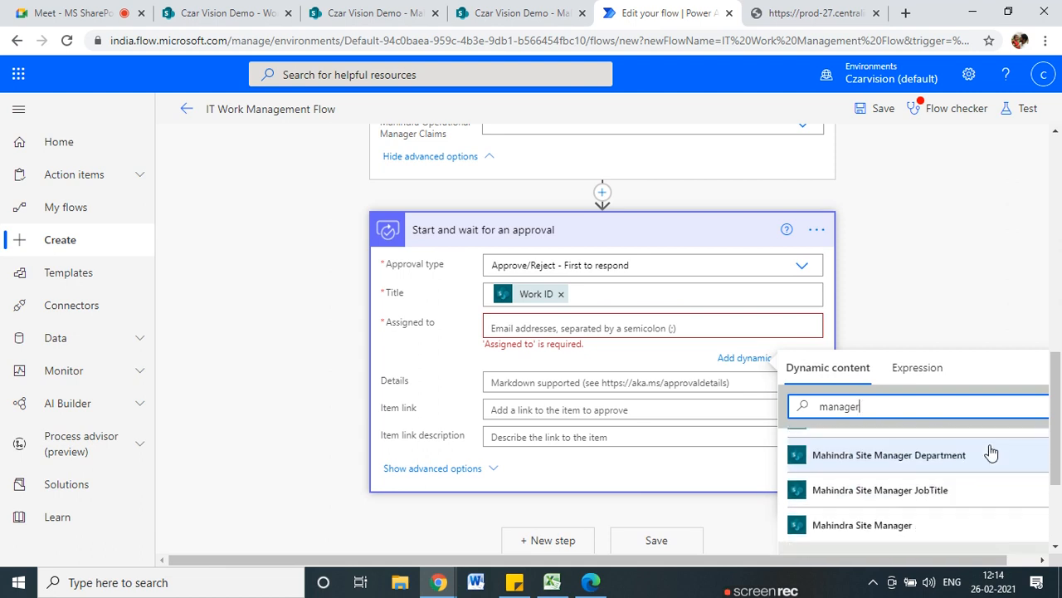
left_click_drag(1056, 415, 1056, 478)
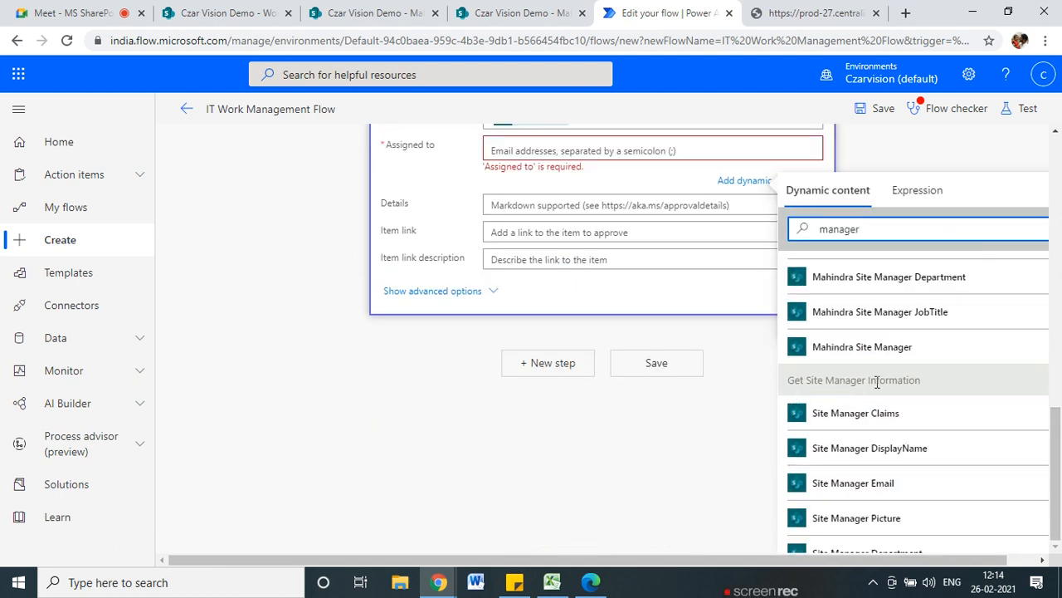
left_click(882, 483)
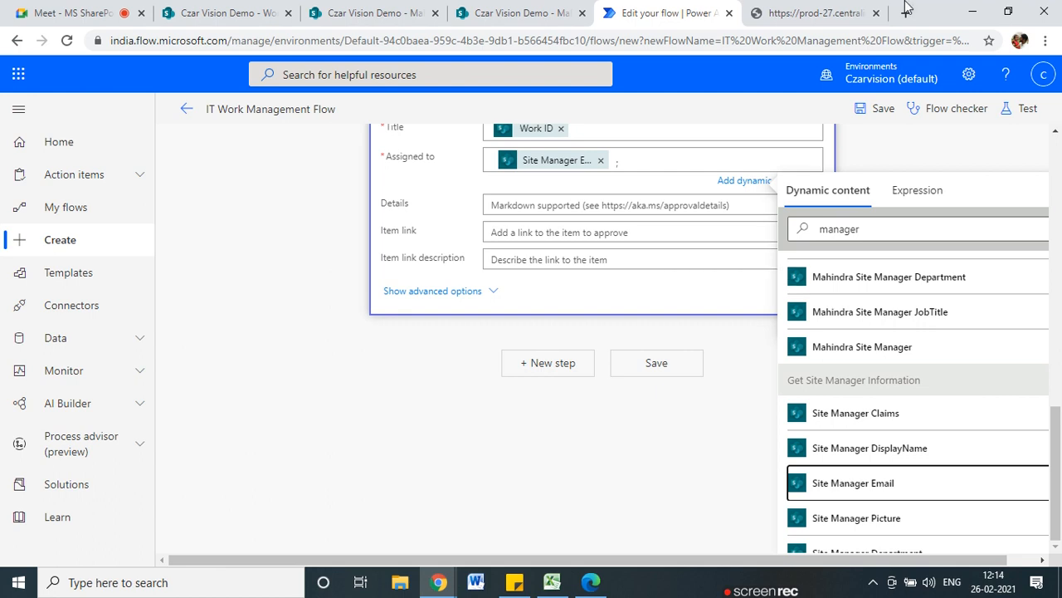
left_click(912, 163)
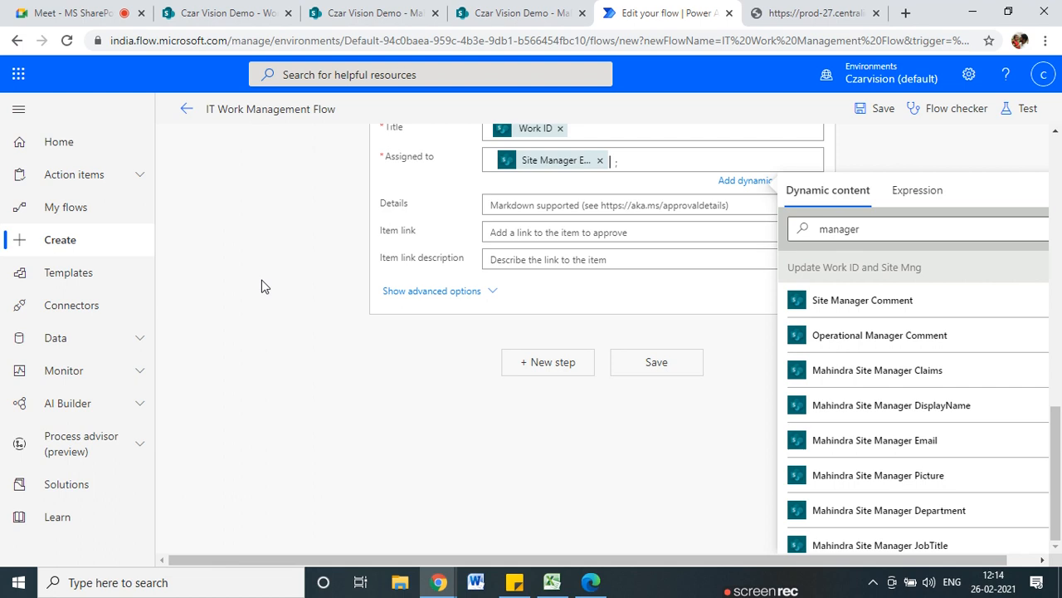
left_click(262, 285)
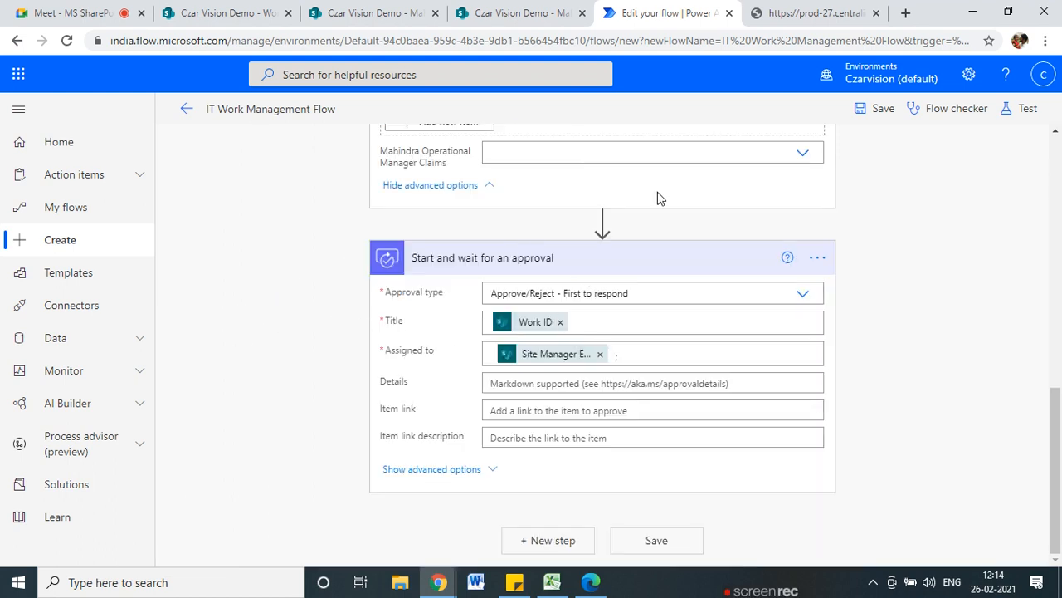
- Add the text "Pending for your approval" after the Work ID in the approval's Title
left_click(596, 324)
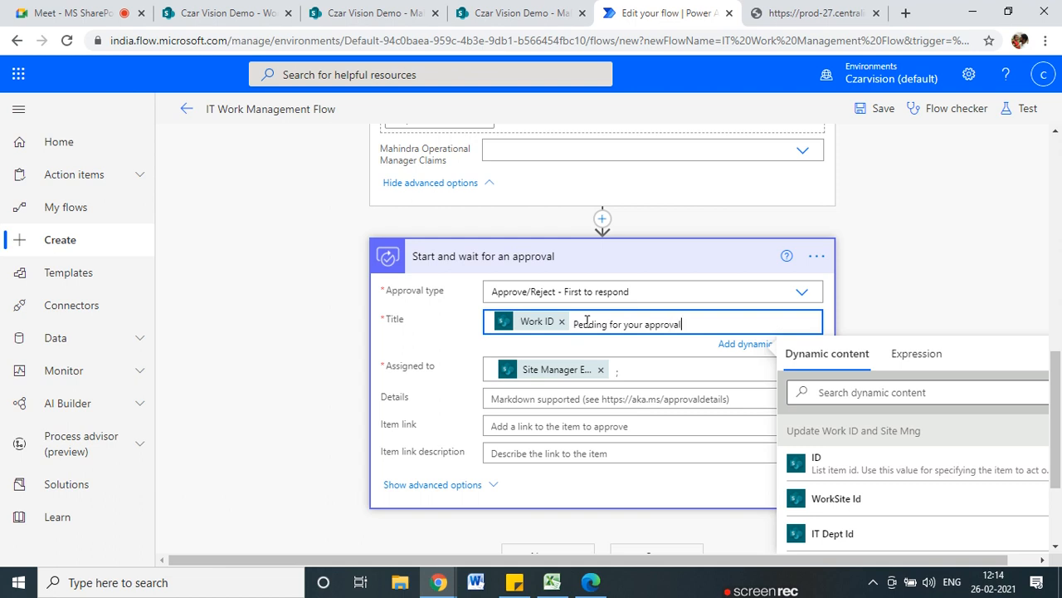
left_click(361, 390)
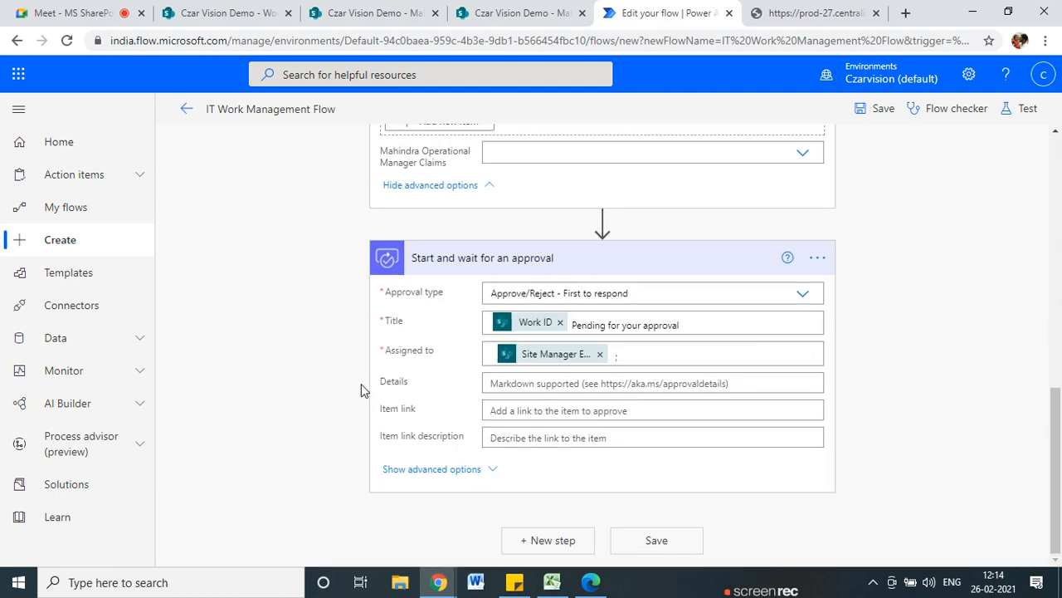
- Start the approval's Details with the text "Work ID -" followed by the Work ID dynamic content from When an item is created
left_click(579, 386)
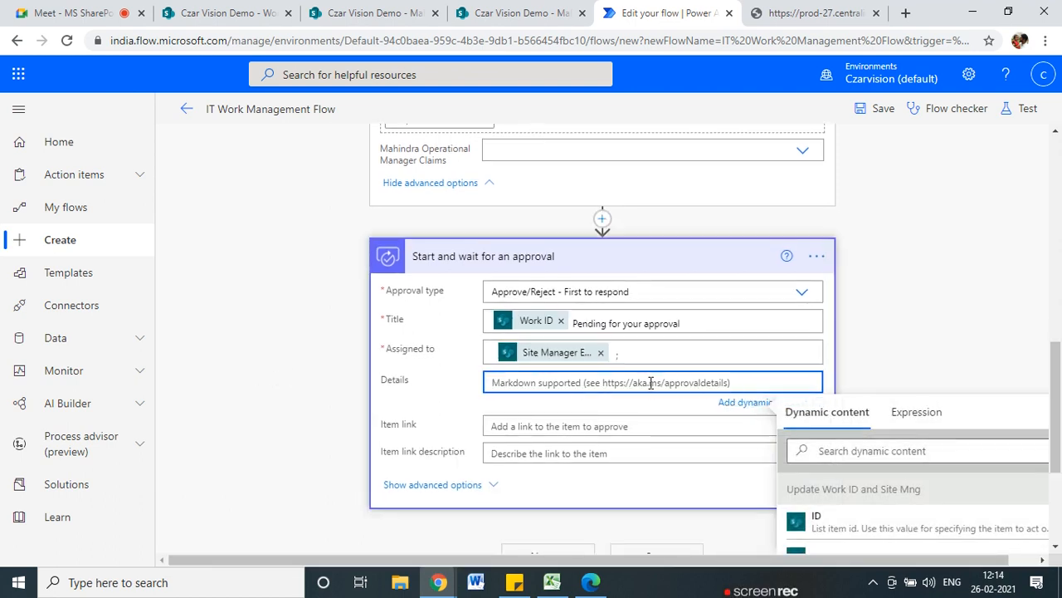
key("Return")
key("Return")
key("Return")
key("Return")
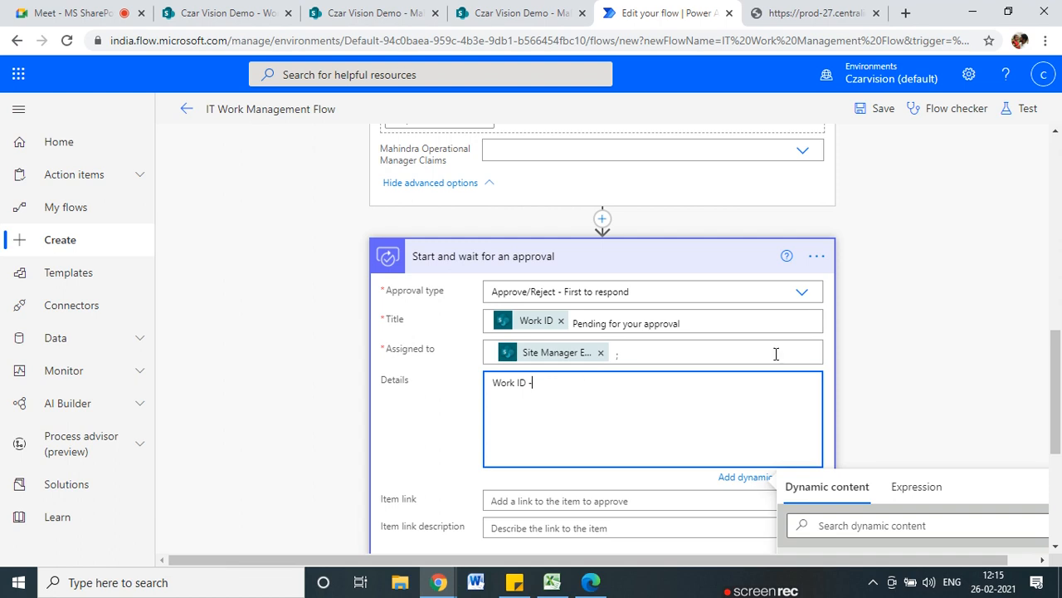
scroll(776, 353, "down", 2)
scroll(886, 449, "down", 3)
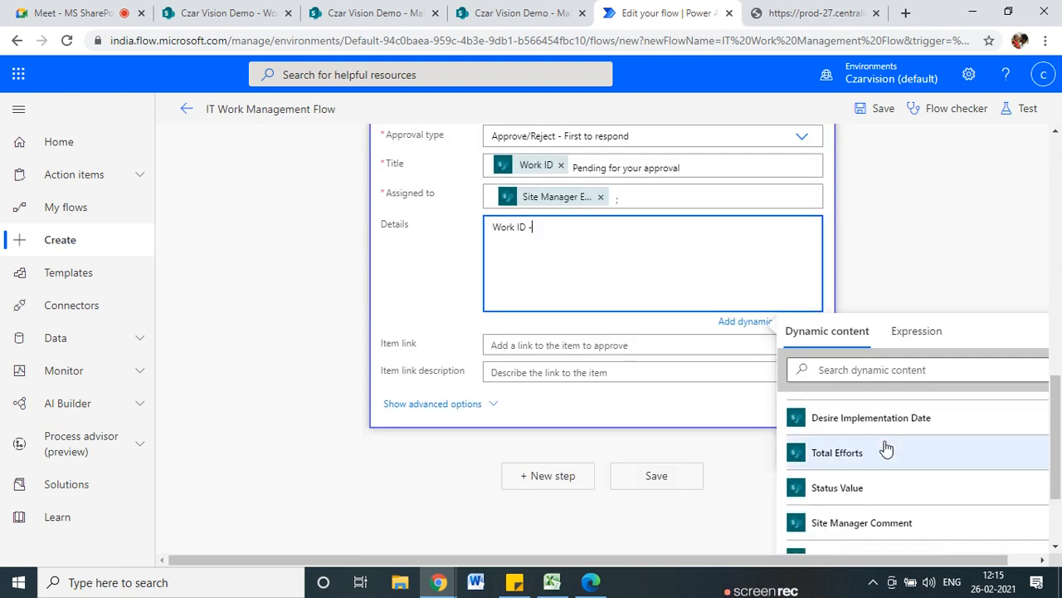
scroll(871, 493, "down", 10)
scroll(871, 493, "down", 10)
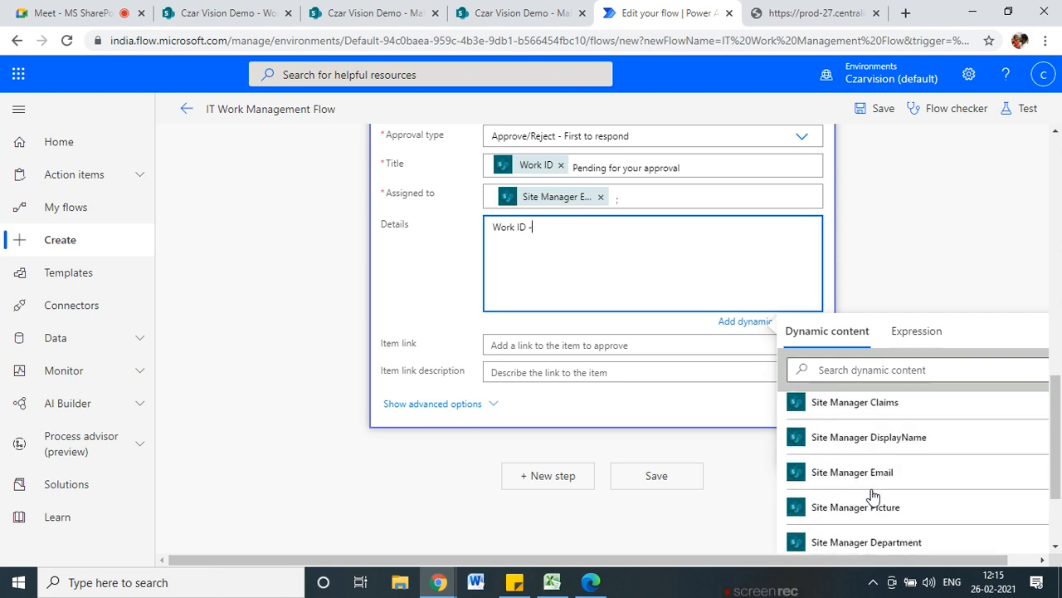
scroll(873, 496, "down", 5)
scroll(873, 496, "down", 8)
scroll(873, 495, "down", 5)
scroll(822, 455, "up", 1)
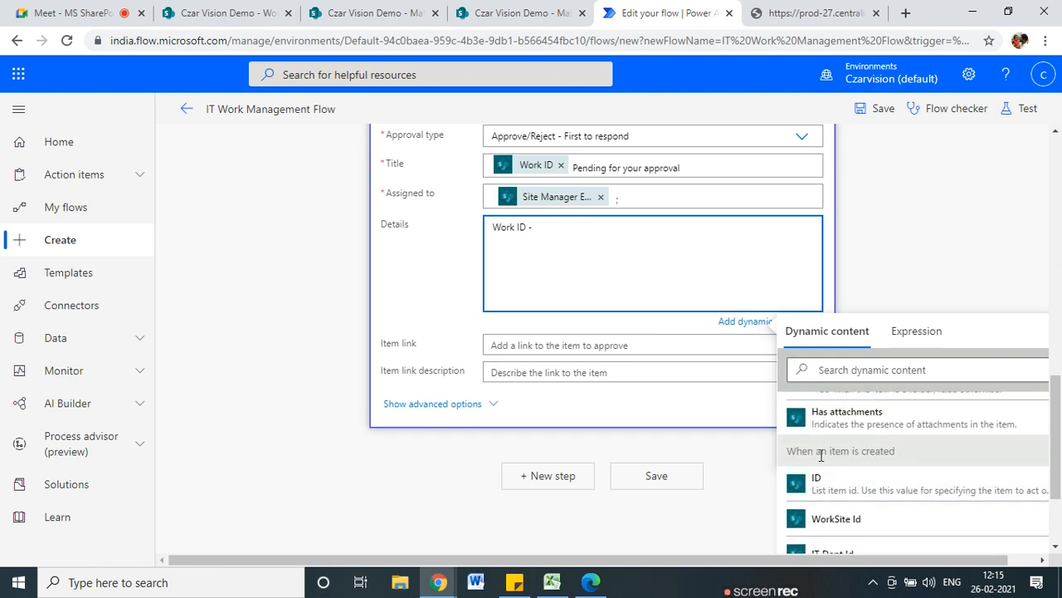
scroll(876, 449, "down", 1)
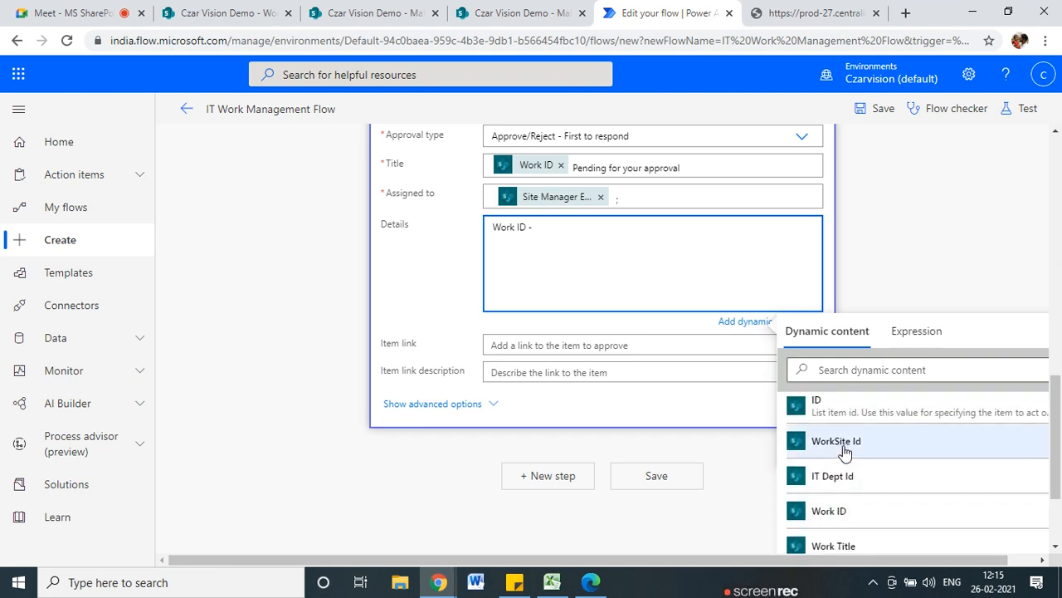
left_click(829, 512)
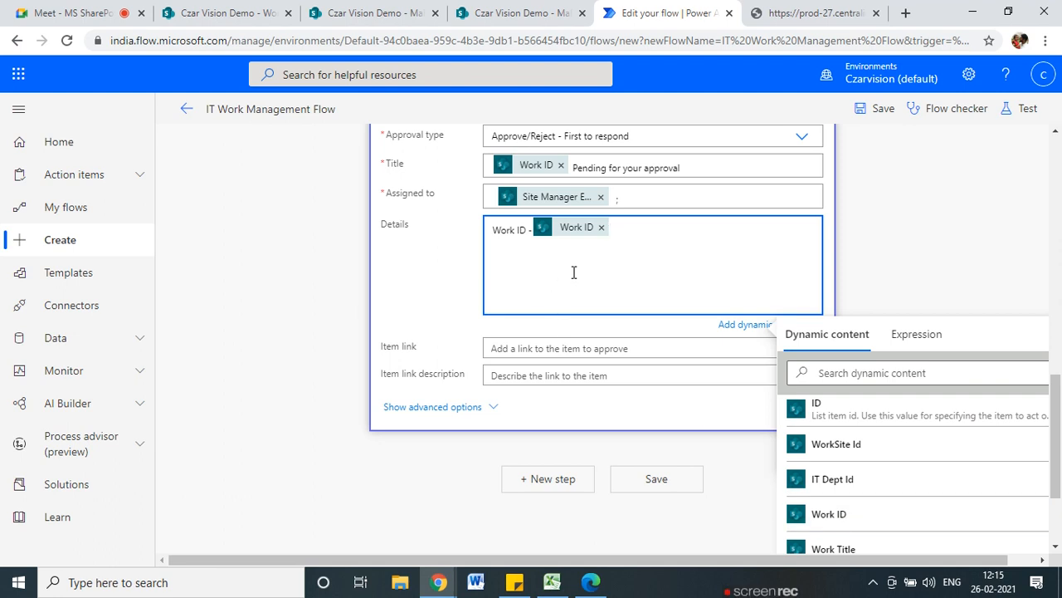
- Add a second Details line reading "Work Title -" followed by the Work Title dynamic content from When an item is created
key("Return")
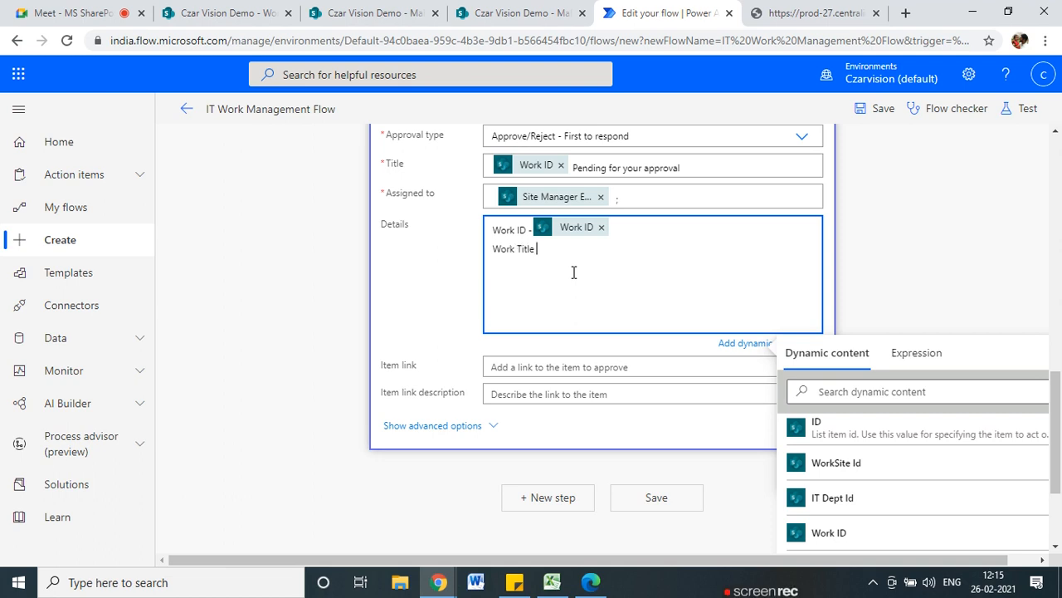
scroll(876, 474, "down", 5)
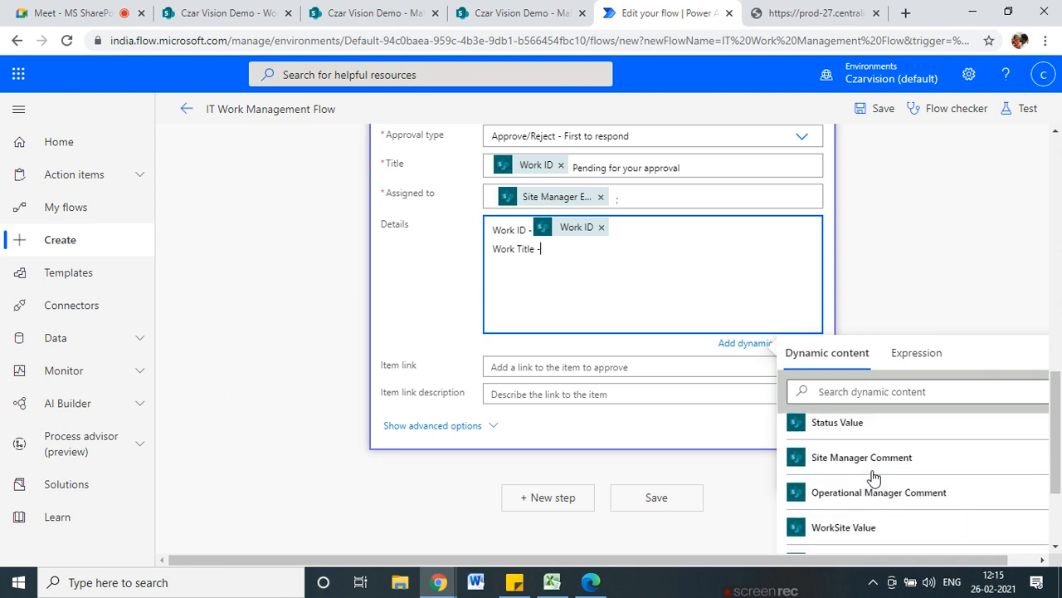
scroll(878, 488, "up", 3)
scroll(879, 487, "down", 5)
scroll(878, 531, "up", 2)
scroll(830, 506, "down", 2)
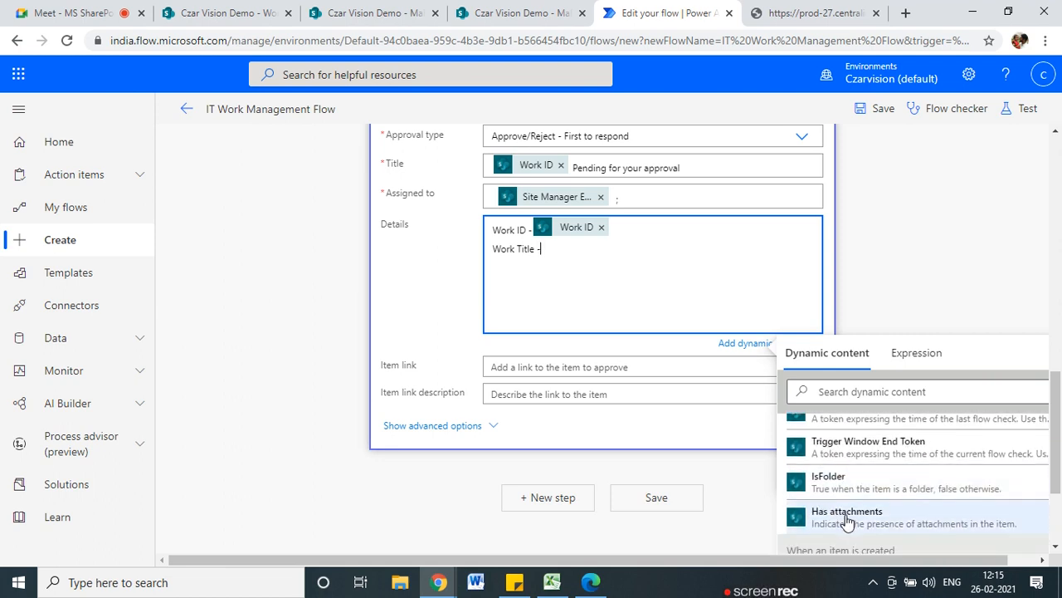
scroll(851, 544, "down", 1)
scroll(850, 546, "down", 1)
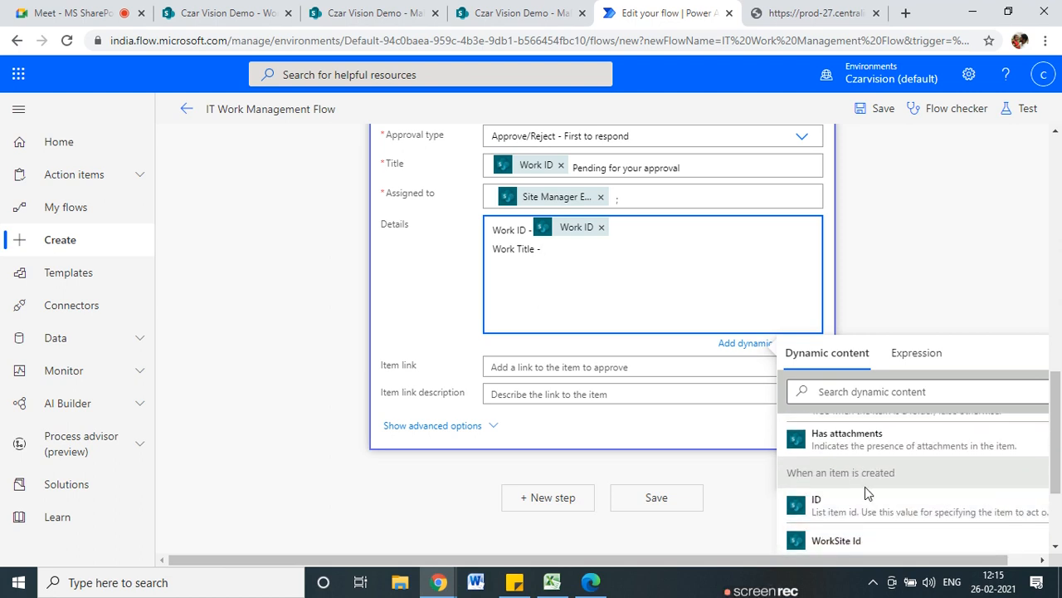
scroll(864, 486, "down", 3)
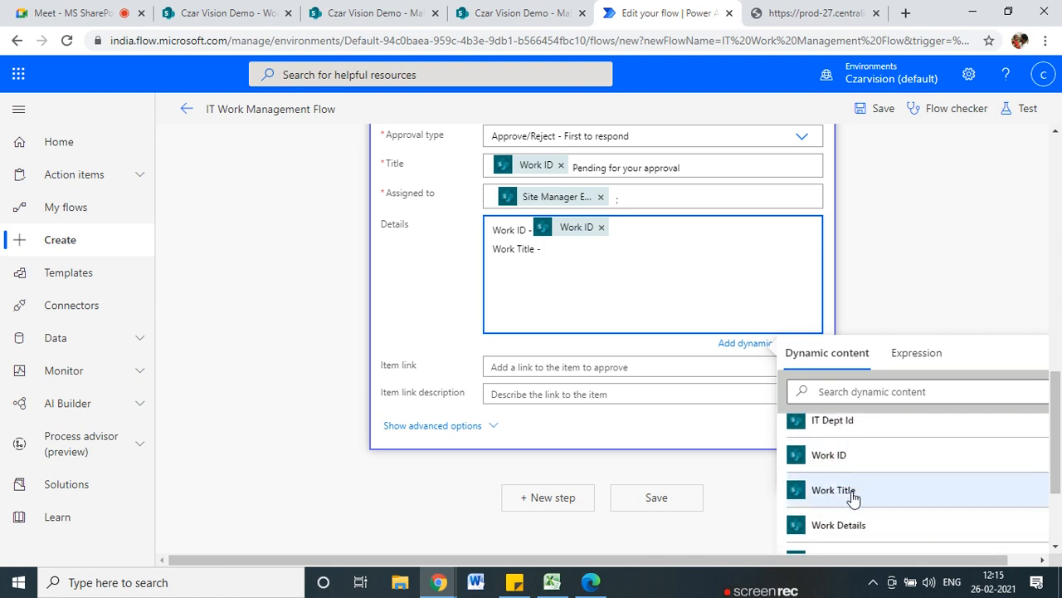
left_click(833, 491)
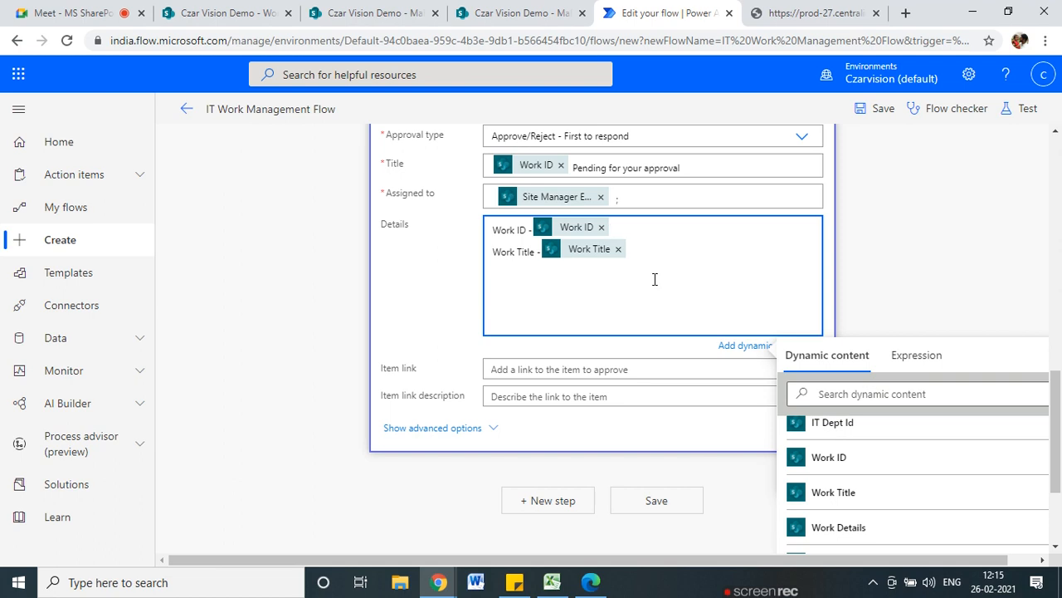
- Check the Work Details list's columns in SharePoint and add a "Work SIte -" line with the WorkSite Value dynamic content to the approval's Details
key("Return")
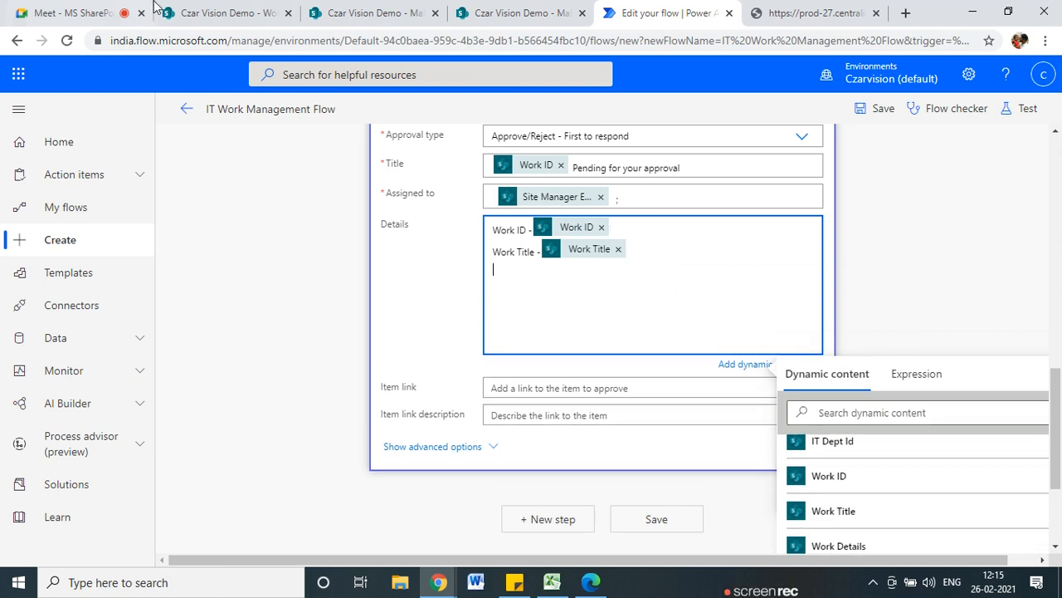
left_click(217, 12)
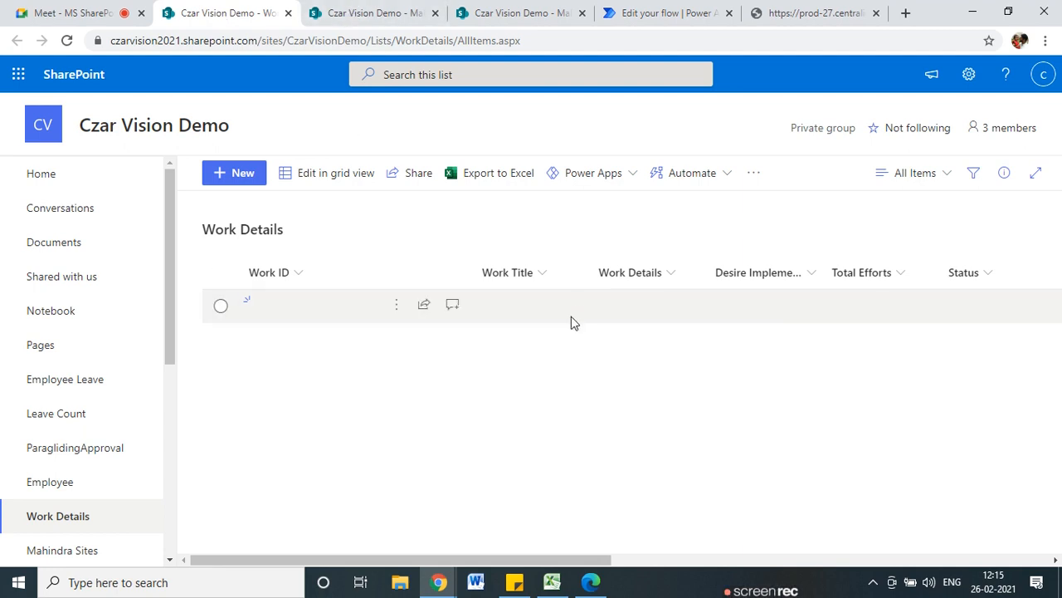
left_click_drag(577, 559, 742, 554)
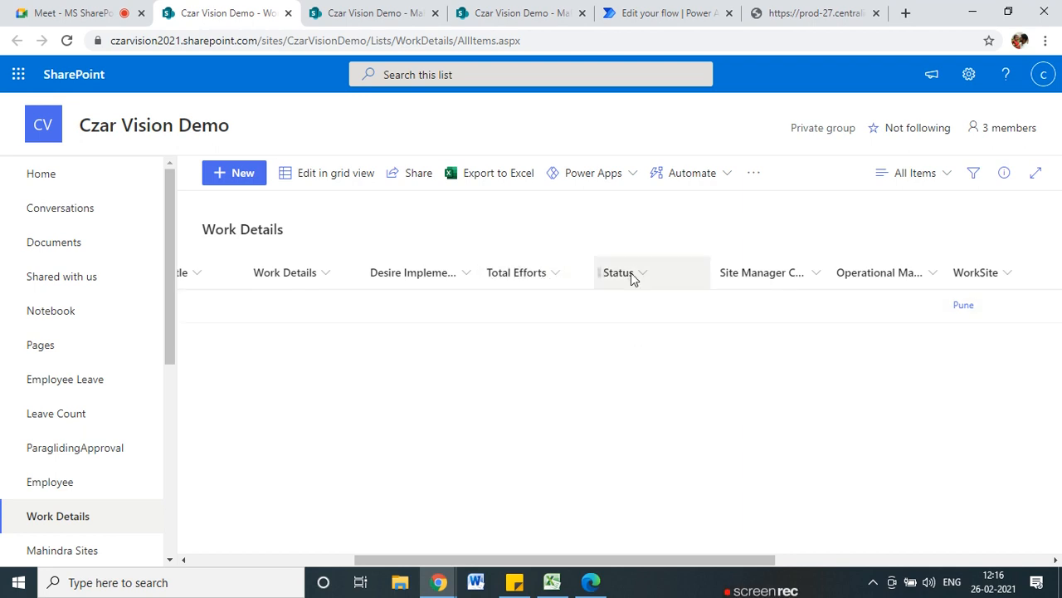
left_click_drag(741, 564, 791, 555)
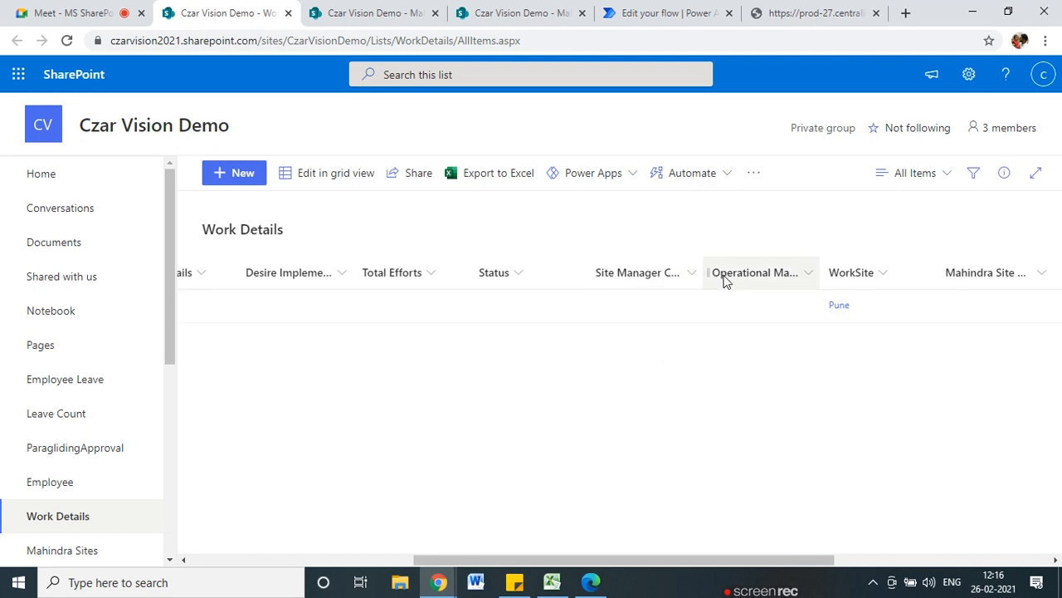
left_click_drag(727, 566, 554, 575)
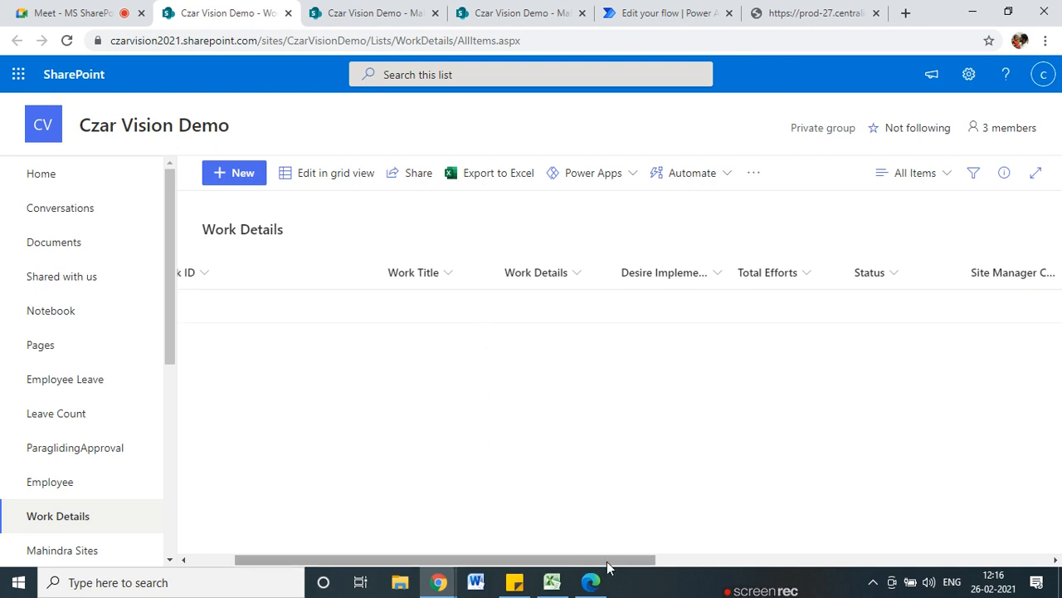
left_click_drag(606, 567, 631, 563)
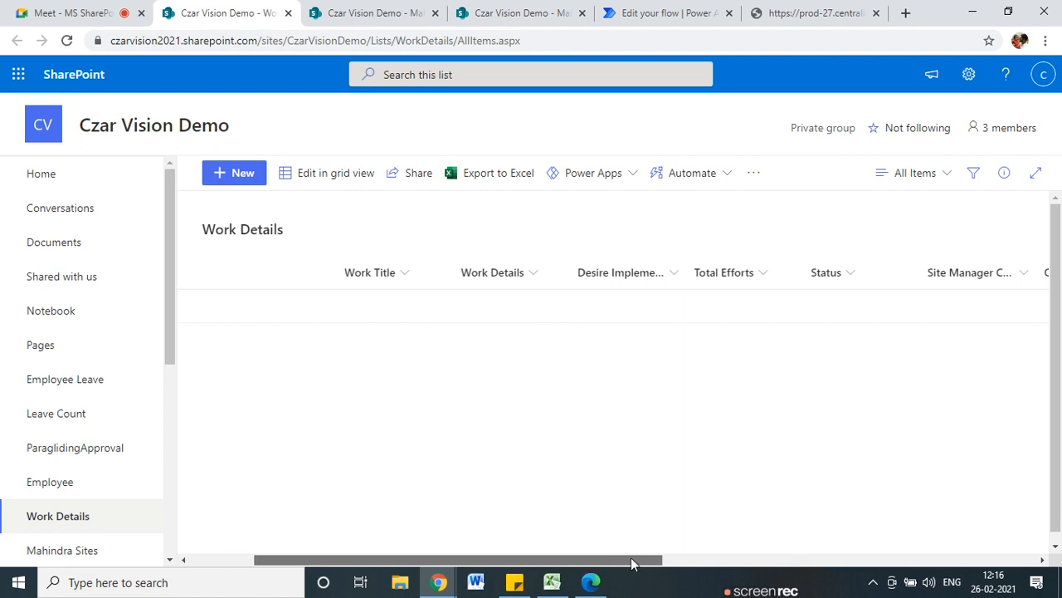
left_click(659, 13)
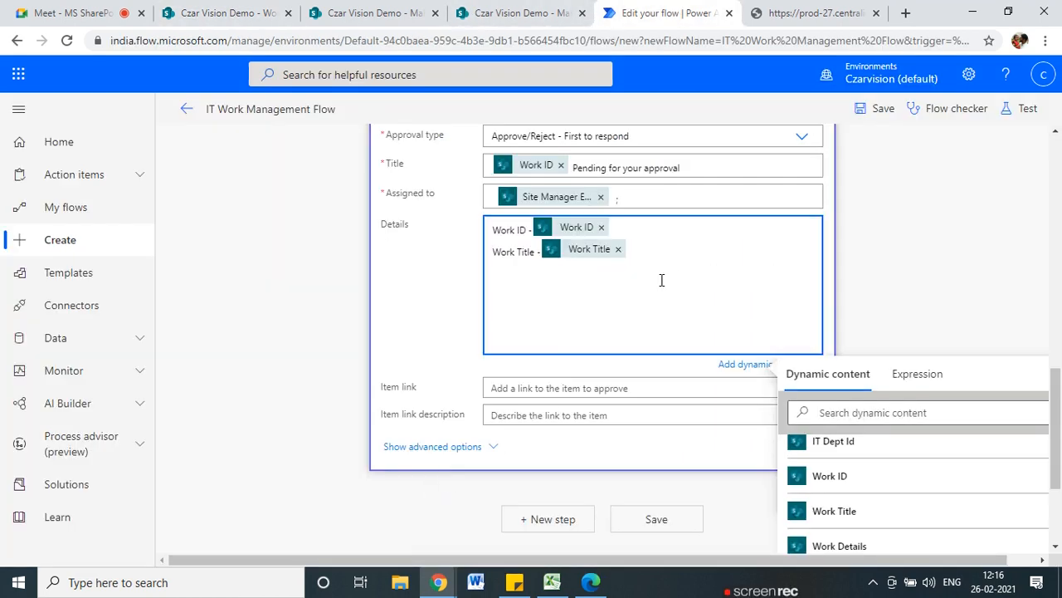
key("Return")
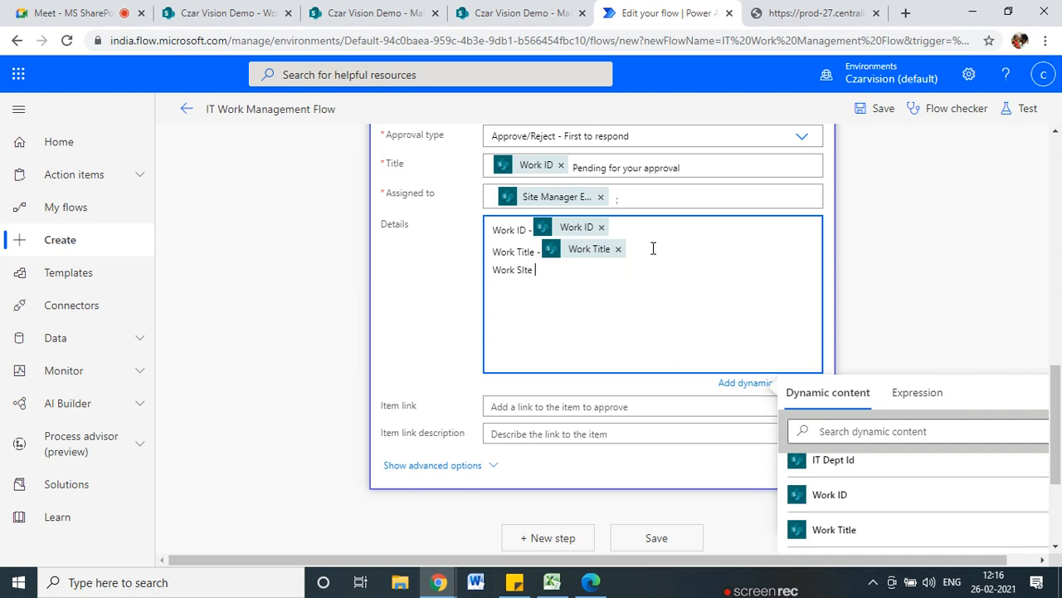
scroll(871, 531, "down", 2)
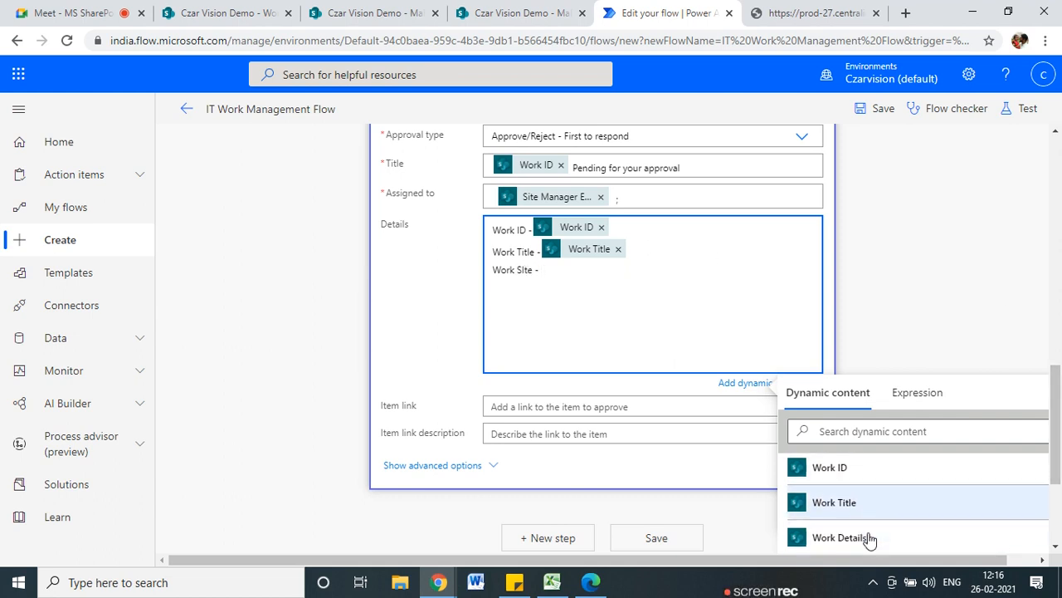
scroll(869, 540, "down", 5)
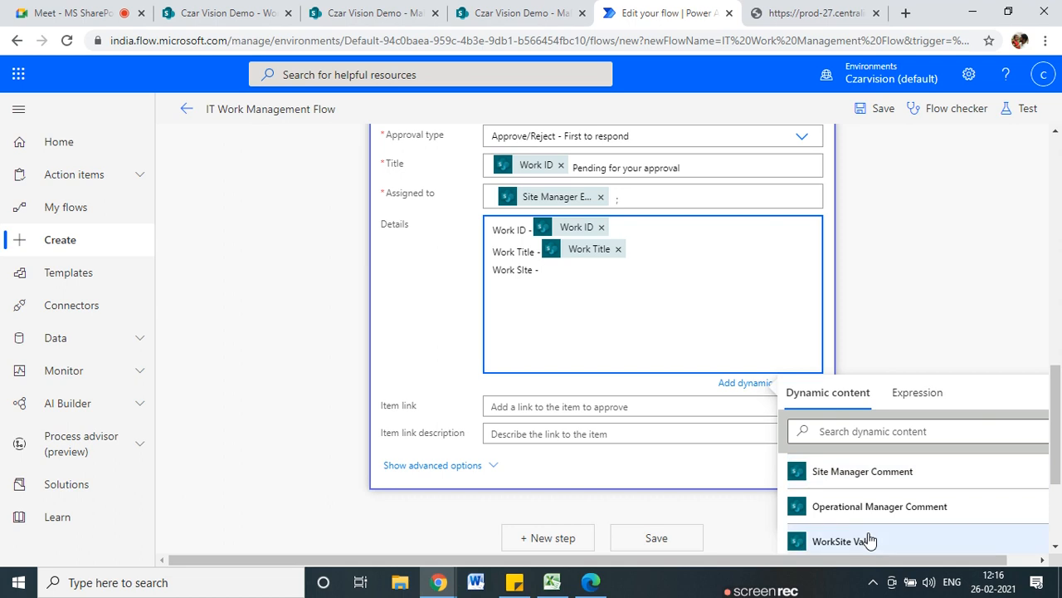
left_click(871, 544)
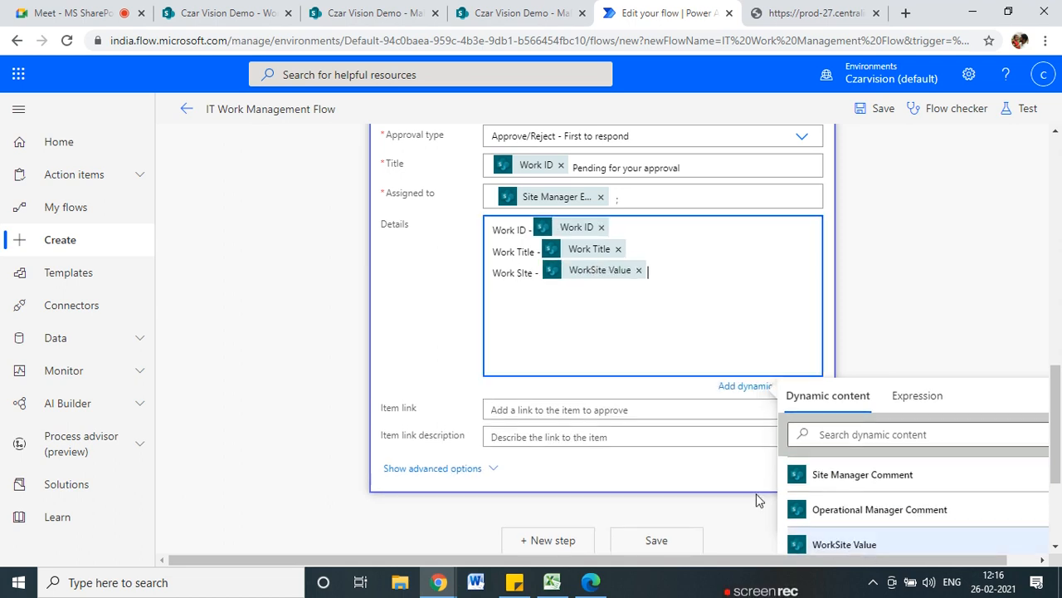
- Add a "Status -" line to Details, search the dynamic content for "statsus" and insert Status from When an item is created
key("Left")
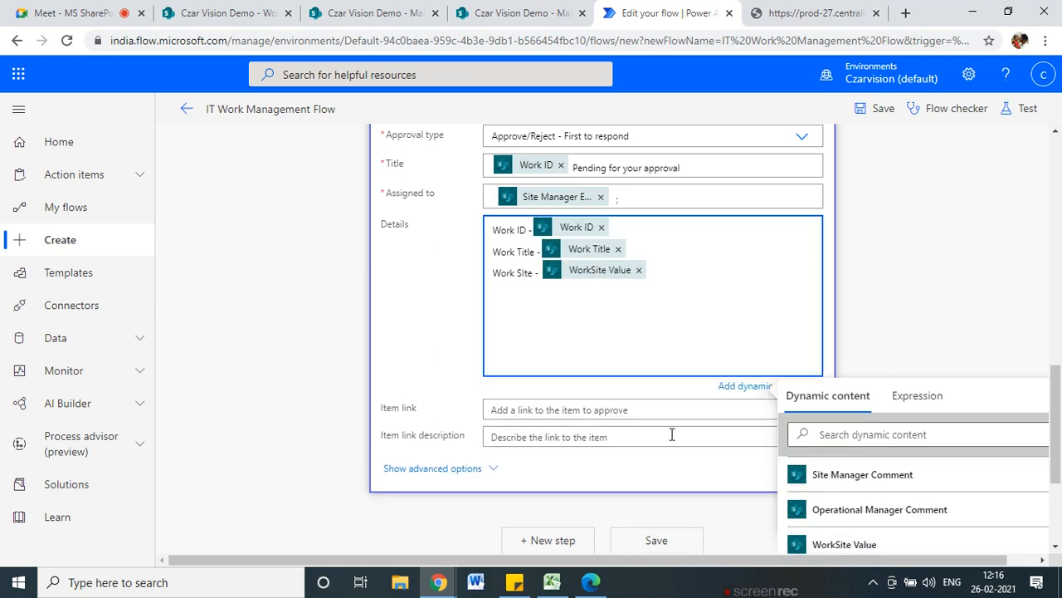
key("Return")
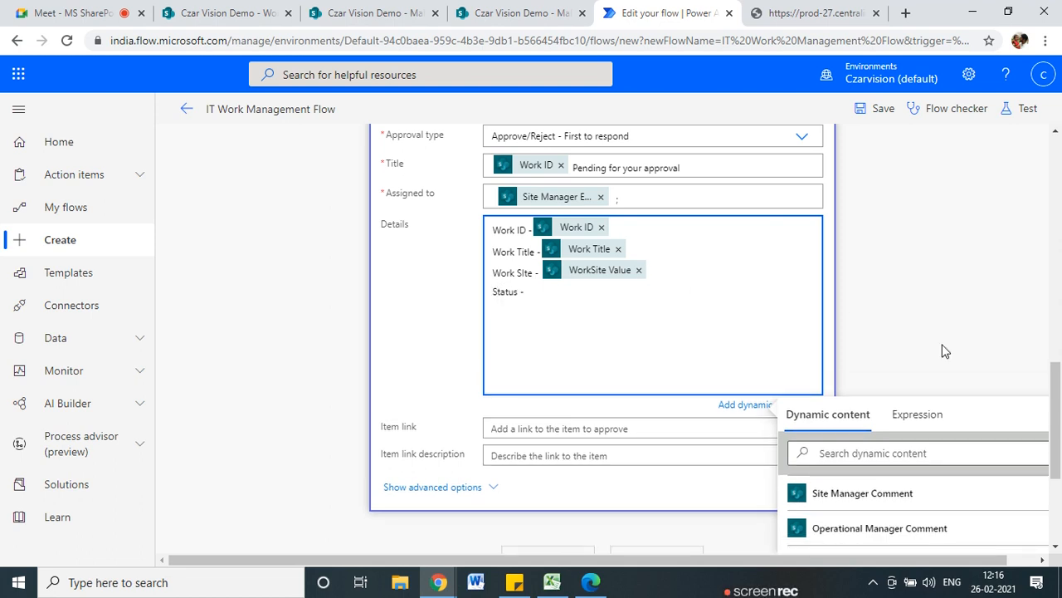
scroll(921, 498, "down", 2)
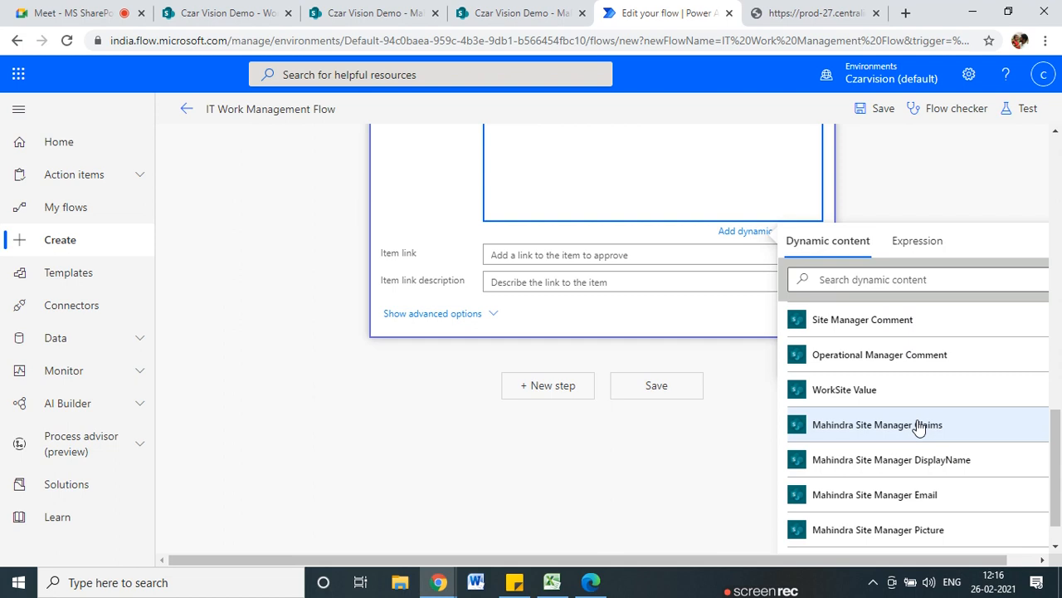
scroll(889, 448, "down", 4)
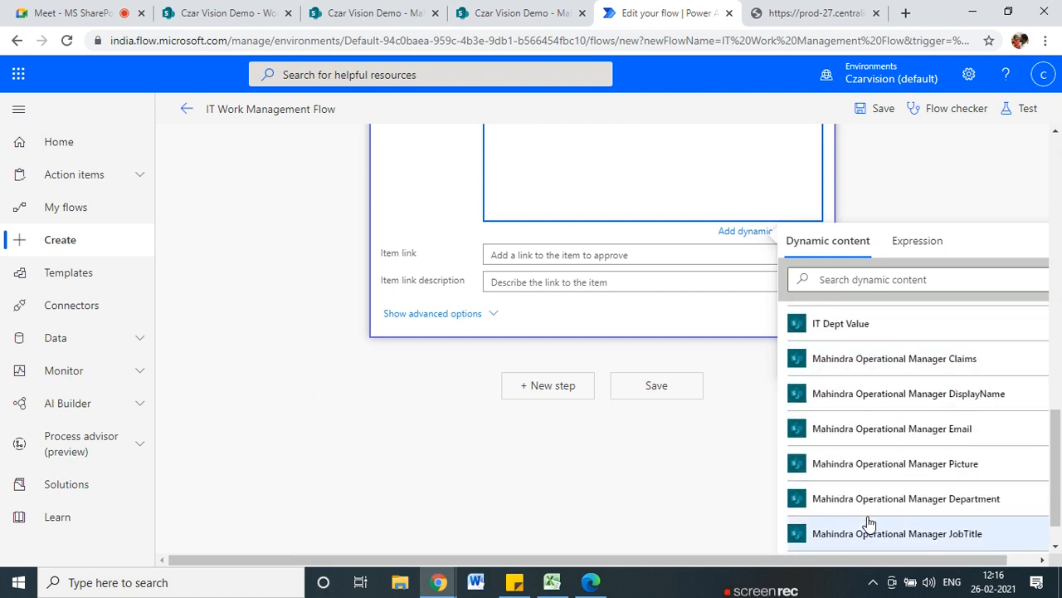
scroll(869, 521, "down", 5)
scroll(871, 522, "down", 6)
scroll(871, 523, "down", 2)
left_click(853, 281)
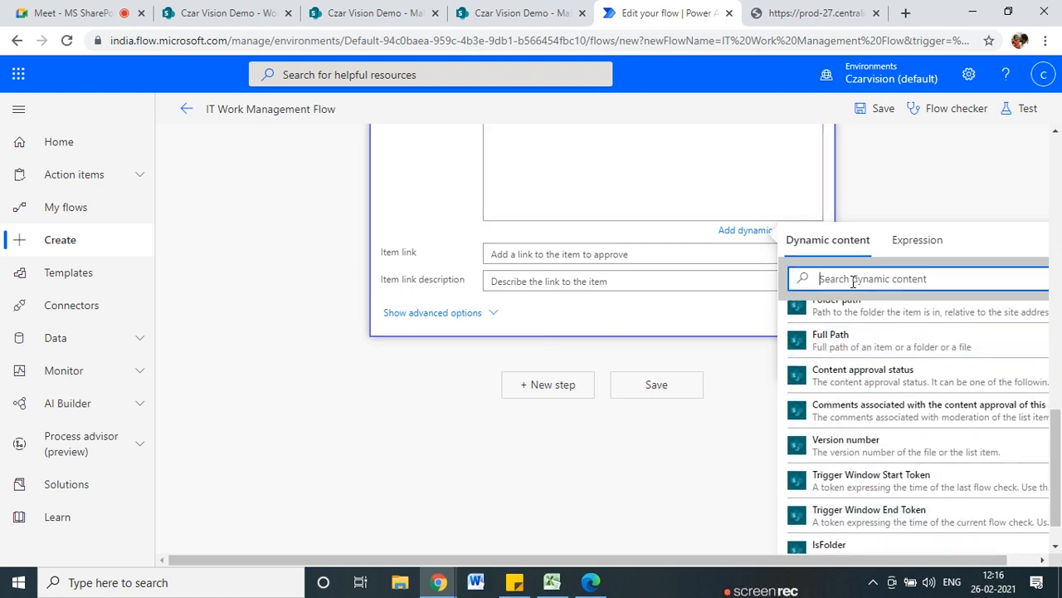
type("statsus")
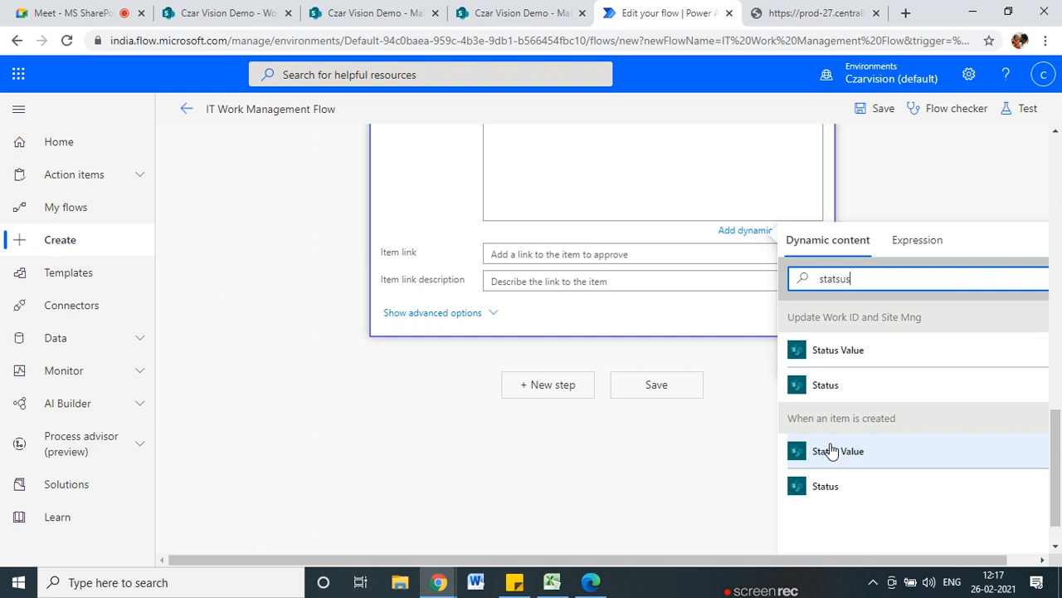
left_click(835, 495)
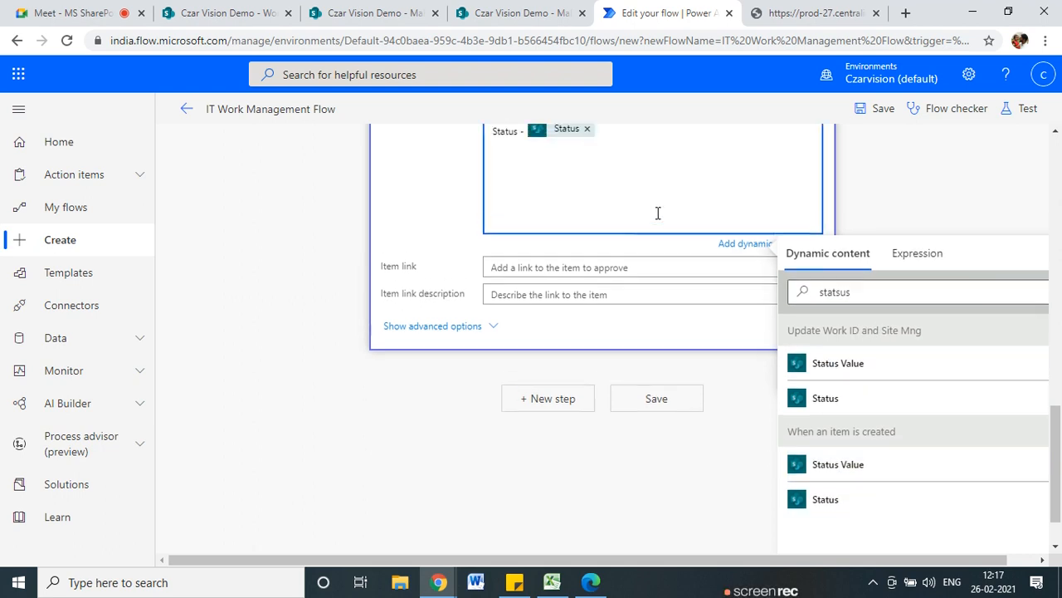
- Check the update action's Status Value field and remove the Status dynamic content from the "Status -" line in the approval's Details
scroll(647, 232, "up", 4)
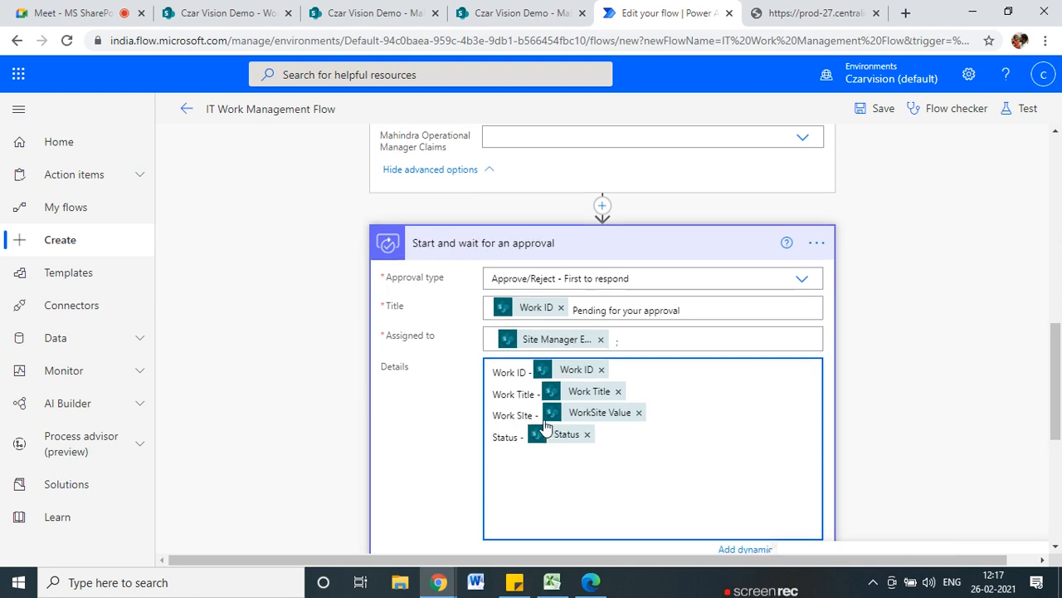
scroll(564, 443, "up", 5)
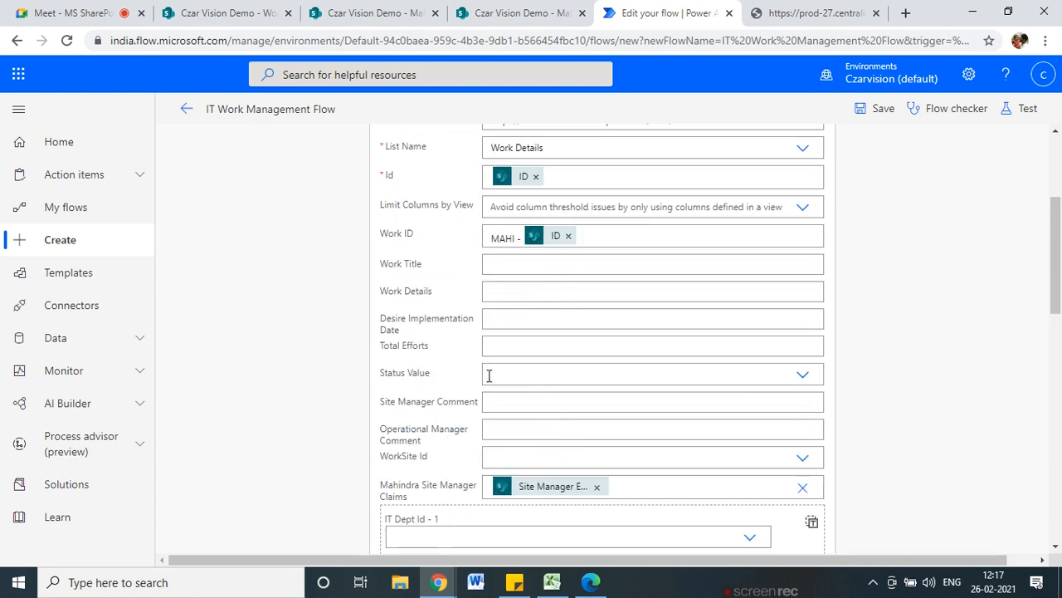
scroll(535, 375, "down", 2)
scroll(544, 407, "down", 5)
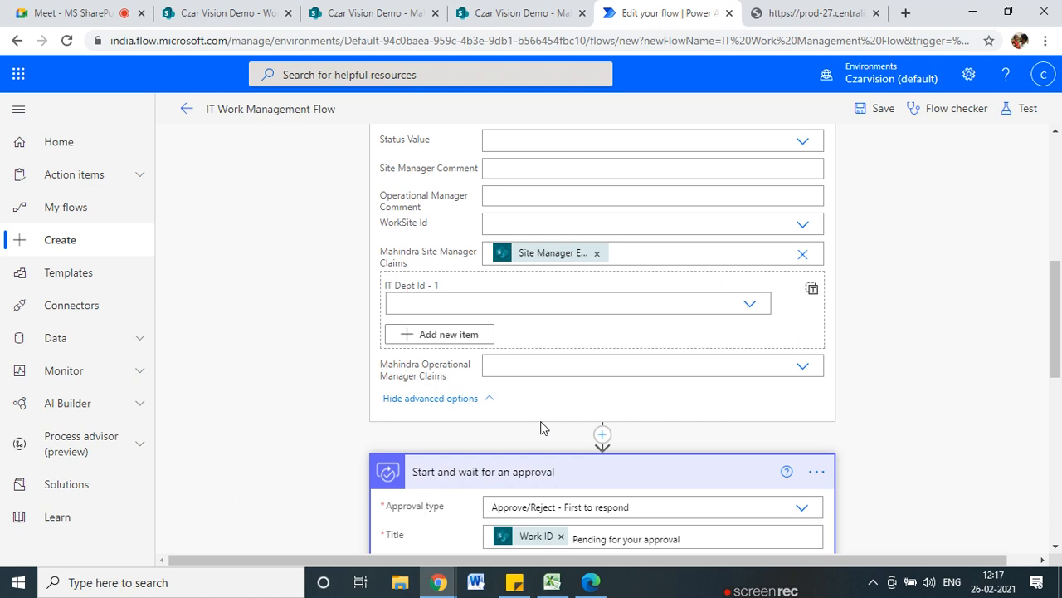
left_click(574, 421)
left_click(587, 353)
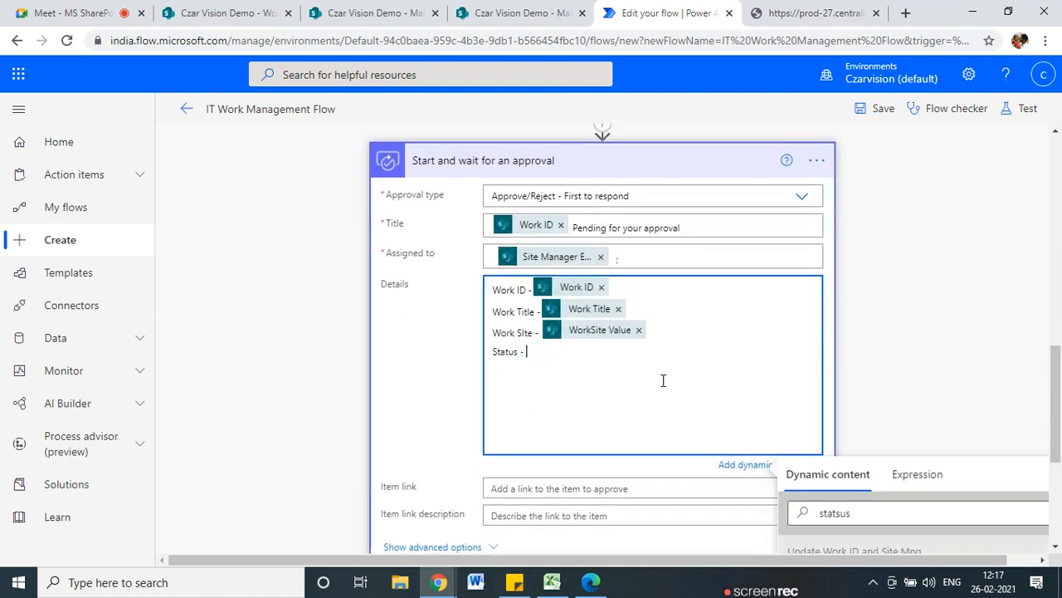
- Insert the Status Value dynamic content on the "Status -" line of the approval's Details, removing surplus line breaks and leaving two new lines below it
scroll(891, 407, "down", 3)
left_click(848, 307)
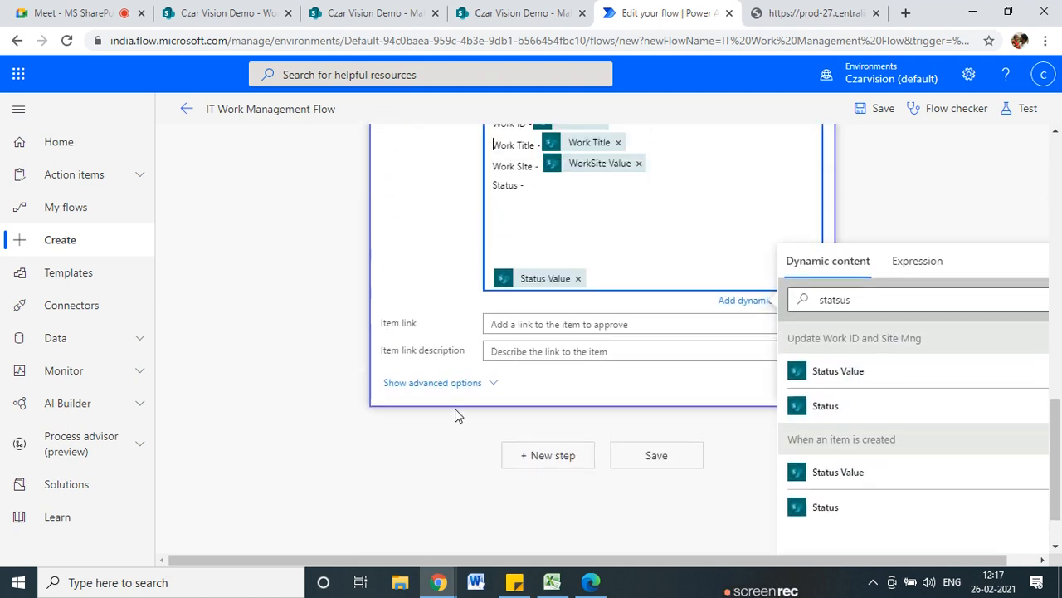
scroll(555, 493, "up", 3)
key("Delete")
key("Delete")
key("Delete")
key("Delete")
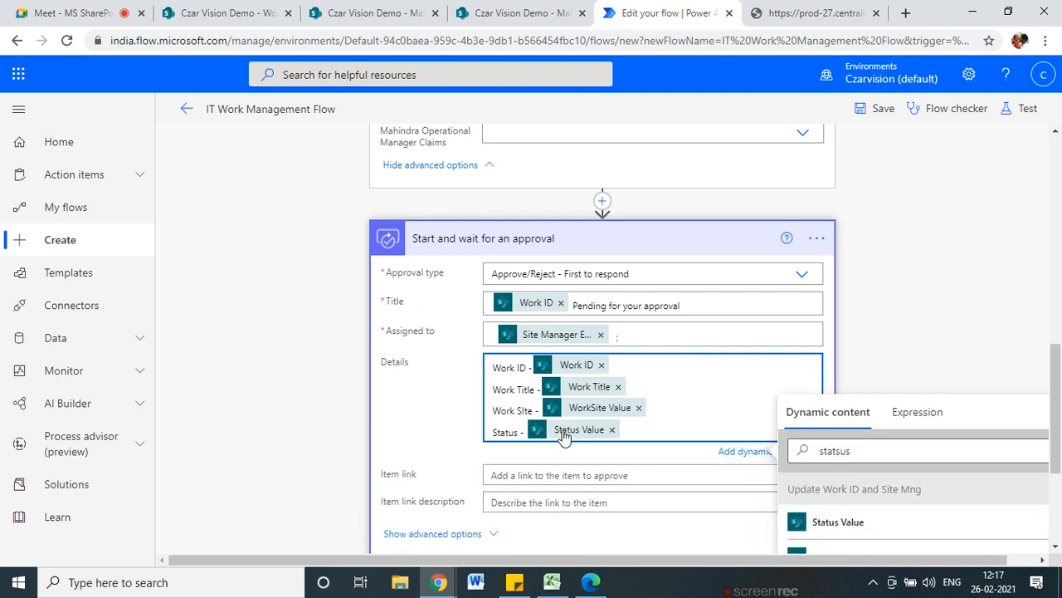
left_click(684, 426)
key("Return")
key("Return")
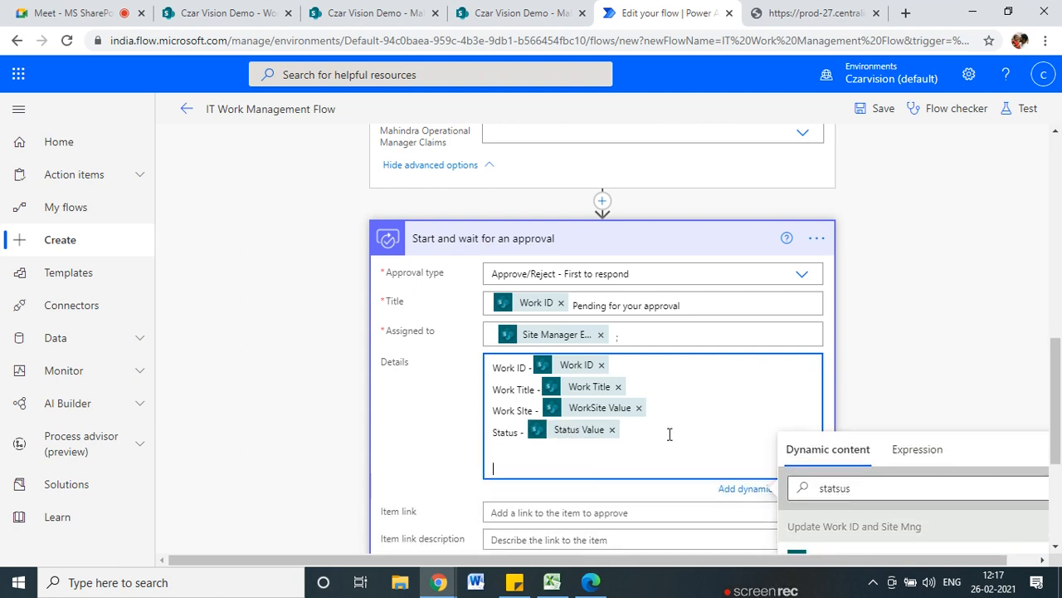
- Set Status Value to Pending for Site Manager in the Update Work ID and Site Mng action
scroll(605, 373, "up", 2)
scroll(415, 274, "up", 2)
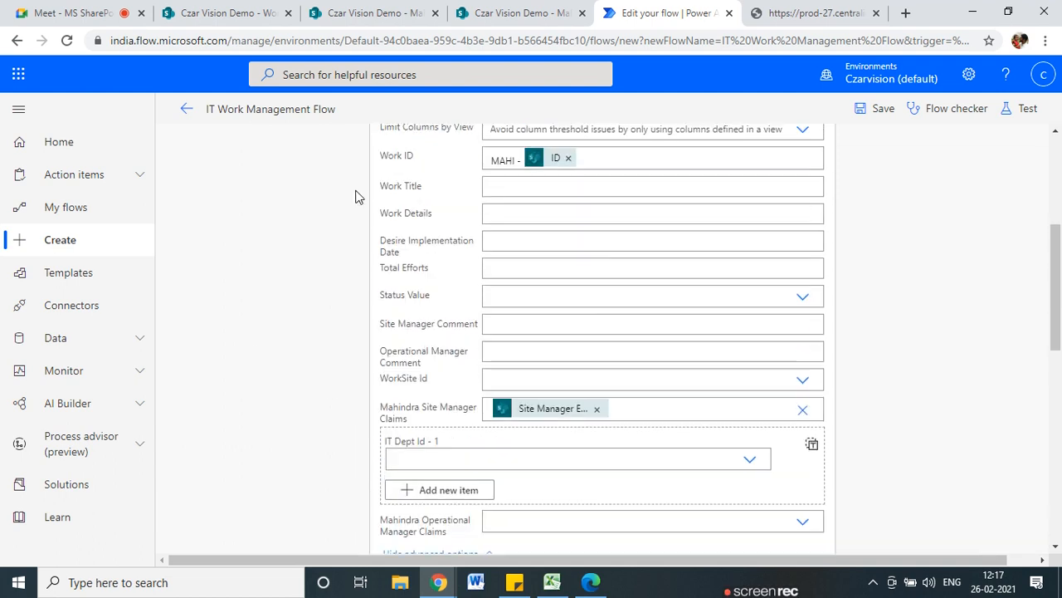
left_click(795, 300)
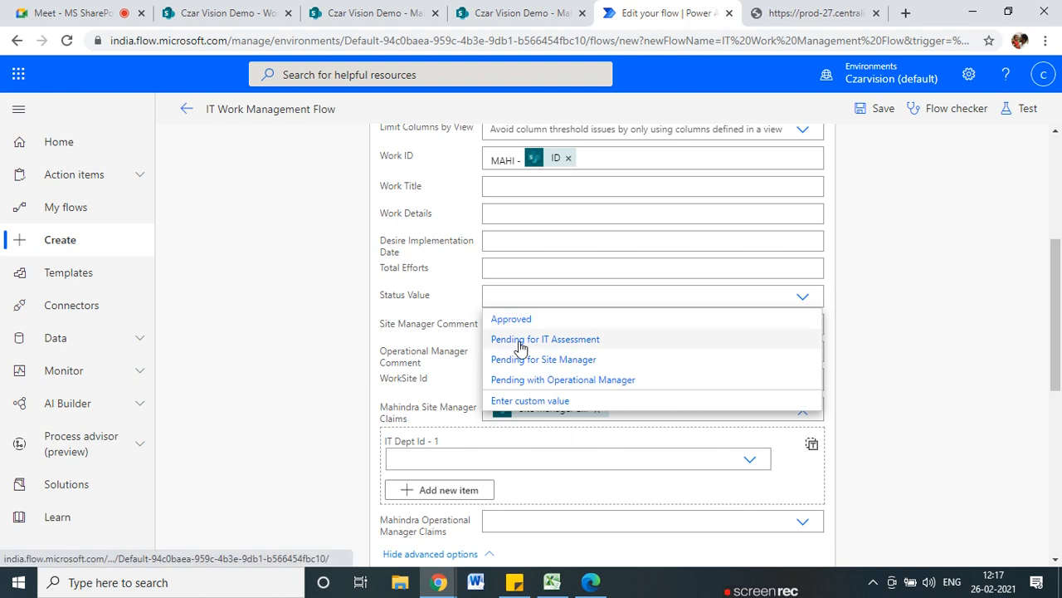
left_click(540, 359)
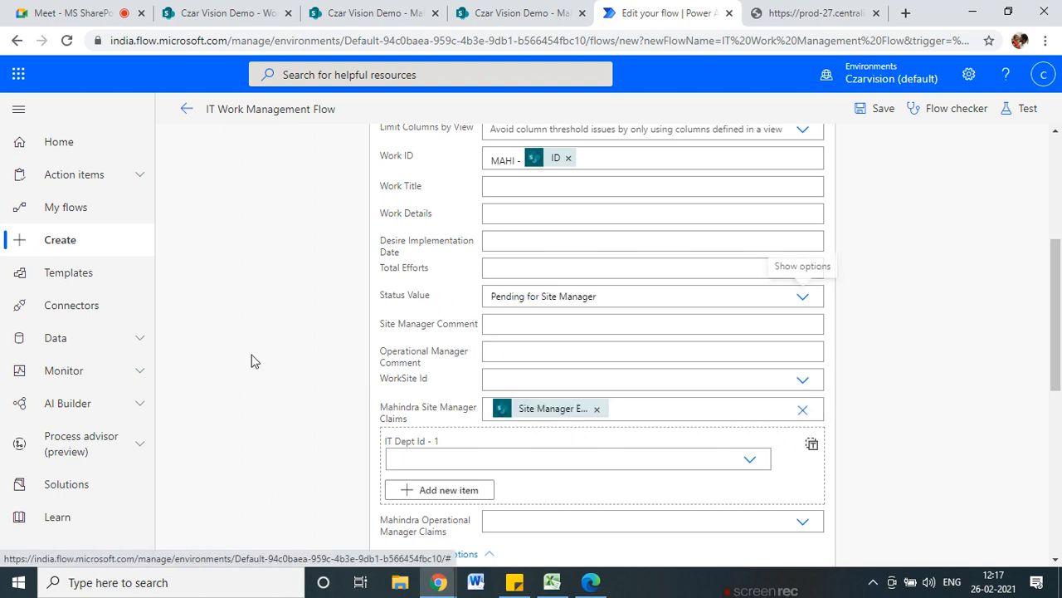
scroll(477, 463, "down", 4)
scroll(553, 513, "up", 8)
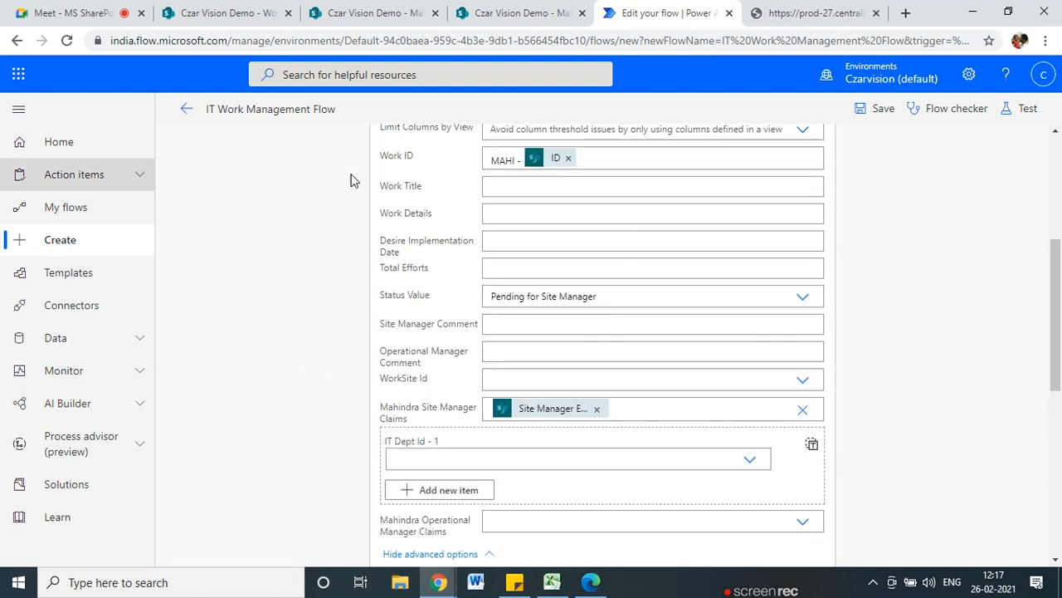
- Rename the update action to "Update Work ID ,Site Mng, Status" and save the flow
scroll(563, 417, "down", 7)
scroll(561, 415, "up", 6)
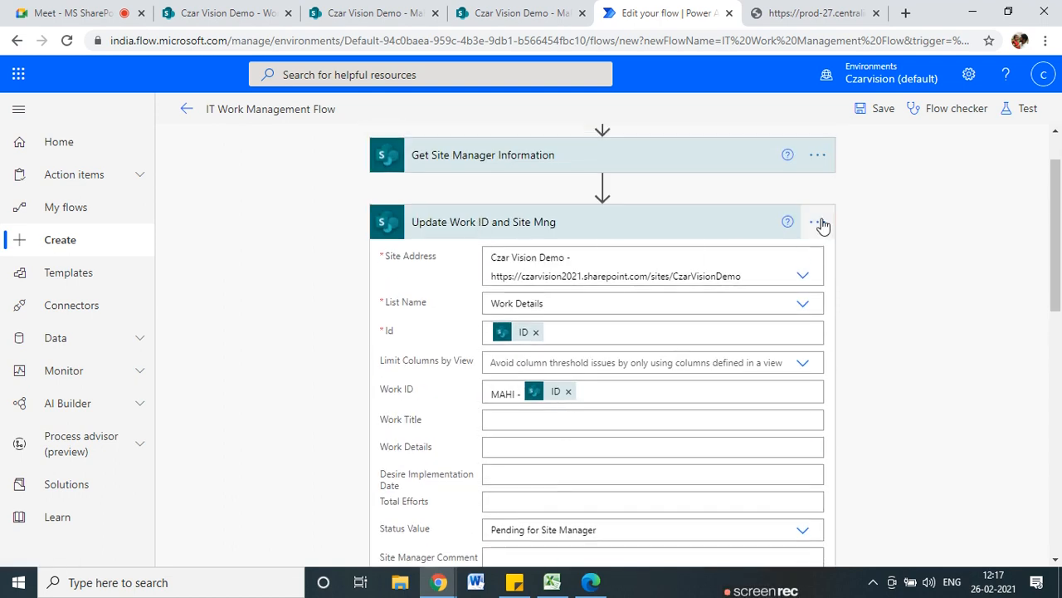
left_click(818, 222)
left_click(855, 246)
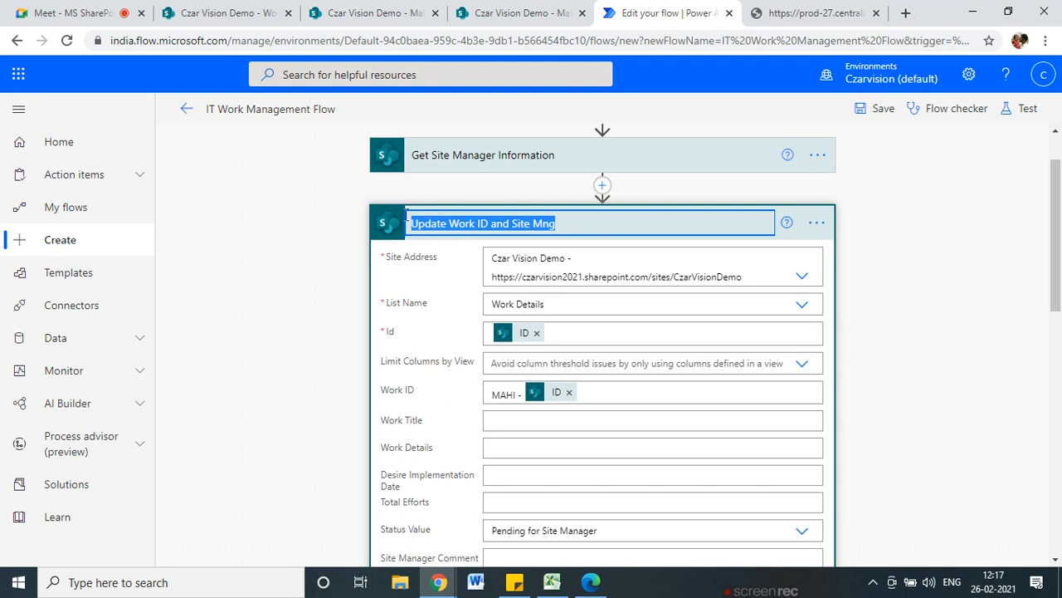
left_click(478, 224)
key("BackSpace")
key("BackSpace")
key("BackSpace")
key("BackSpace")
type(",")
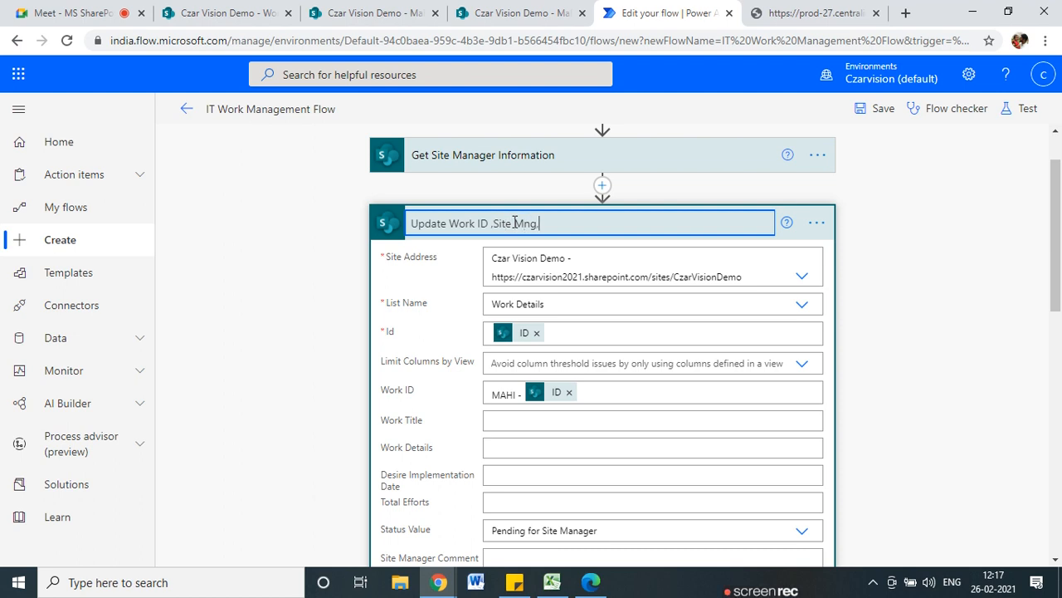
left_click(888, 306)
left_click(878, 108)
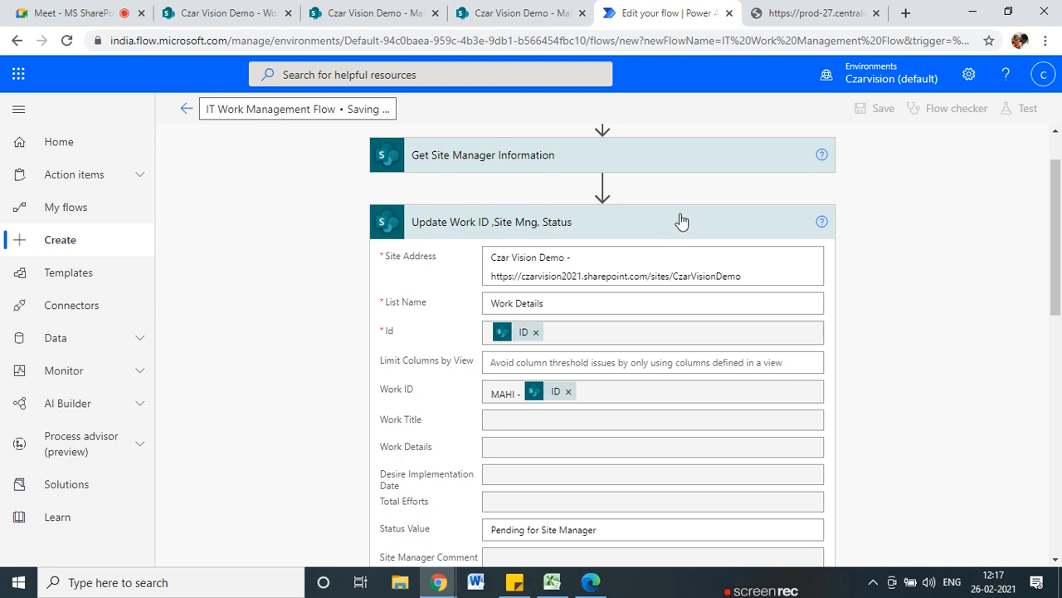
- Search the dynamic content for "Link", set the approval's Item link to Link to item from When an item is created, and save the flow
scroll(570, 346, "down", 10)
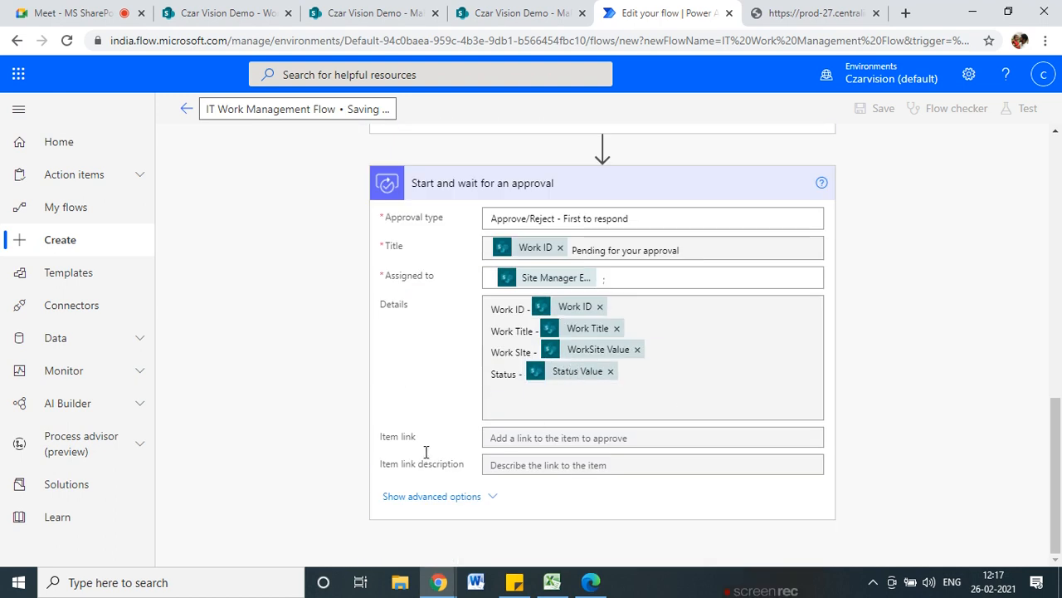
scroll(660, 418, "down", 2)
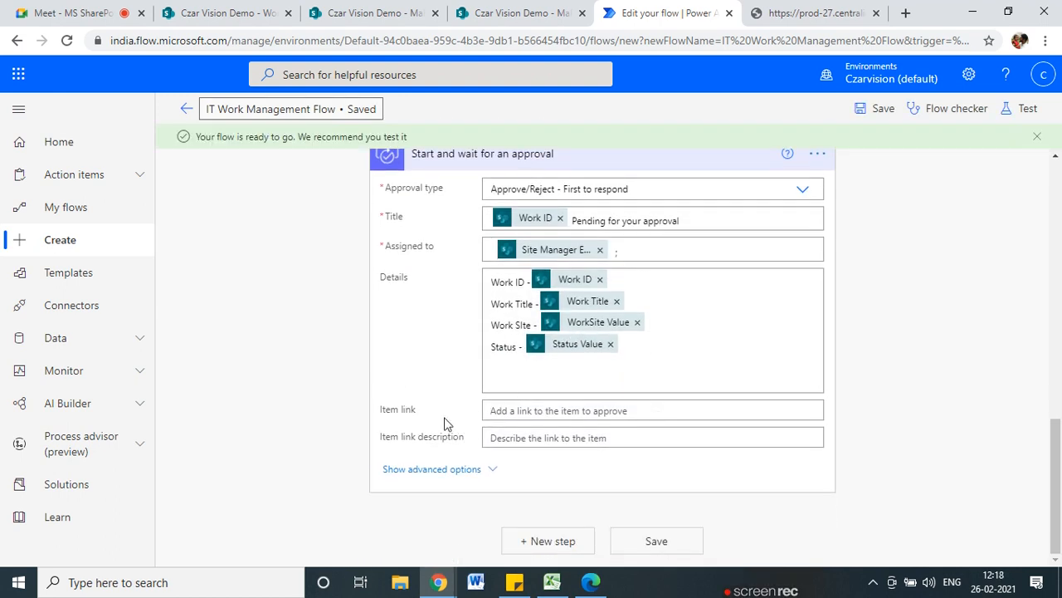
left_click(572, 413)
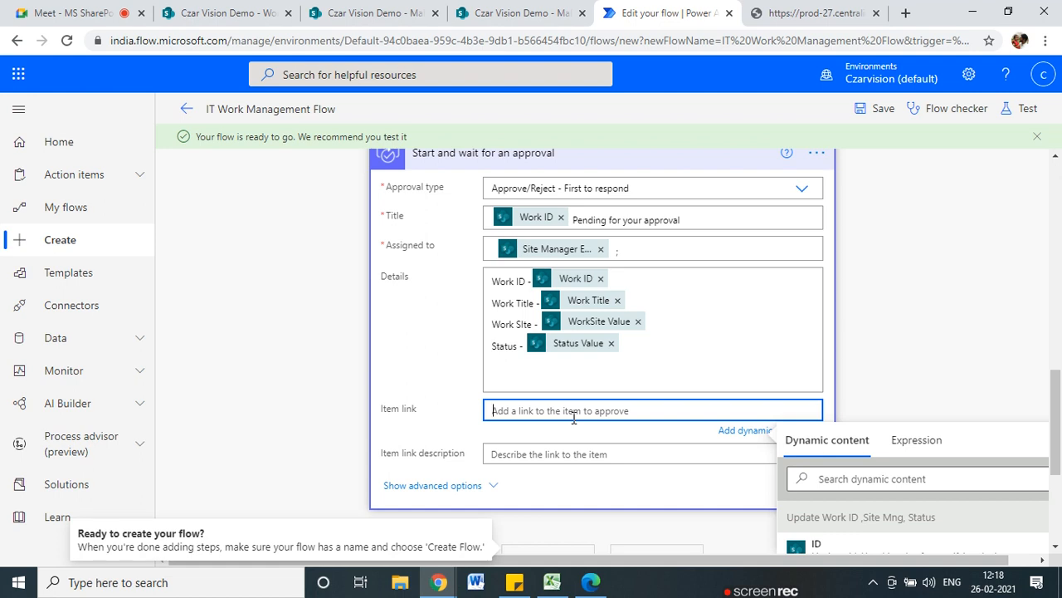
scroll(931, 516, "down", 5)
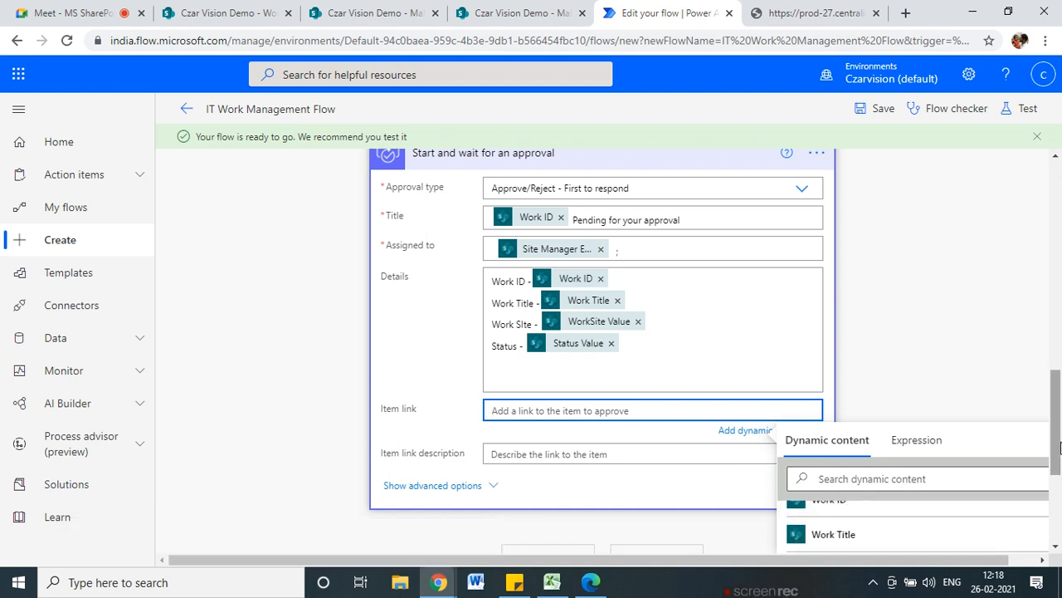
scroll(863, 376, "down", 15)
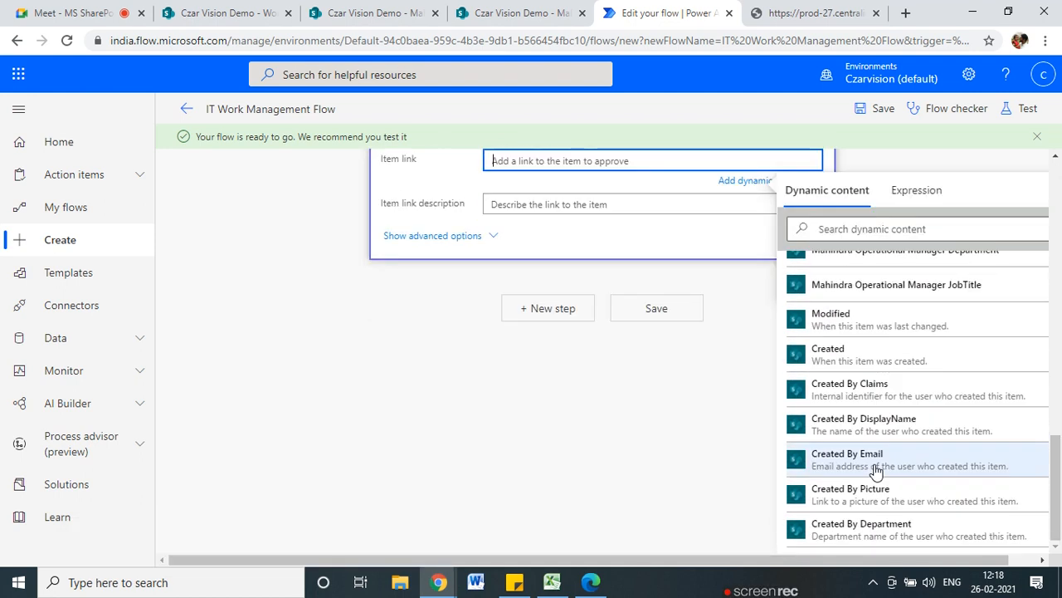
scroll(879, 459, "down", 6)
scroll(878, 459, "up", 4)
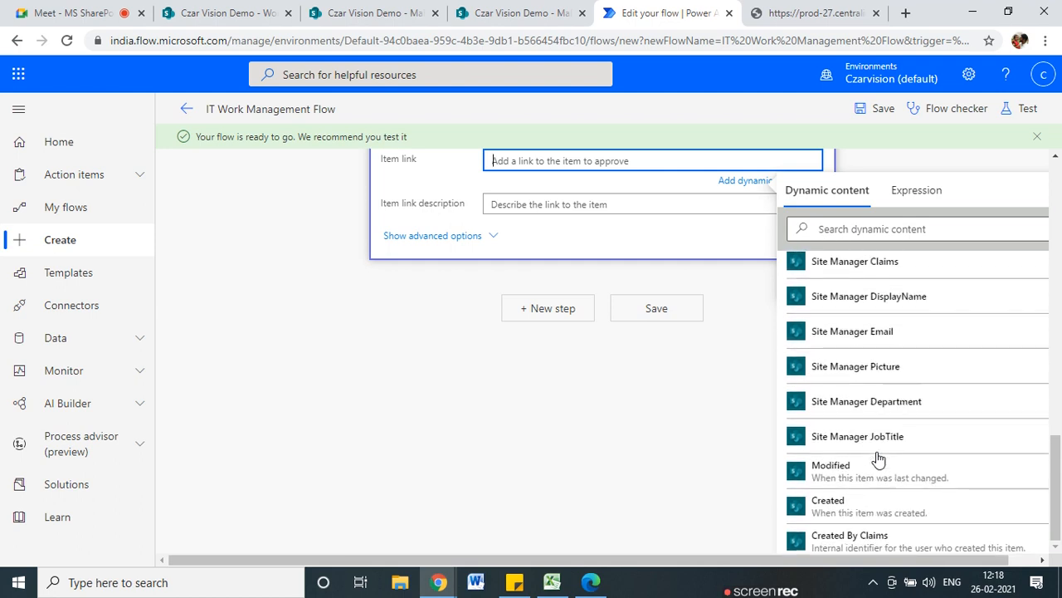
scroll(878, 459, "up", 1)
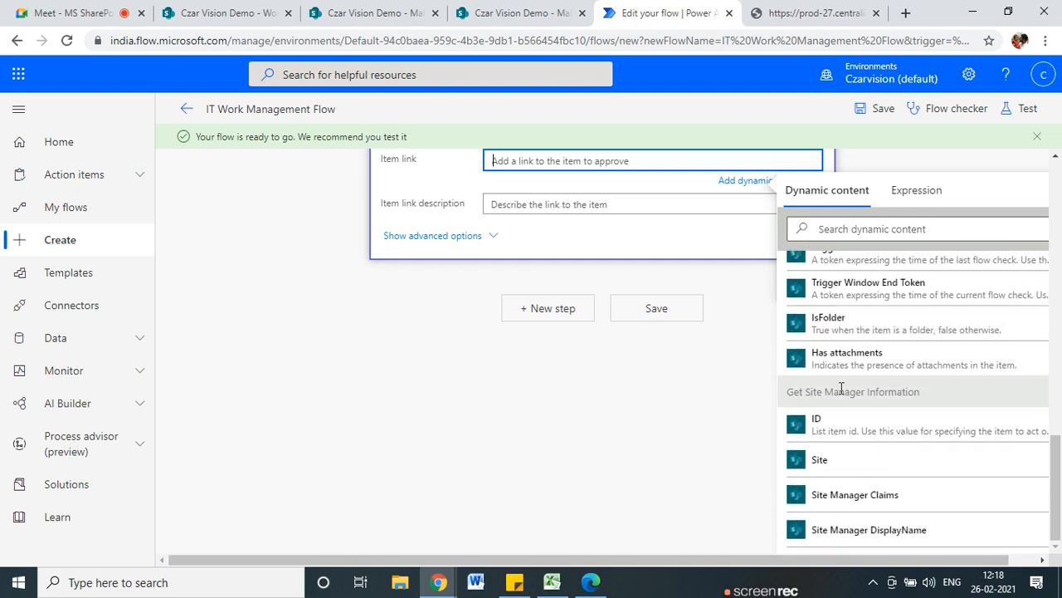
left_click(833, 229)
type("Link")
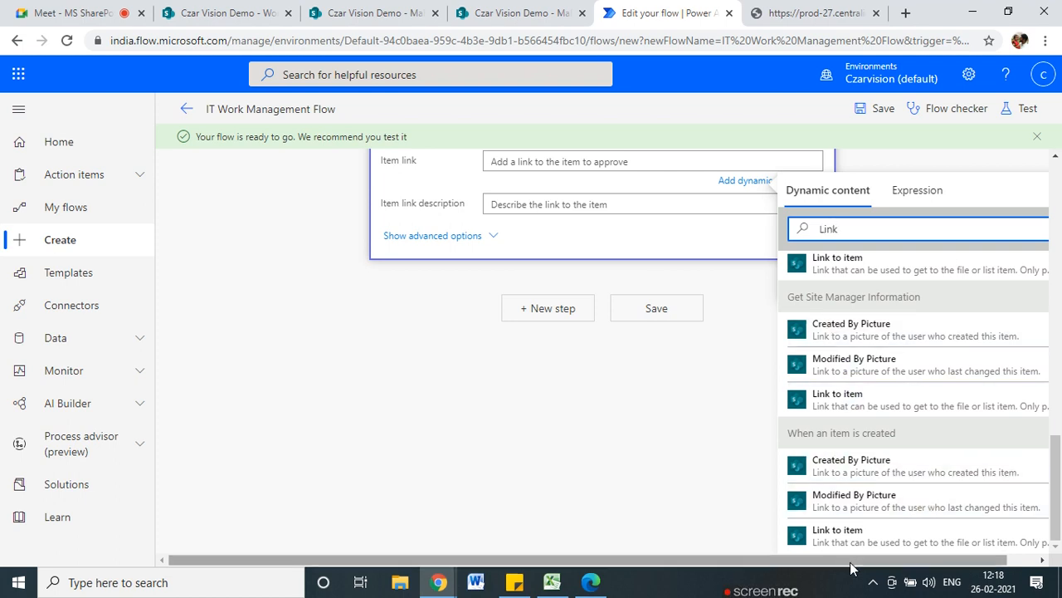
left_click(855, 535)
scroll(320, 446, "up", 2)
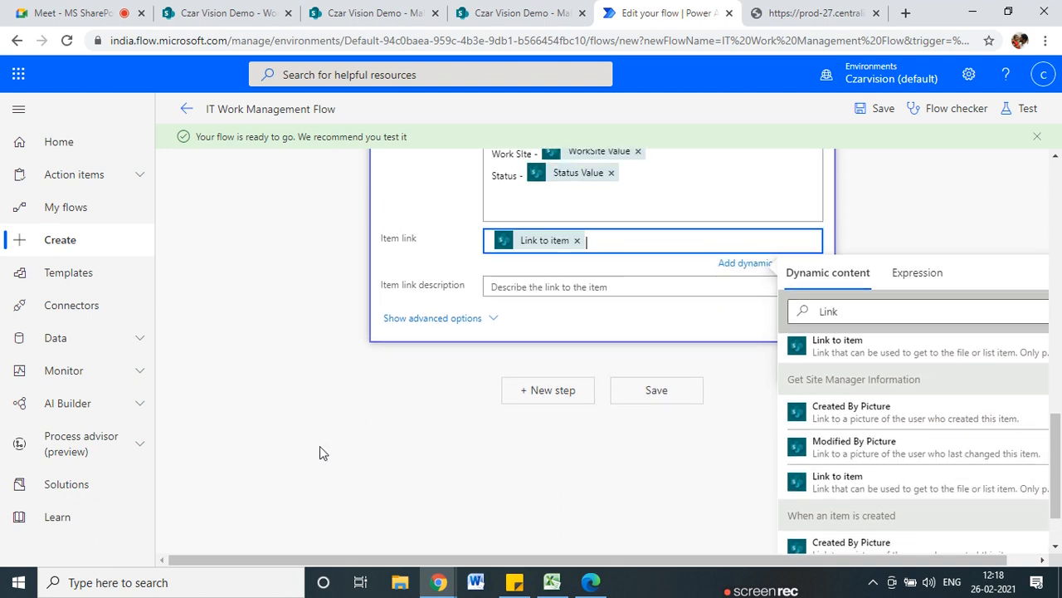
scroll(243, 459, "up", 10)
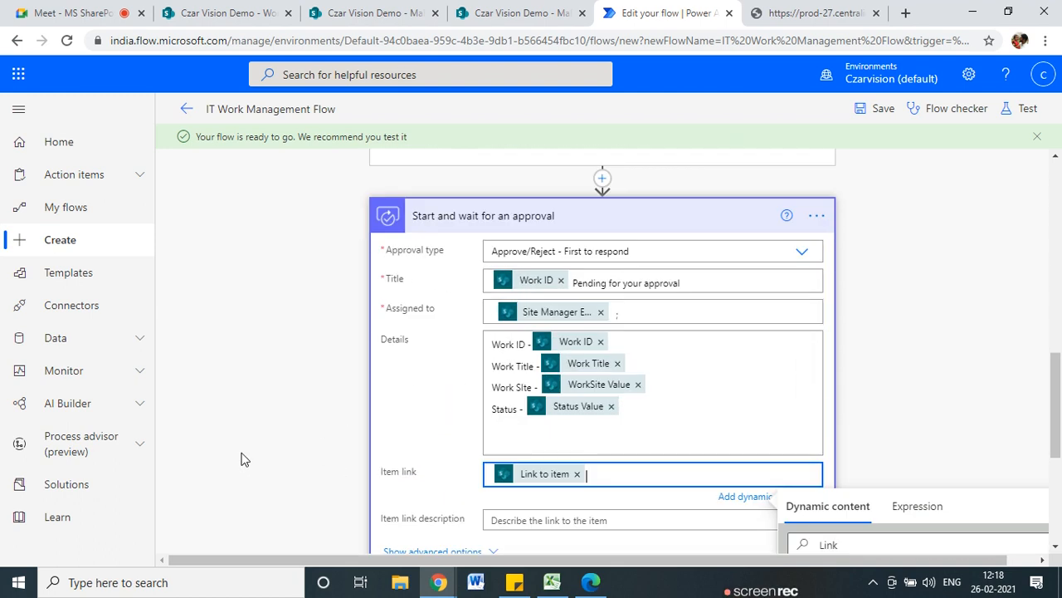
left_click(882, 108)
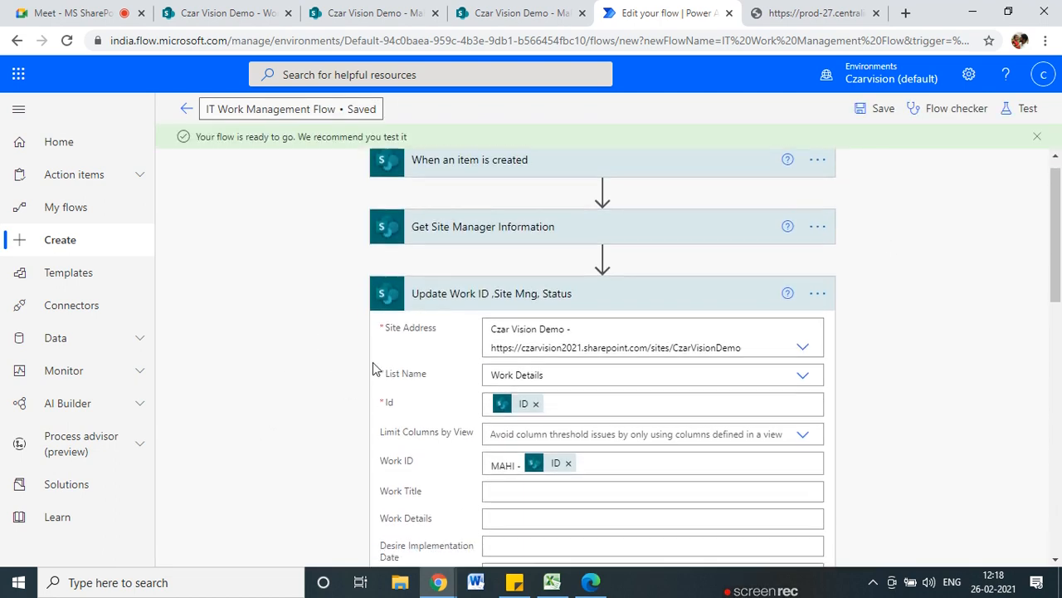
- Switch to the Work Details list in SharePoint, reload it and start a new item, leaving Work ID empty
scroll(344, 389, "down", 10)
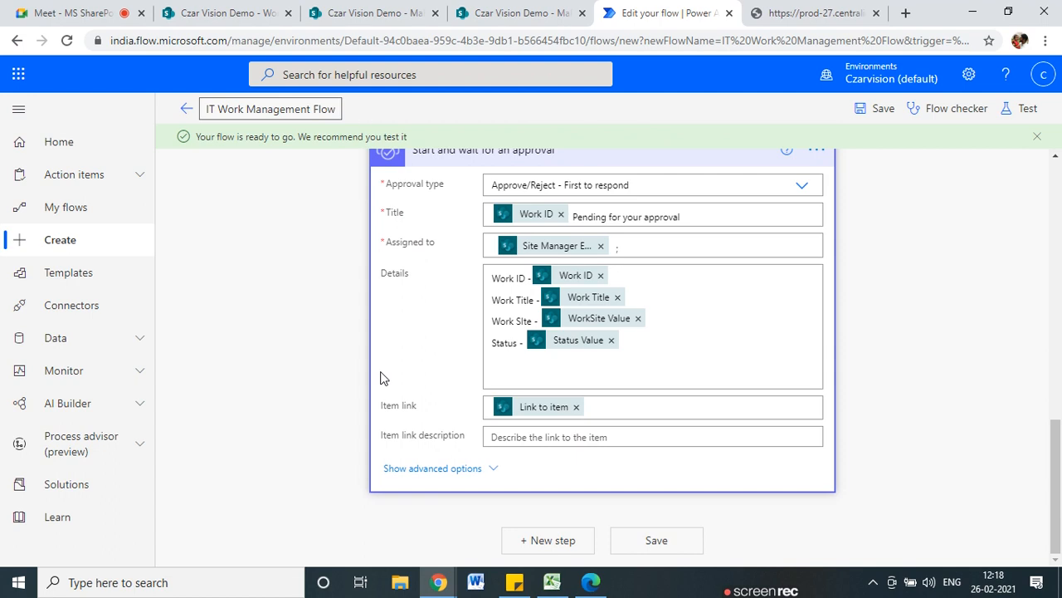
scroll(423, 396, "up", 4)
scroll(453, 405, "up", 3)
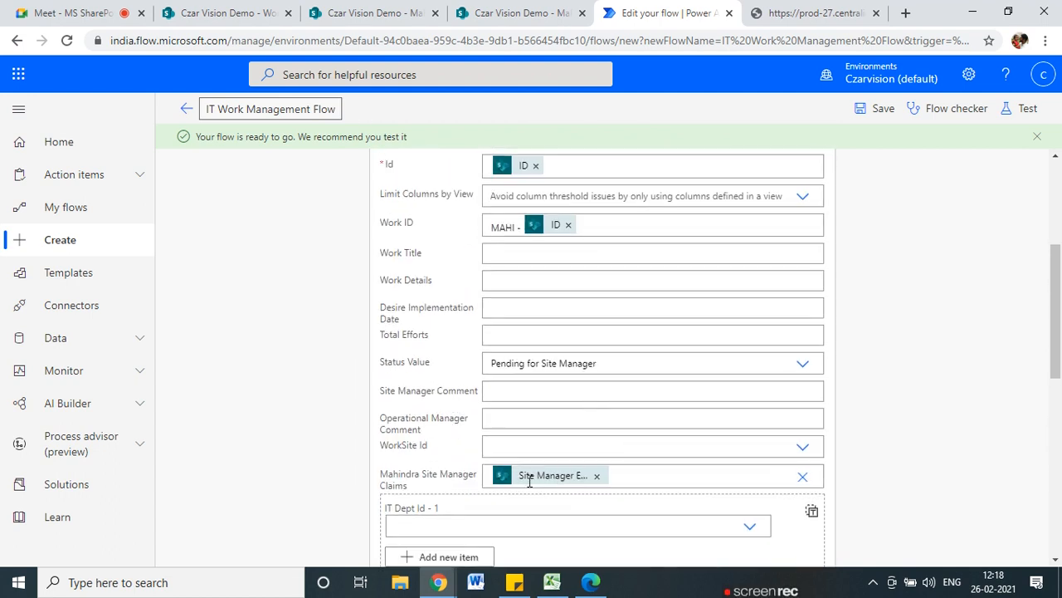
left_click(228, 13)
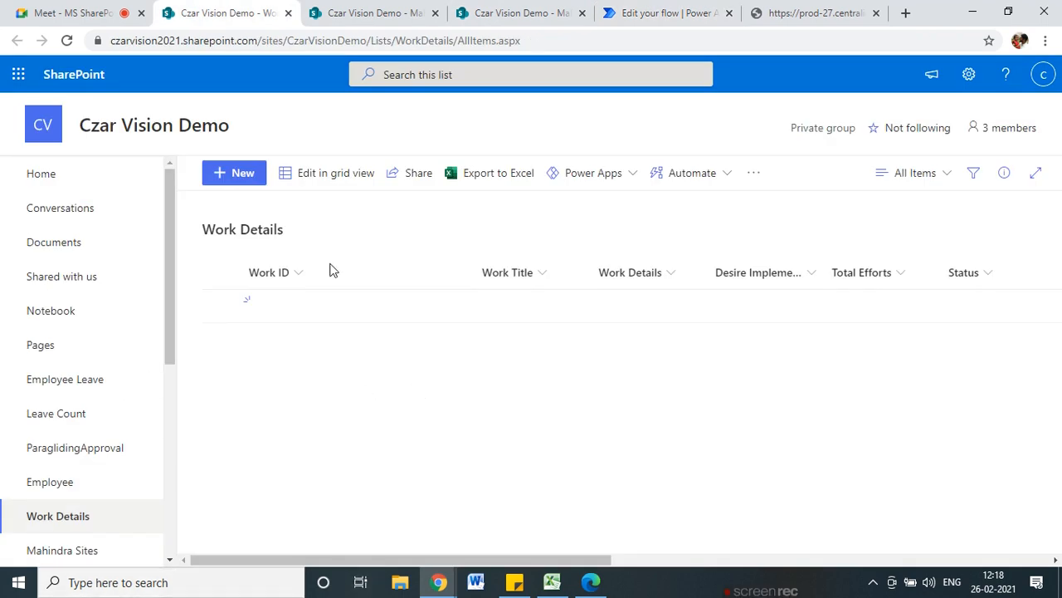
left_click(64, 46)
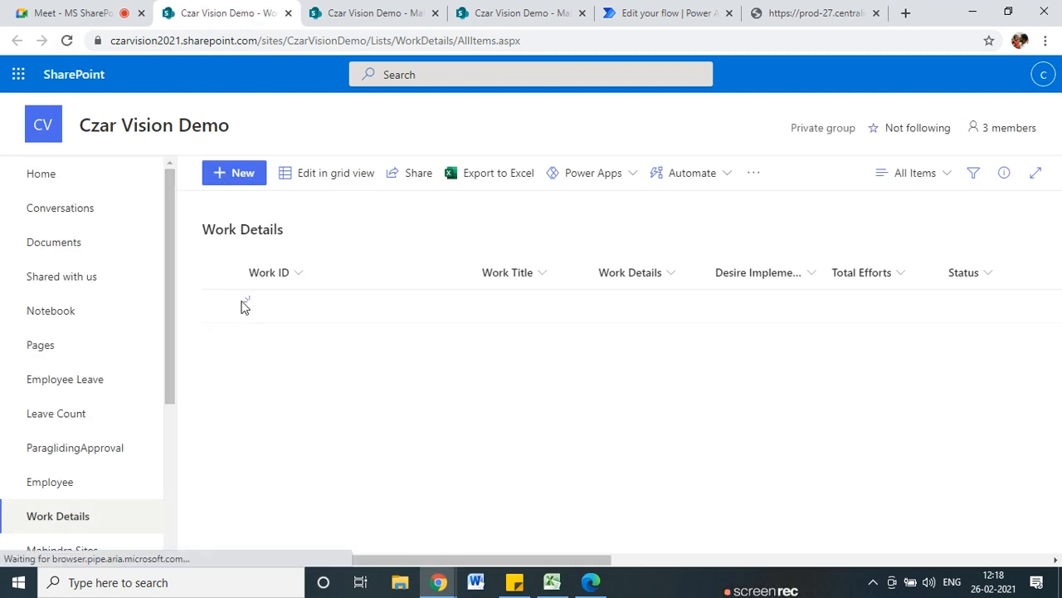
left_click(240, 173)
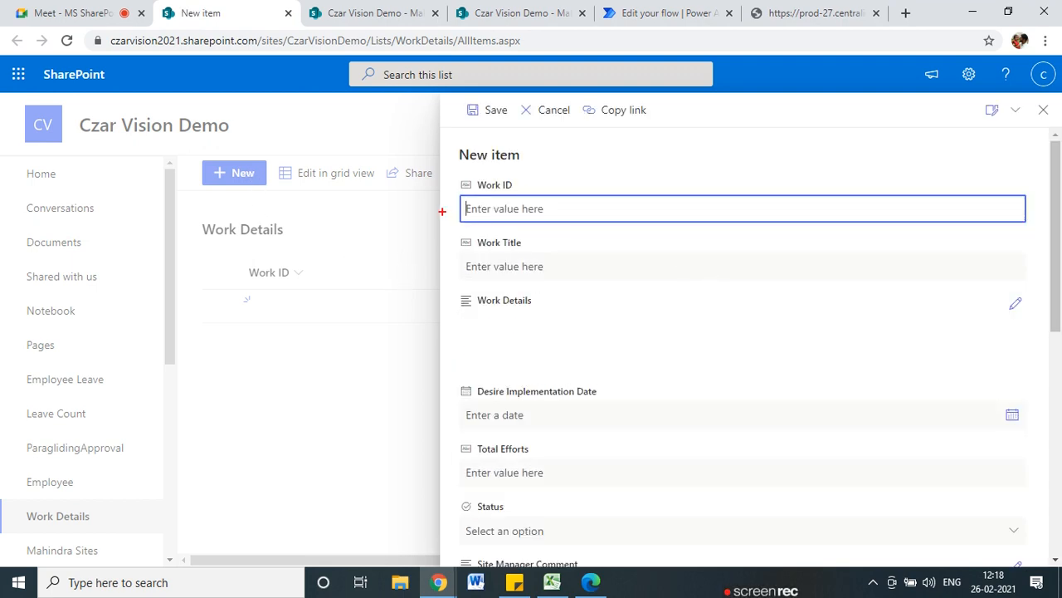
left_click_drag(458, 177, 535, 214)
left_click_drag(523, 176, 475, 228)
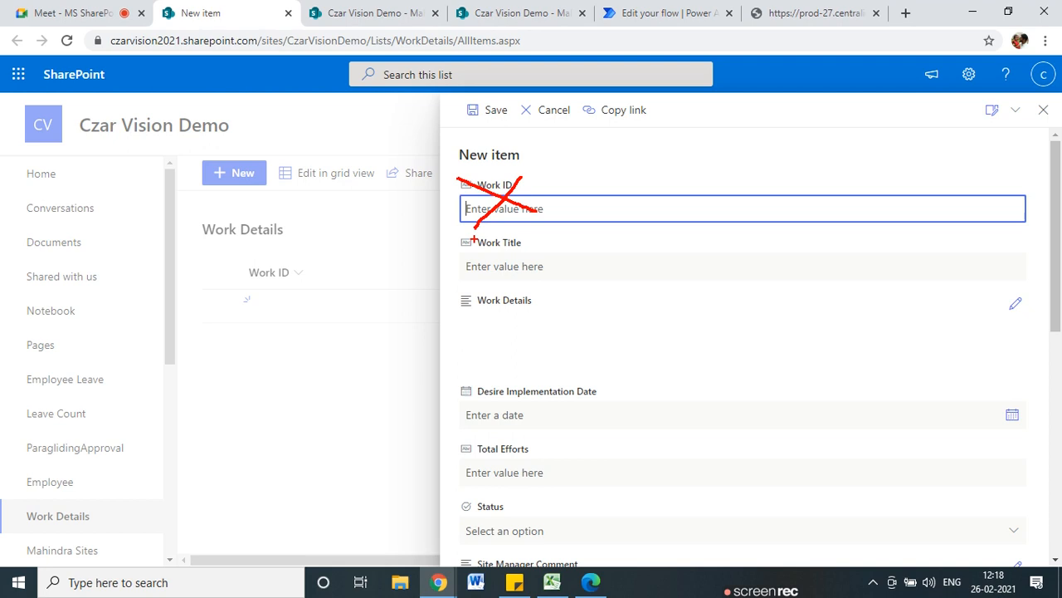
- Enter the Work Title "Mahindra New Car Launching" and the Work Details "We required branding for new car launshing" for the new item
left_click(523, 265)
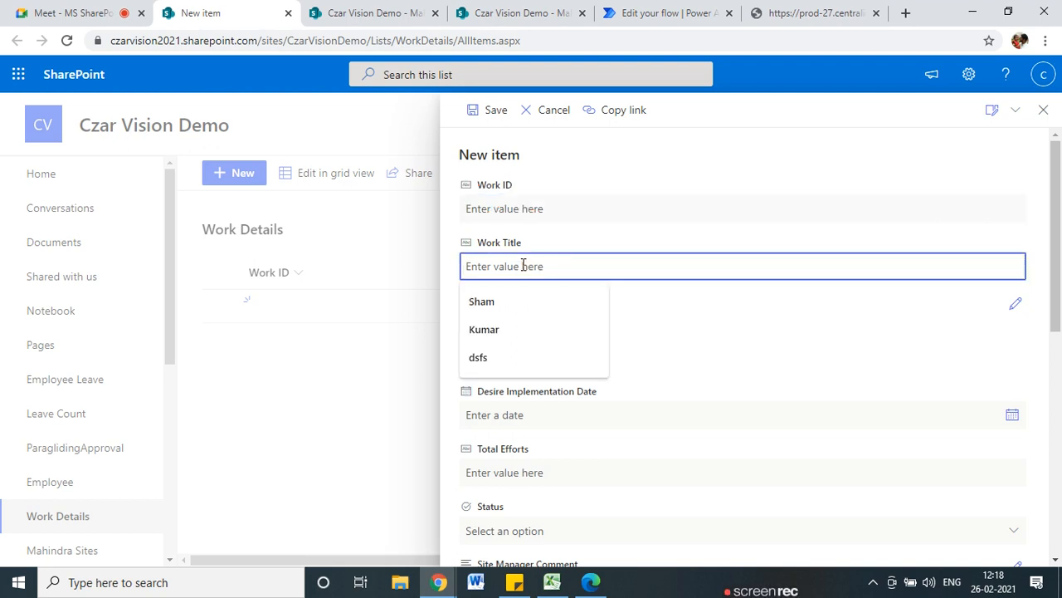
type("Mahindra New Car Launching")
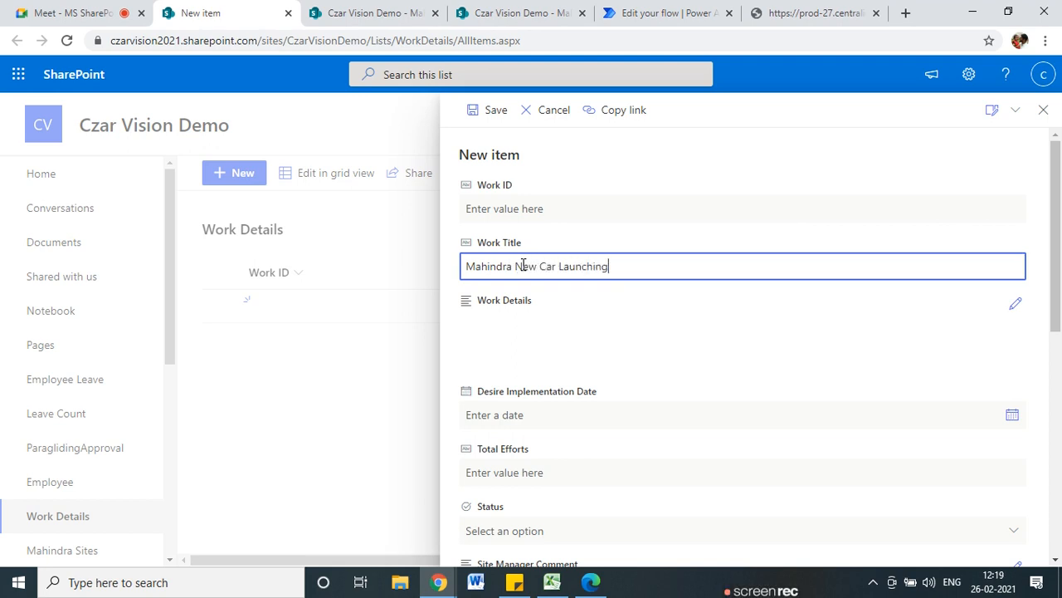
scroll(531, 303, "down", 1)
left_click(506, 272)
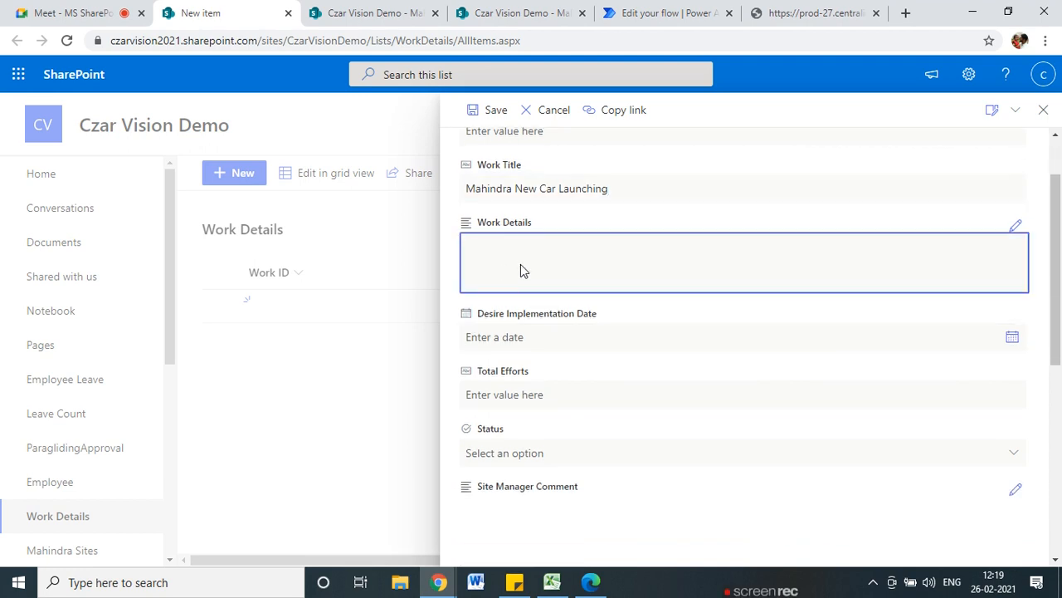
left_click(1015, 229)
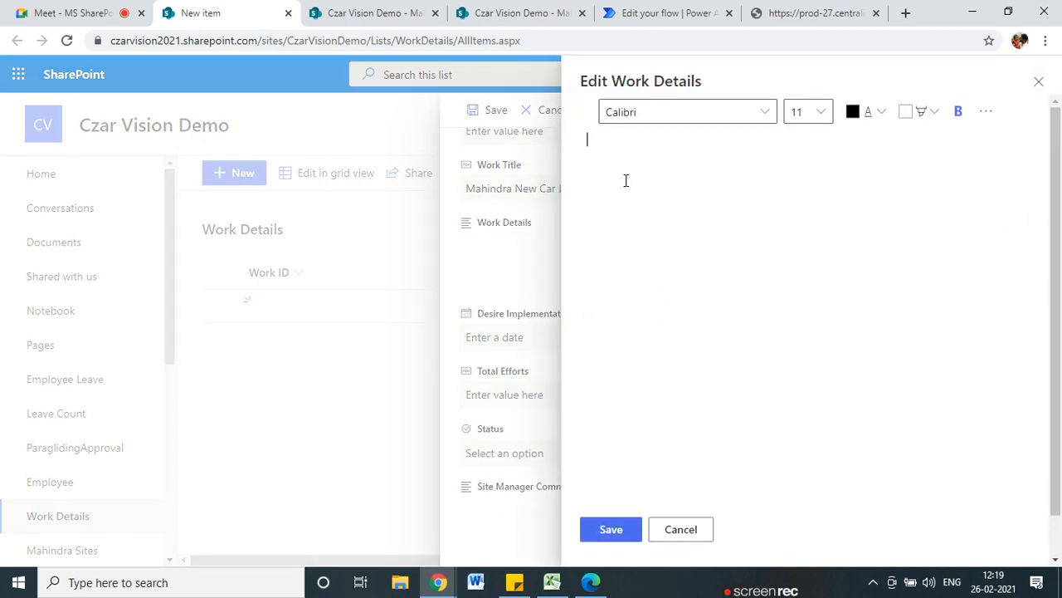
type("We required branding for new car launshi")
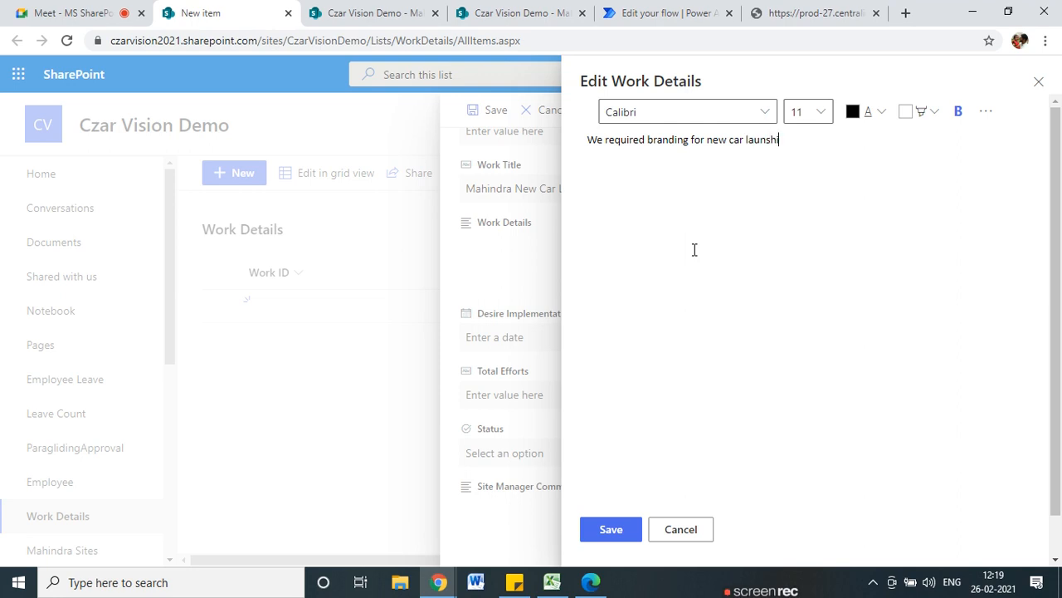
left_click(611, 529)
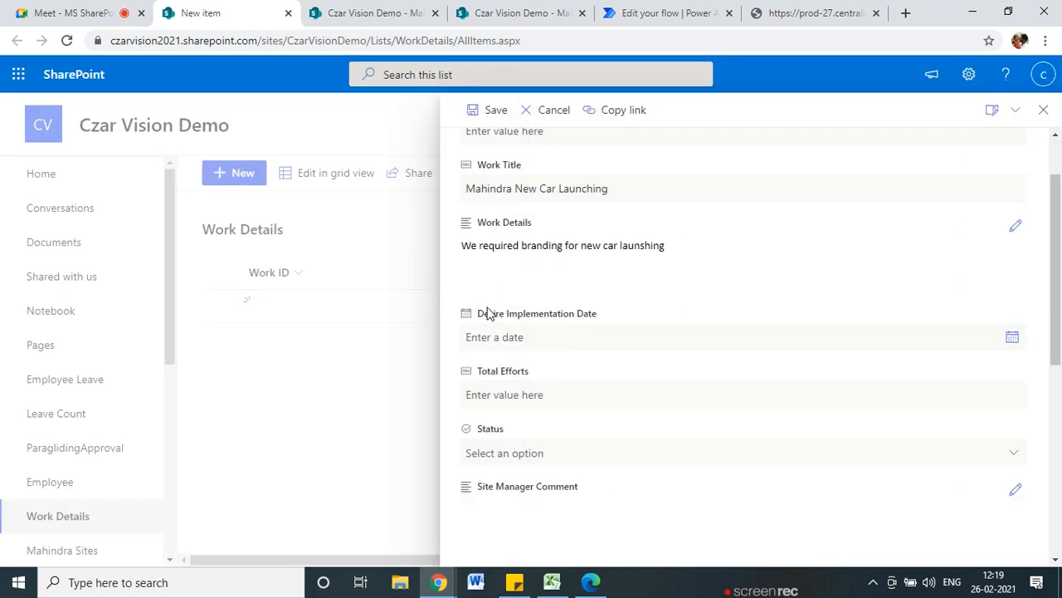
scroll(486, 311, "down", 2)
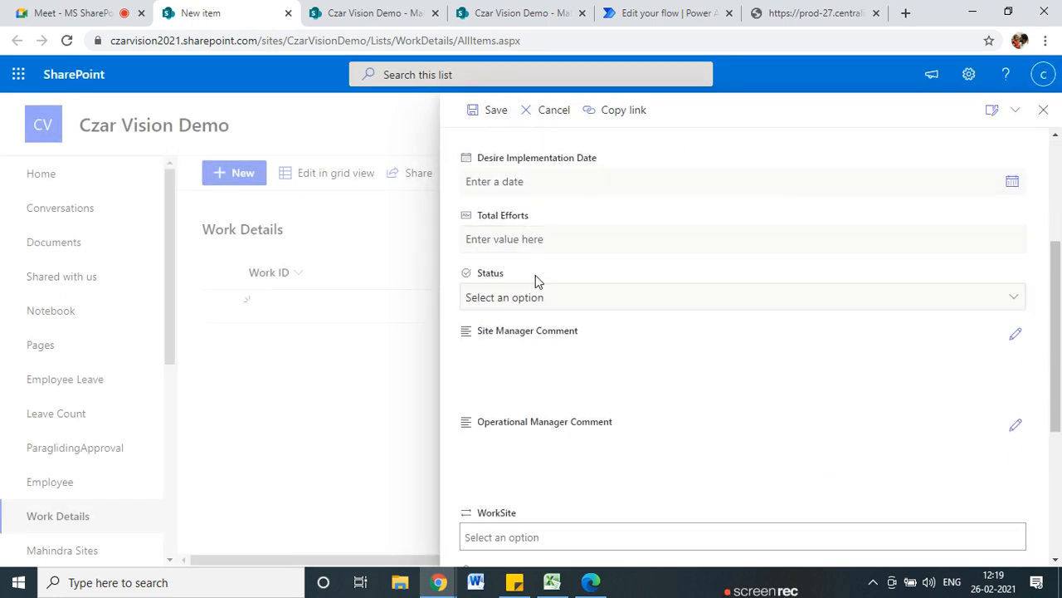
- Set the new item's WorkSite to Pune, leaving the implementation date empty, and save the item
left_click(1012, 182)
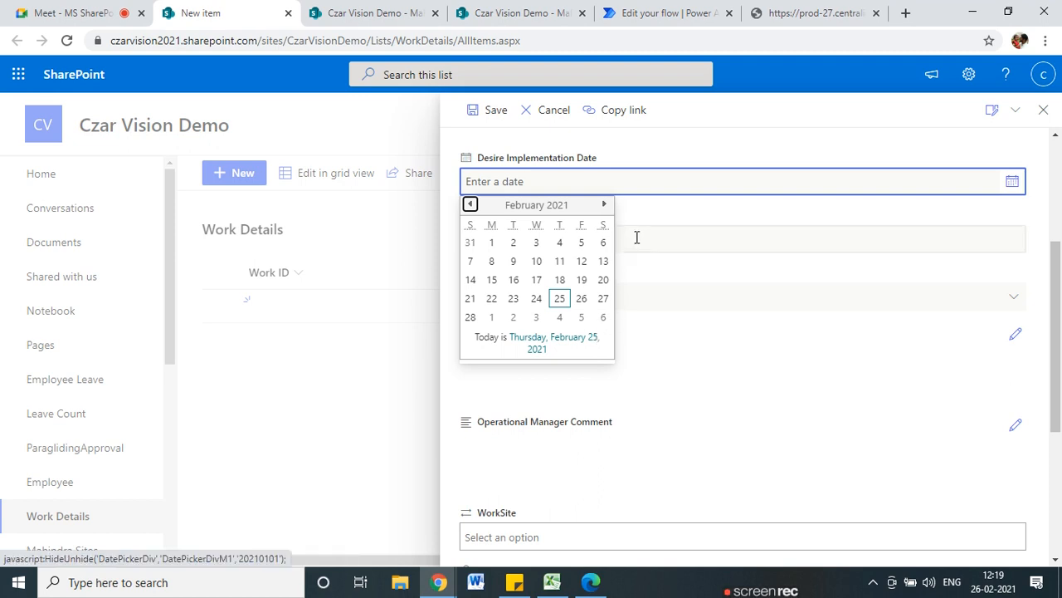
left_click(678, 211)
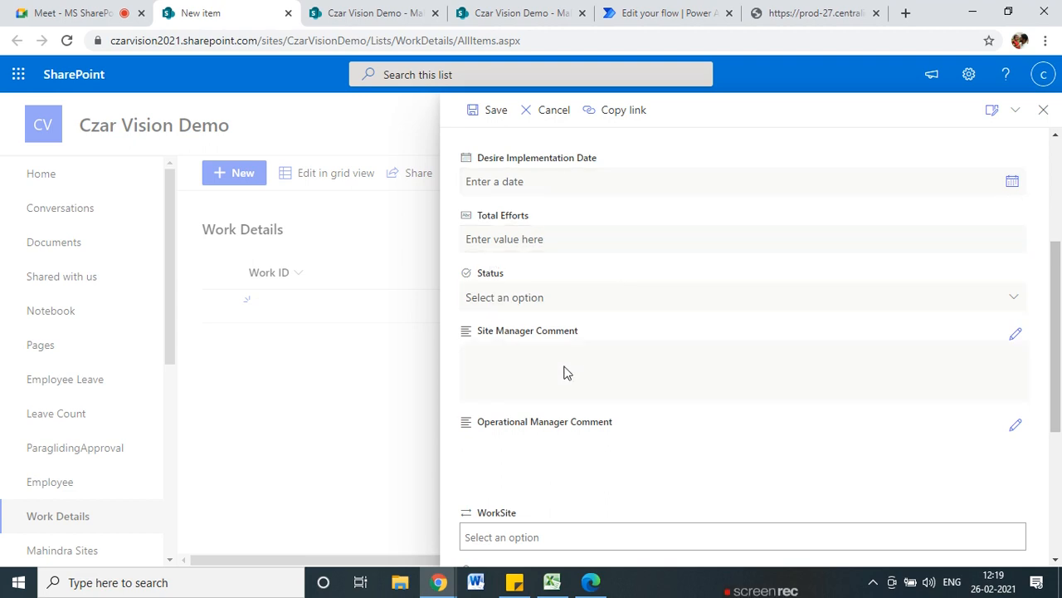
scroll(563, 371, "down", 1)
scroll(573, 332, "down", 1)
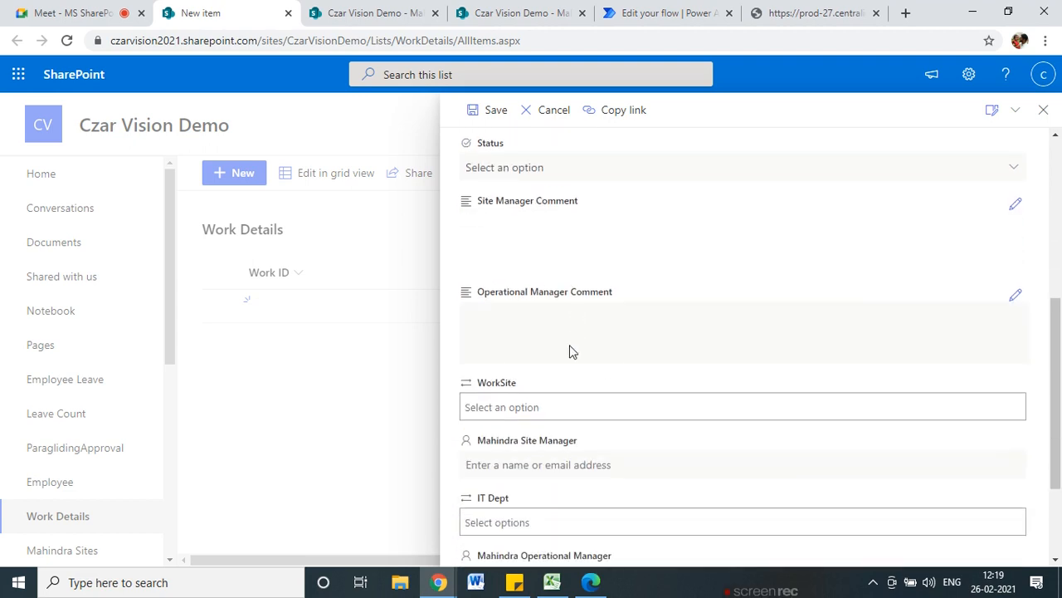
left_click(486, 381)
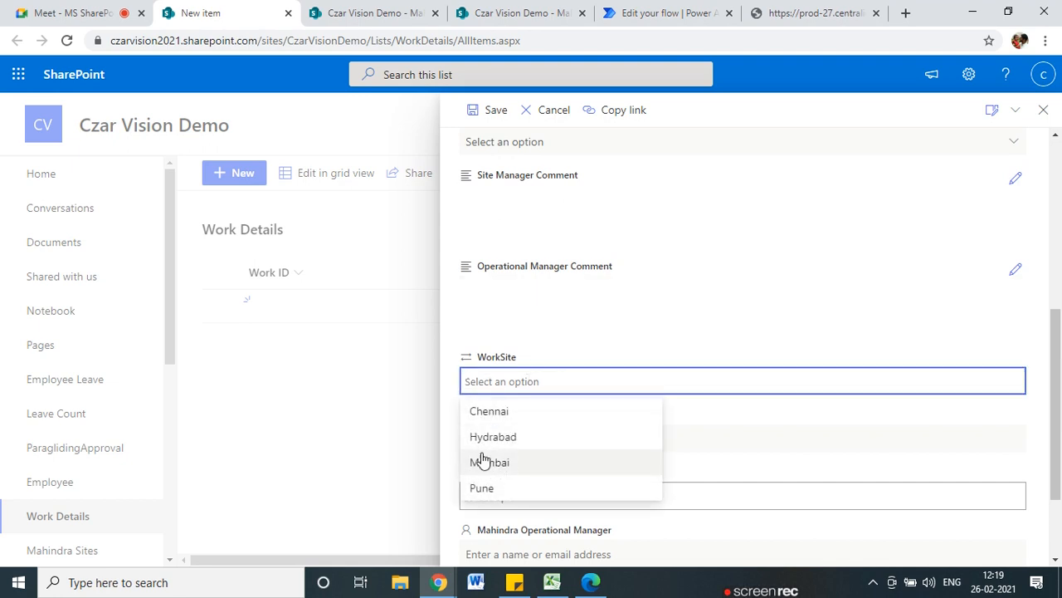
left_click(502, 486)
scroll(532, 461, "down", 1)
scroll(548, 473, "down", 1)
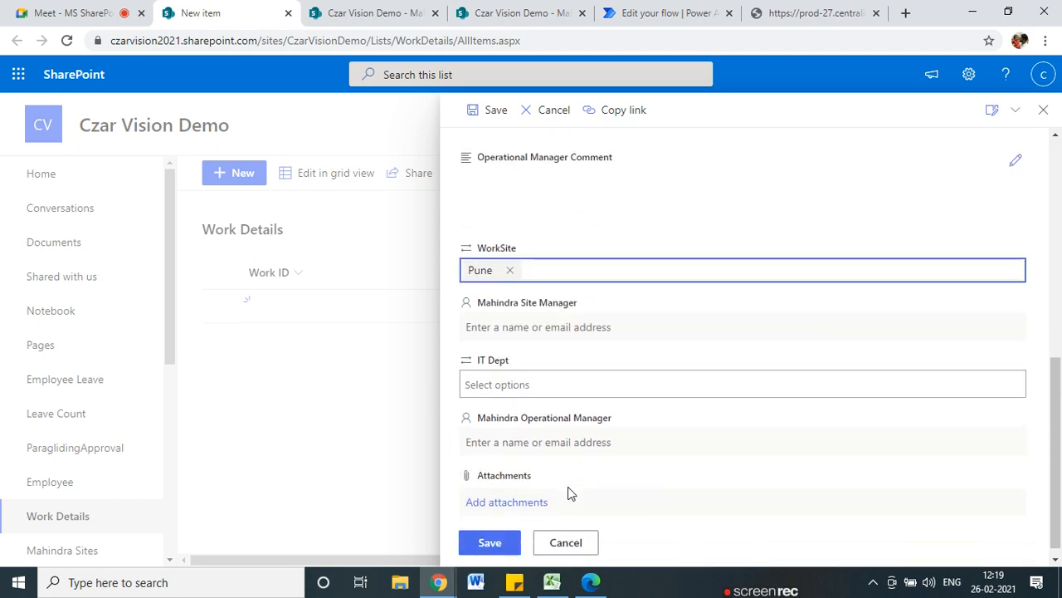
left_click(487, 533)
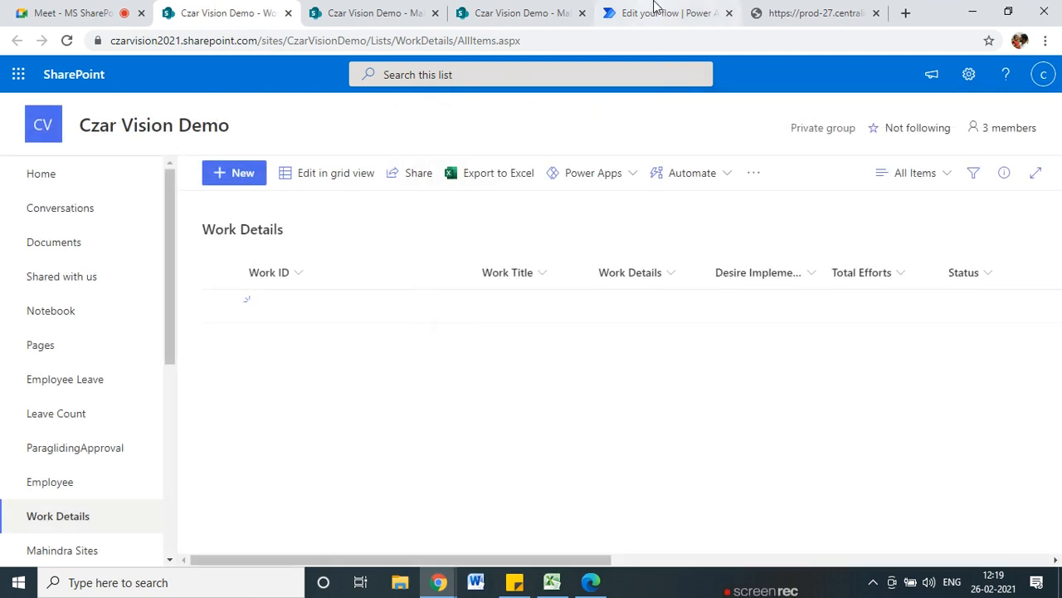
- Check the flow page and examine the new item's columns in the Work Details list for values filled in by the flow
left_click(653, 7)
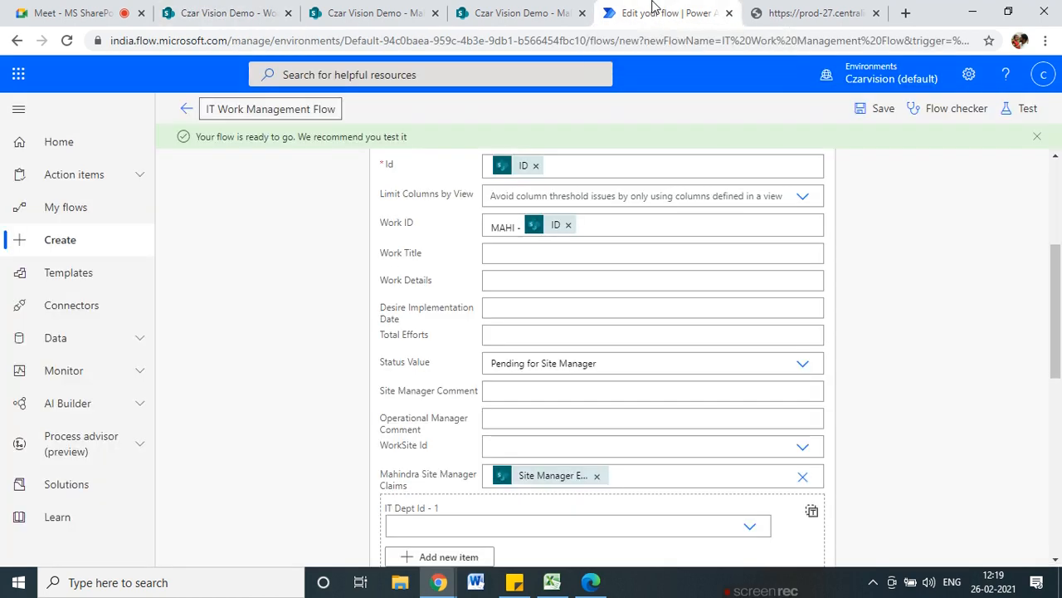
left_click(222, 14)
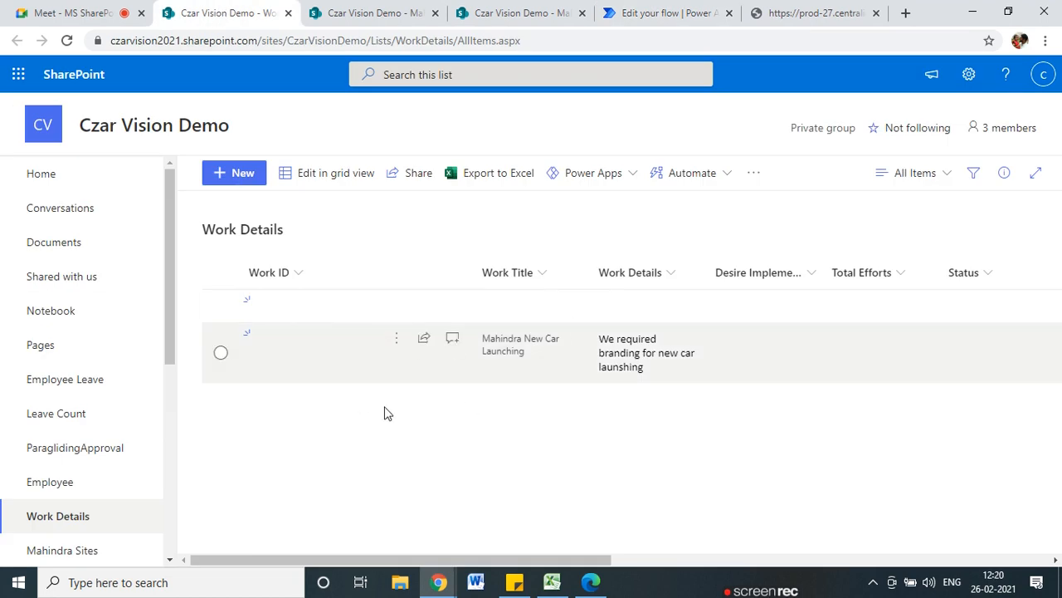
left_click(637, 564)
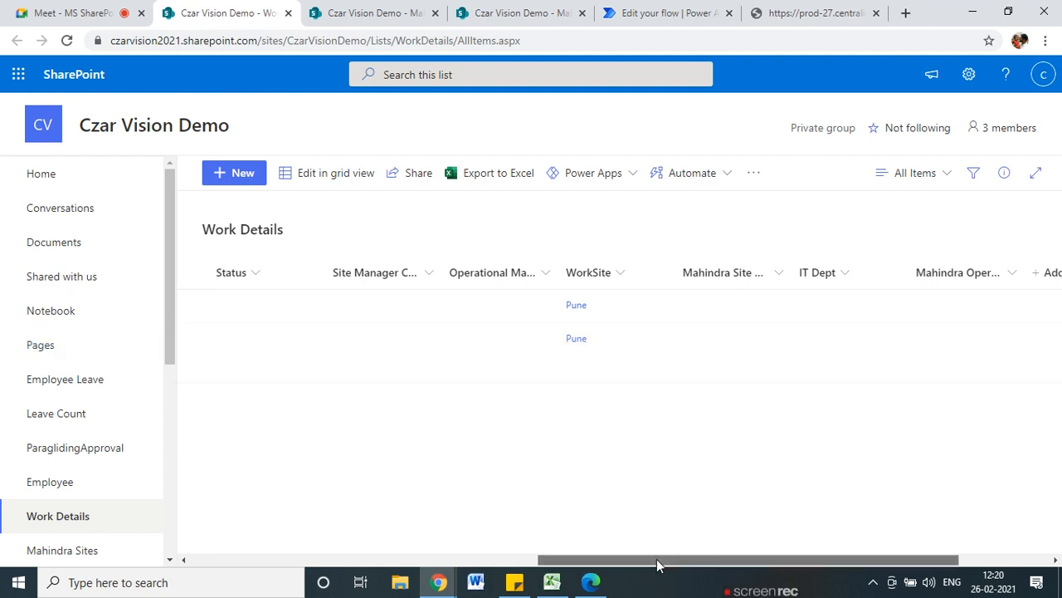
left_click_drag(657, 562, 387, 561)
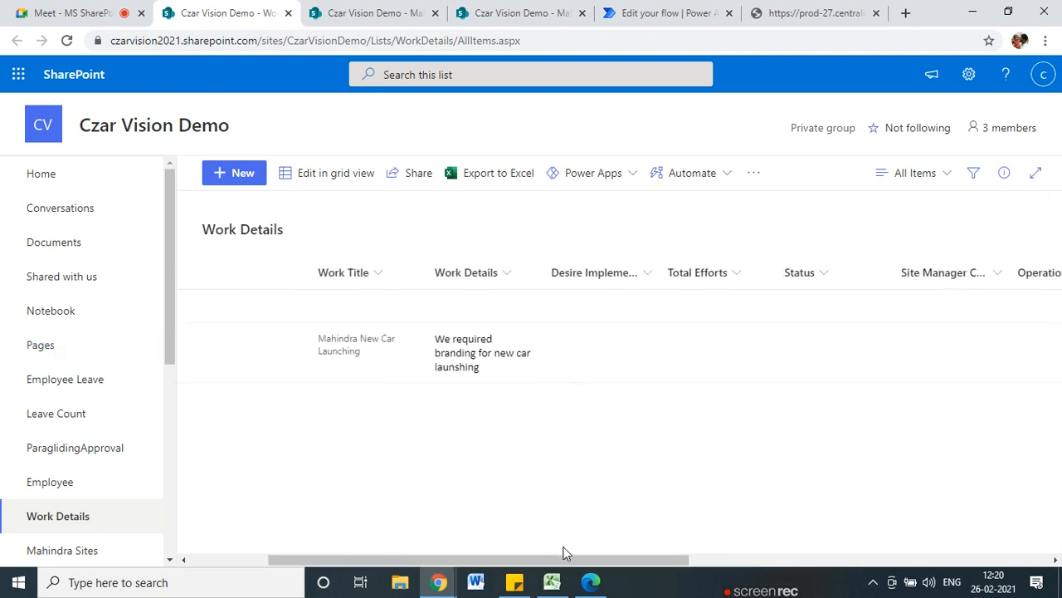
left_click_drag(581, 560, 380, 558)
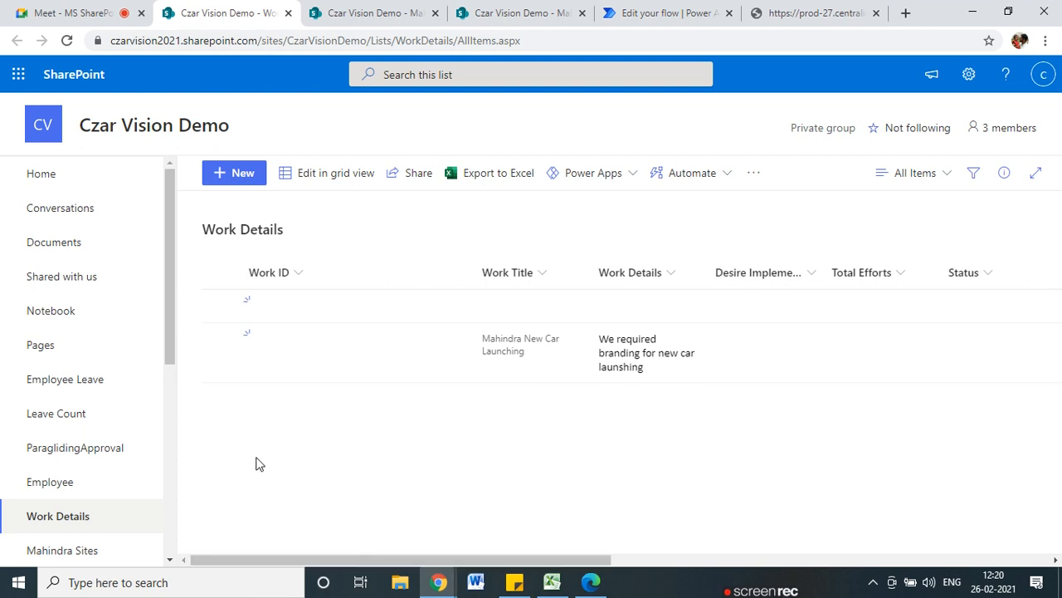
- Switch to the site manager's Outlook mailbox in Edge, reload the inbox to check for an approval request, and return to Chrome
mouse_move(591, 582)
left_click(586, 515)
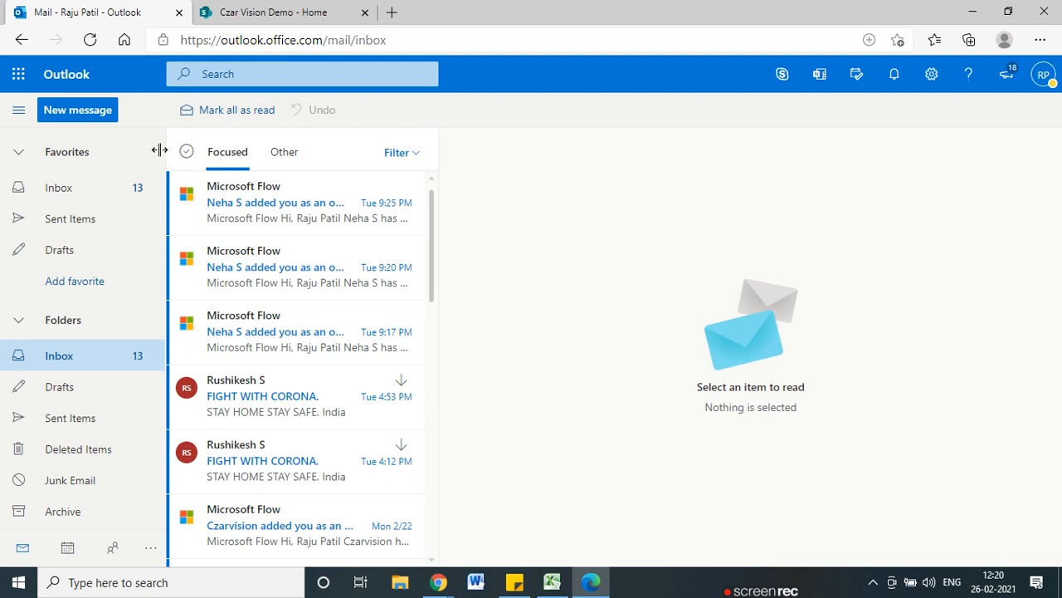
left_click(89, 40)
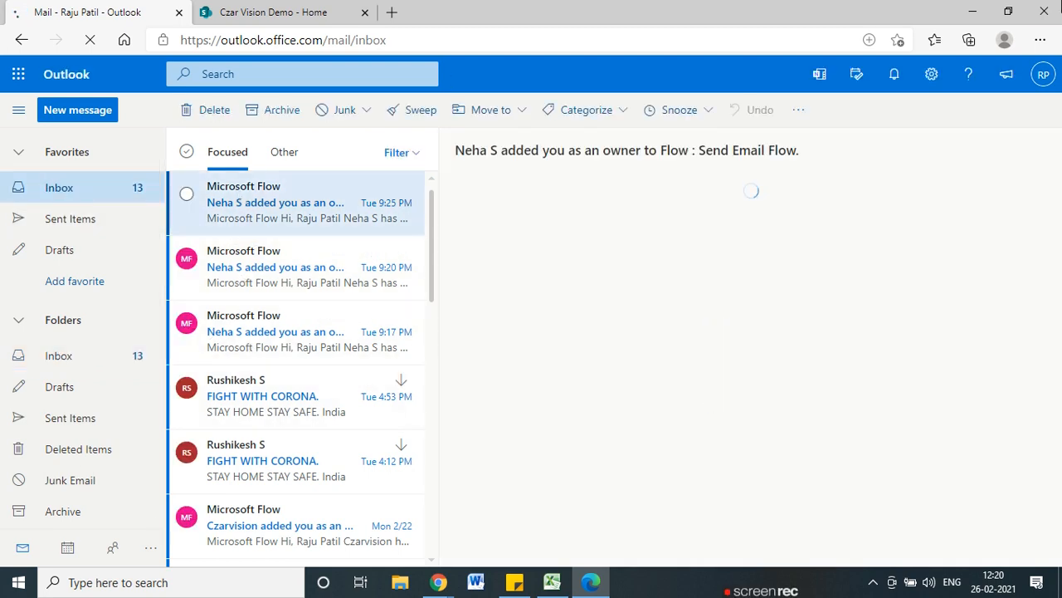
left_click(972, 12)
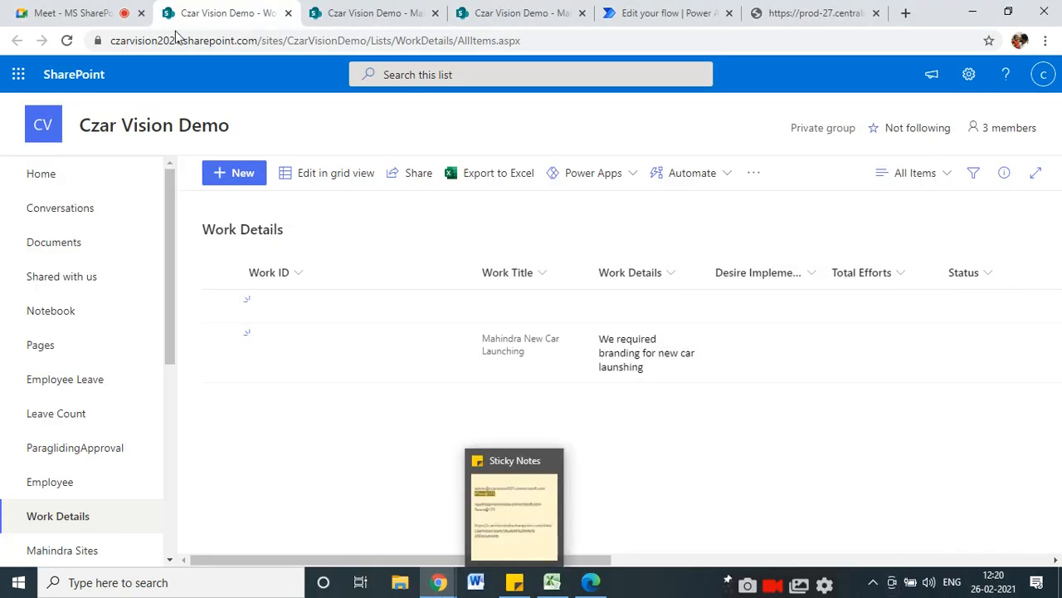
- Start a manual test of the IT Work Management Flow in Power Automate
left_click(668, 12)
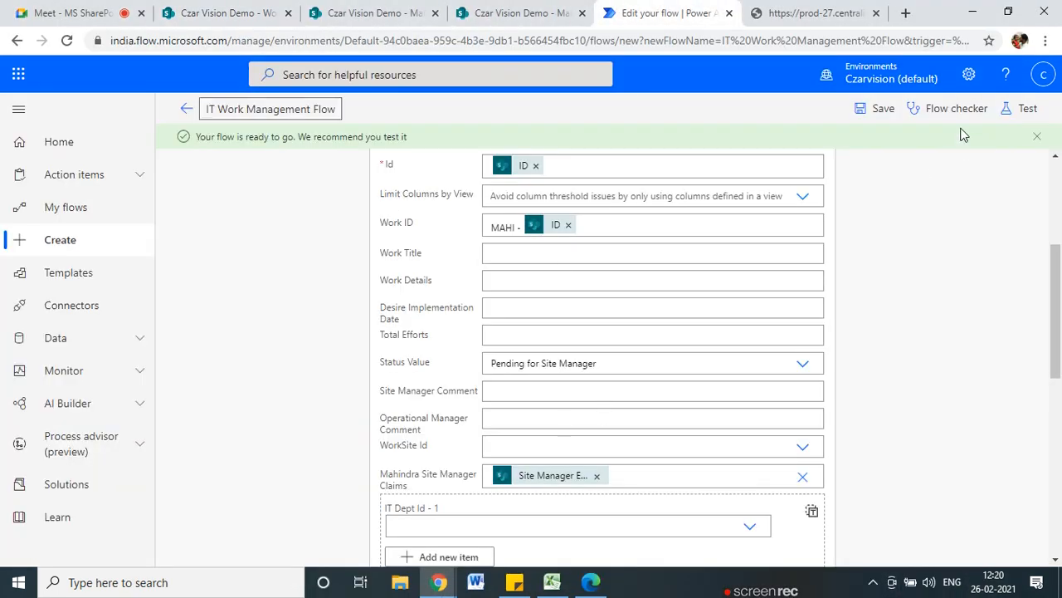
left_click(1029, 109)
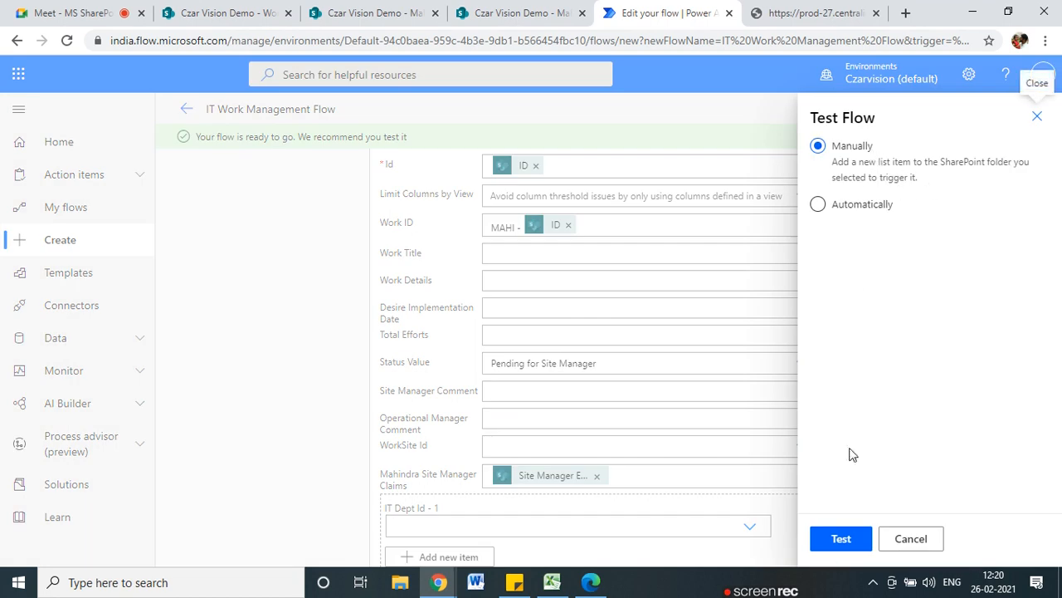
left_click(846, 541)
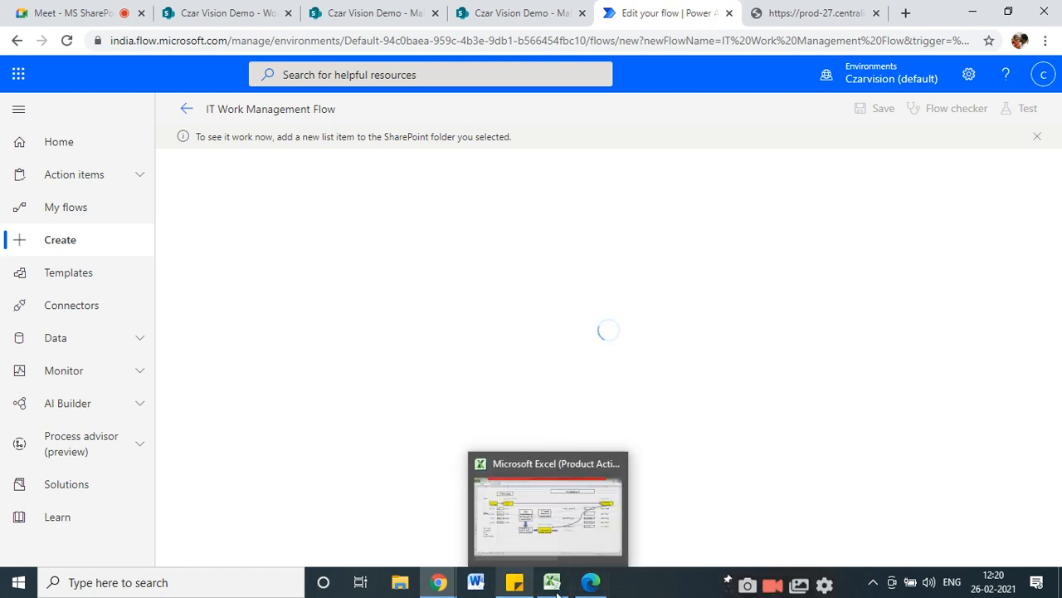
- Switch back to Outlook, reload the inbox and open the "Pending for your approval" message
left_click(587, 583)
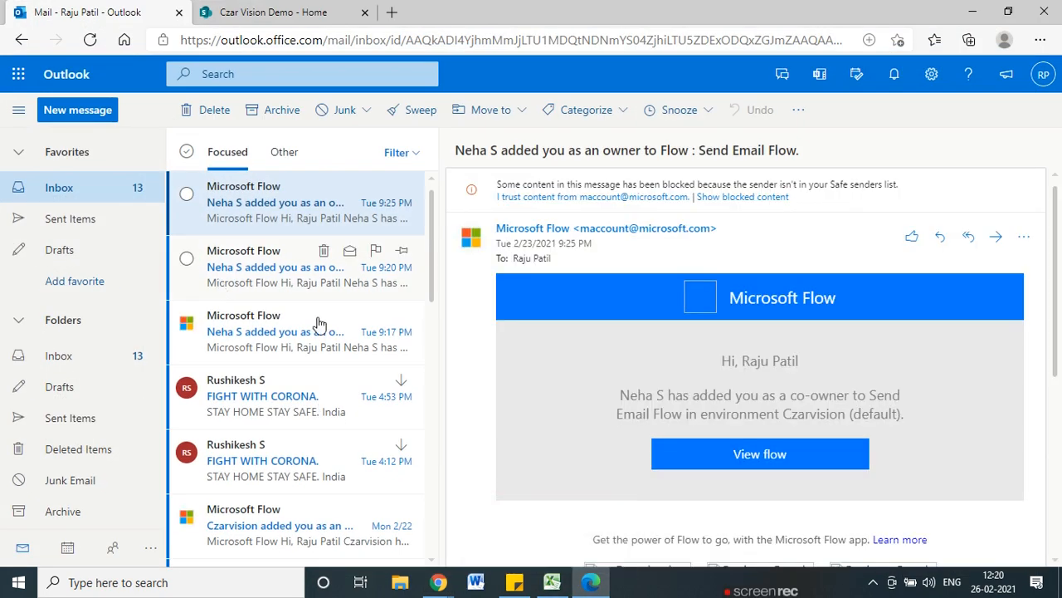
left_click(90, 41)
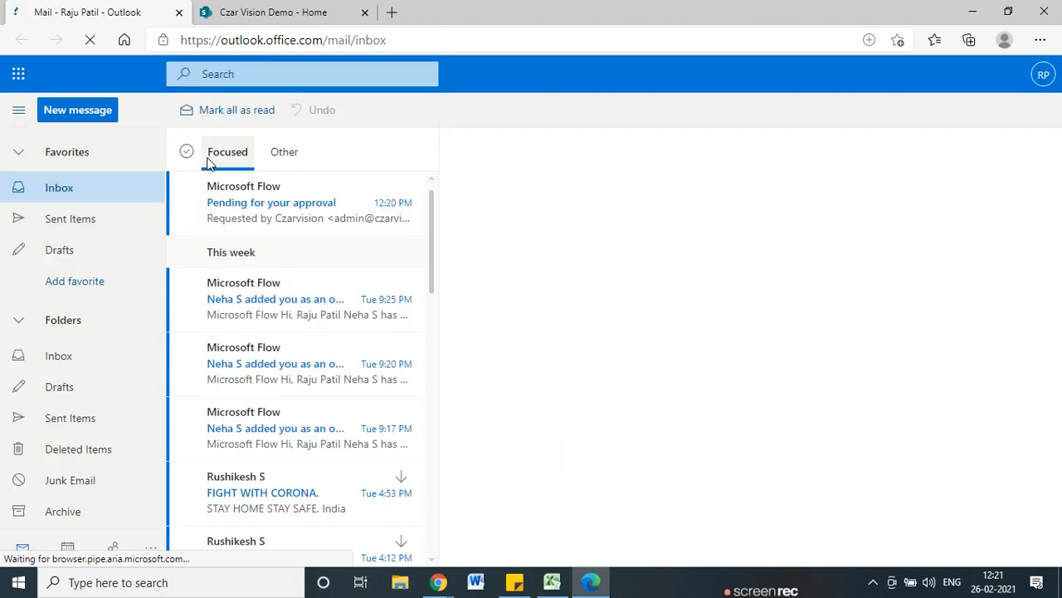
left_click(278, 217)
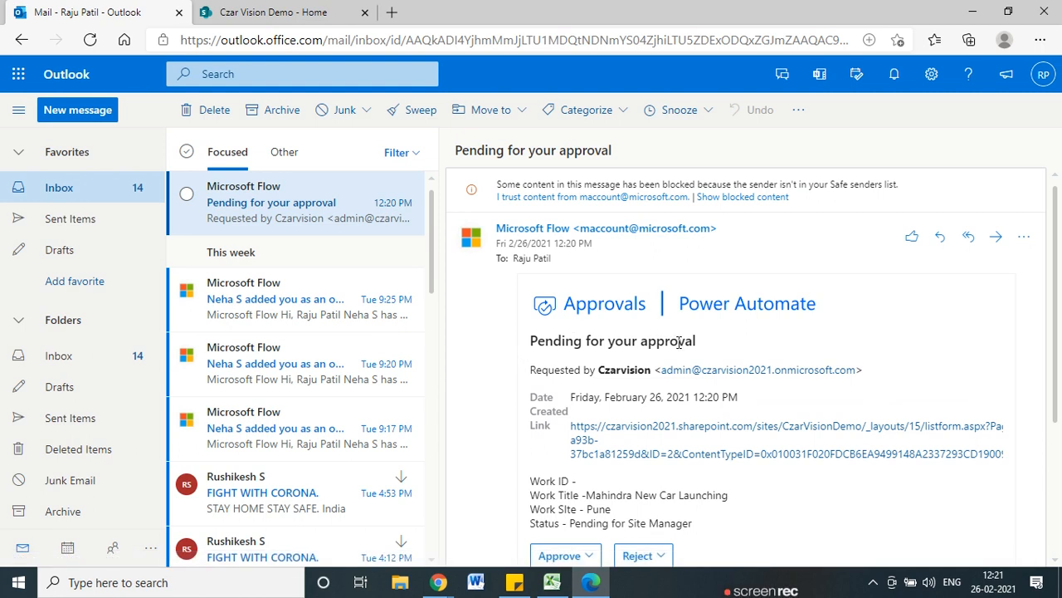
- Examine the approval message's Work ID, Work Title, Work Site and Status lines, then leave the mailbox
scroll(678, 342, "down", 1)
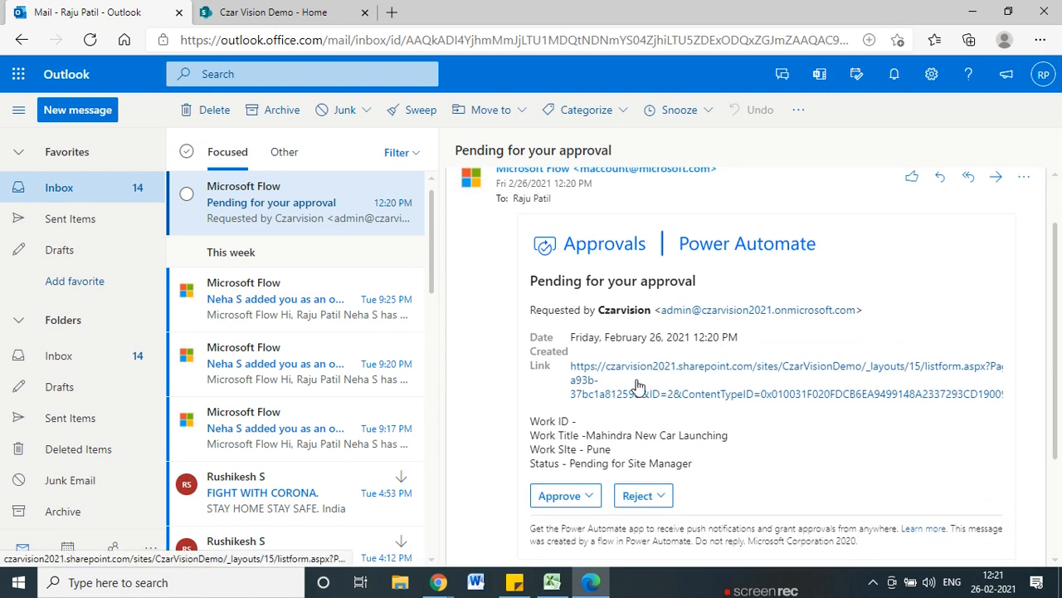
left_click_drag(569, 423, 671, 467)
left_click_drag(559, 449, 761, 441)
left_click_drag(578, 448, 671, 461)
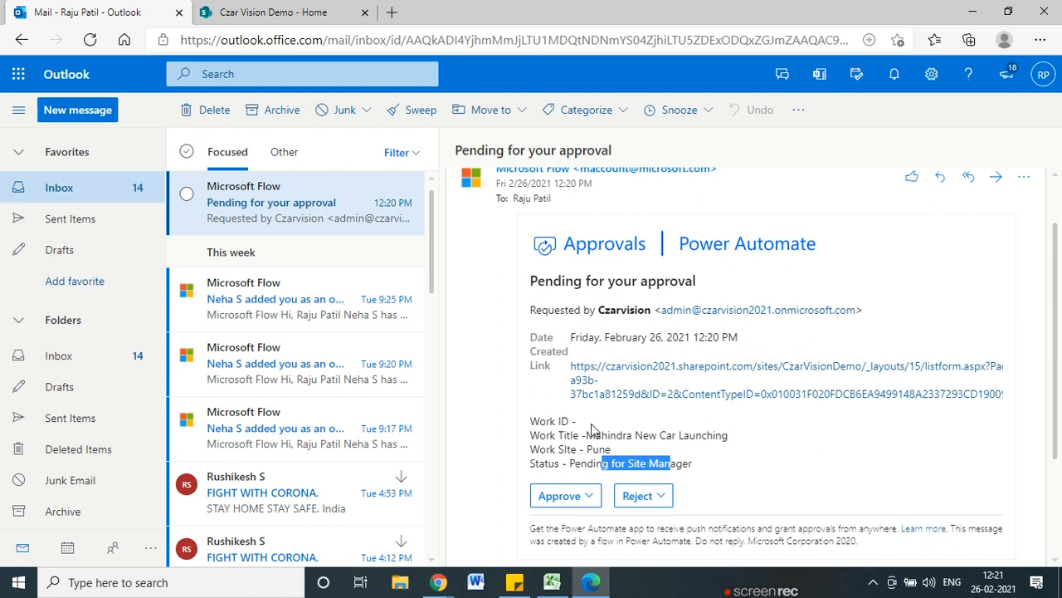
left_click_drag(577, 420, 531, 423)
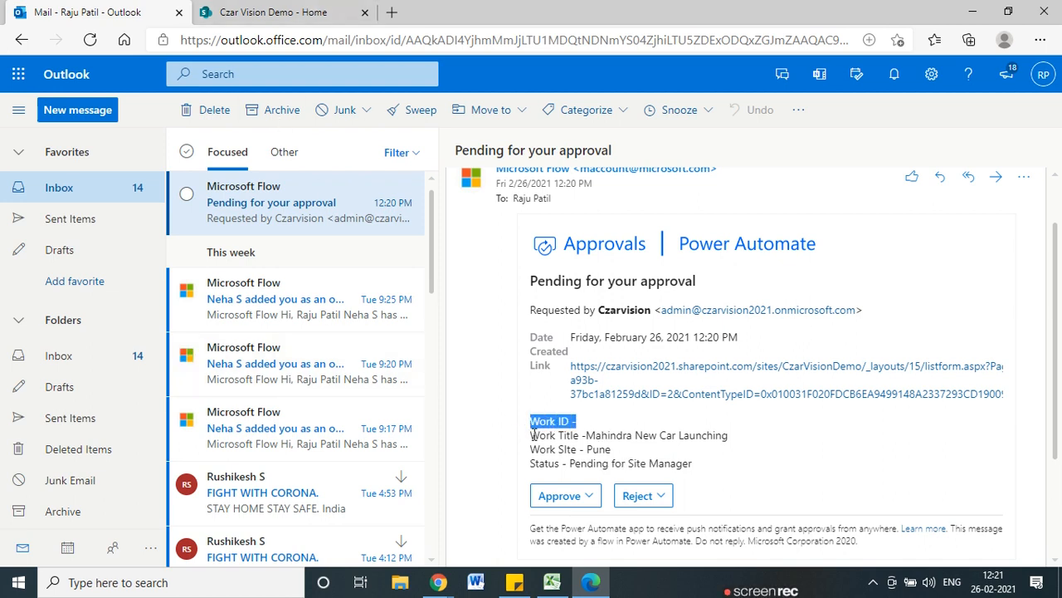
left_click(972, 11)
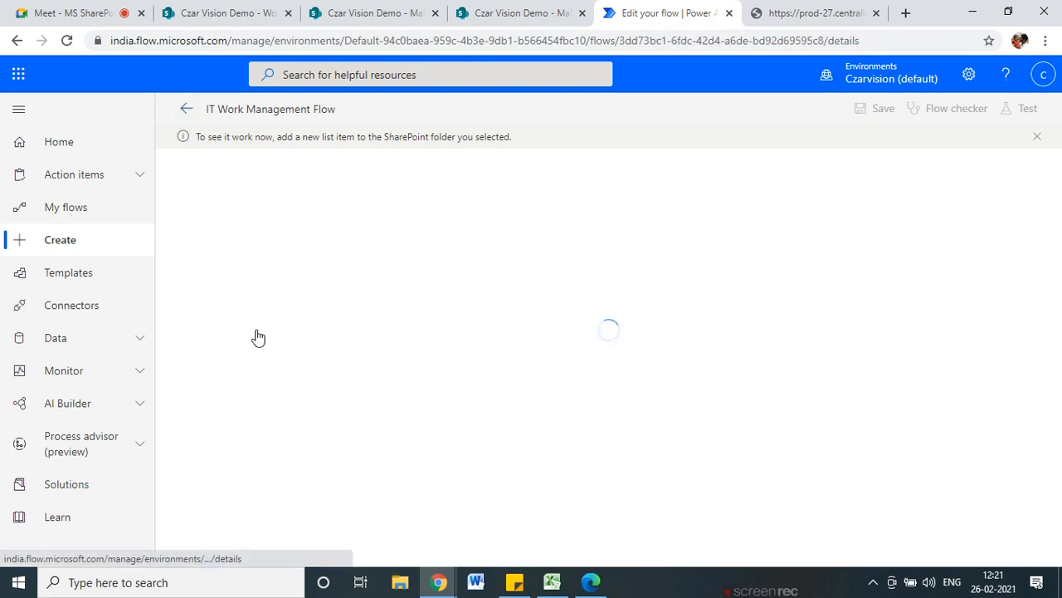
- Switch to the Work Details list and examine the new item's Status, Mahindra Site Manager and Work ID values
left_click(213, 12)
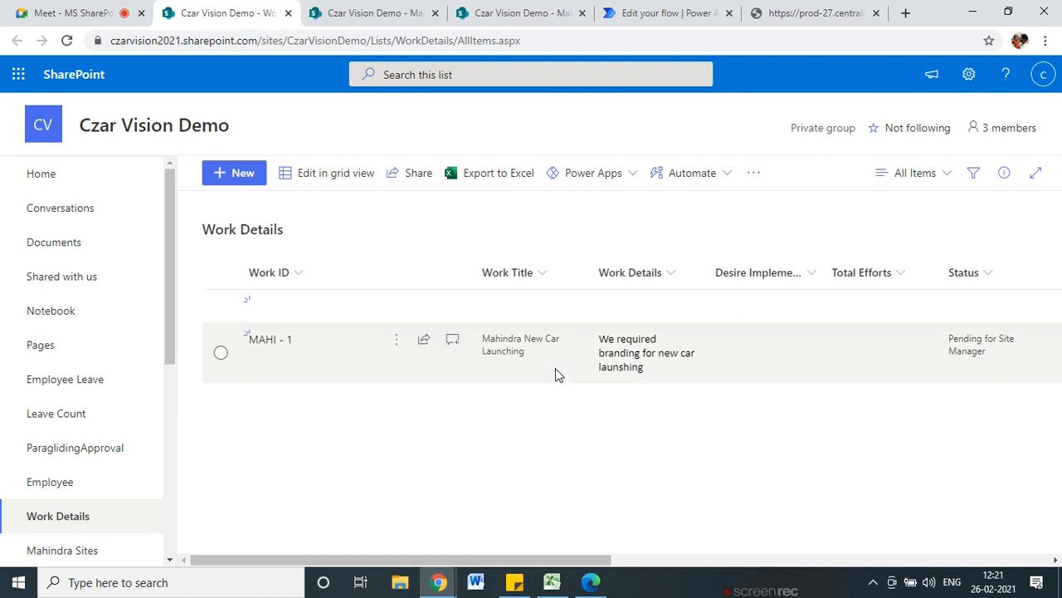
left_click_drag(583, 565, 760, 556)
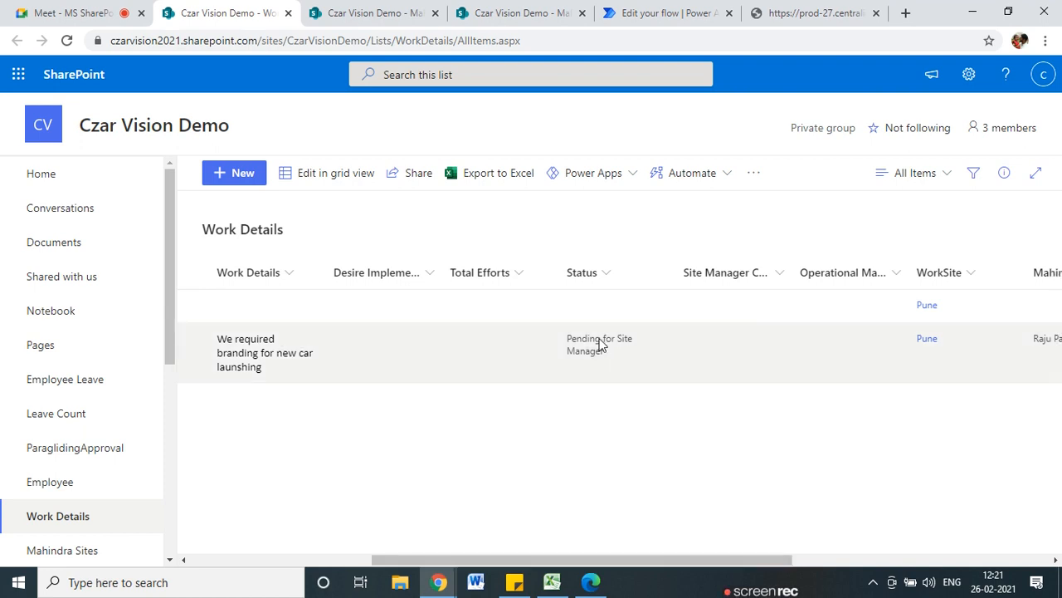
mouse_move(625, 370)
left_mouse_down()
mouse_move(629, 323)
mouse_move(526, 357)
mouse_move(616, 367)
left_mouse_up()
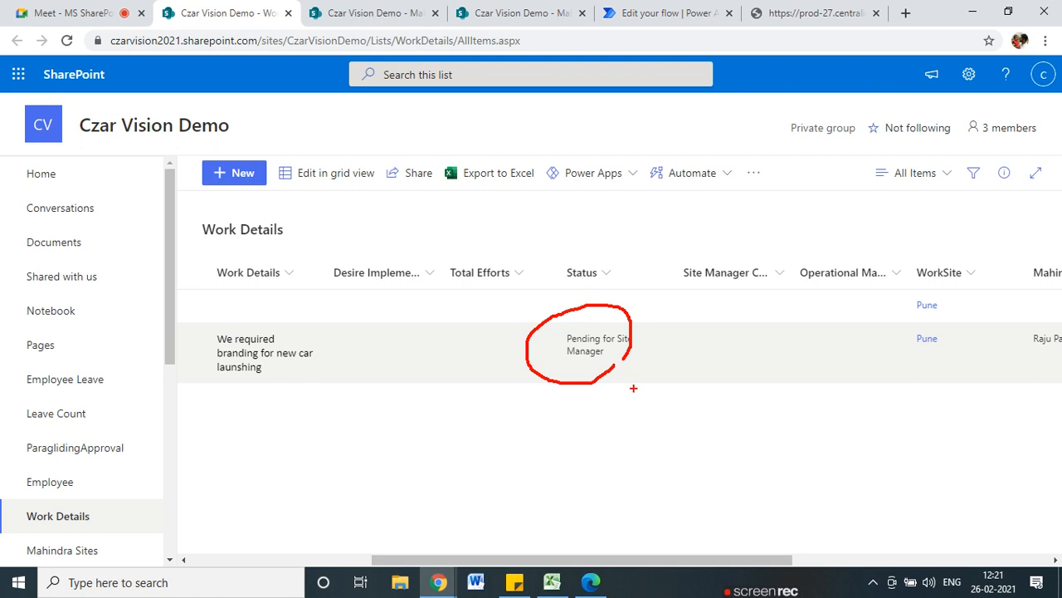
left_click_drag(691, 556, 795, 554)
mouse_move(797, 352)
left_mouse_down()
mouse_move(867, 341)
mouse_move(788, 350)
left_mouse_up()
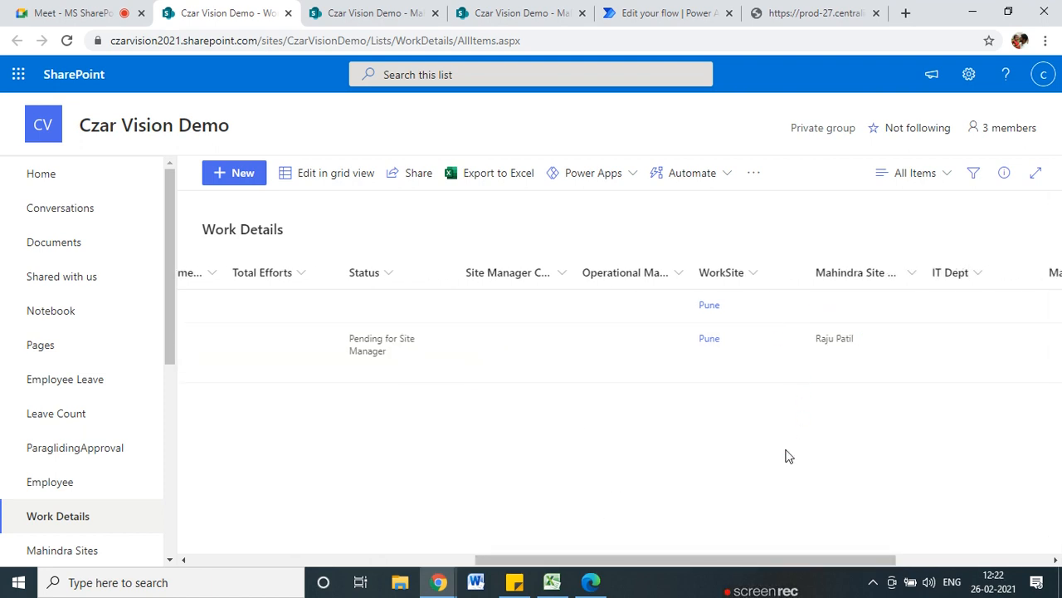
left_click_drag(657, 558, 373, 538)
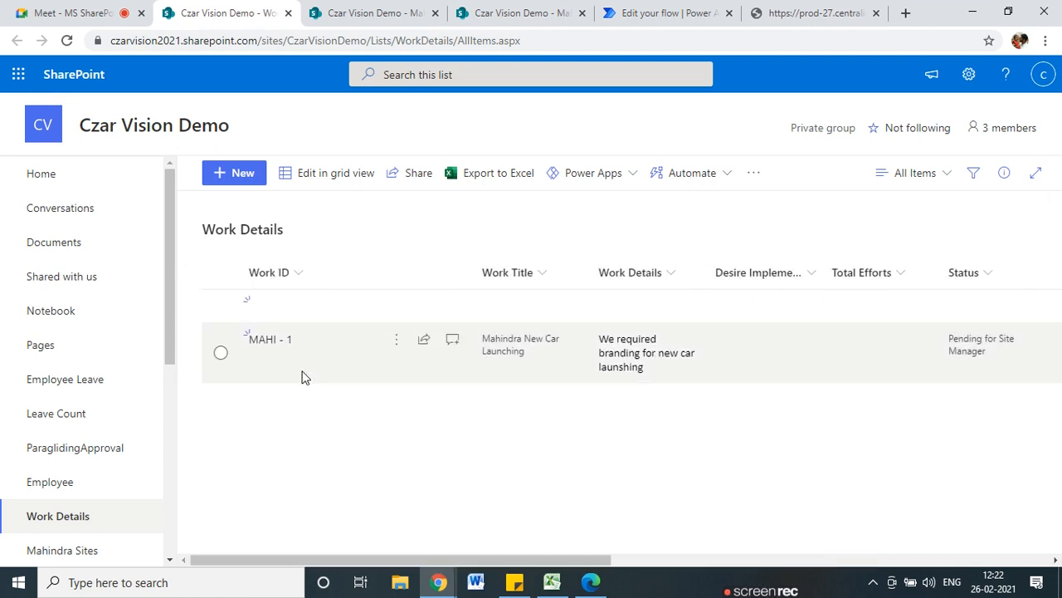
left_click_drag(256, 348, 273, 325)
- Open the flow's 12:20 PM run from the run history and inspect its Start and wait for an approval action
left_click(664, 12)
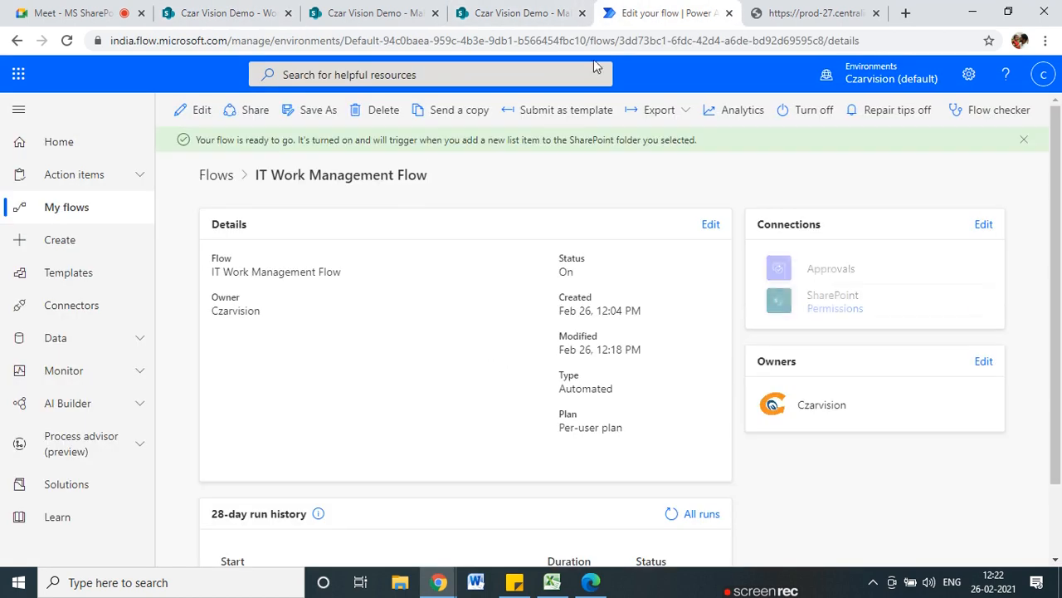
scroll(681, 515, "down", 2)
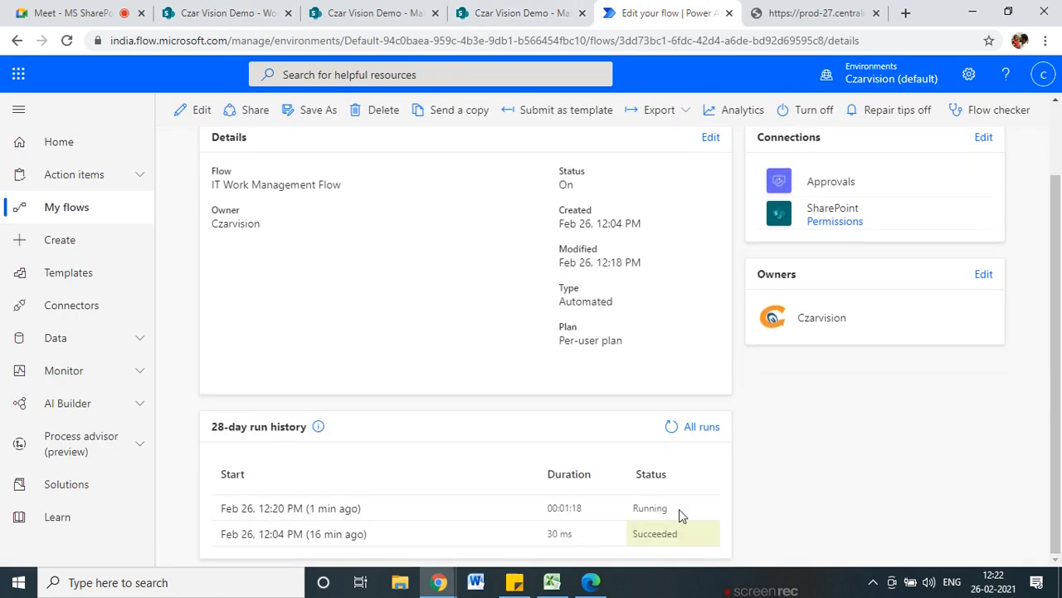
left_click(332, 509)
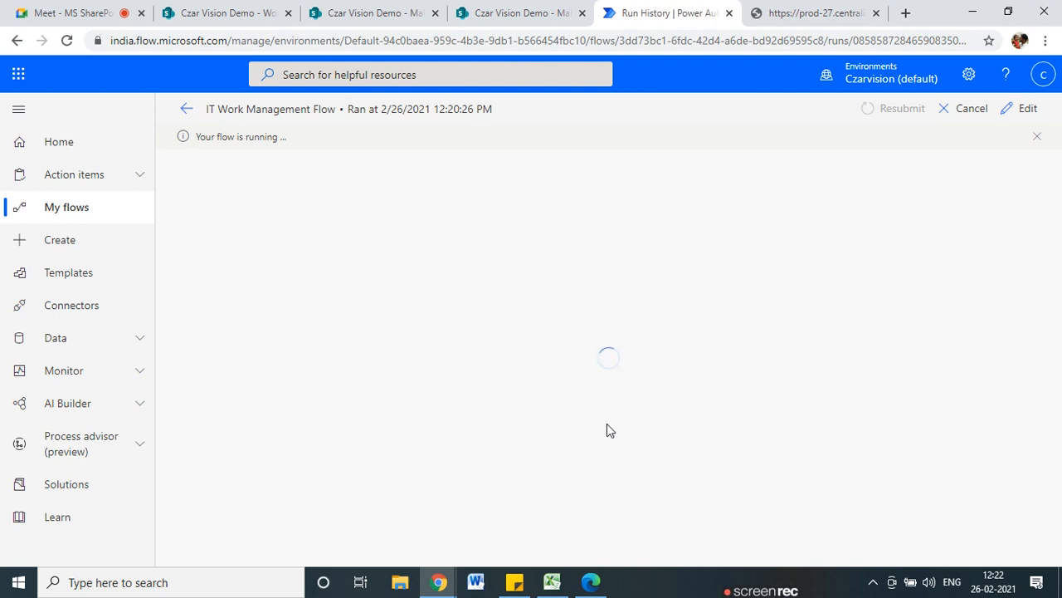
scroll(630, 411, "down", 1)
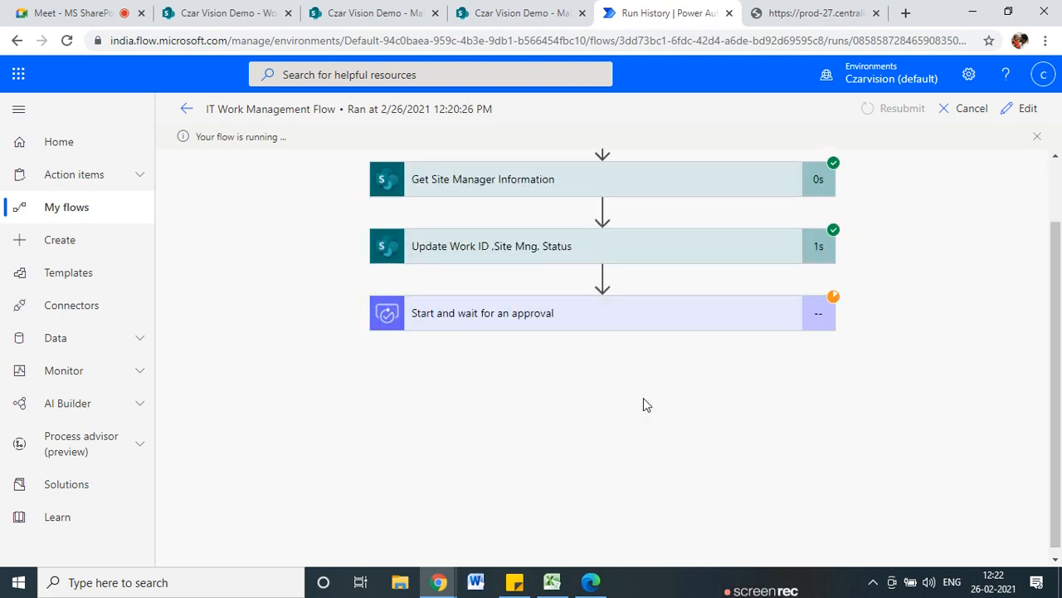
left_click(541, 322)
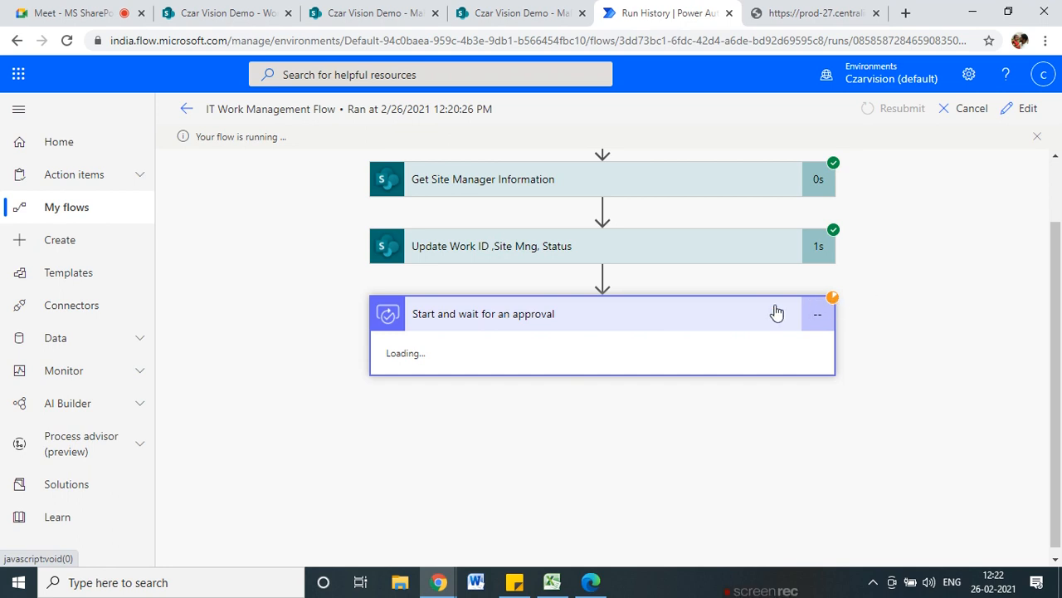
scroll(562, 386, "up", 1)
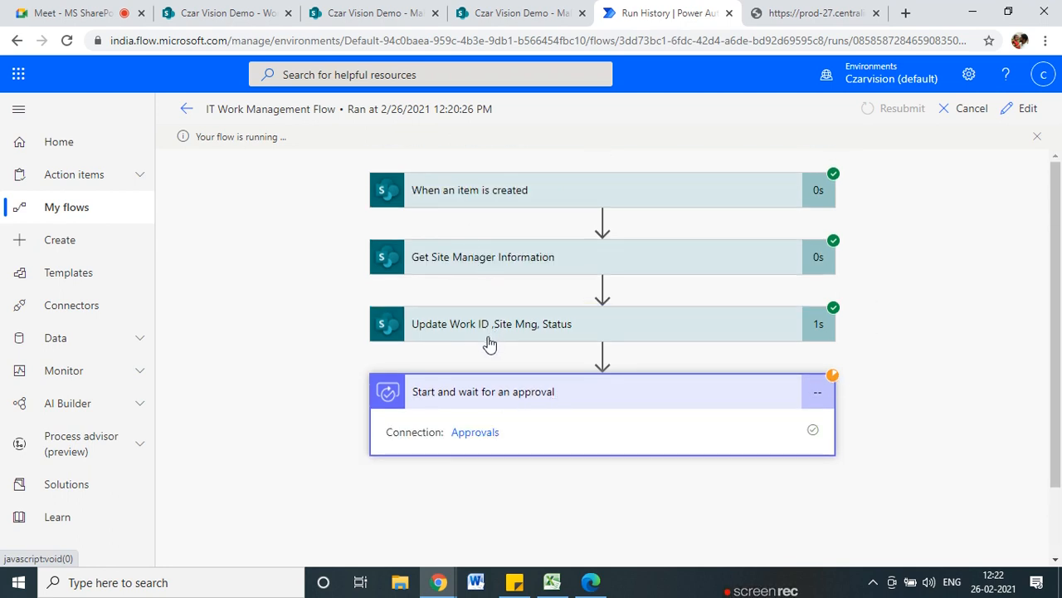
- Examine the inputs passed to the run's Update Work ID, Site Mng, Status action, especially its Work ID
left_click(487, 336)
scroll(487, 349, "down", 2)
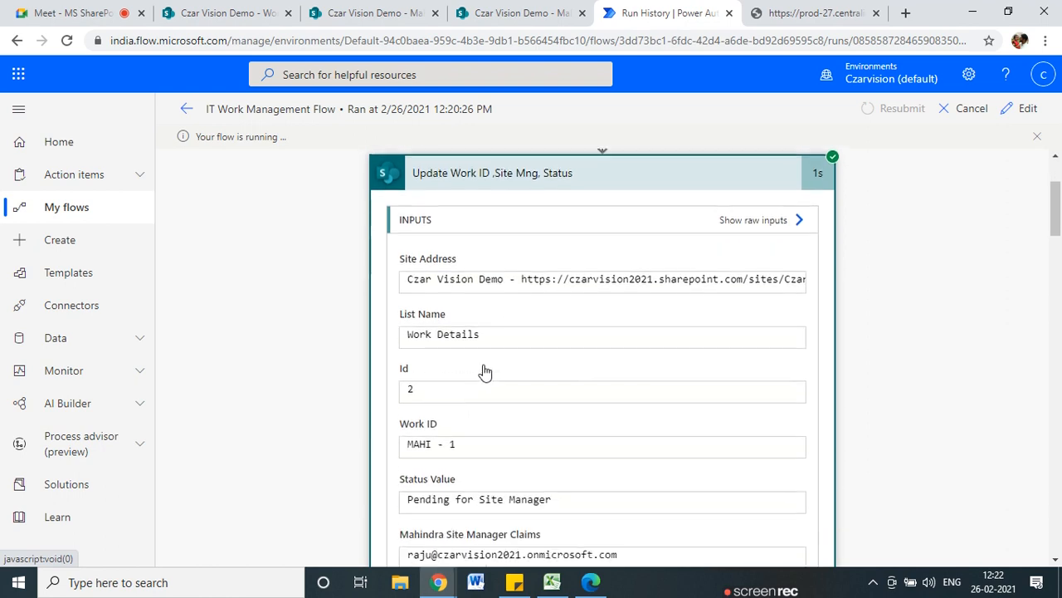
left_click_drag(418, 445, 458, 445)
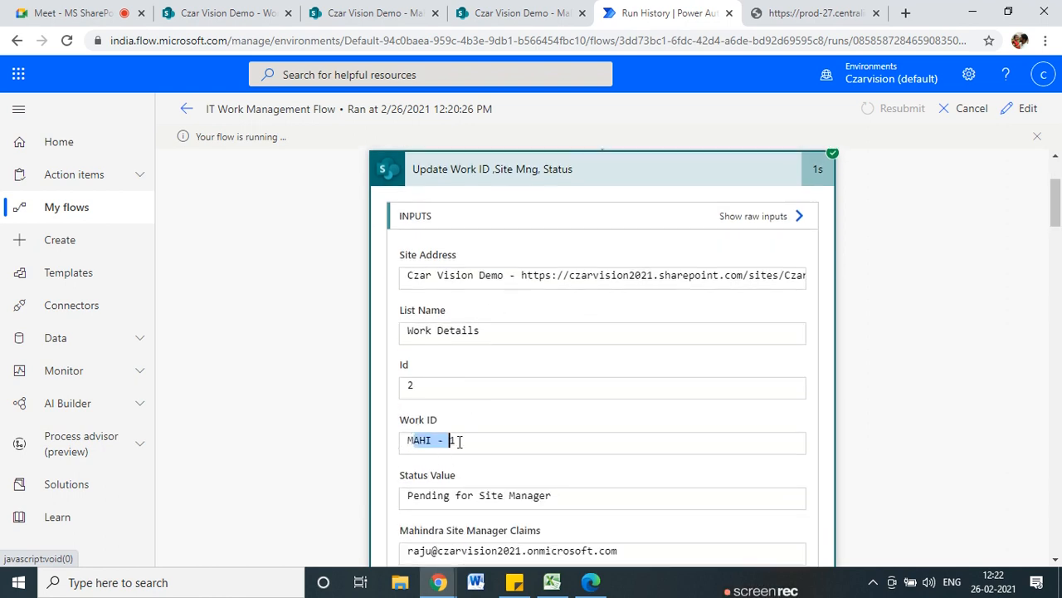
scroll(437, 448, "up", 2)
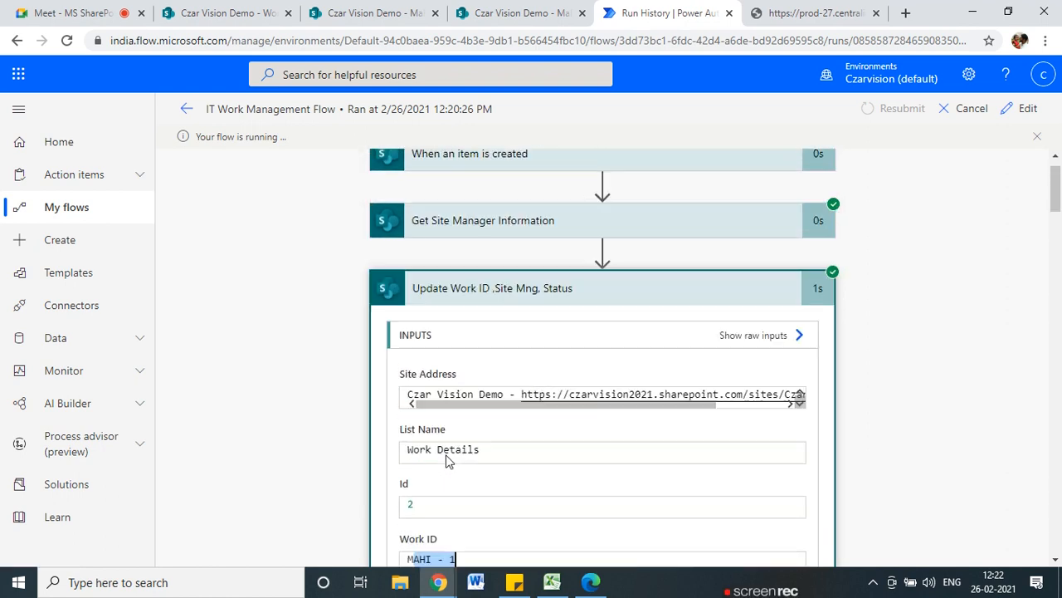
- Examine the run's When an item is created inputs, then recheck the Work ID passed to the update action
left_click(493, 204)
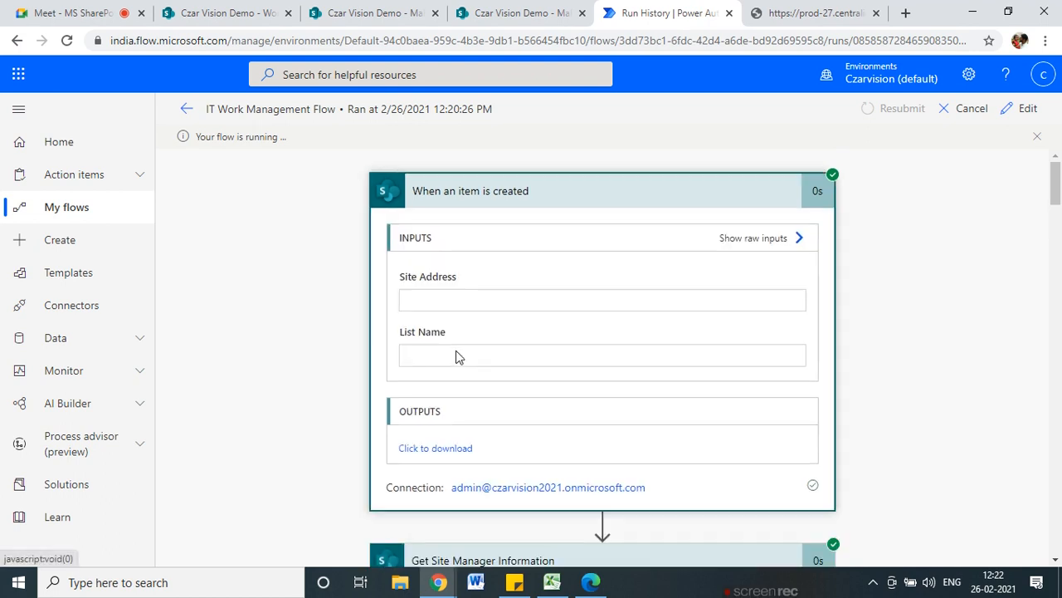
scroll(458, 356, "down", 2)
scroll(440, 324, "up", 2)
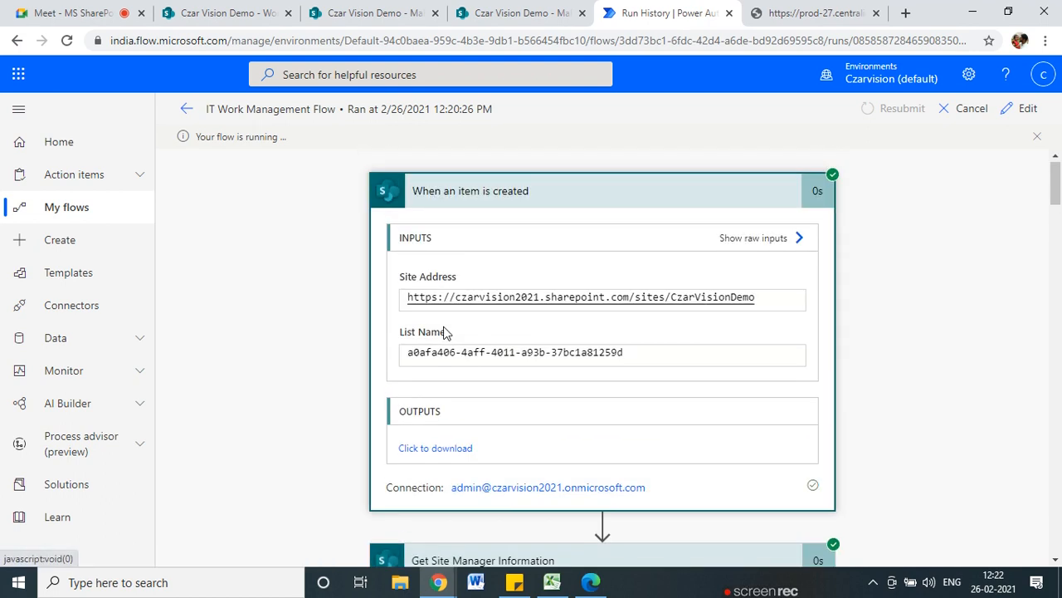
scroll(436, 448, "down", 1)
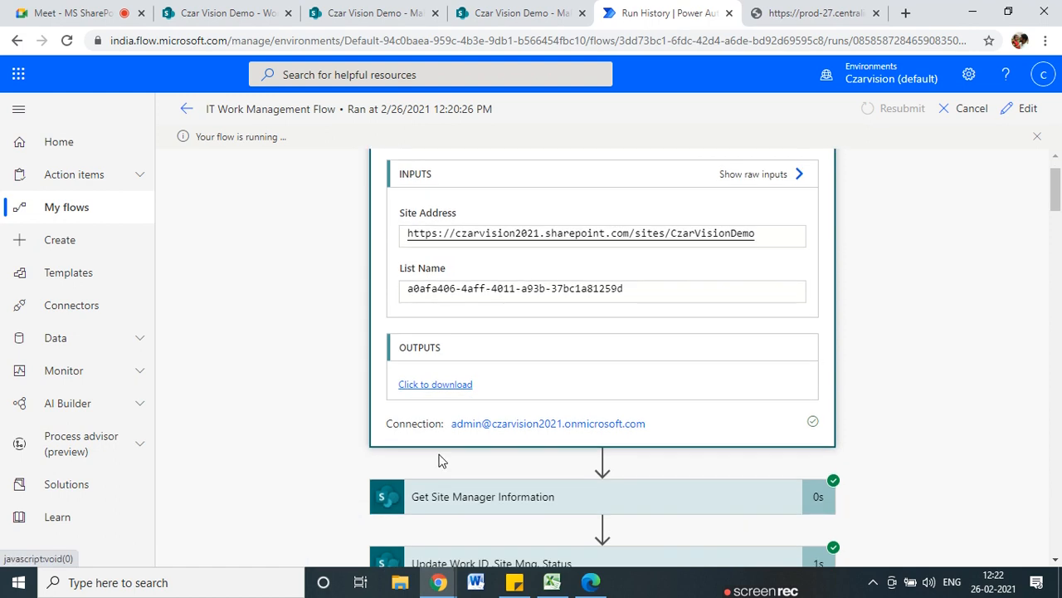
scroll(689, 437, "down", 4)
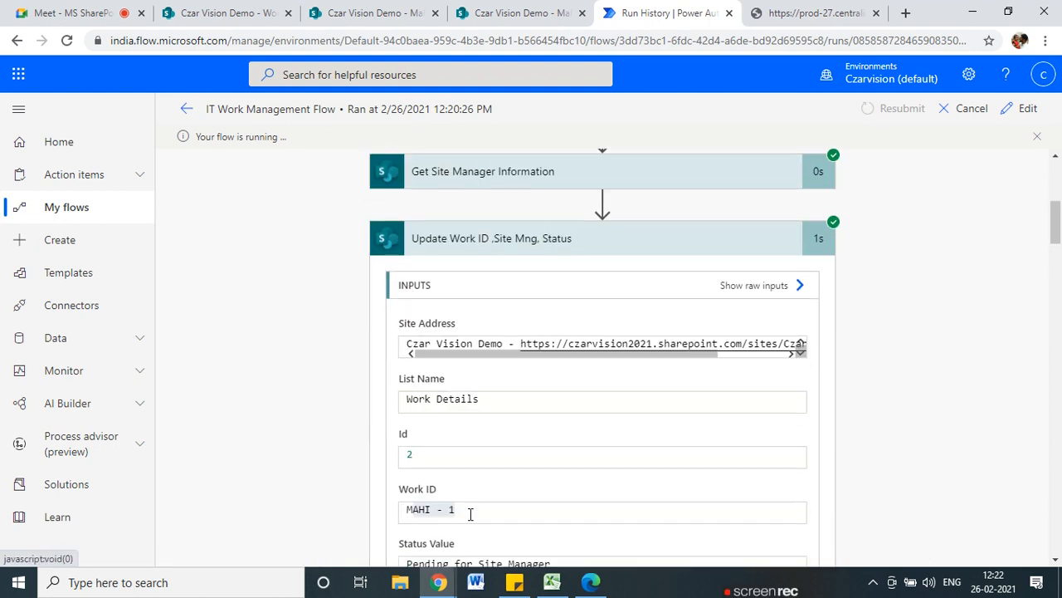
left_click_drag(470, 514, 400, 518)
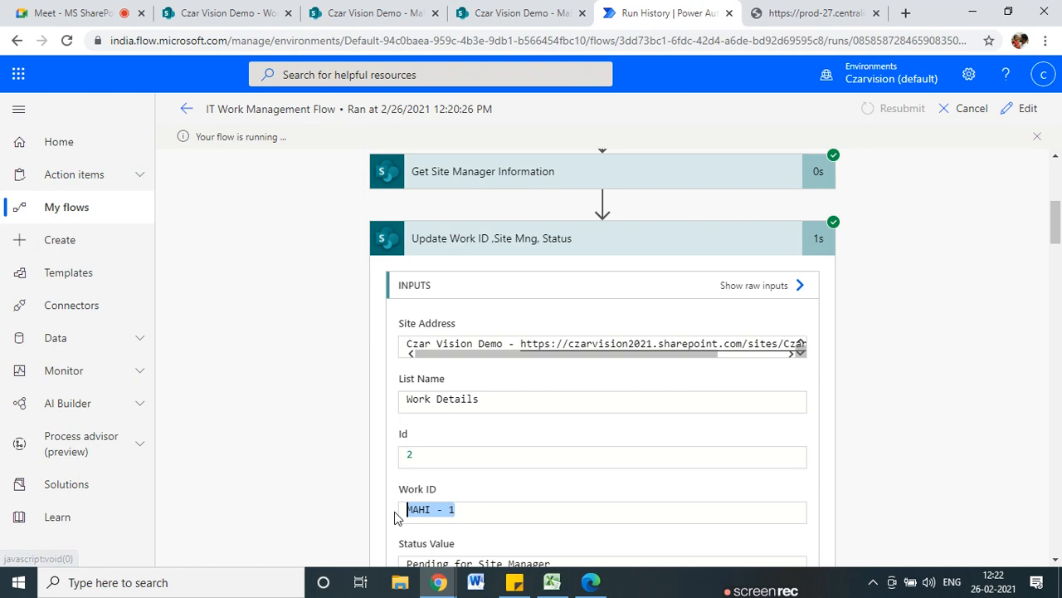
- Open the flow for editing and remove the existing Work ID token from the approval action's Title
left_click(188, 110)
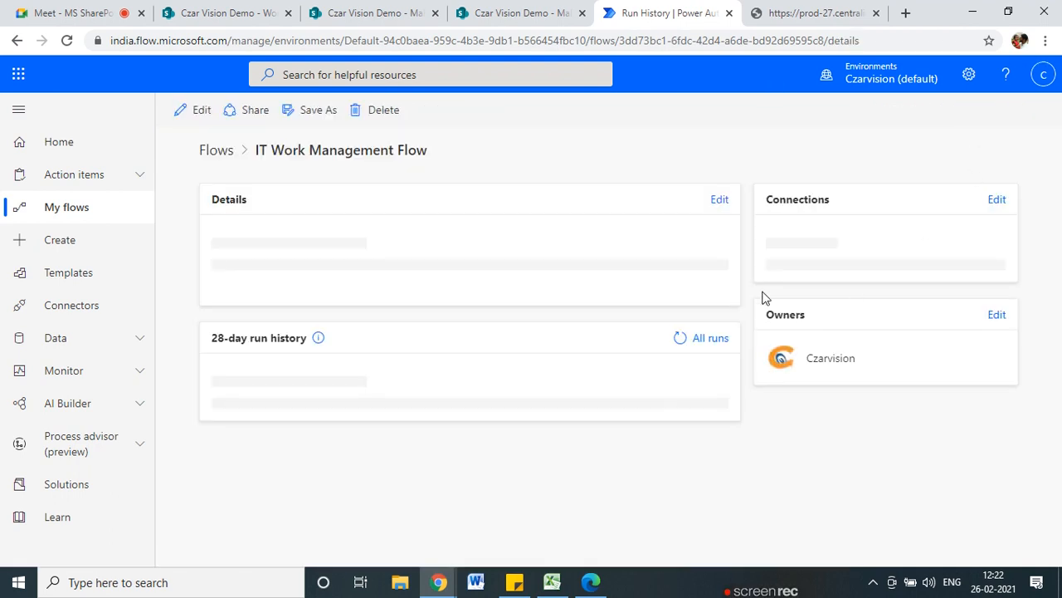
left_click(207, 109)
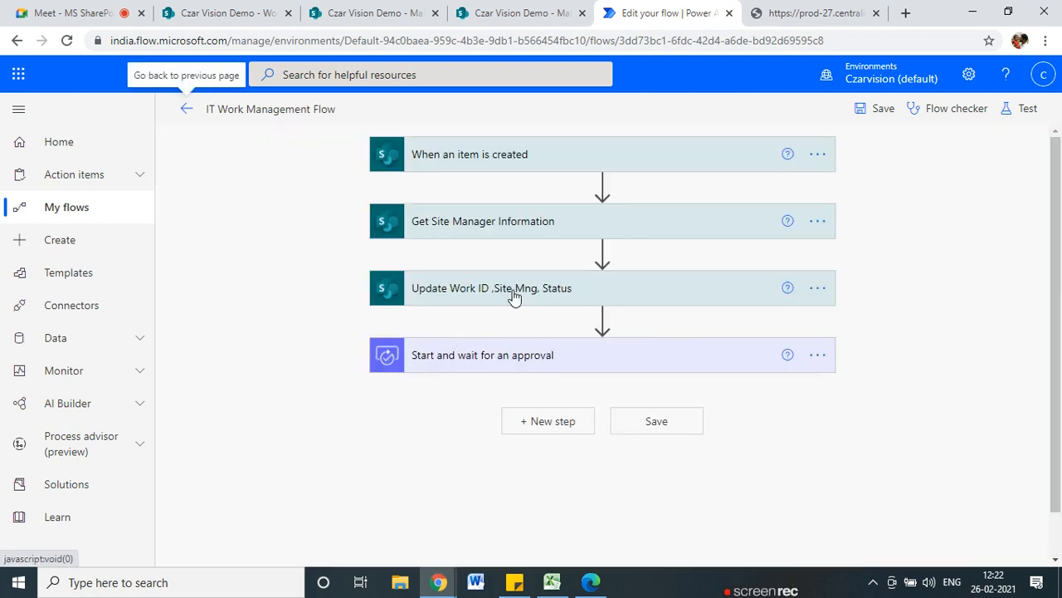
left_click(522, 357)
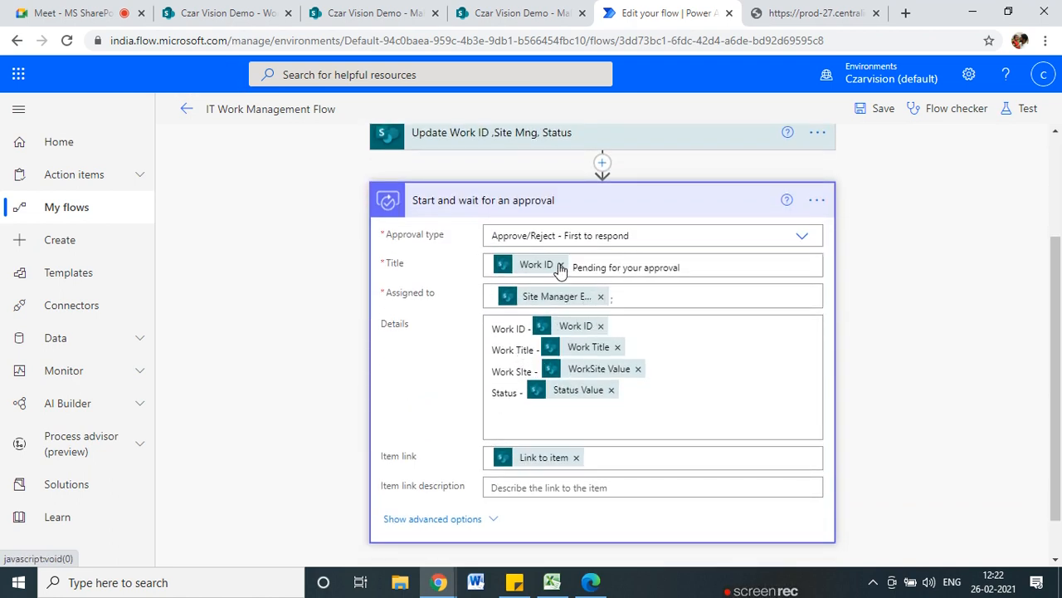
left_click(561, 266)
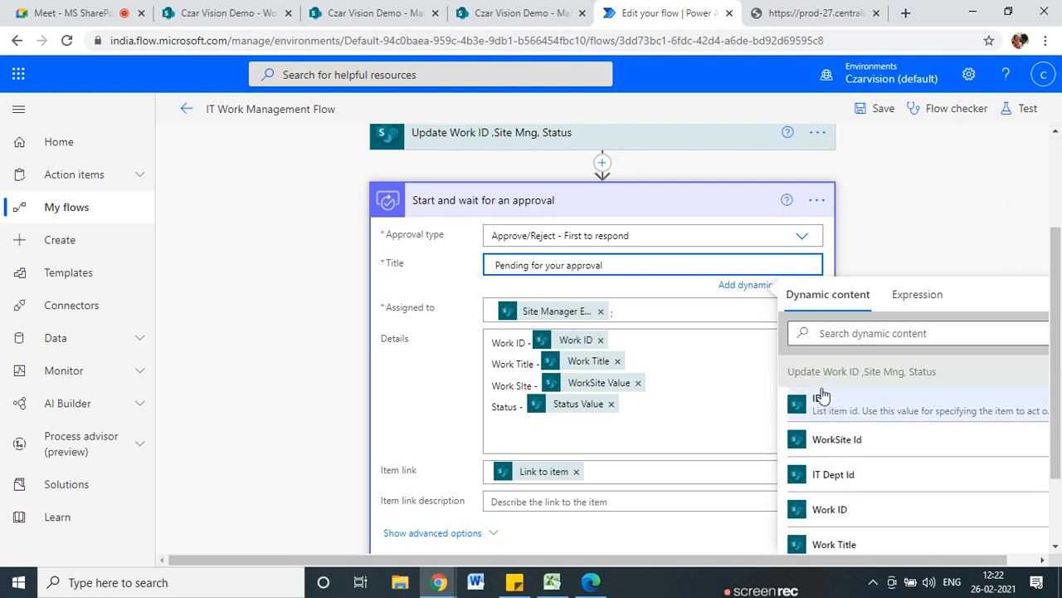
left_click(859, 509)
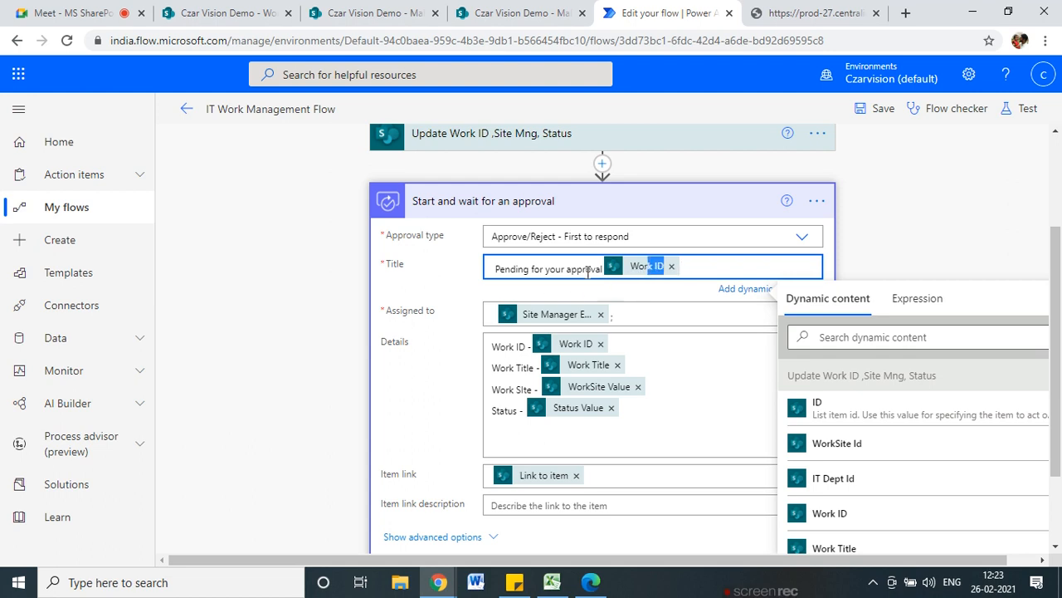
left_click_drag(495, 269, 616, 274)
left_click(615, 273)
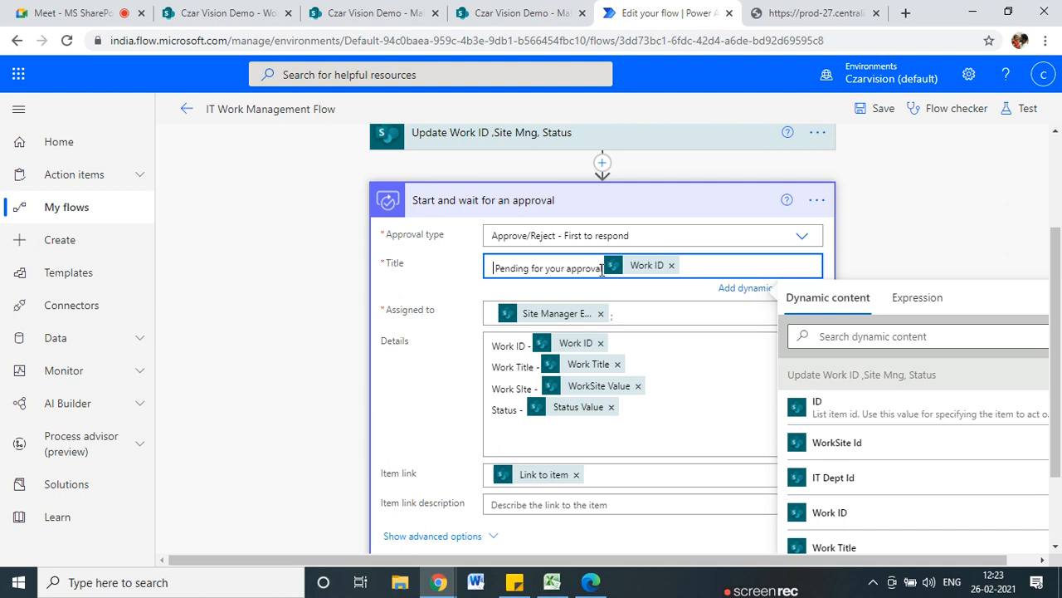
left_click(672, 264)
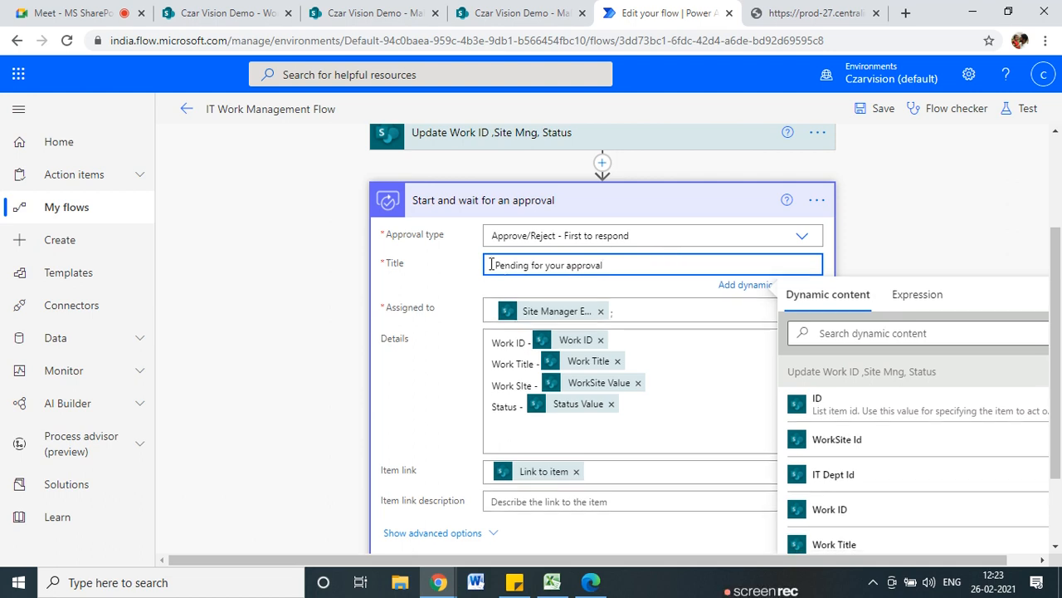
- Insert the update action's Work ID into the approval Title and delete the "Pending for your approval" text
left_click(818, 509)
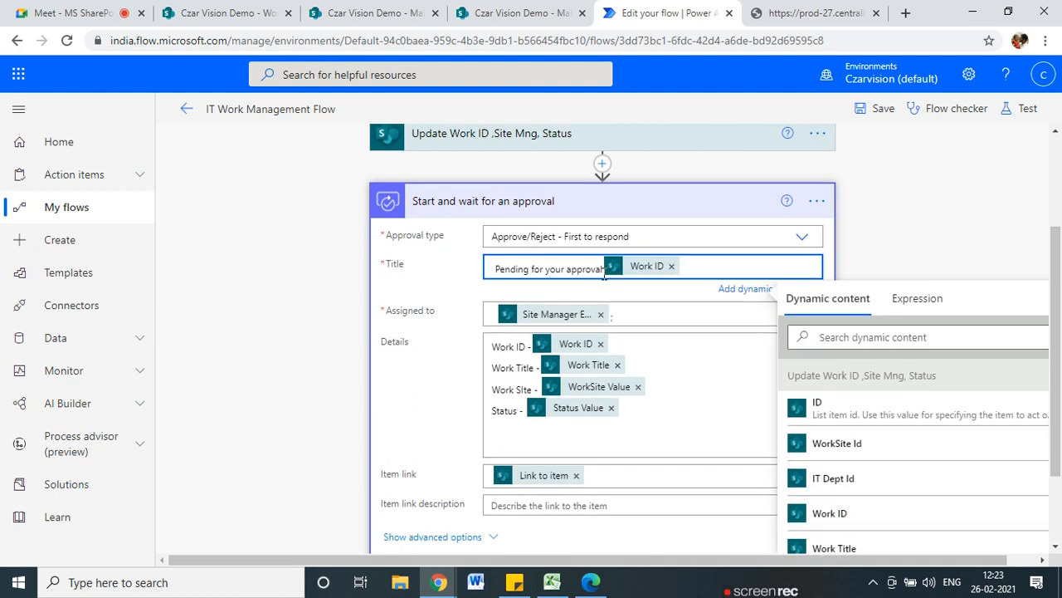
left_click_drag(603, 271, 495, 270)
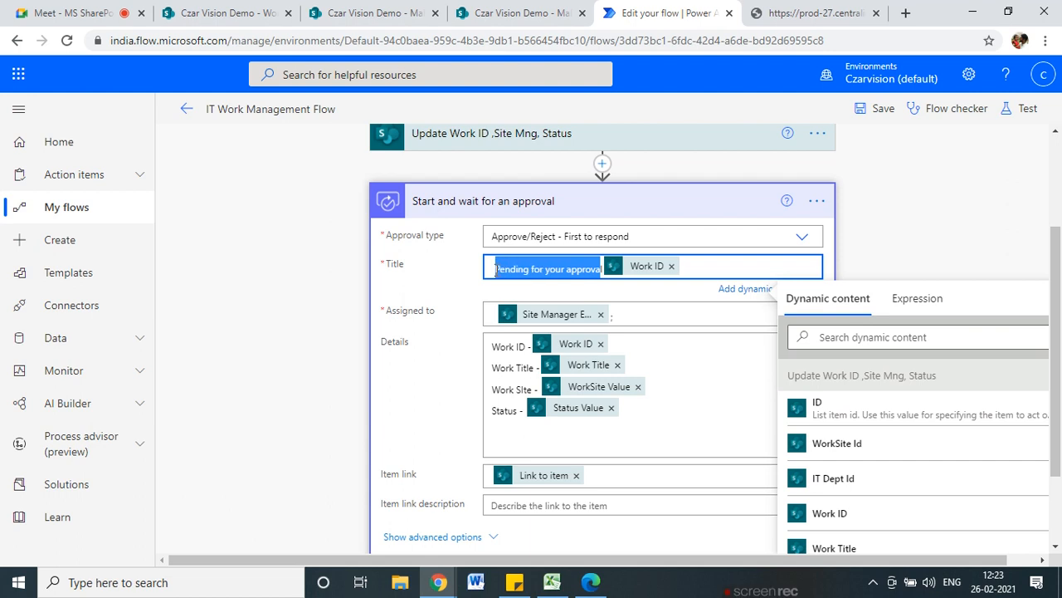
key("BackSpace")
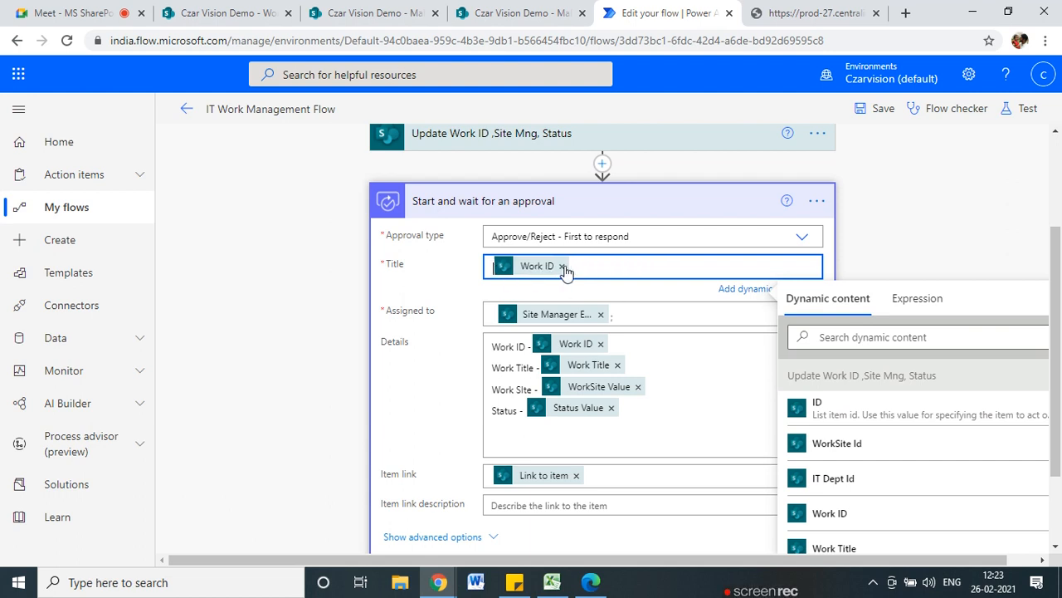
- Add the text "Pending for Site Manager Approval" after the Work ID token in the approval Title
left_click(616, 266)
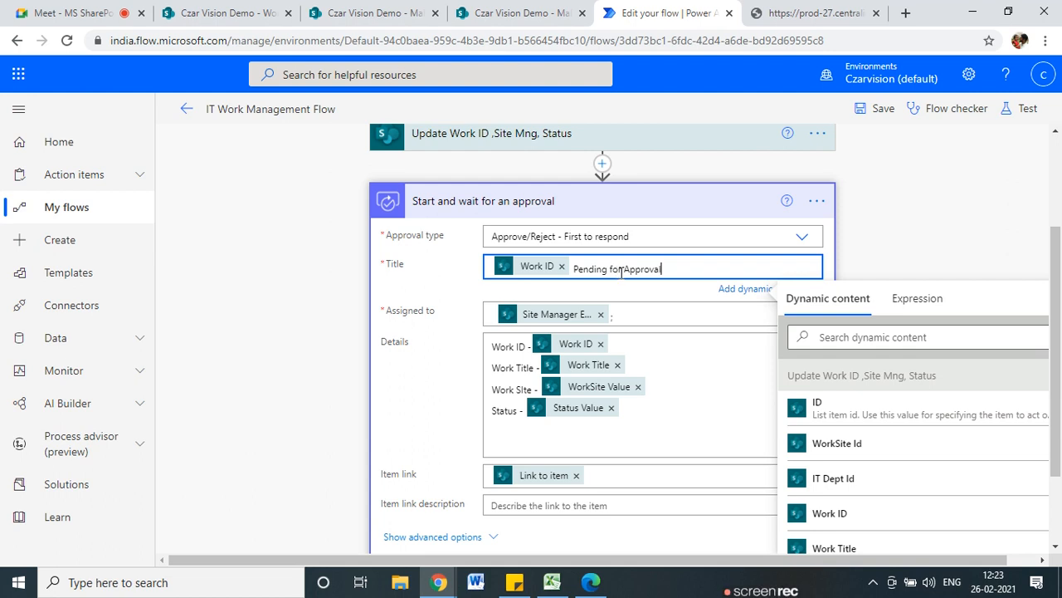
type("Site Manger")
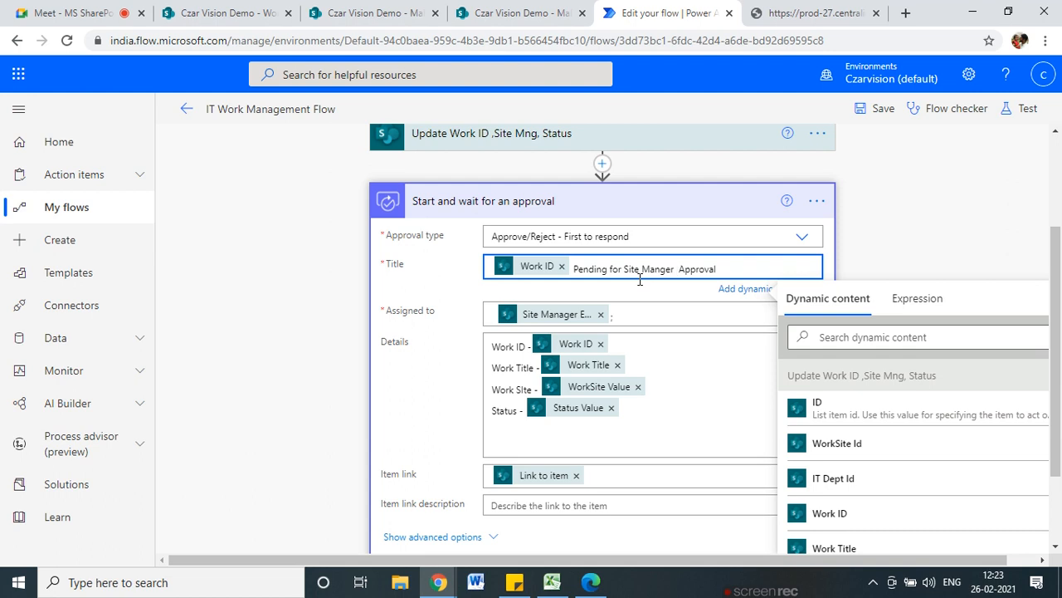
left_click(659, 268)
type("a")
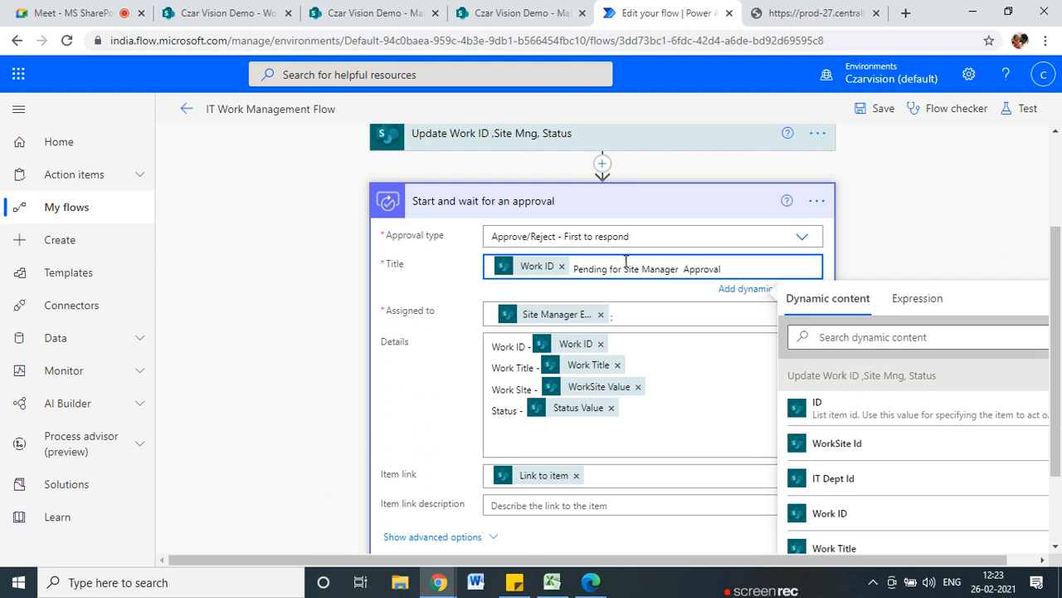
- Look through the dynamic content available for the approval Title and filter it by "site"
scroll(866, 486, "down", 1)
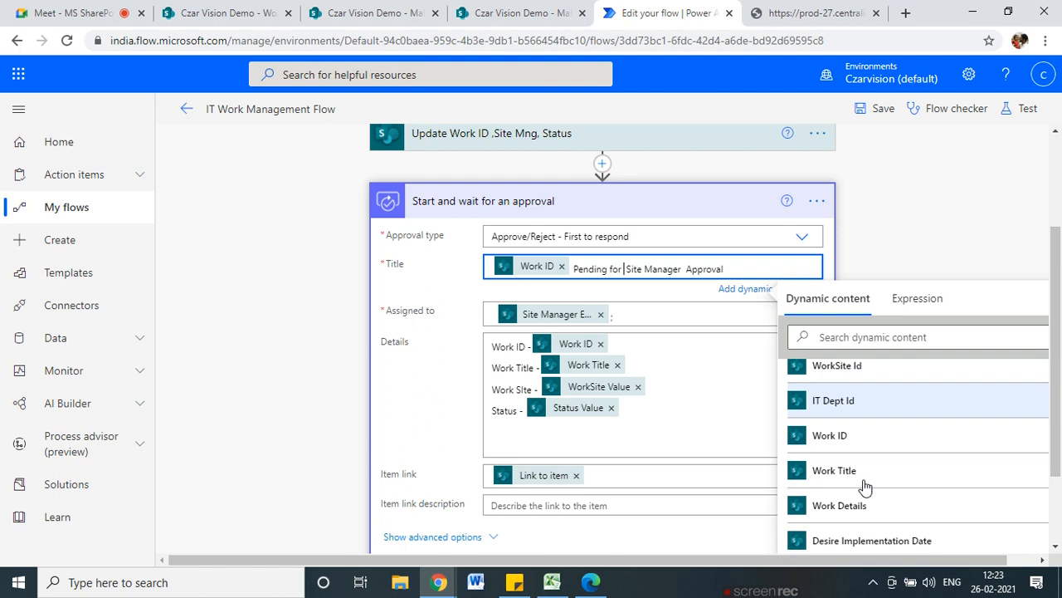
scroll(856, 432, "down", 2)
scroll(860, 444, "up", 1)
scroll(863, 453, "down", 10)
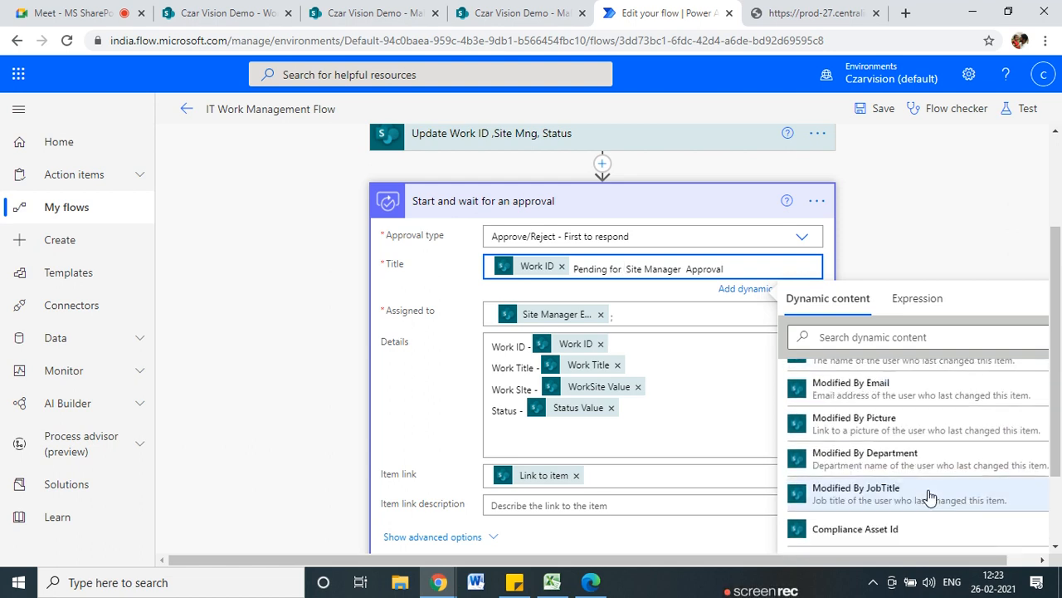
scroll(929, 496, "up", 5)
scroll(928, 497, "down", 6)
left_click(843, 336)
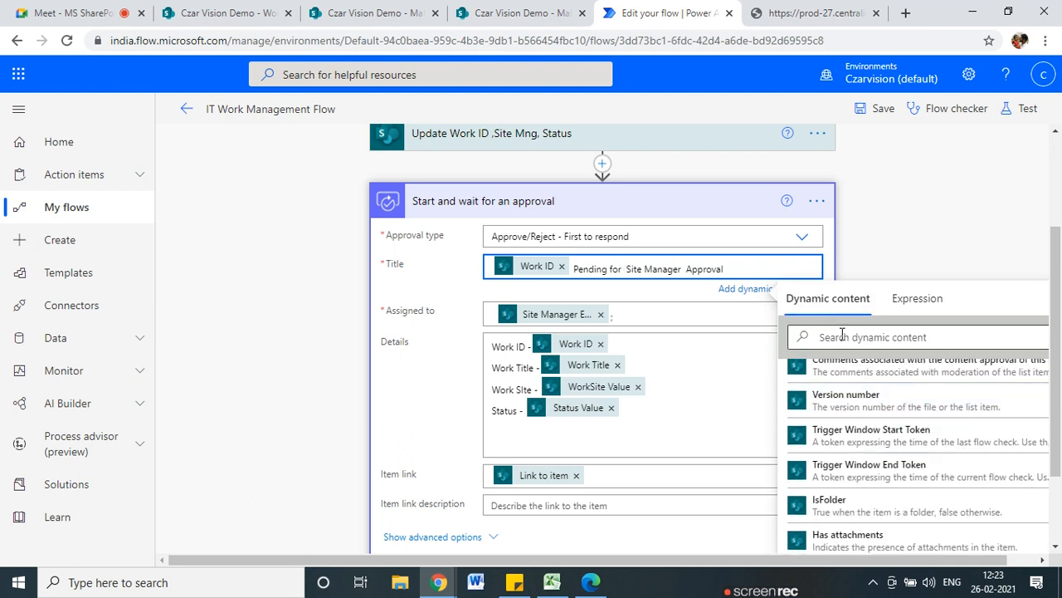
type("siy")
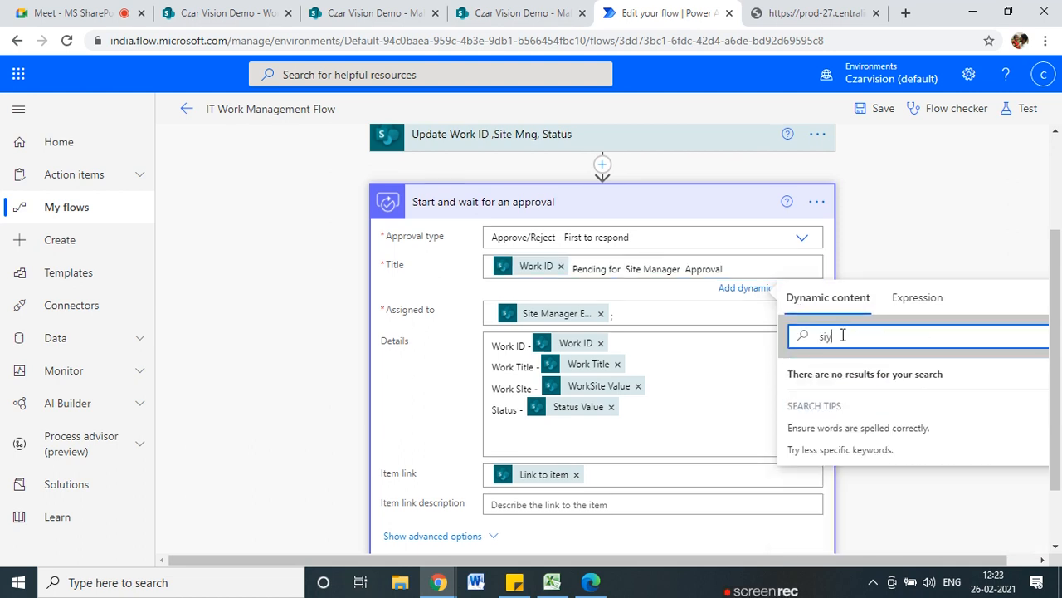
key("BackSpace")
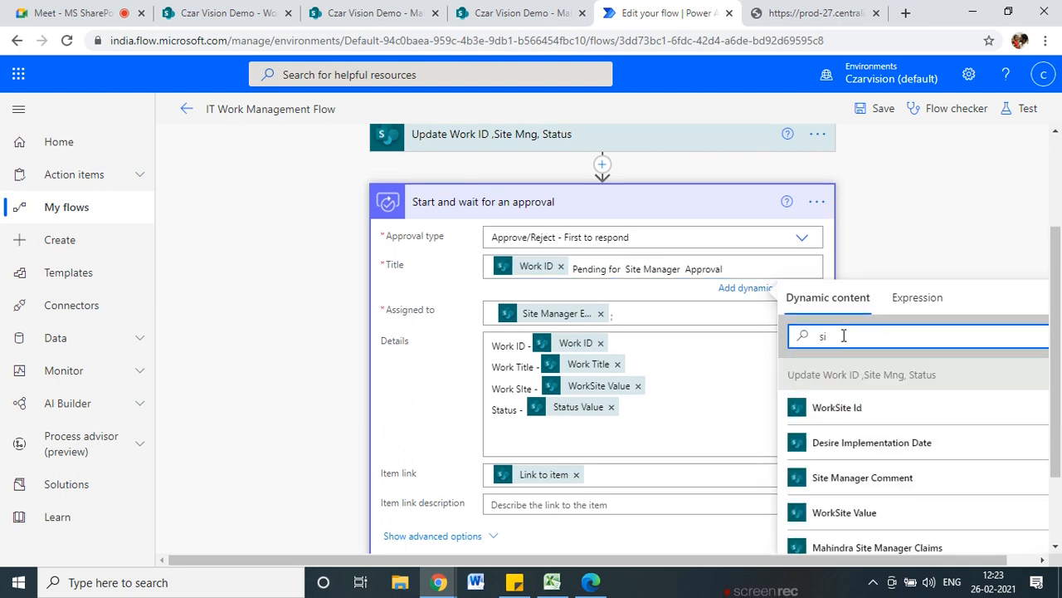
type("te")
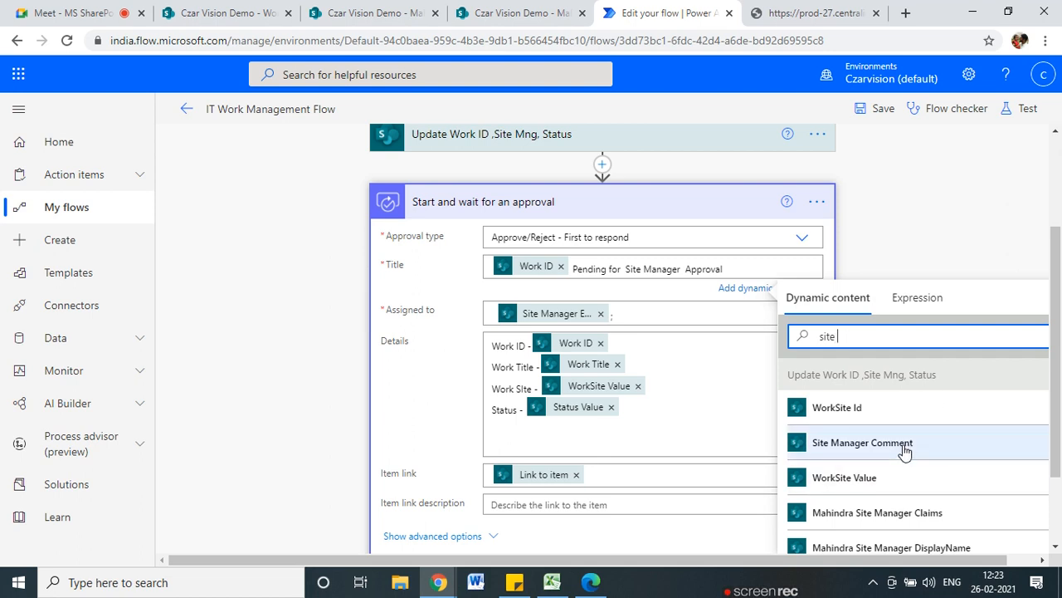
- Insert the WorkSite dynamic value between "Pending for" and "Site Manager" in the approval Title
scroll(917, 456, "down", 5)
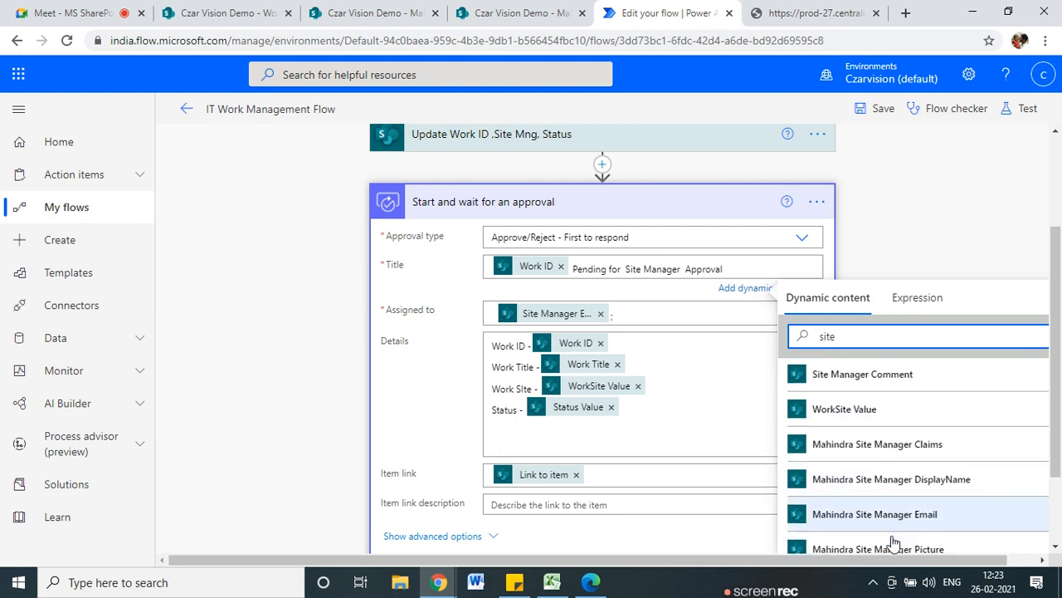
scroll(886, 537, "down", 3)
scroll(886, 537, "up", 3)
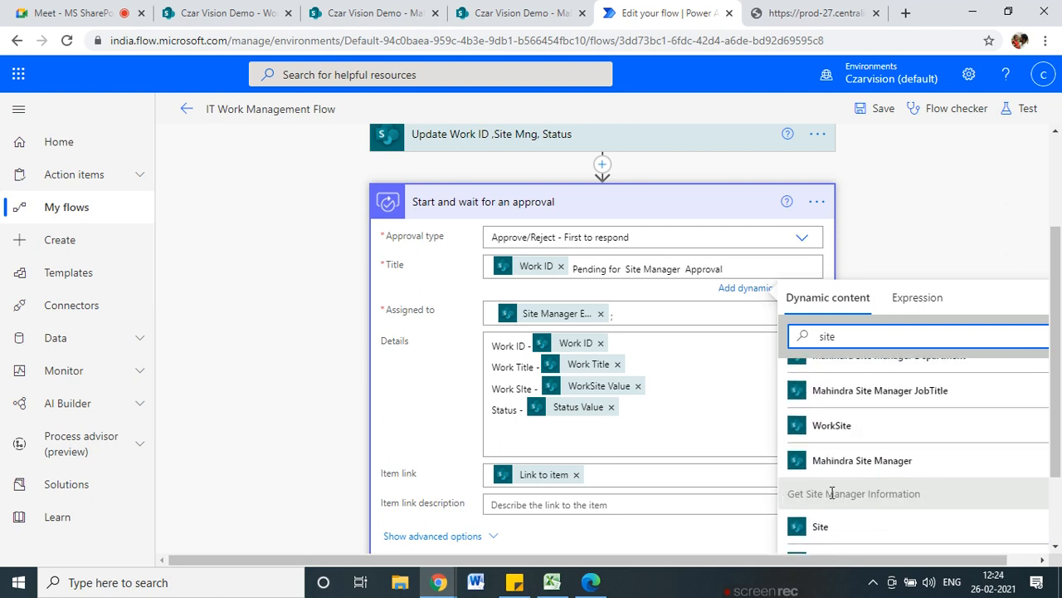
scroll(831, 493, "up", 5)
scroll(859, 472, "down", 3)
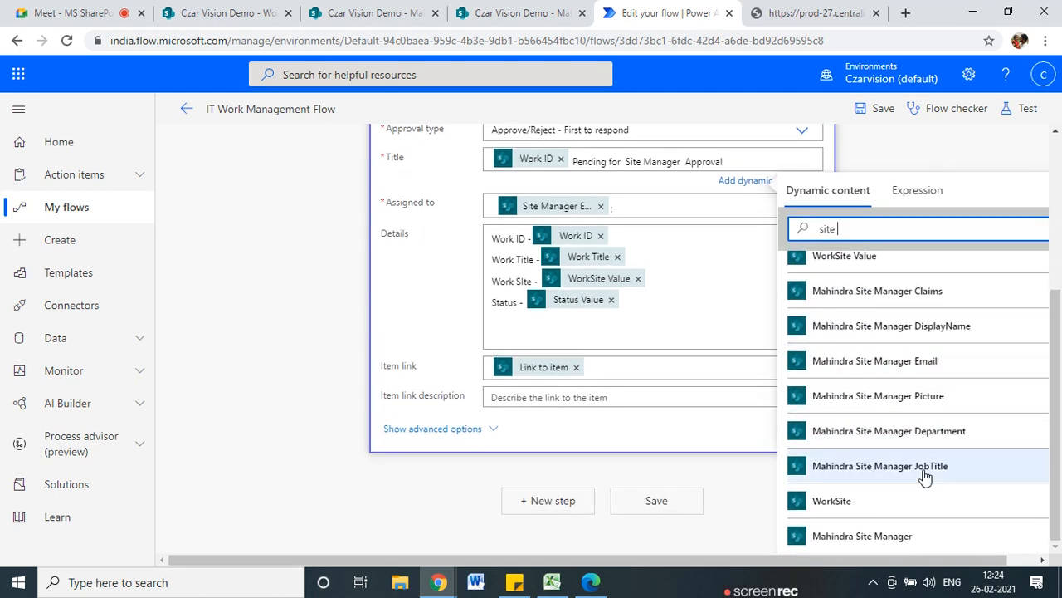
scroll(984, 512, "up", 5)
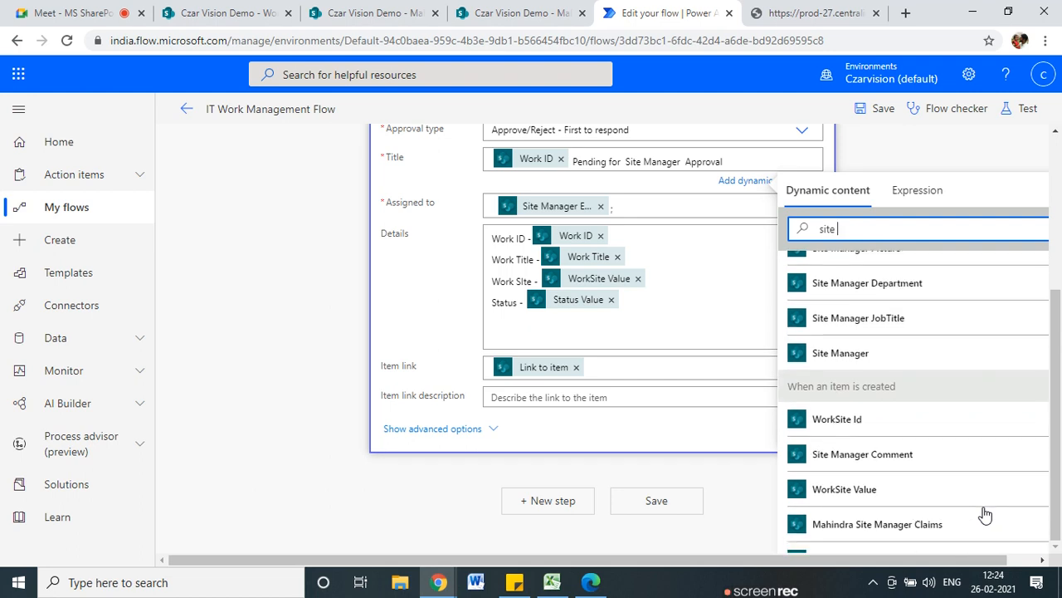
scroll(821, 455, "down", 3)
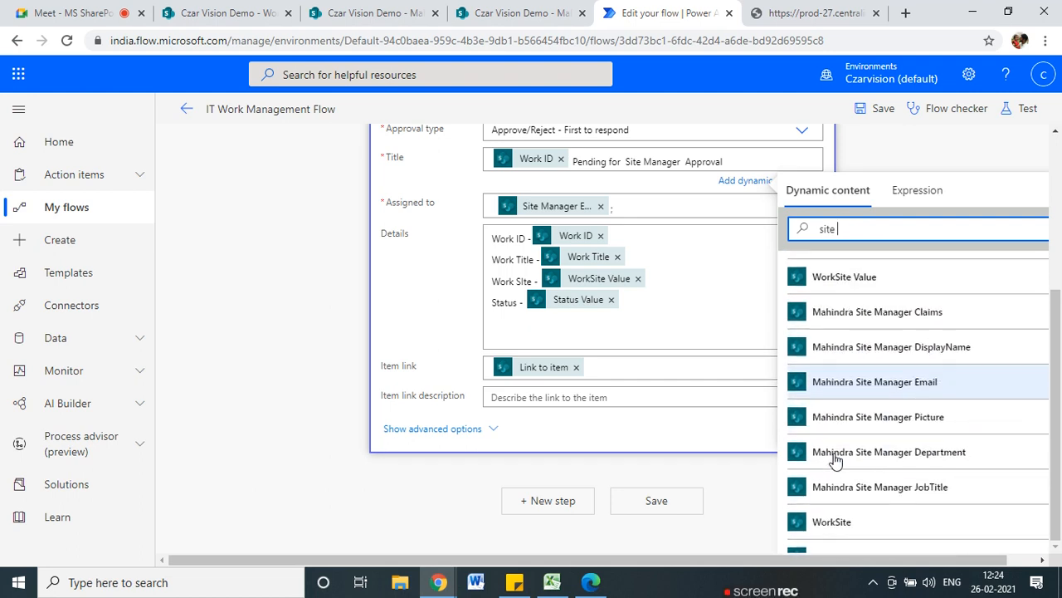
scroll(835, 459, "up", 2)
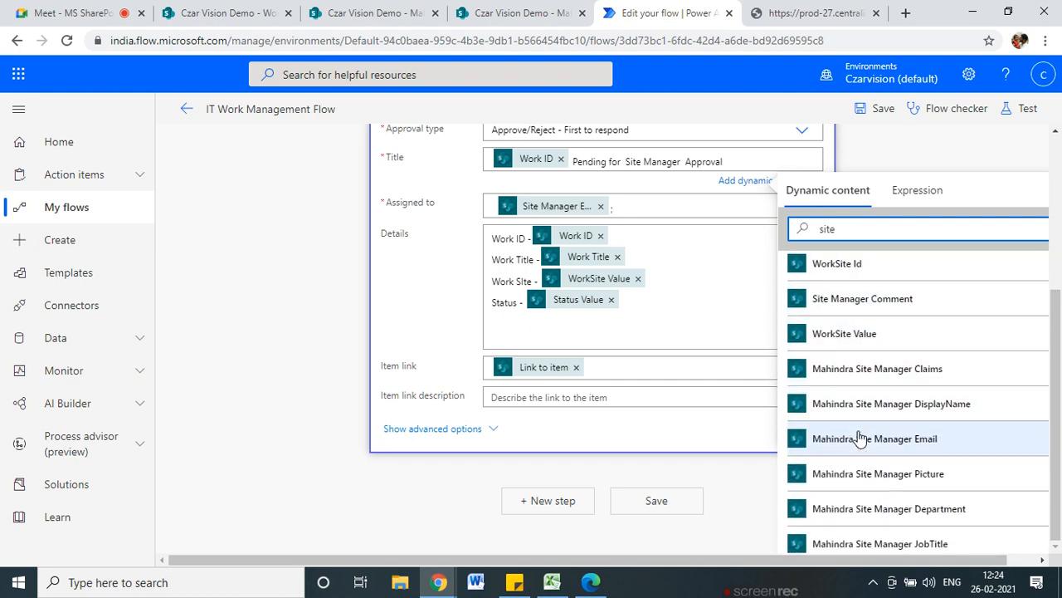
scroll(860, 440, "down", 1)
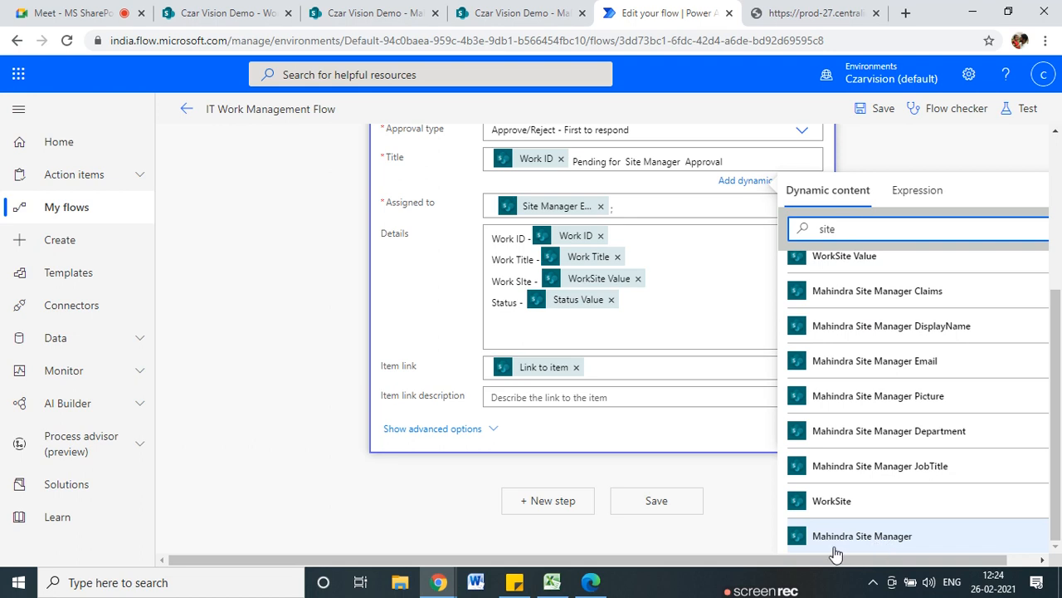
left_click(860, 508)
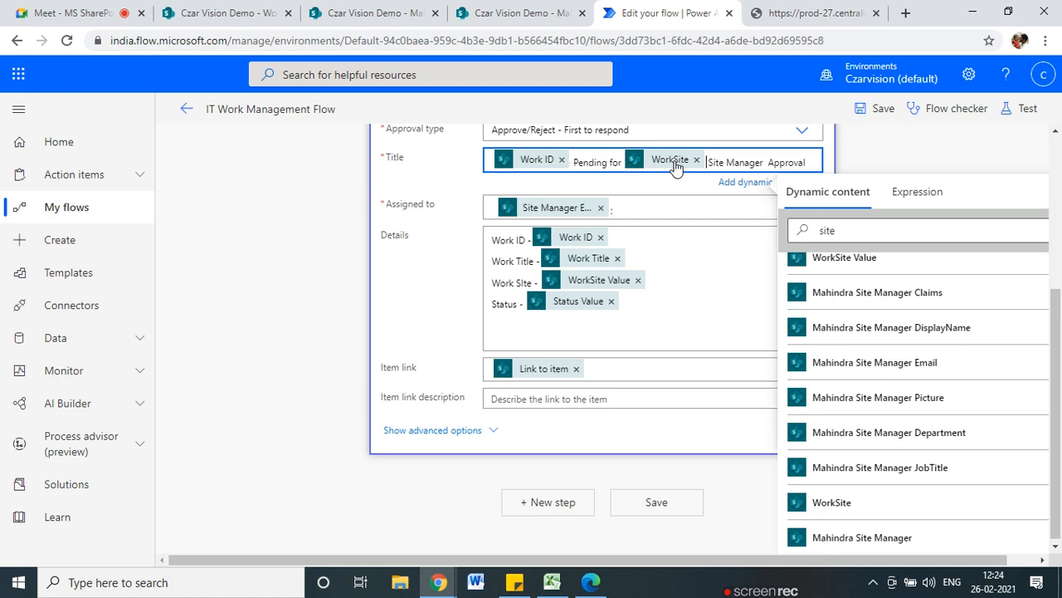
- Save the flow and rerun it with an automatic test
left_click(928, 138)
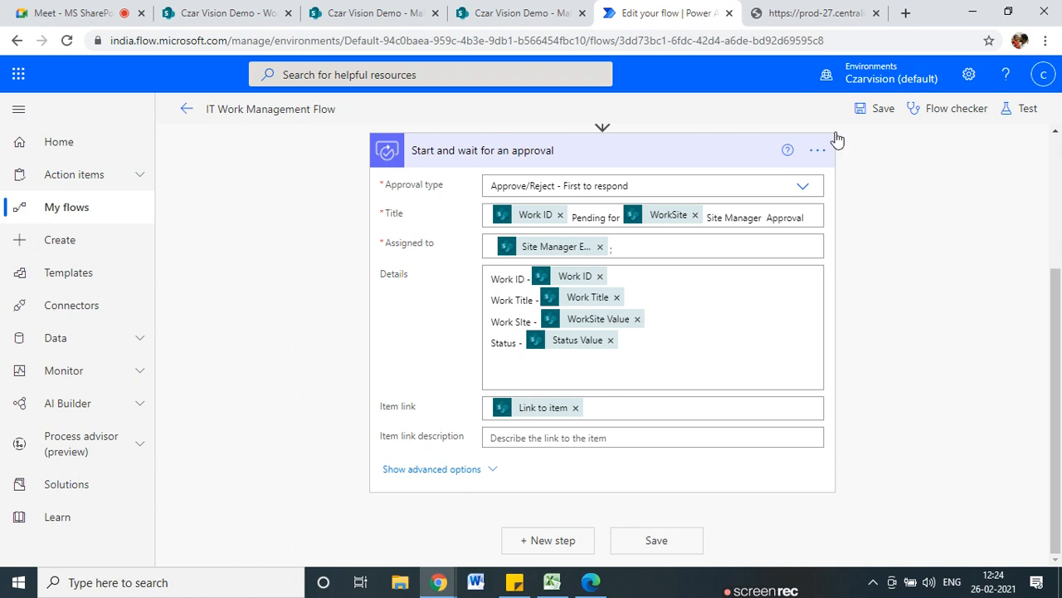
left_click(876, 108)
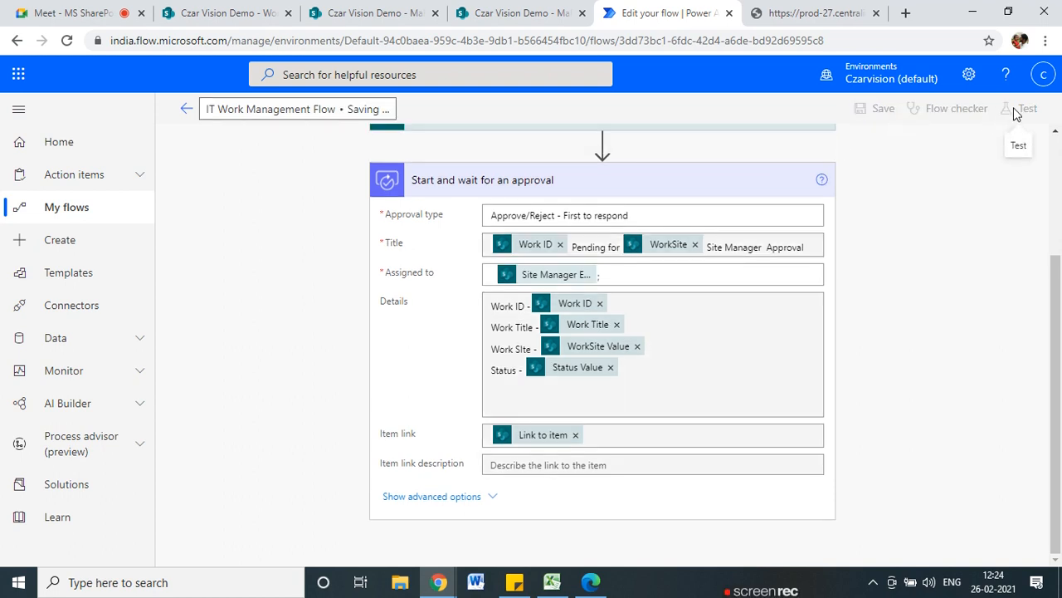
left_click(1026, 113)
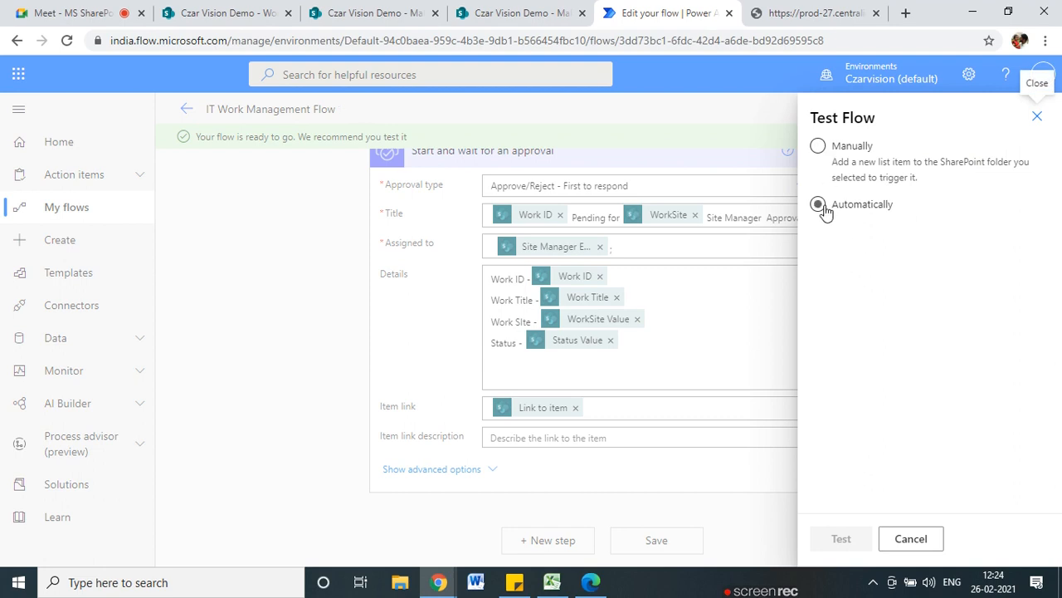
left_click(820, 205)
left_click(843, 232)
left_click(824, 262)
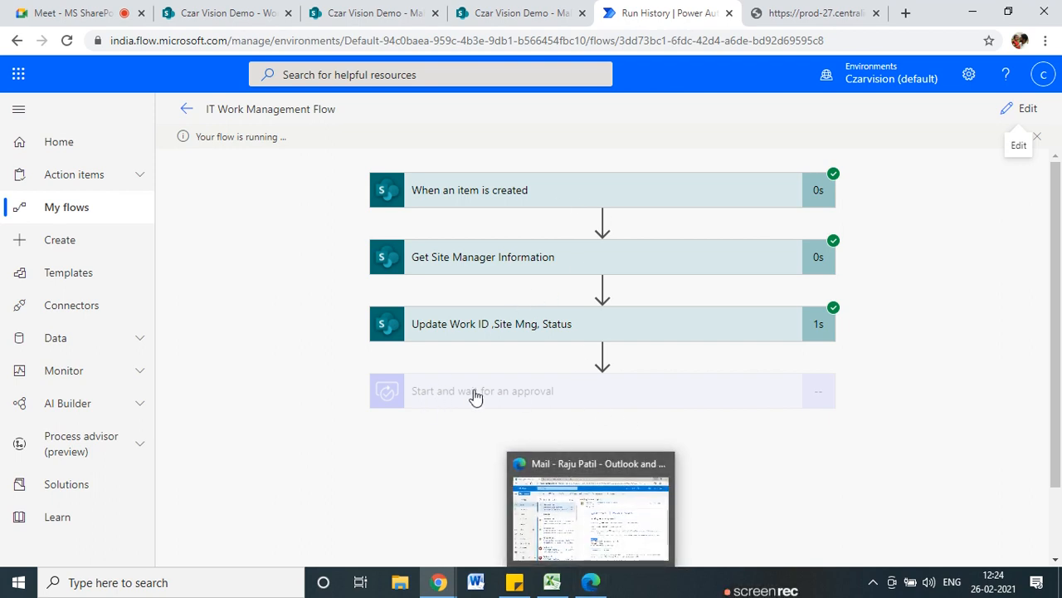
- Switch to the Outlook mailbox, open the newest Microsoft Flow approval email and examine how the work site appears in its title
left_click(591, 582)
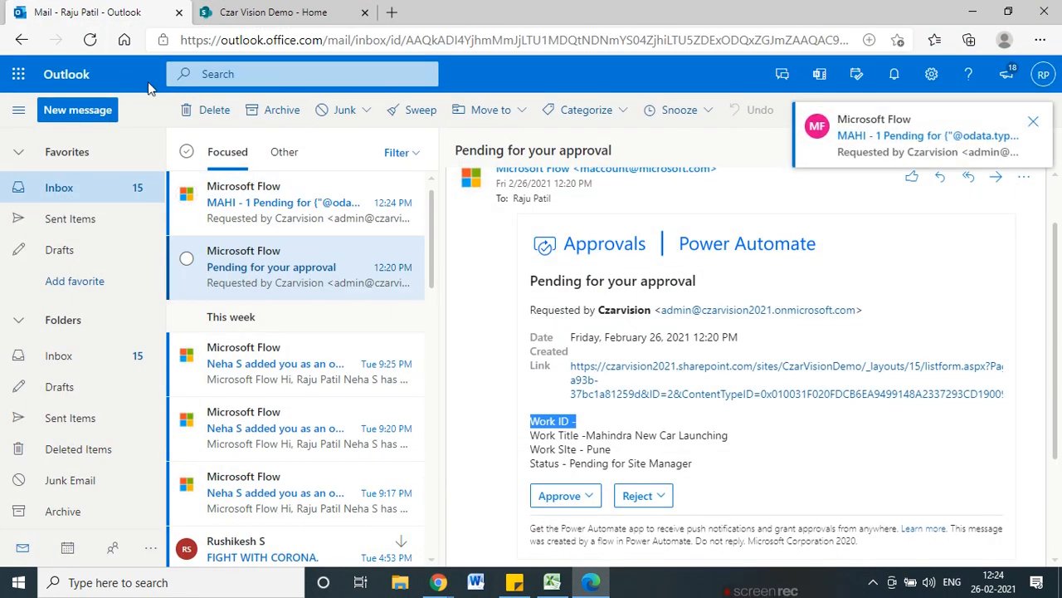
left_click(251, 215)
left_click(1030, 124)
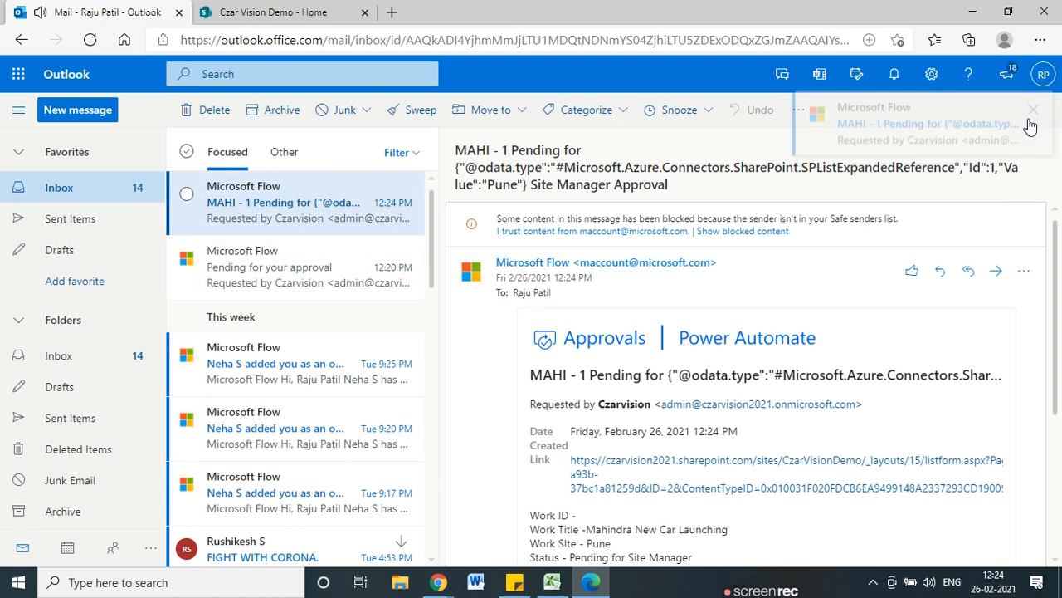
left_click_drag(495, 167, 527, 175)
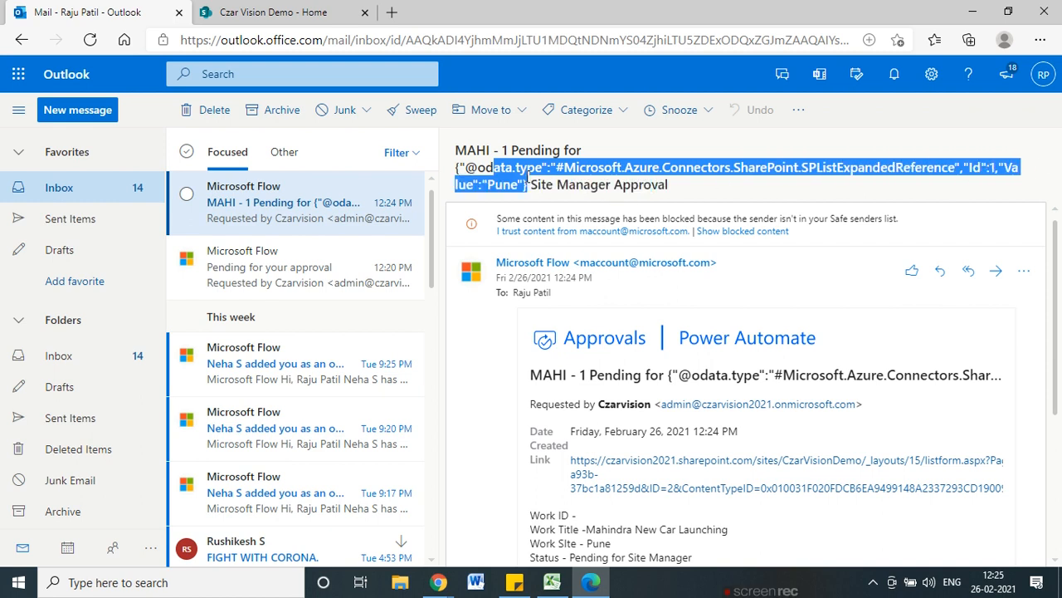
double_click(503, 184)
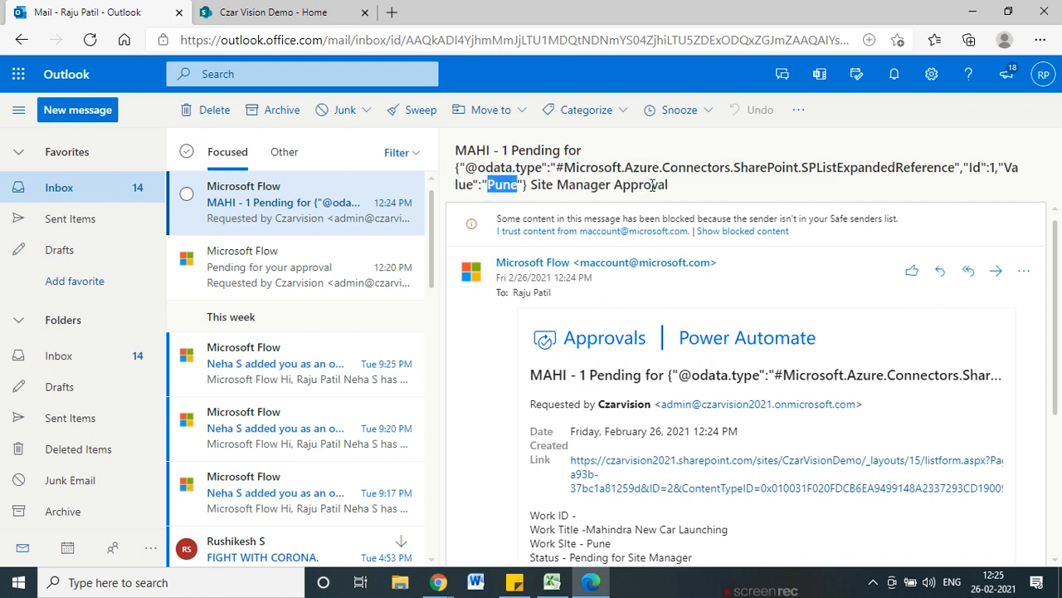
left_click(1012, 165)
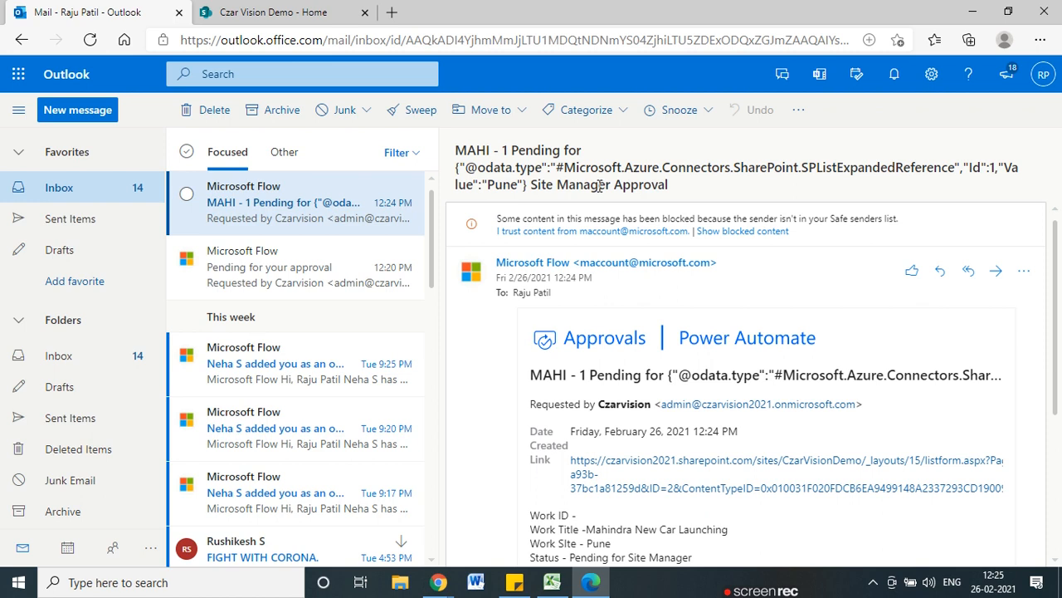
- Review the approval email's details, view the linked SharePoint work item and return to the email
scroll(614, 349, "down", 1)
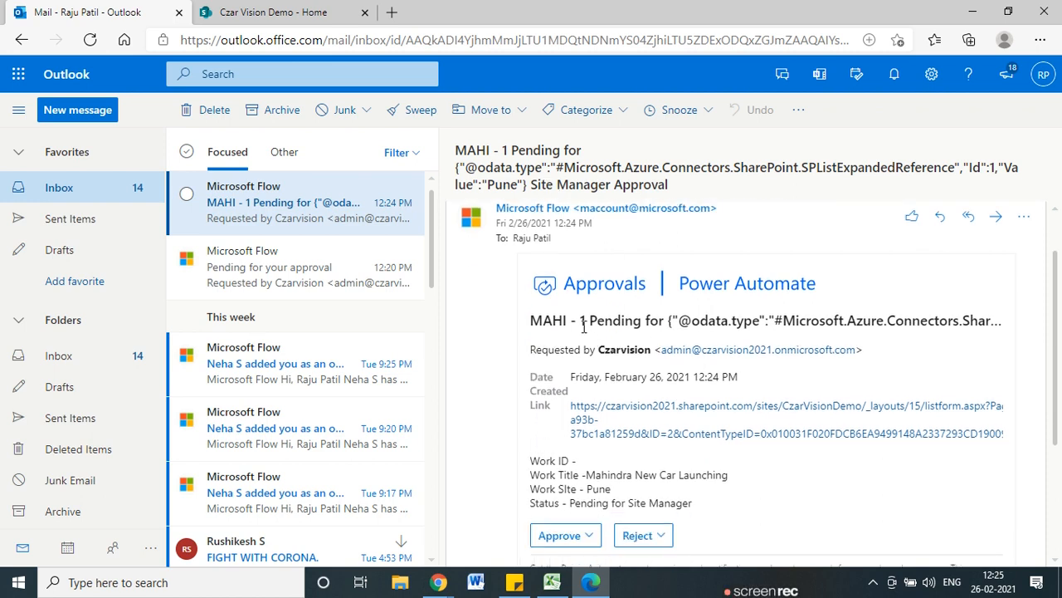
scroll(639, 371, "down", 1)
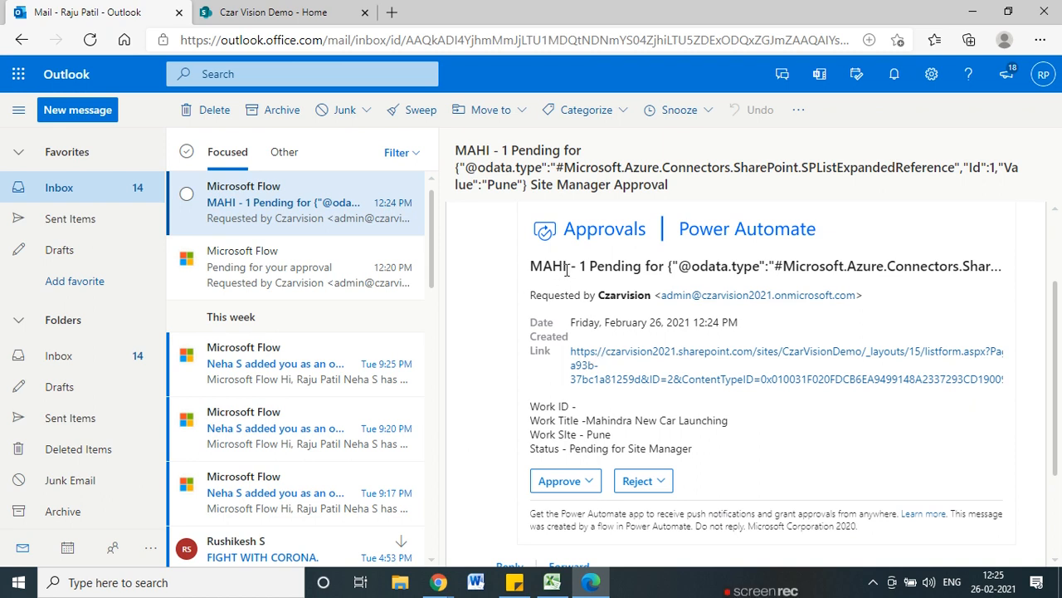
scroll(628, 352, "down", 1)
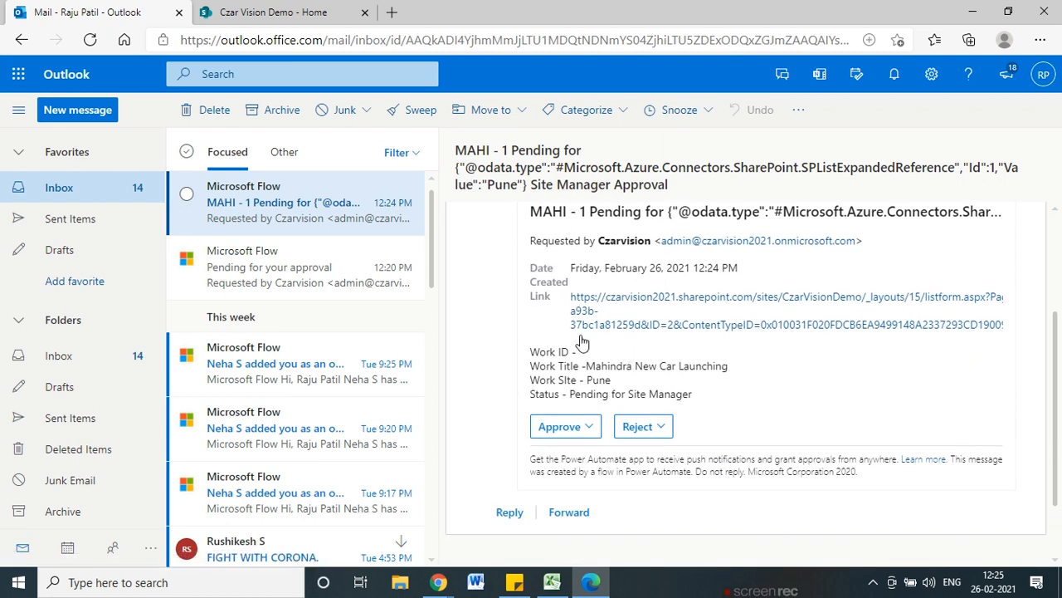
left_click(796, 302)
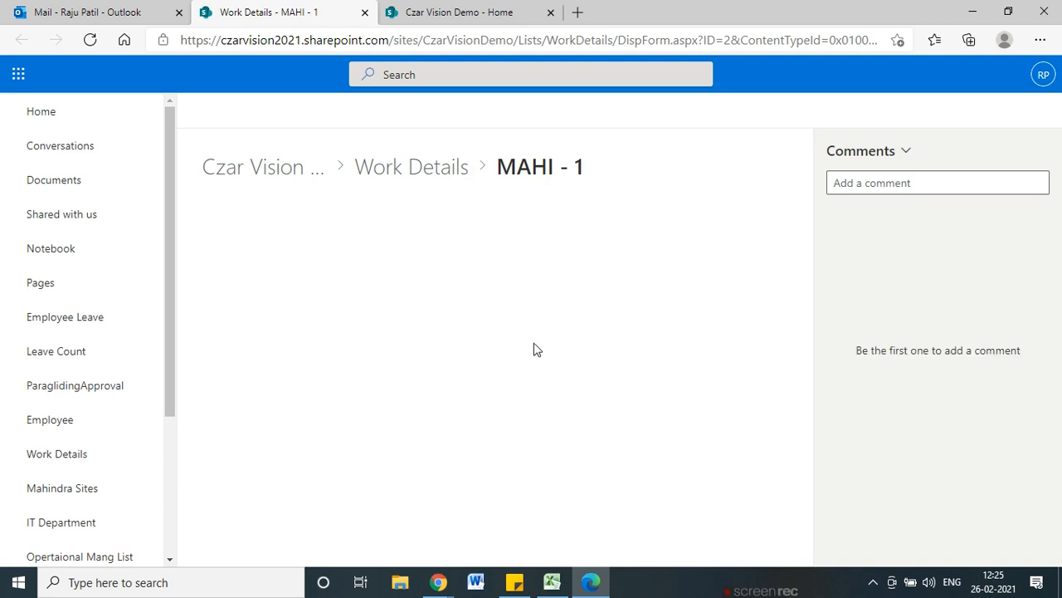
scroll(277, 441, "down", 6)
scroll(274, 399, "up", 3)
left_click(116, 13)
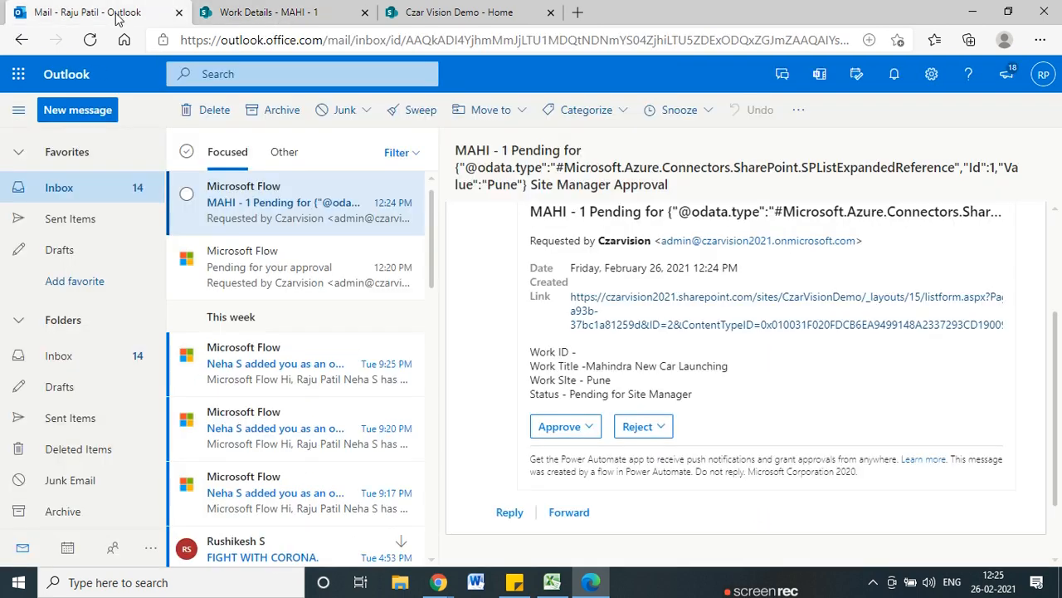
- Approve the request from the email with the comment "Approved from Site Mng"
left_click(592, 437)
left_click(572, 303)
type("Approved from Site Mng")
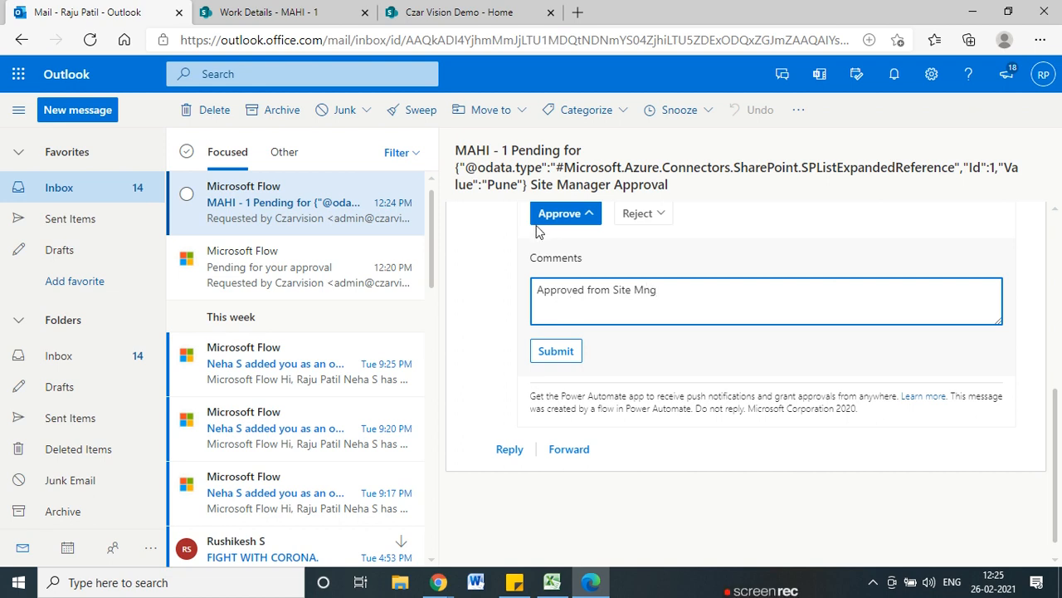
left_click(556, 355)
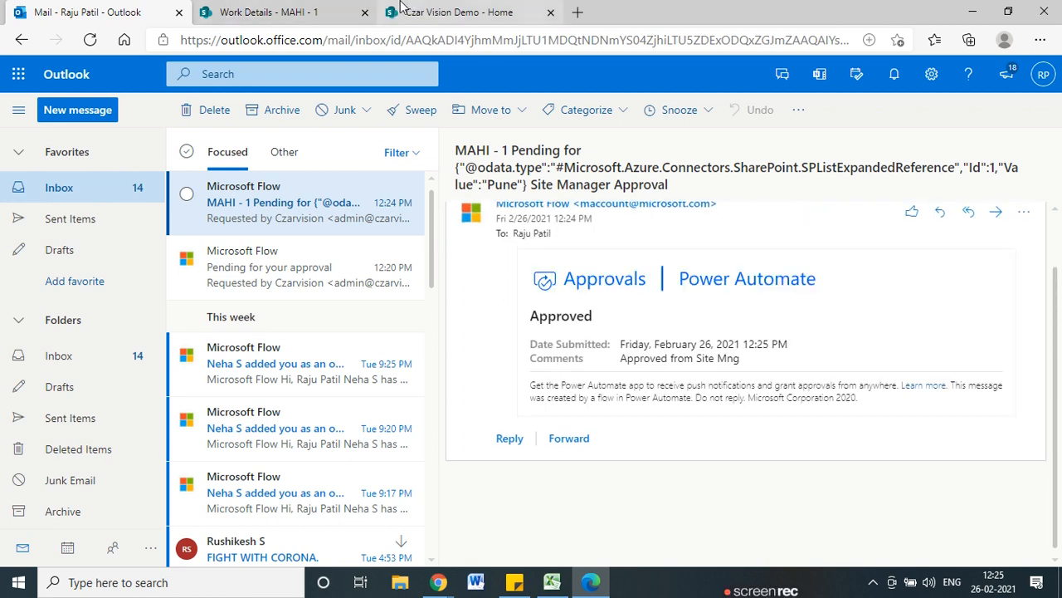
- Check the flow's run result, then refresh the Work Details list and inspect the Status of MAHI - 1
left_click(438, 582)
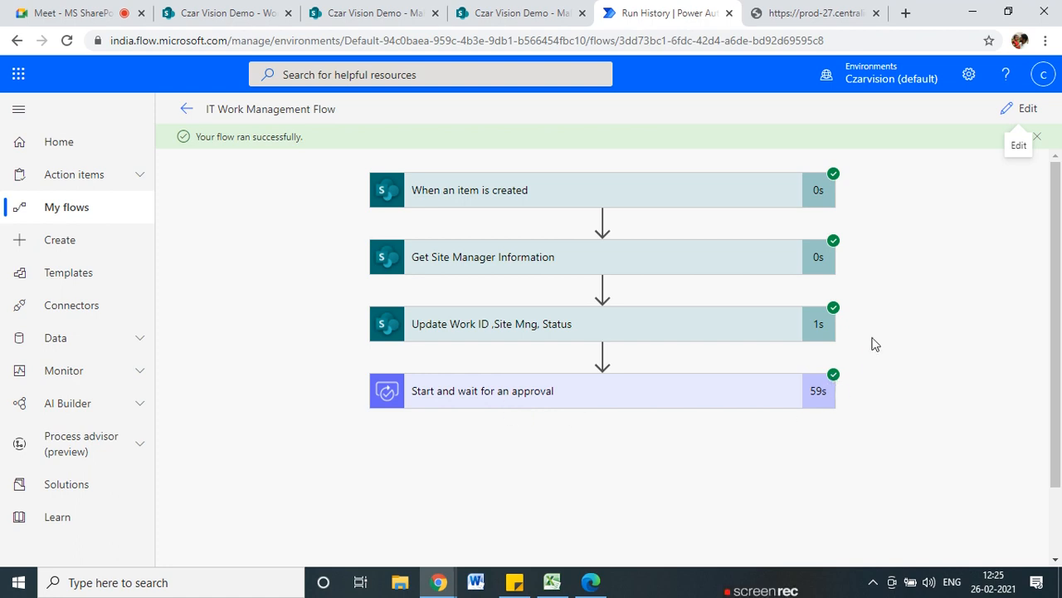
left_click(220, 8)
key("F5")
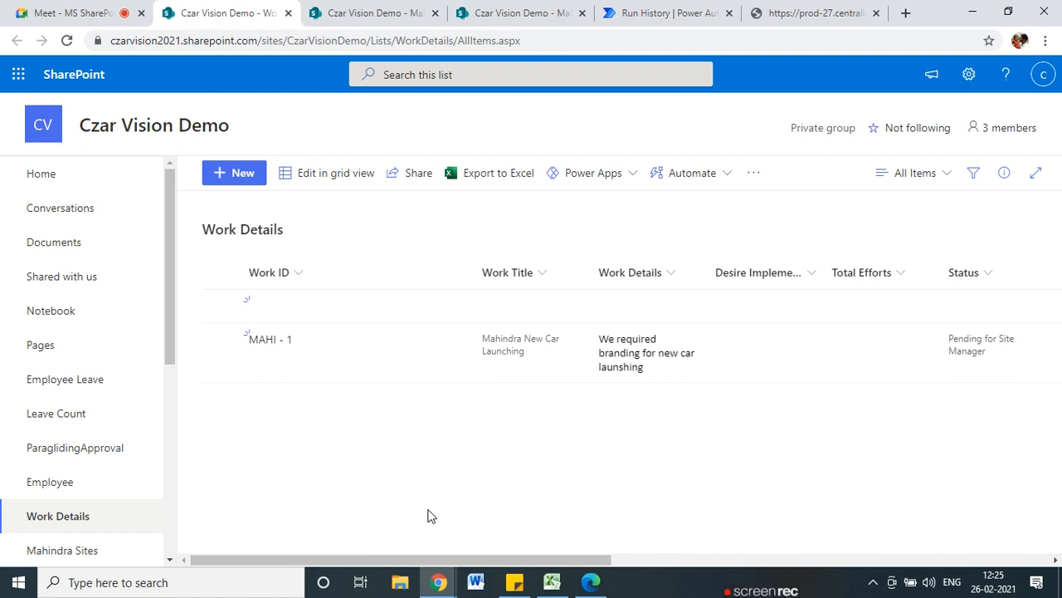
left_click_drag(591, 564, 736, 568)
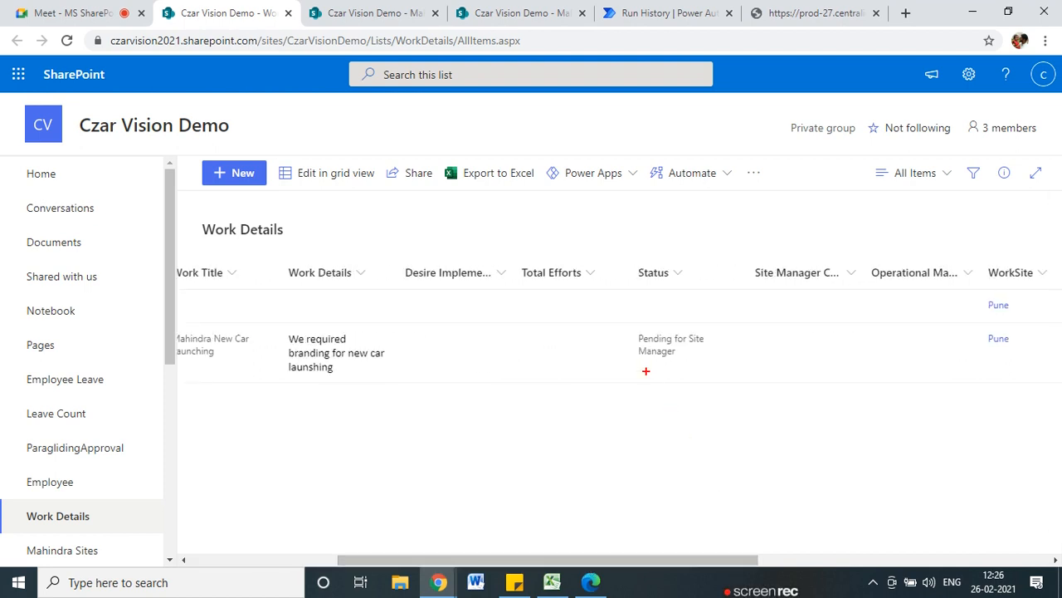
left_click_drag(632, 373, 710, 317)
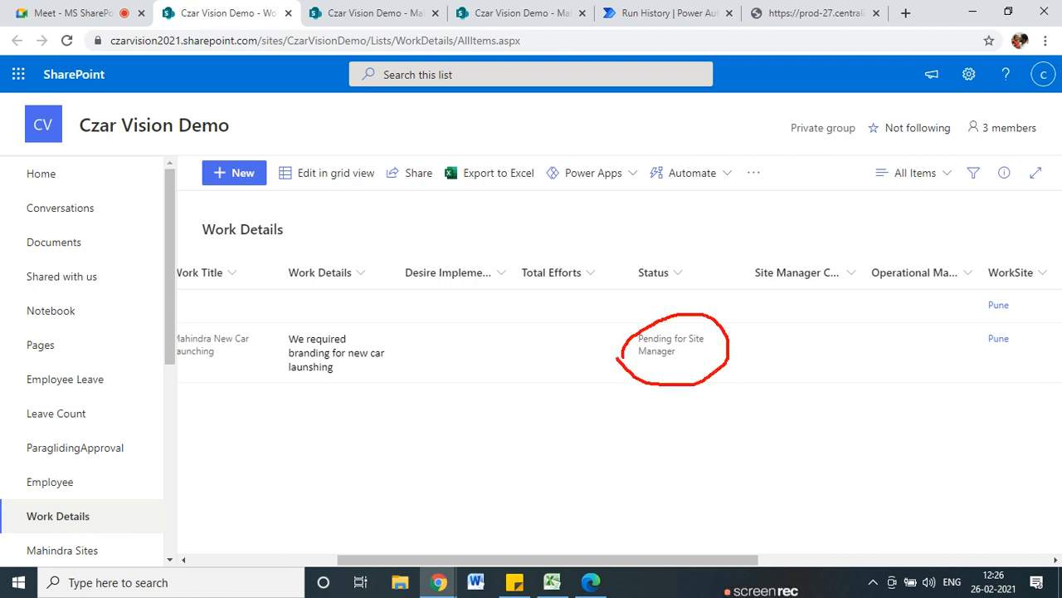
mouse_move(734, 561)
left_mouse_down()
mouse_move(888, 559)
mouse_move(477, 564)
left_mouse_up()
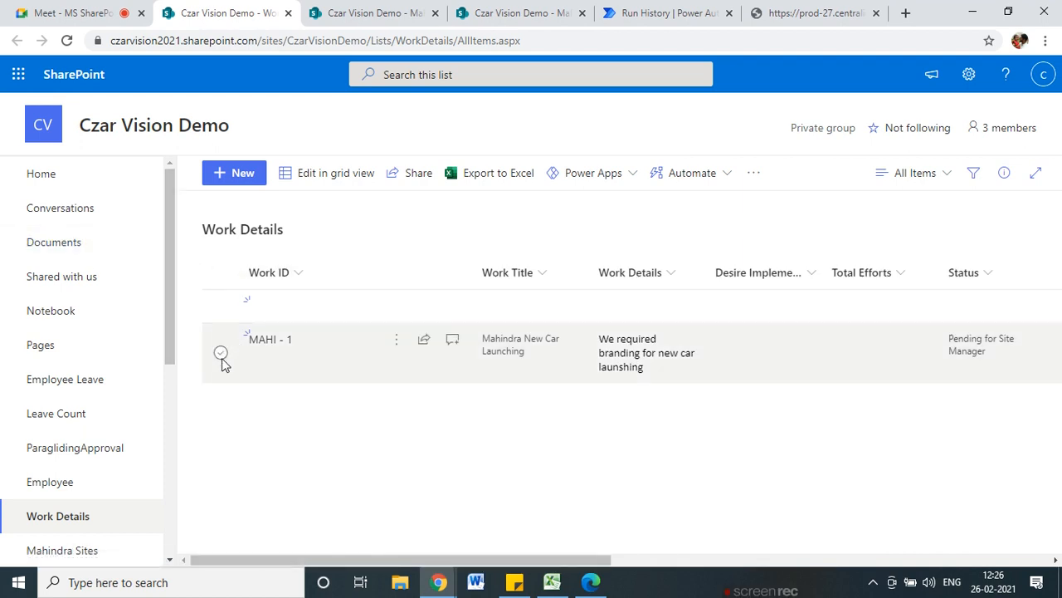
- Open the MAHI - 1 item for editing and consult the process diagram in the IT Work Management workbook
left_click(221, 352)
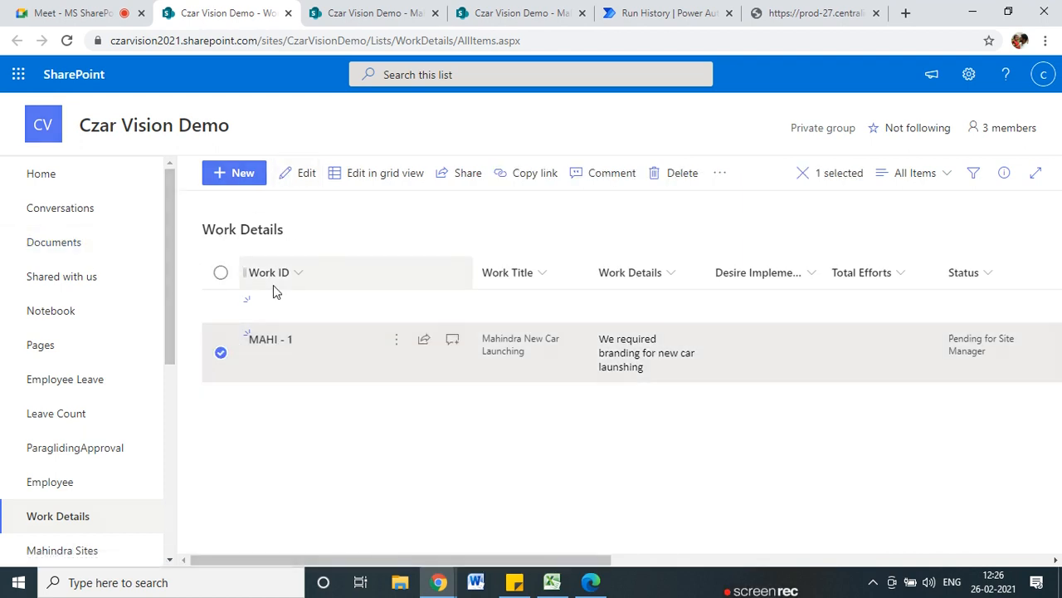
mouse_move(547, 585)
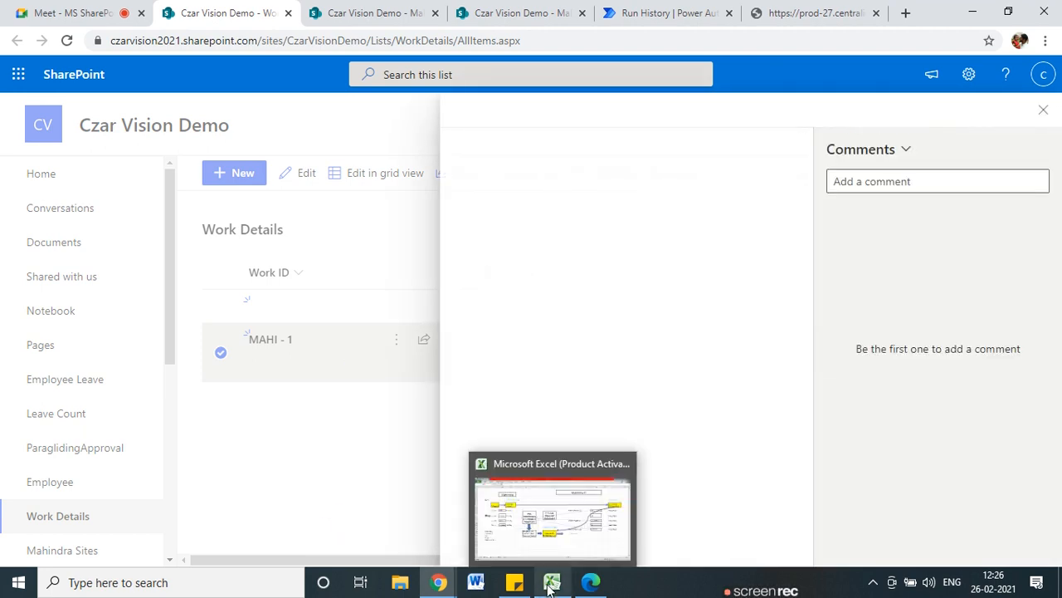
left_click(552, 510)
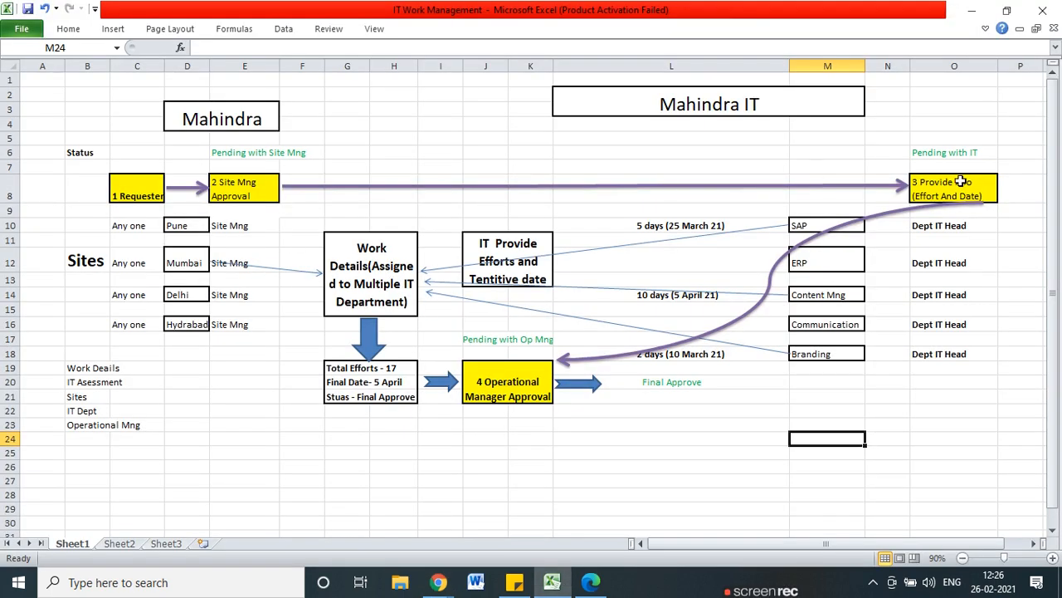
left_click(972, 10)
- Check the IT Dept and Mahindra Operational Manager fields in the MAHI - 1 form and hide its comments
scroll(498, 369, "down", 2)
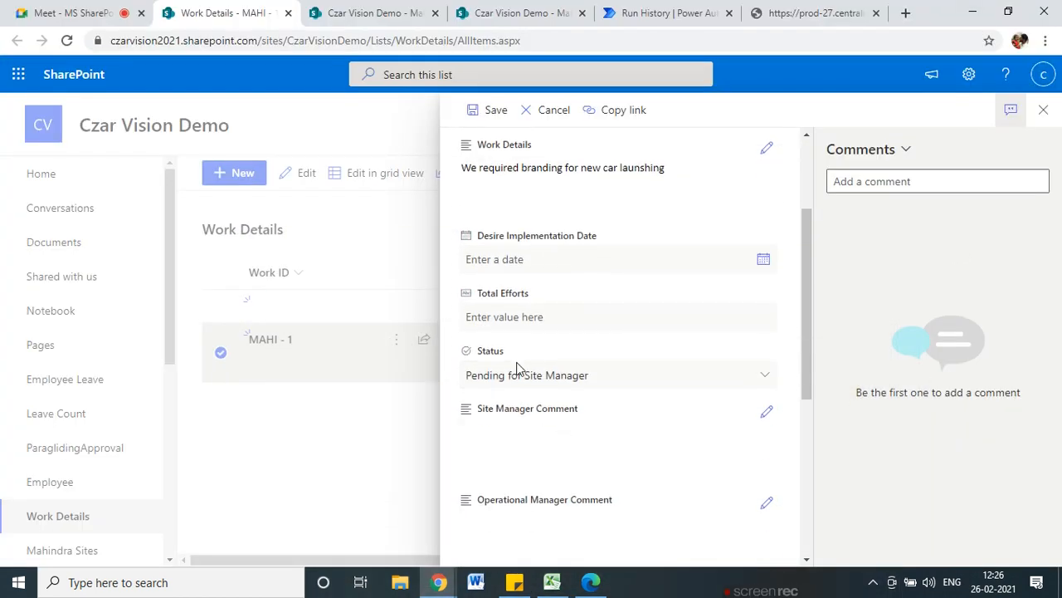
scroll(511, 390, "down", 4)
left_click(510, 415)
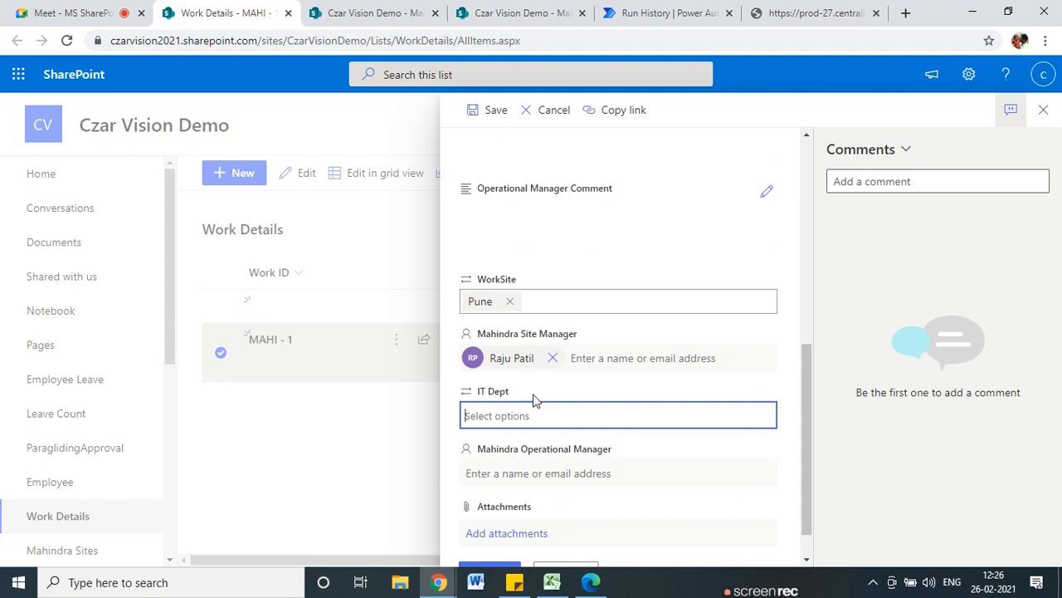
scroll(541, 368, "down", 1)
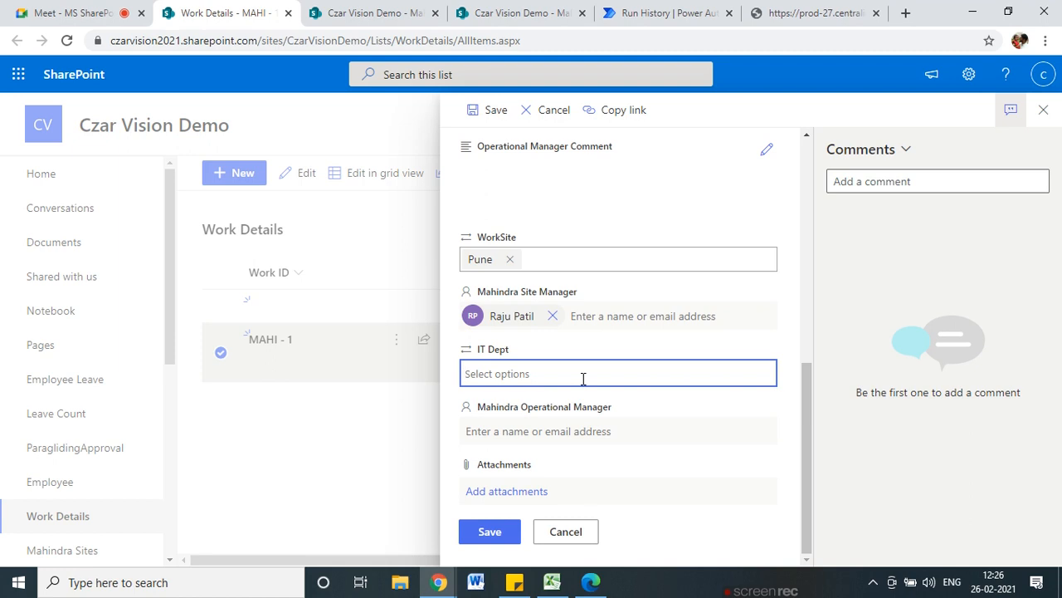
left_click(595, 431)
left_click(603, 375)
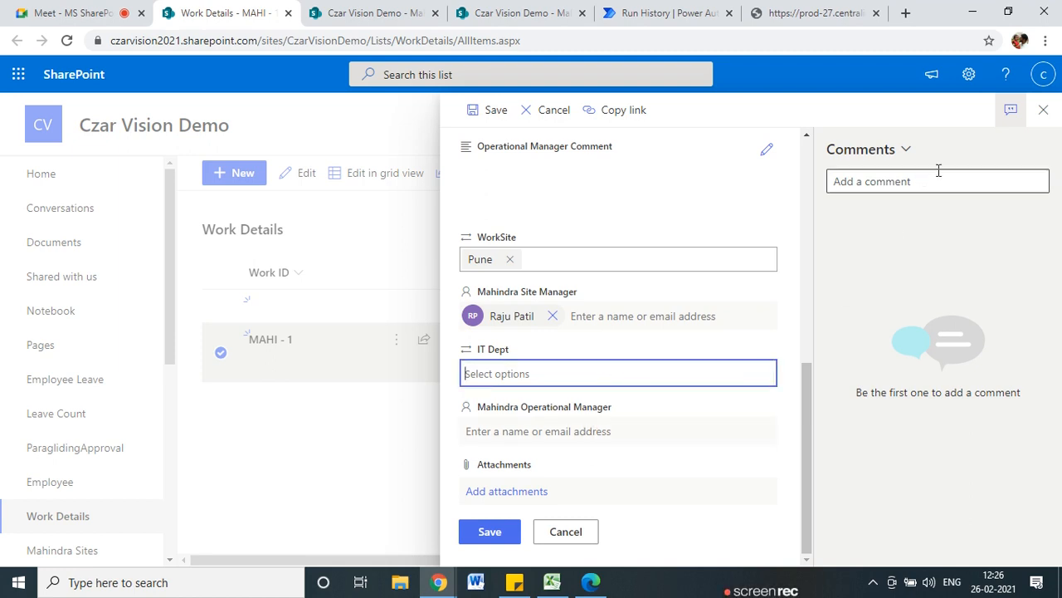
left_click(1010, 110)
- Search the IT Dept options for "p" and "sa", clear the field and close the item form without saving
left_click(495, 375)
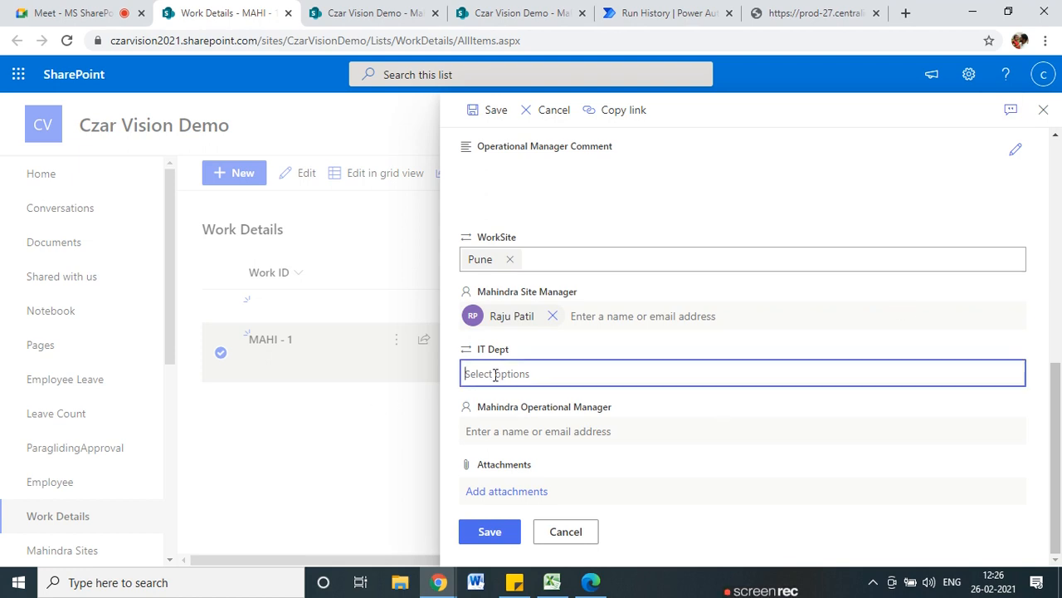
type("p")
key("BackSpace")
type("sa")
key("BackSpace")
key("BackSpace")
left_click(270, 494)
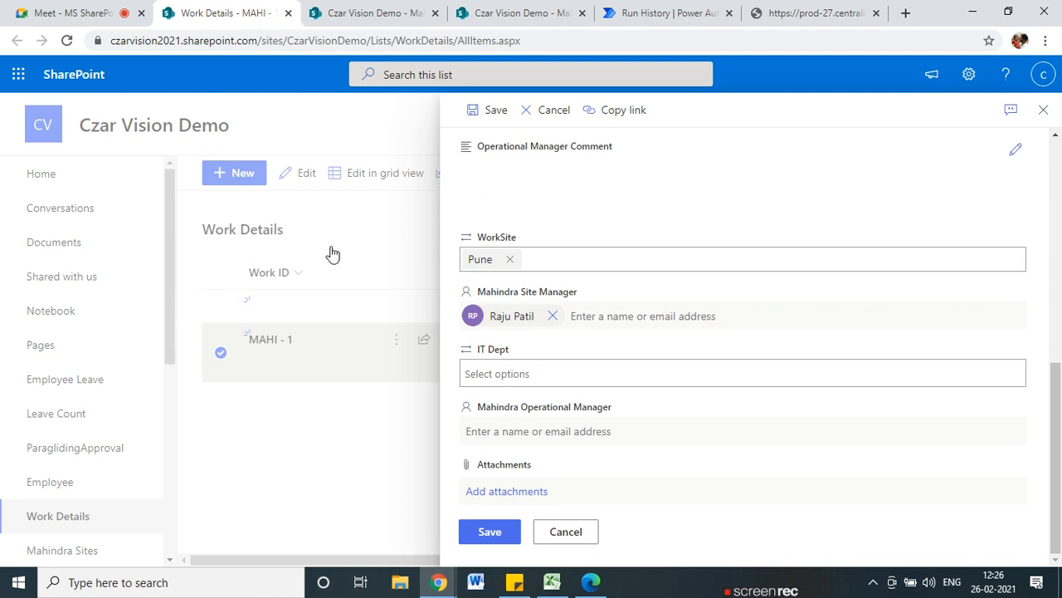
left_click(1042, 110)
- Open the IT Department list in grid view and add an entry with the IT Dept Name SAP
left_click_drag(165, 325, 171, 466)
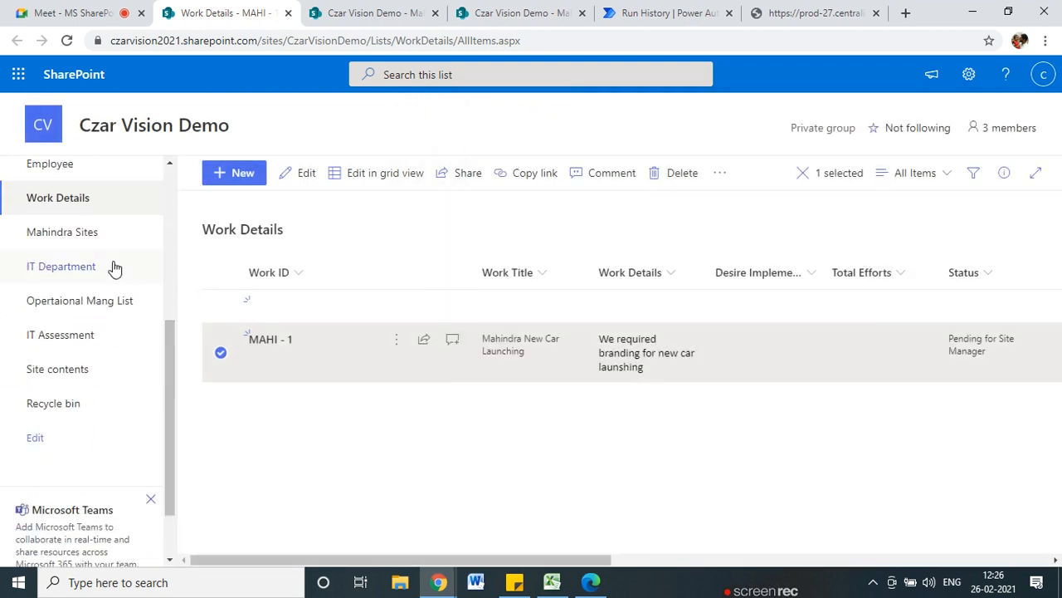
left_click(75, 267)
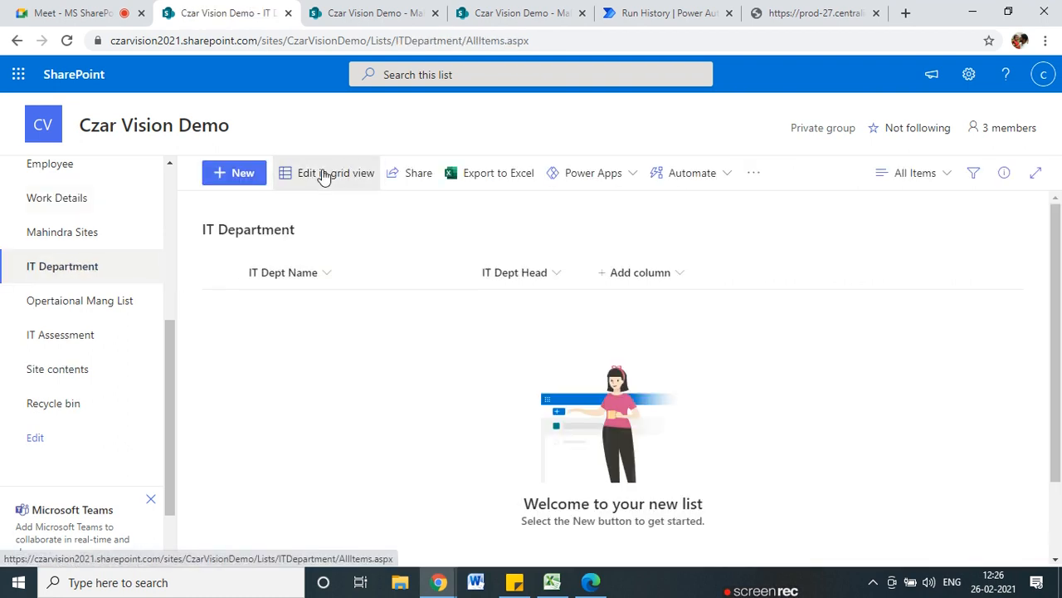
left_click(324, 177)
left_click(297, 310)
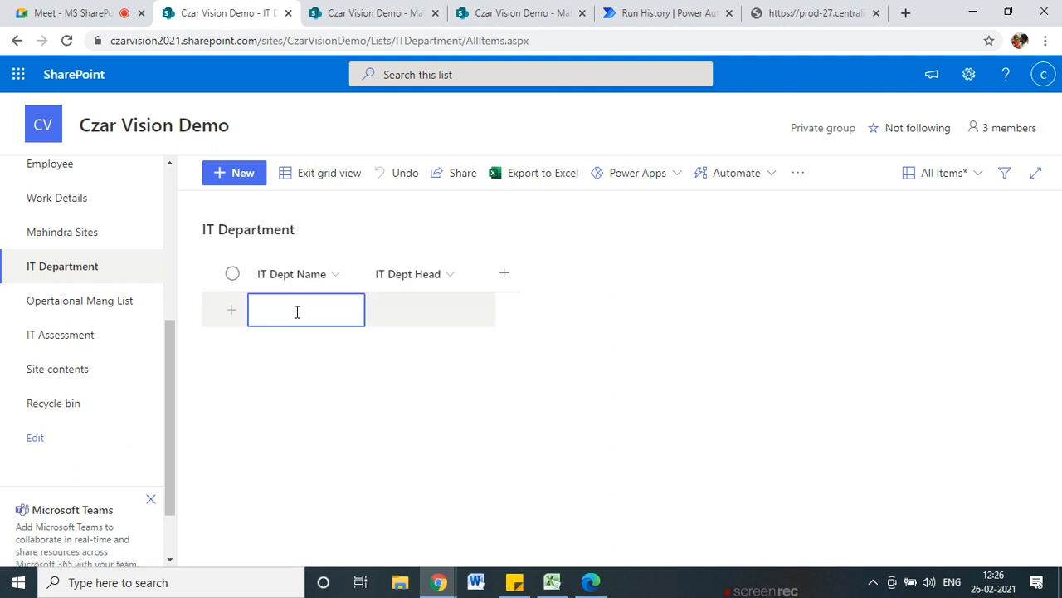
type("SAP")
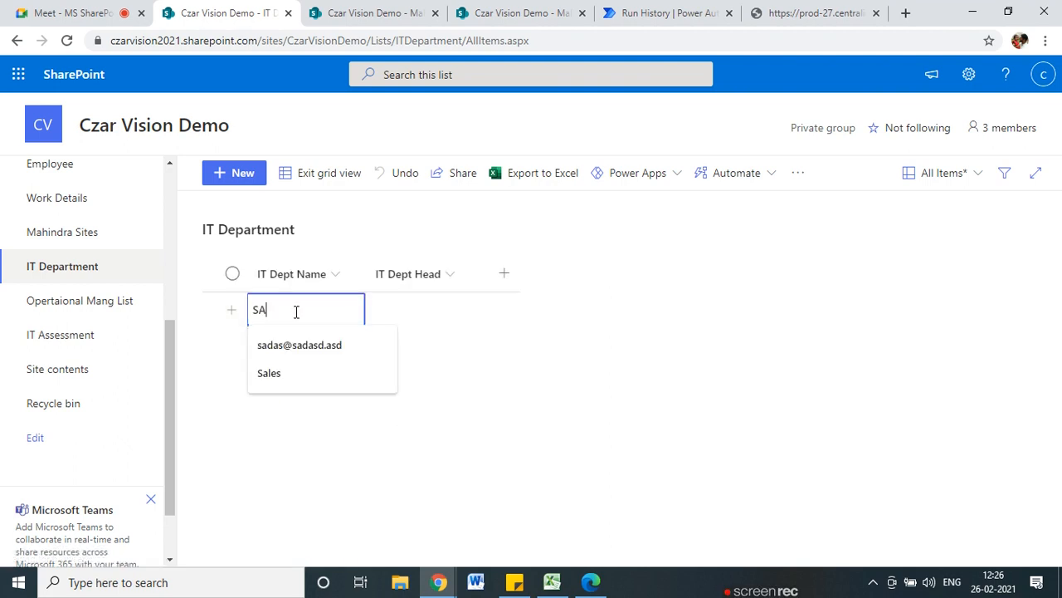
left_click(415, 314)
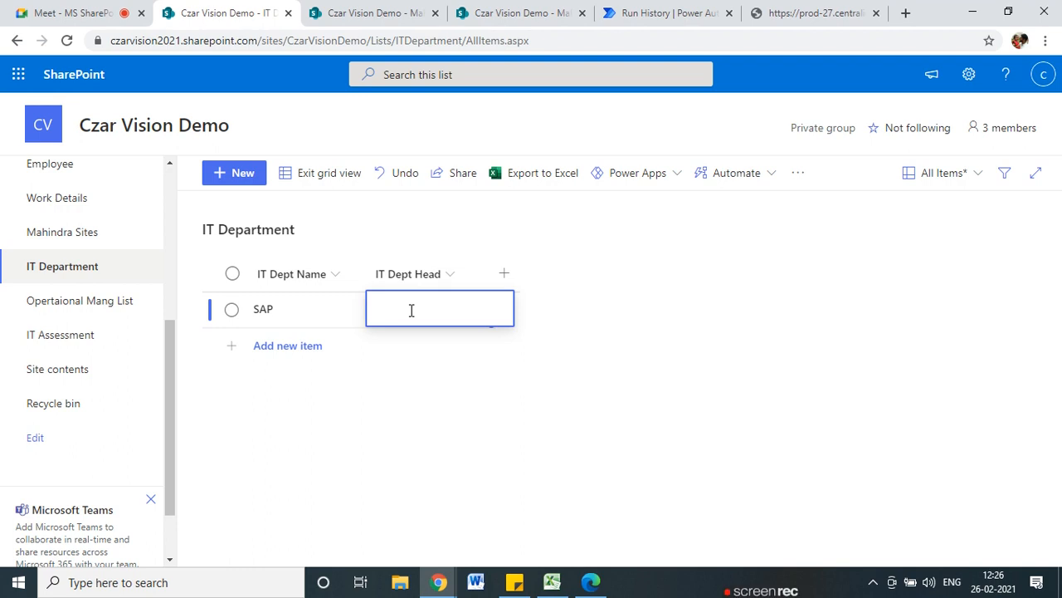
- Assign the IT Dept Head for SAP and add a Communication entry with its own department head
type("neha")
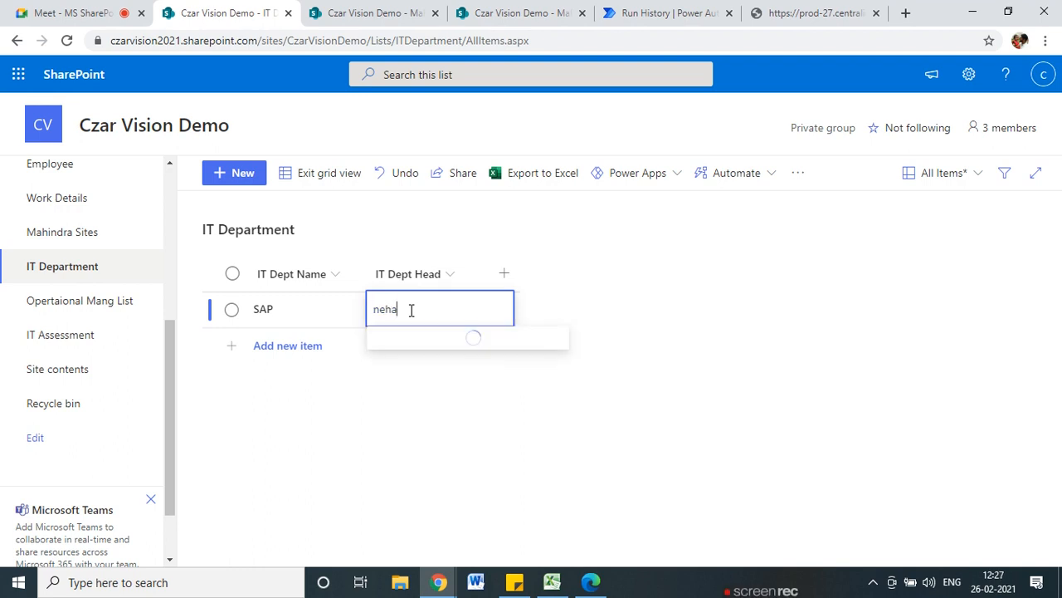
left_click(444, 336)
left_click(267, 350)
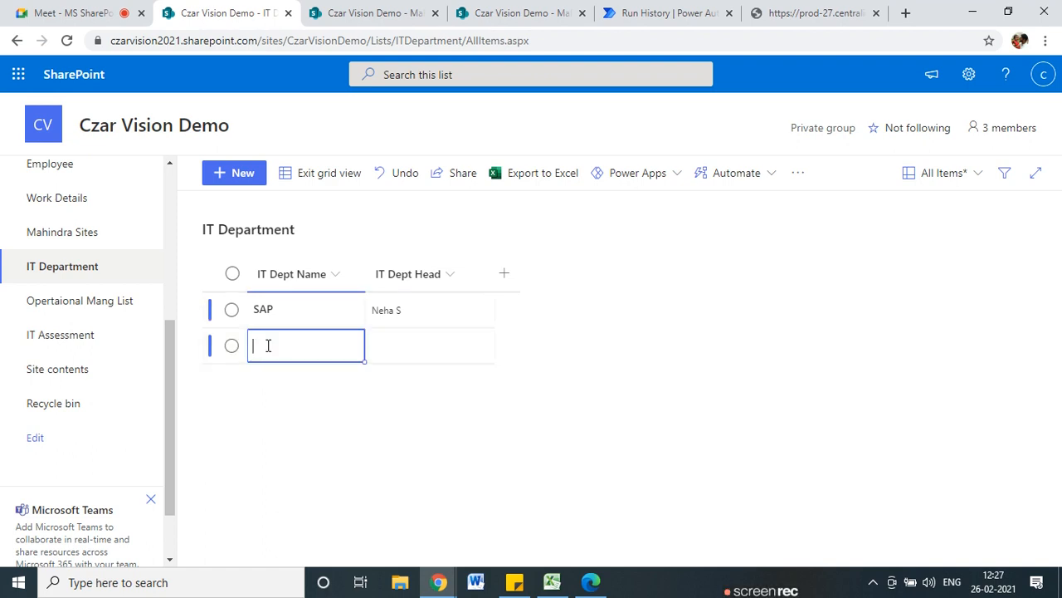
type("Communication")
left_click(431, 350)
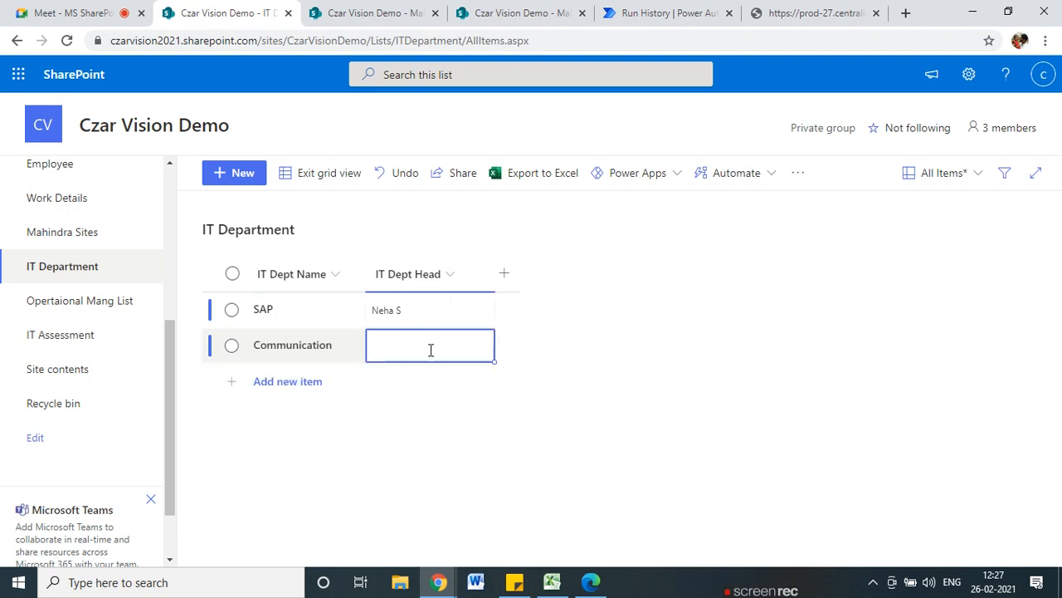
type("ro")
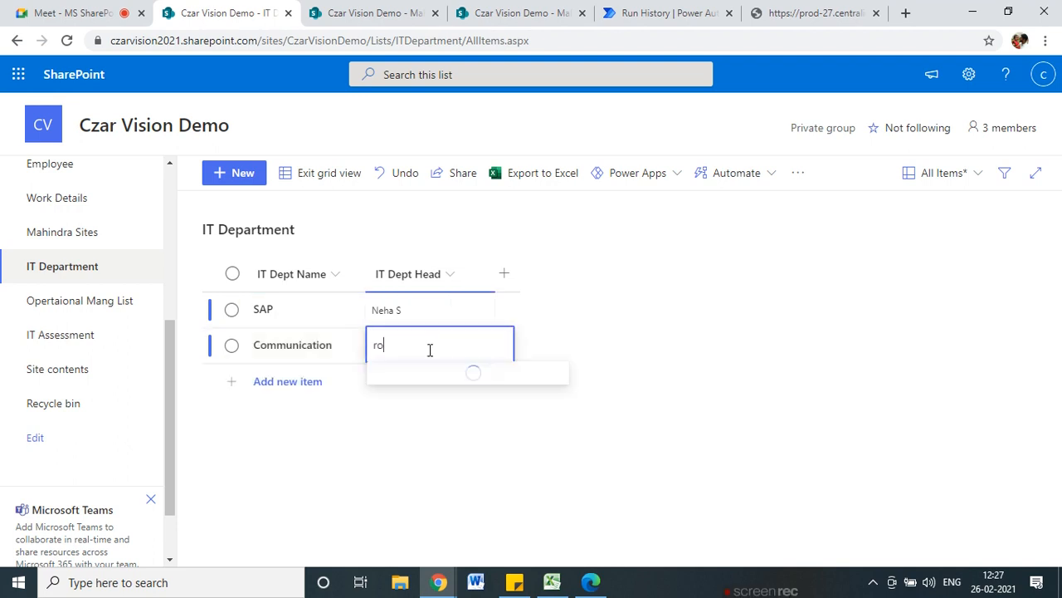
type("ha")
left_click(423, 377)
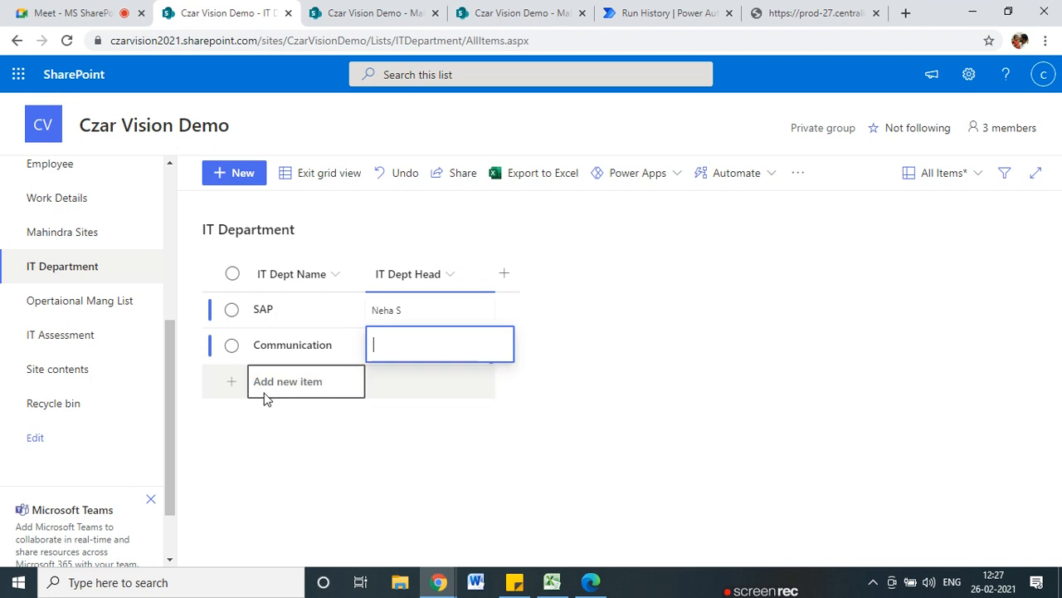
- Add an entry with the IT Dept Name ERP and assign its IT Dept Head
left_click(279, 390)
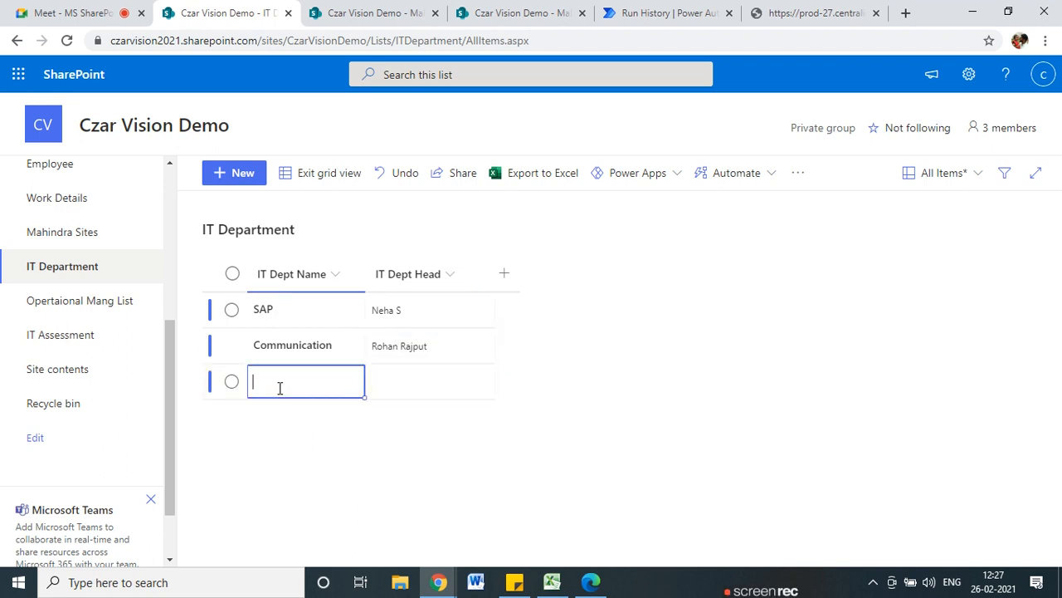
type("ERP")
left_click(433, 390)
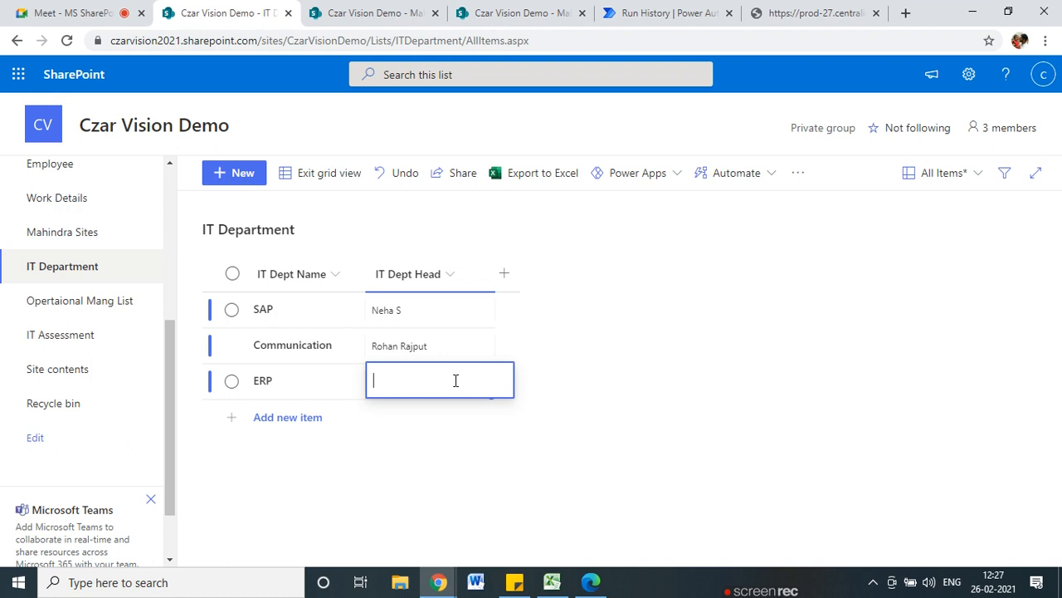
type("aparn")
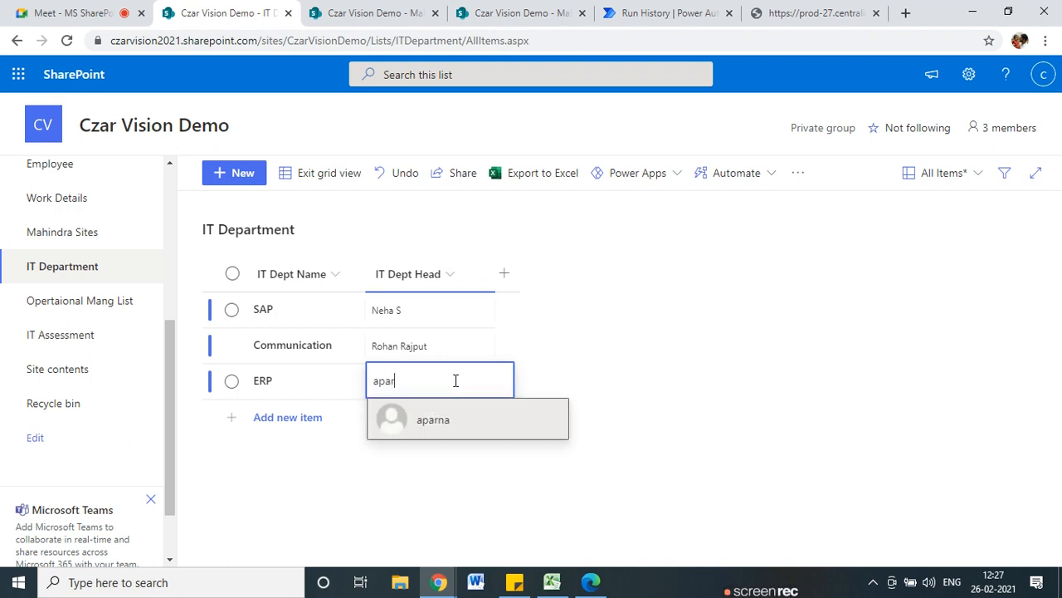
left_click(438, 422)
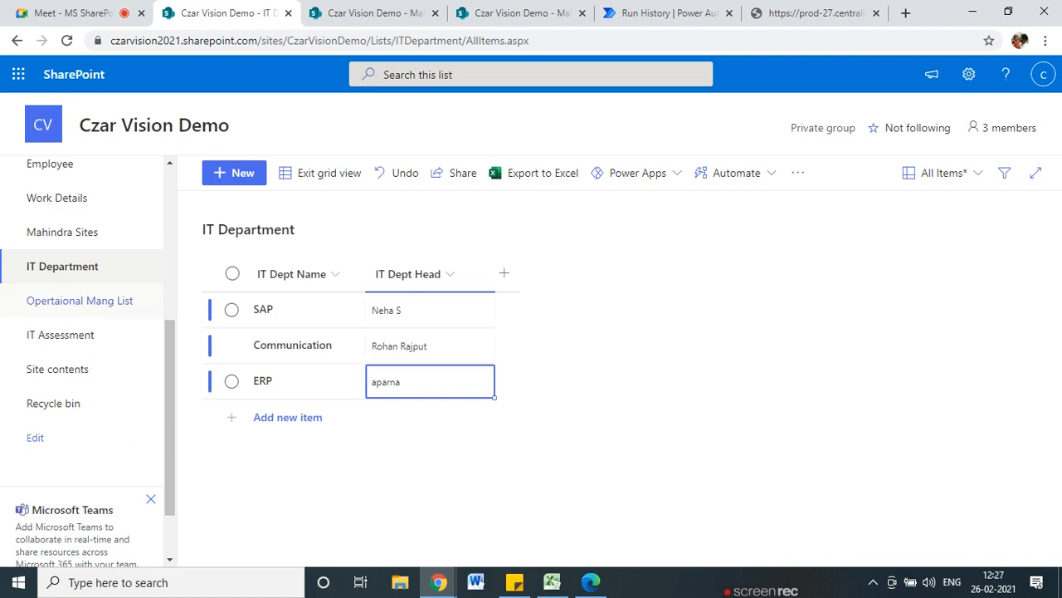
- Open the MAHI - 1 item in the Work Details list for editing
left_click(64, 208)
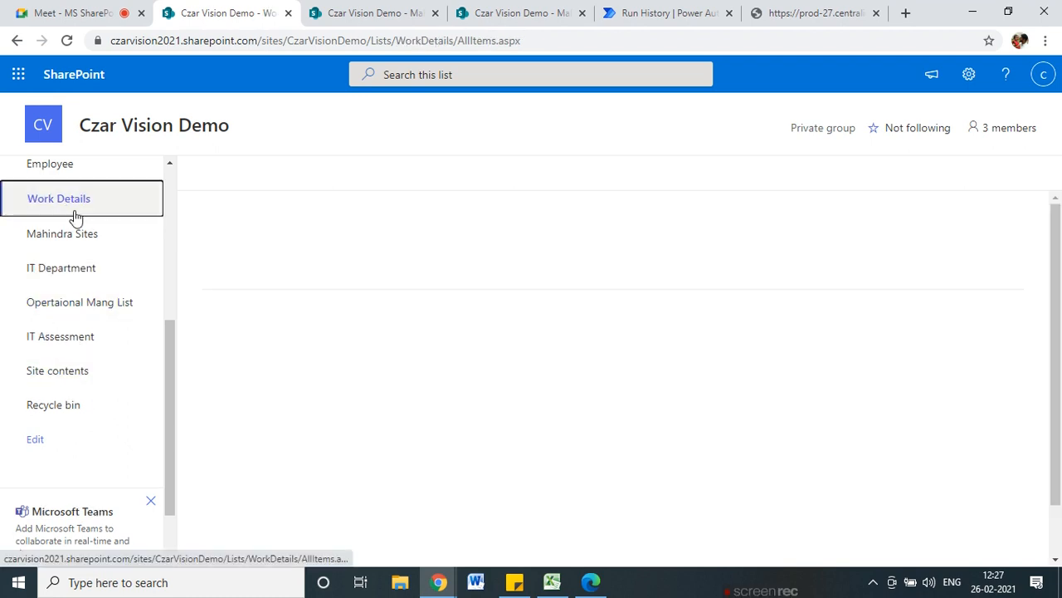
left_click(221, 352)
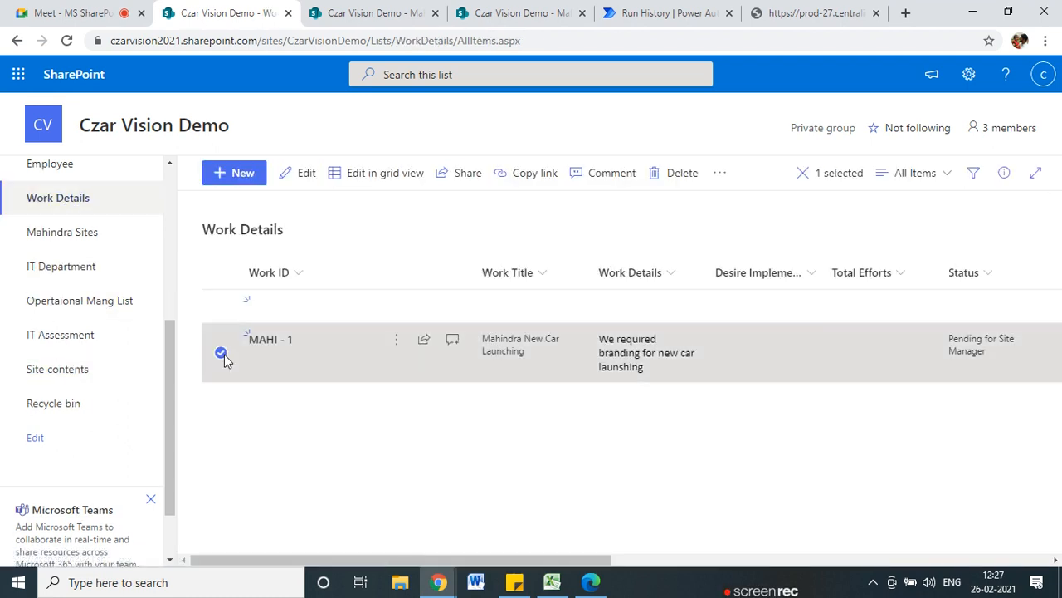
left_click(301, 173)
- Choose Communication and SAP as the IT Dept values of the MAHI - 1 item
scroll(588, 422, "down", 2)
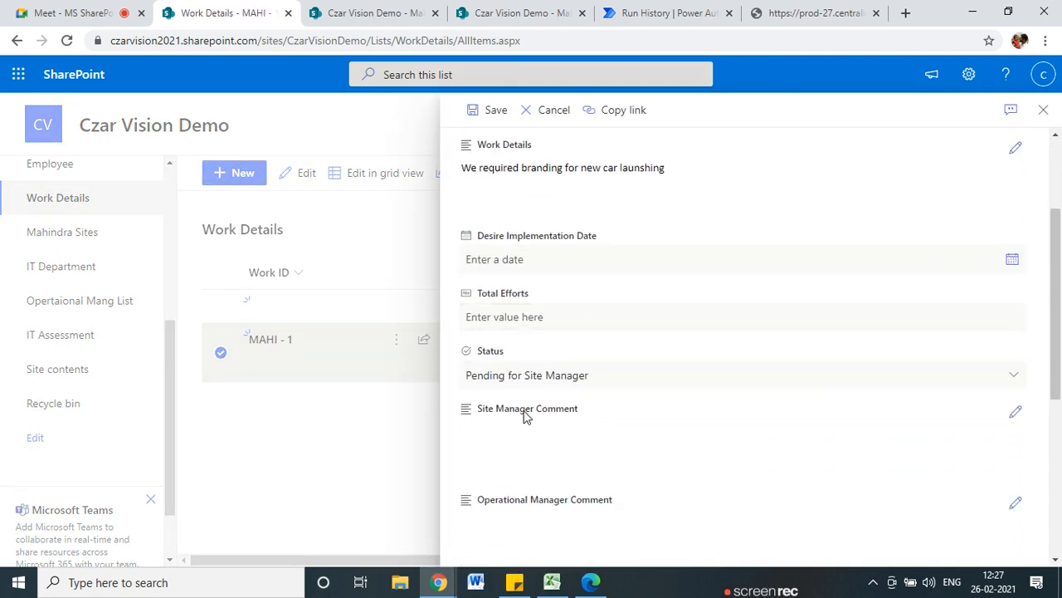
scroll(531, 386, "down", 1)
scroll(544, 470, "down", 1)
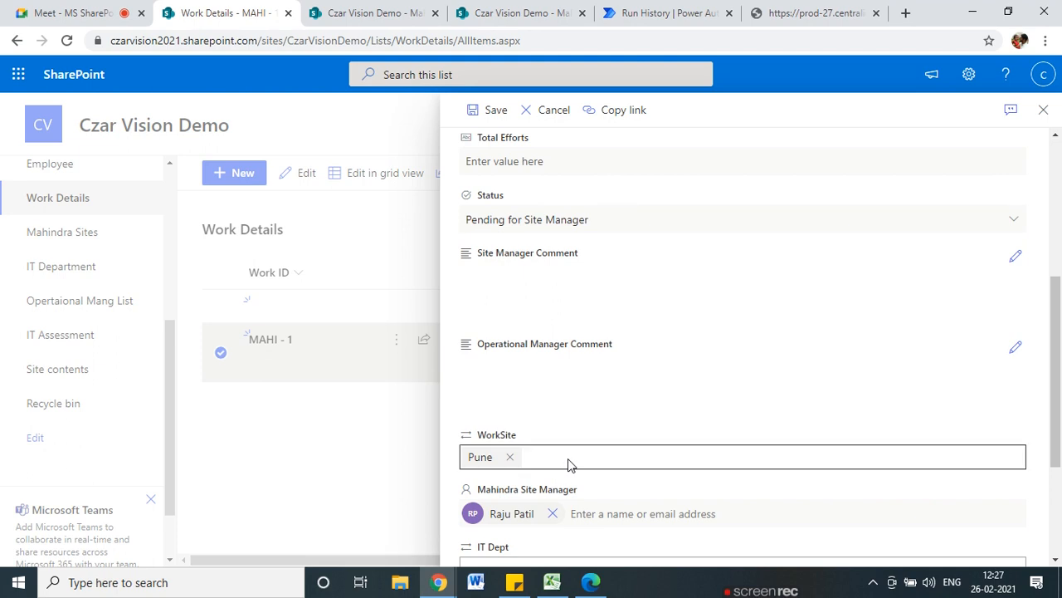
scroll(547, 482, "down", 2)
left_click(528, 416)
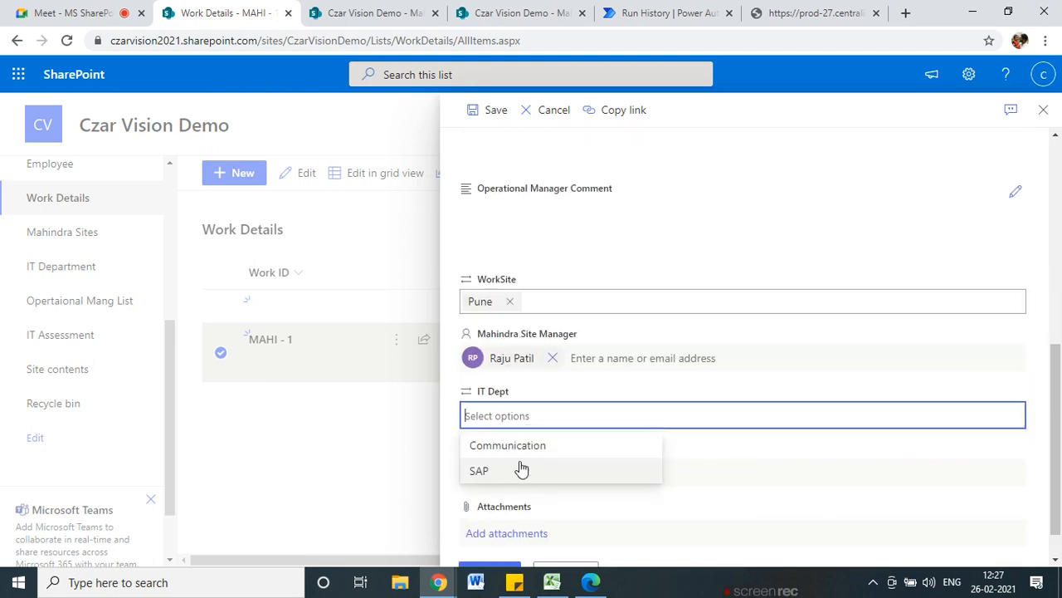
left_click(502, 454)
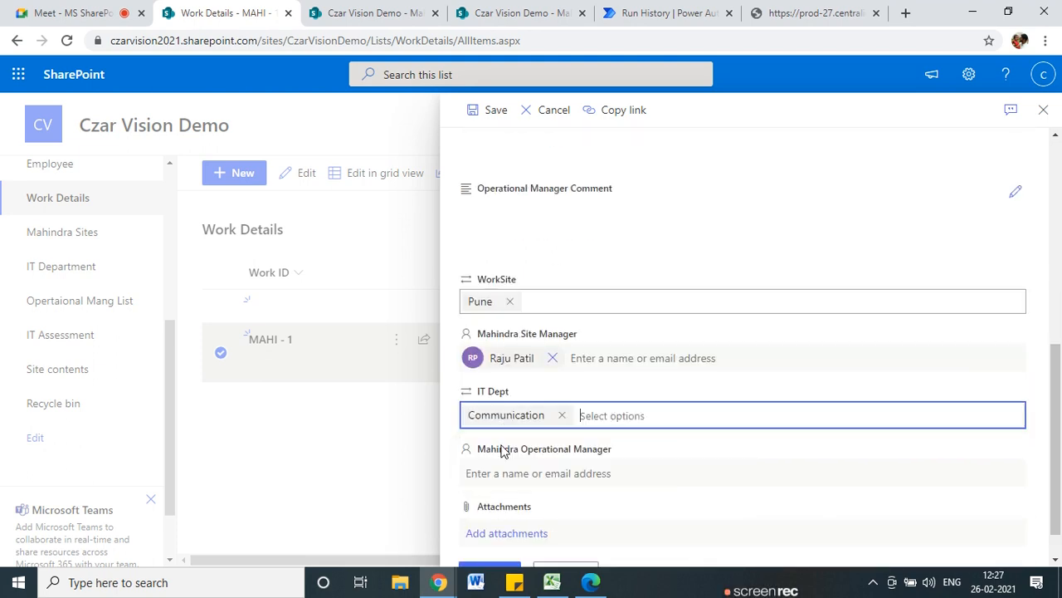
left_click(604, 417)
left_click(596, 448)
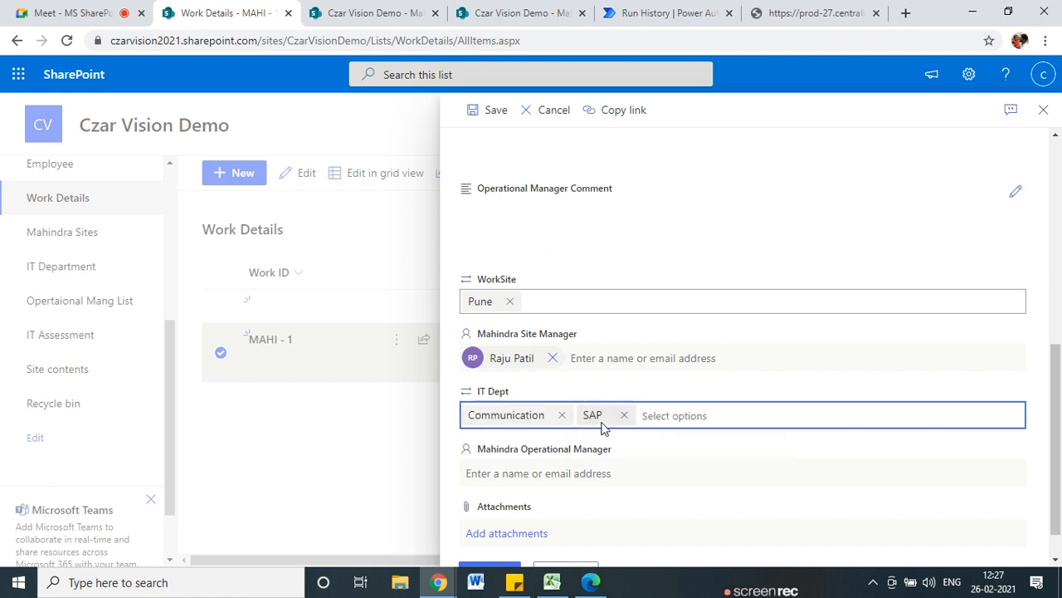